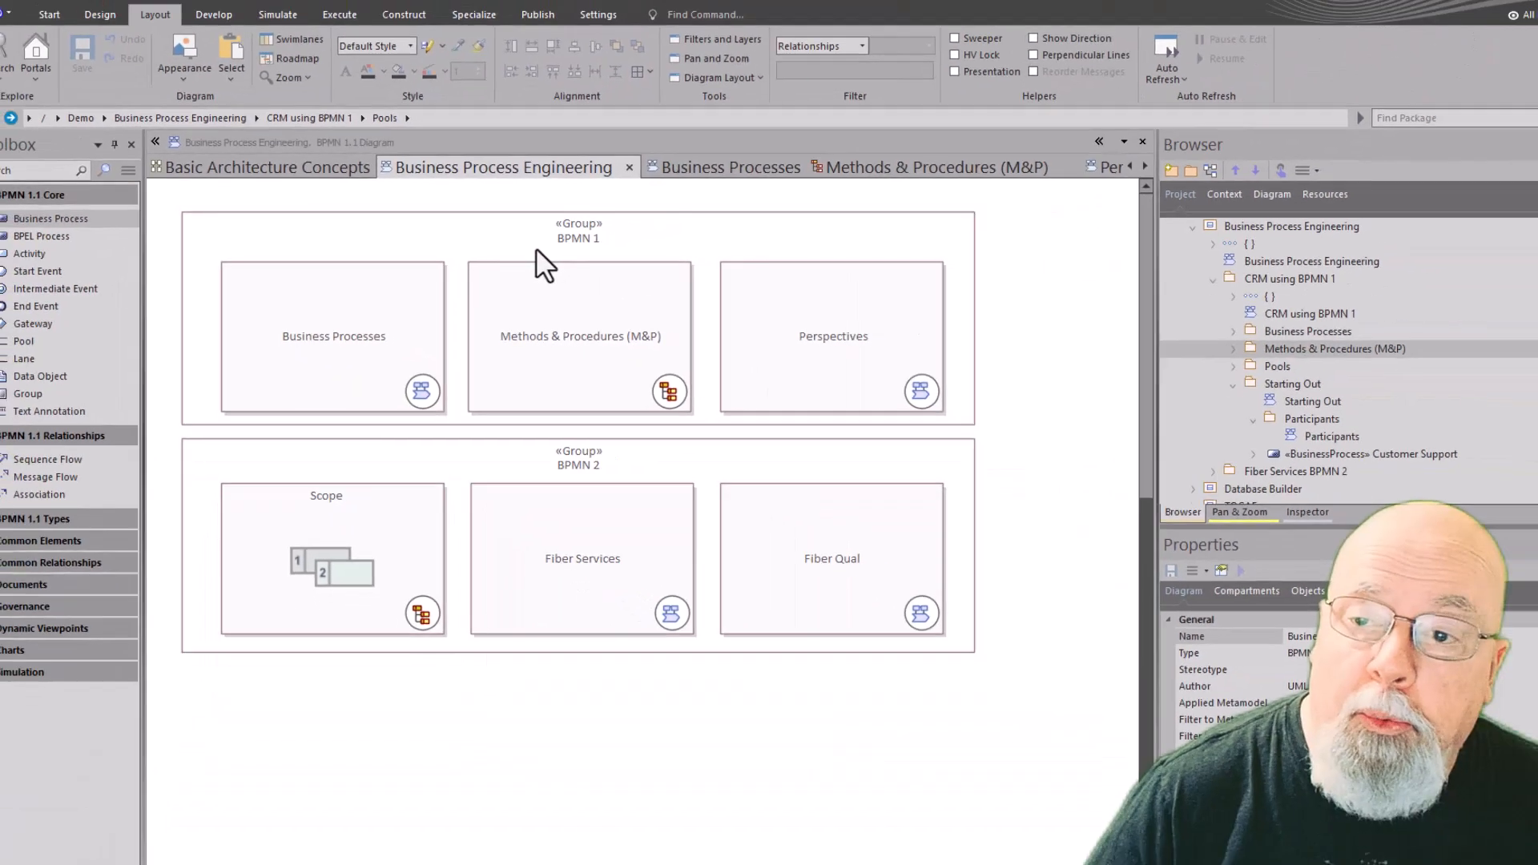
Look over the BPMN 1 group and preview its linked Business Processes, Methods & Procedures (M&P) and Perspectives diagrams
{"action": "left_click", "coordinate": [669, 225]}
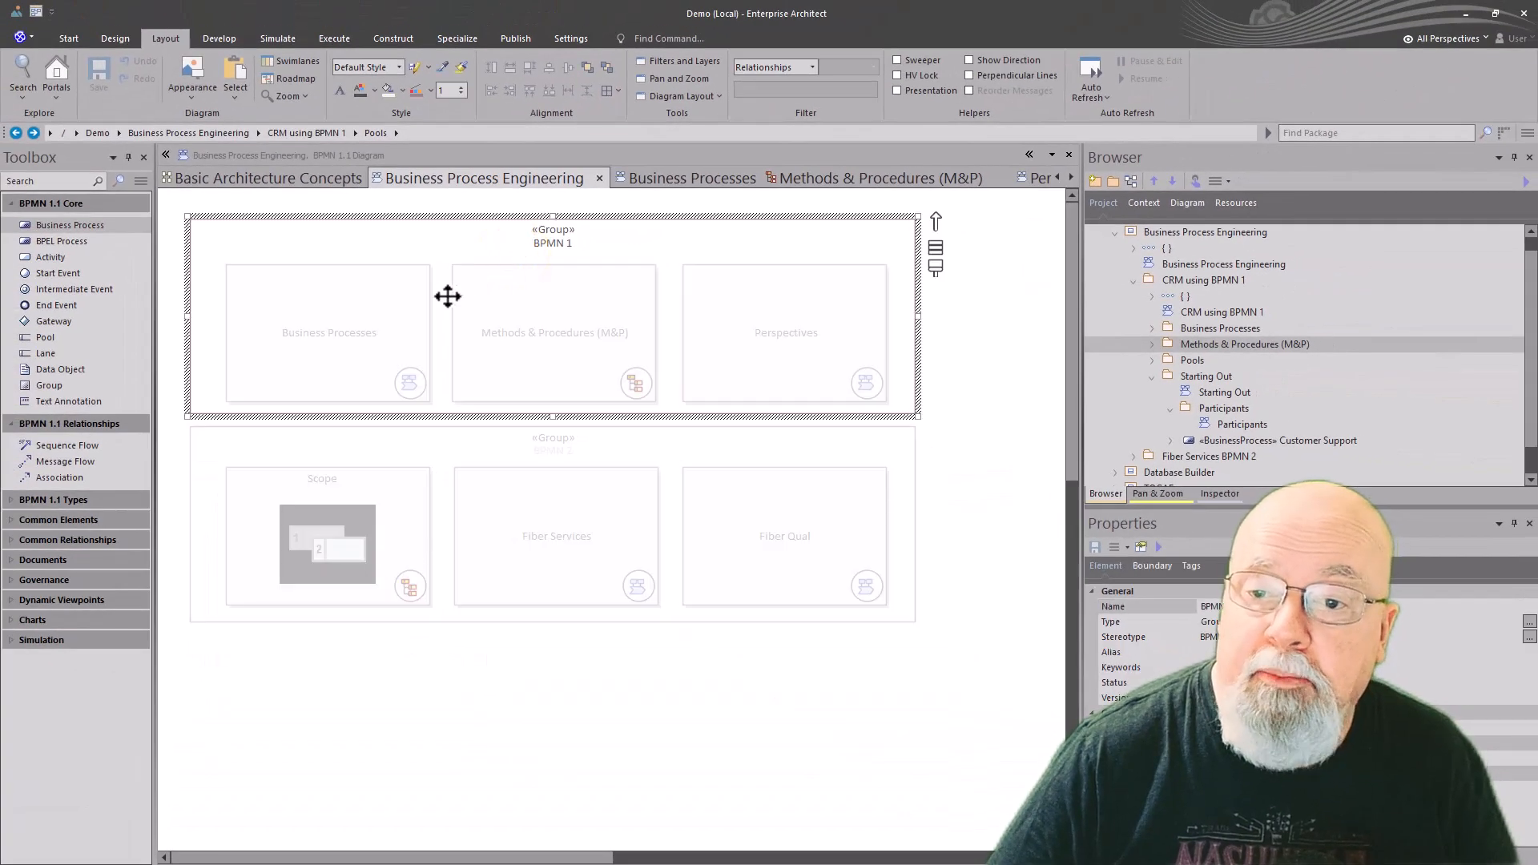
{"action": "left_click", "coordinate": [369, 308]}
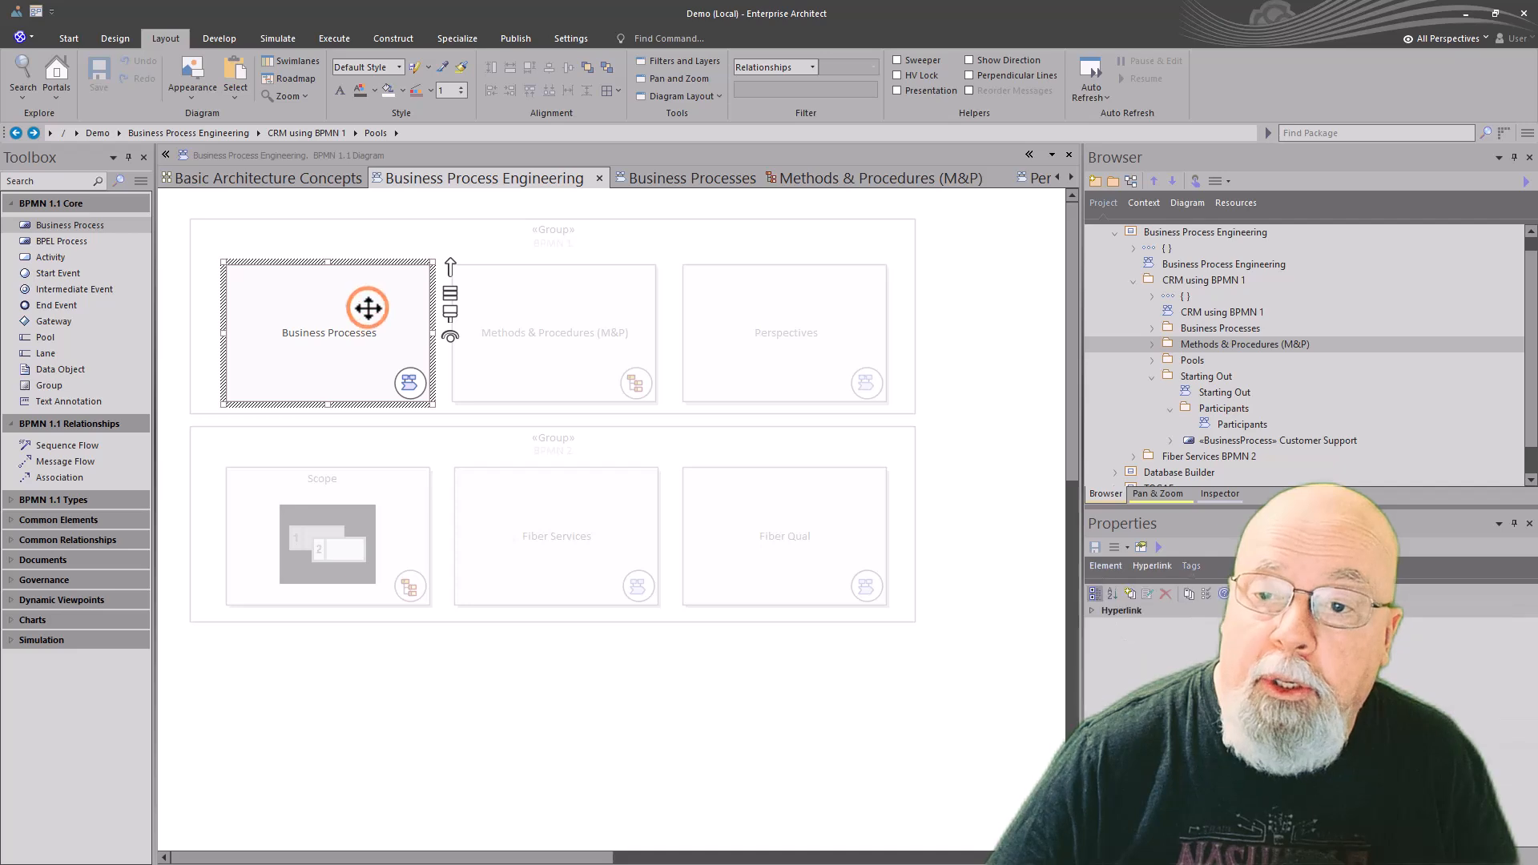
{"action": "left_click", "coordinate": [406, 386]}
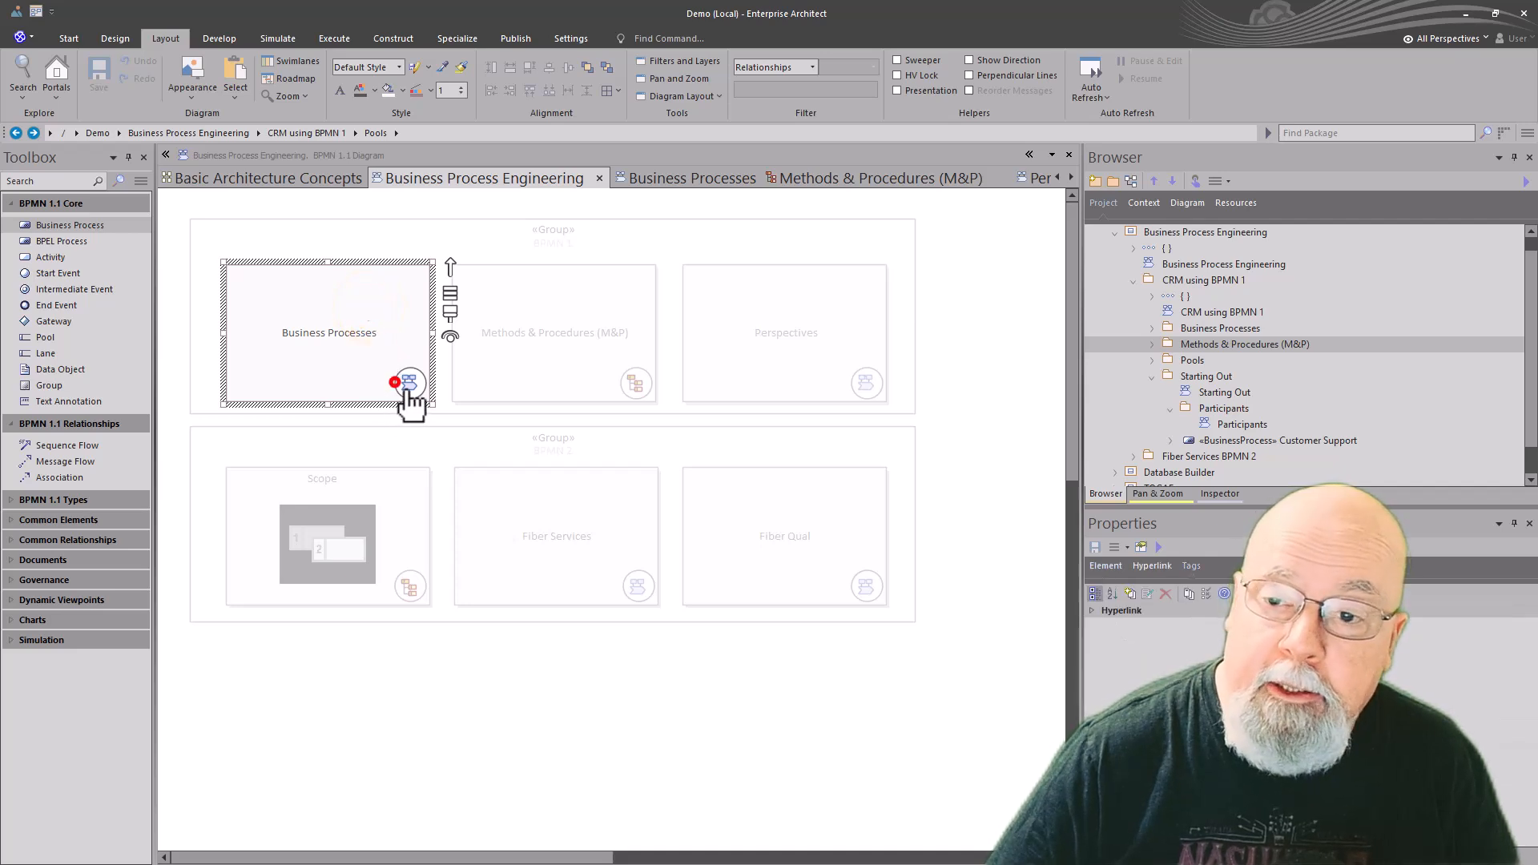
{"action": "left_click", "coordinate": [503, 353]}
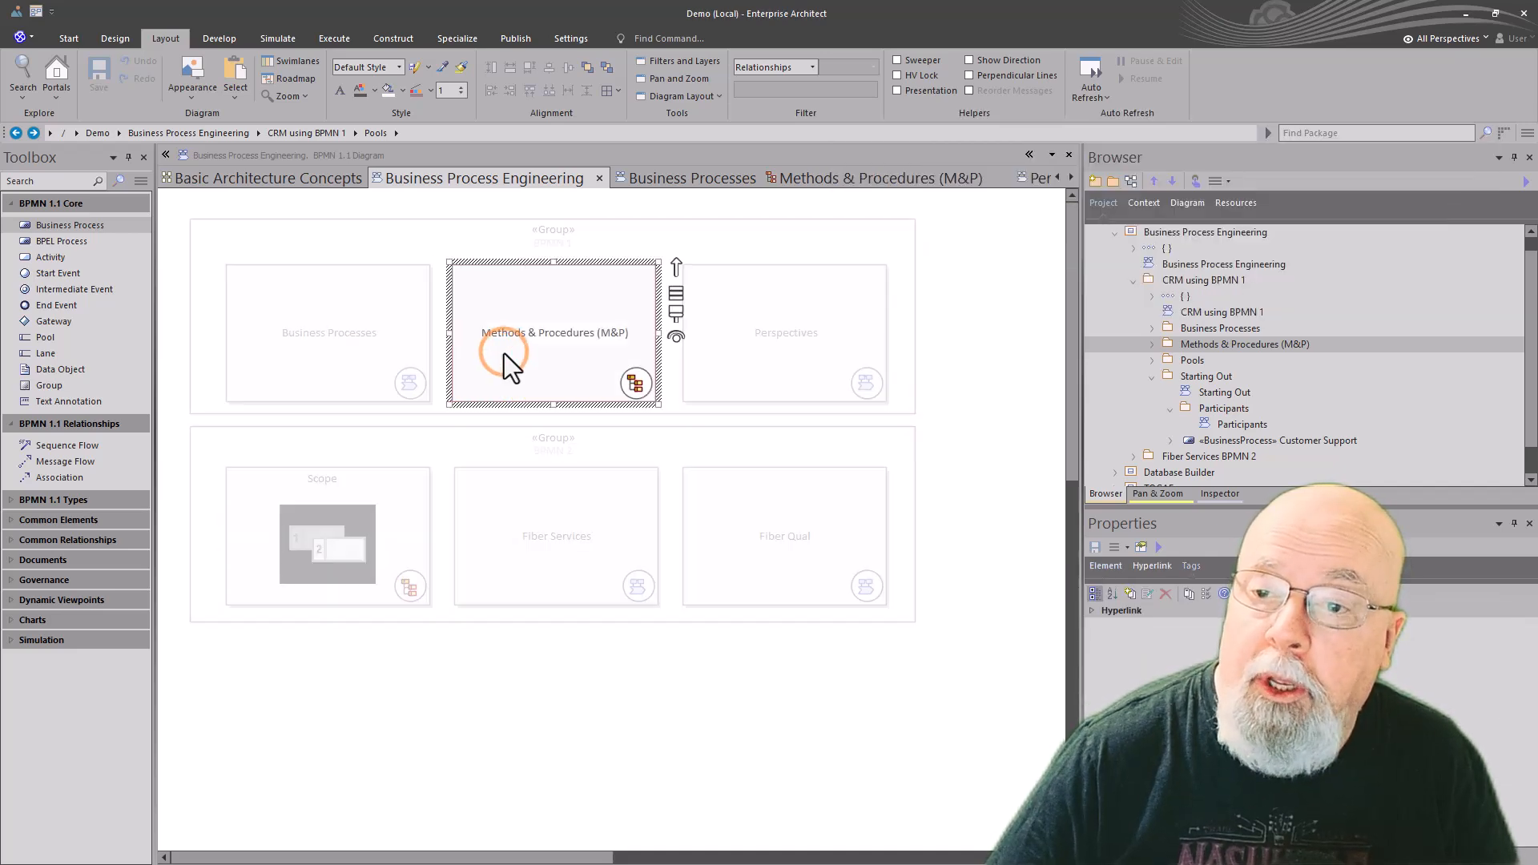
{"action": "left_click", "coordinate": [641, 386]}
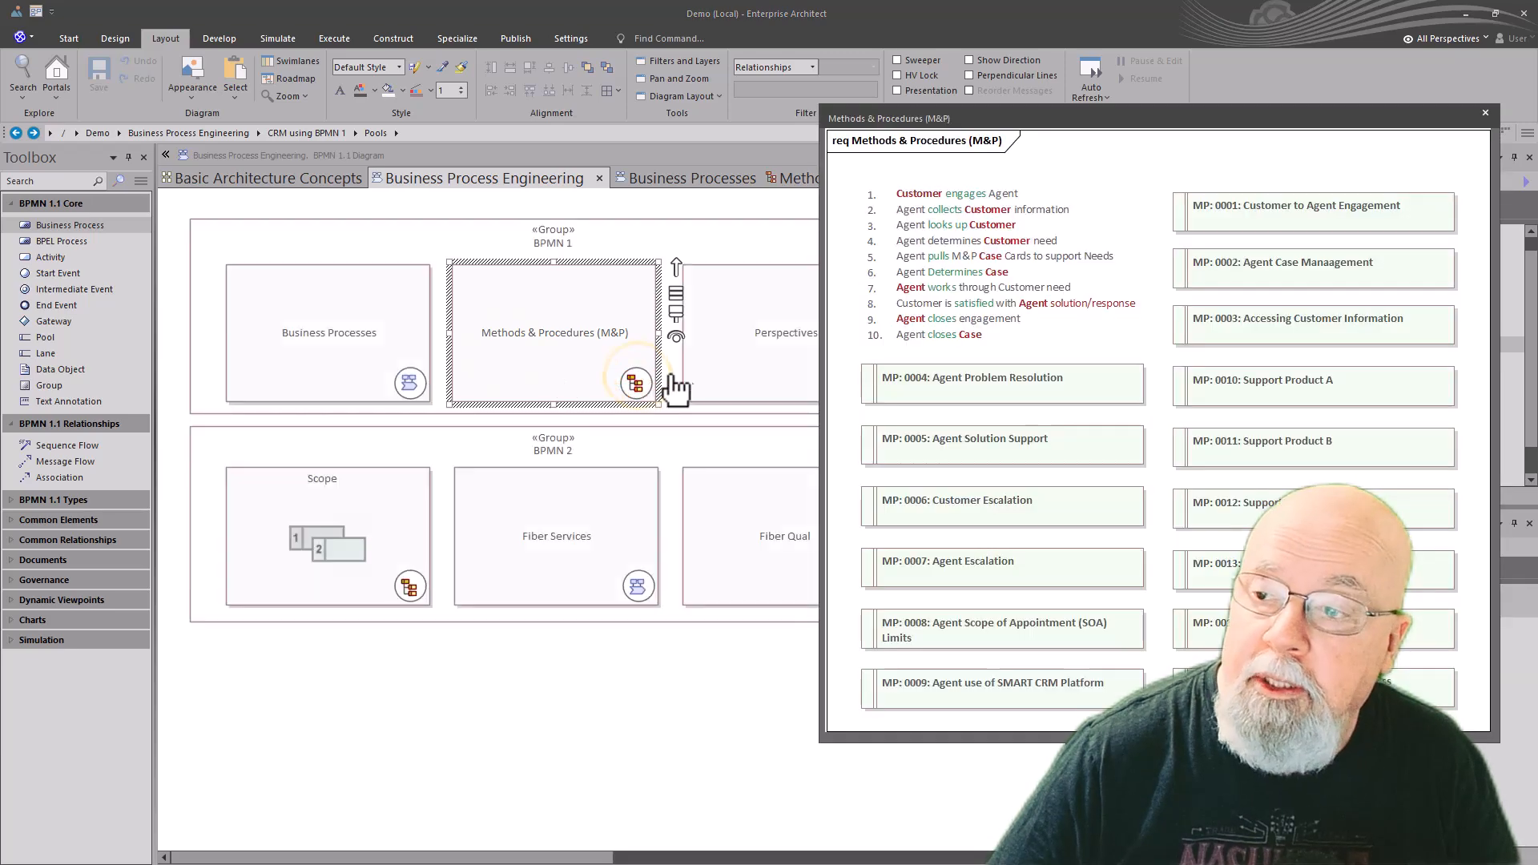
{"action": "left_click", "coordinate": [721, 356]}
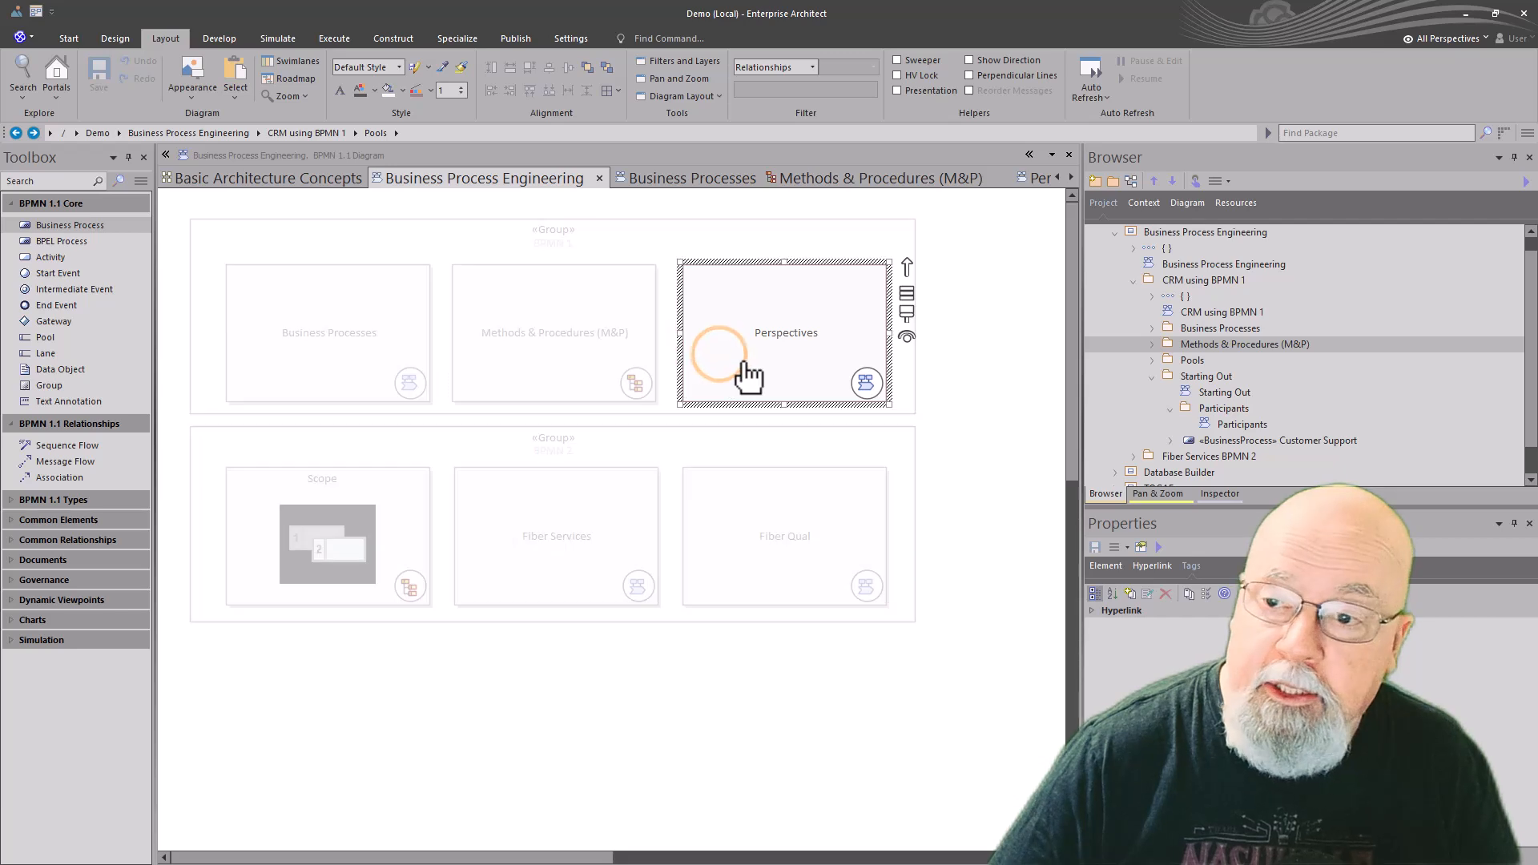
{"action": "left_click", "coordinate": [867, 380]}
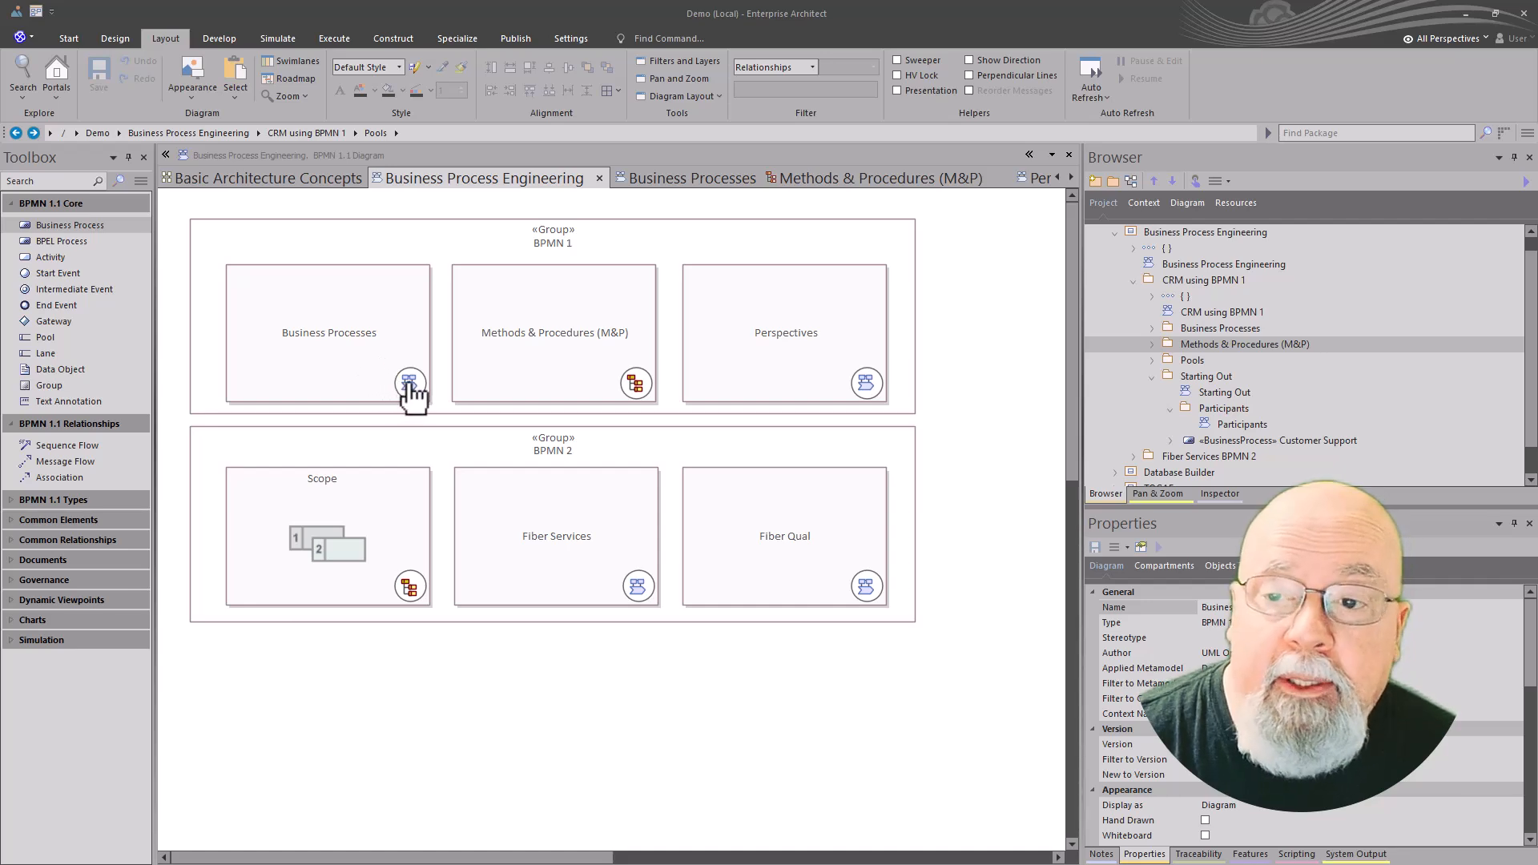
Open the Business Processes diagram and drill down into the Customer information process's child diagram
{"action": "double_click", "coordinate": [324, 340]}
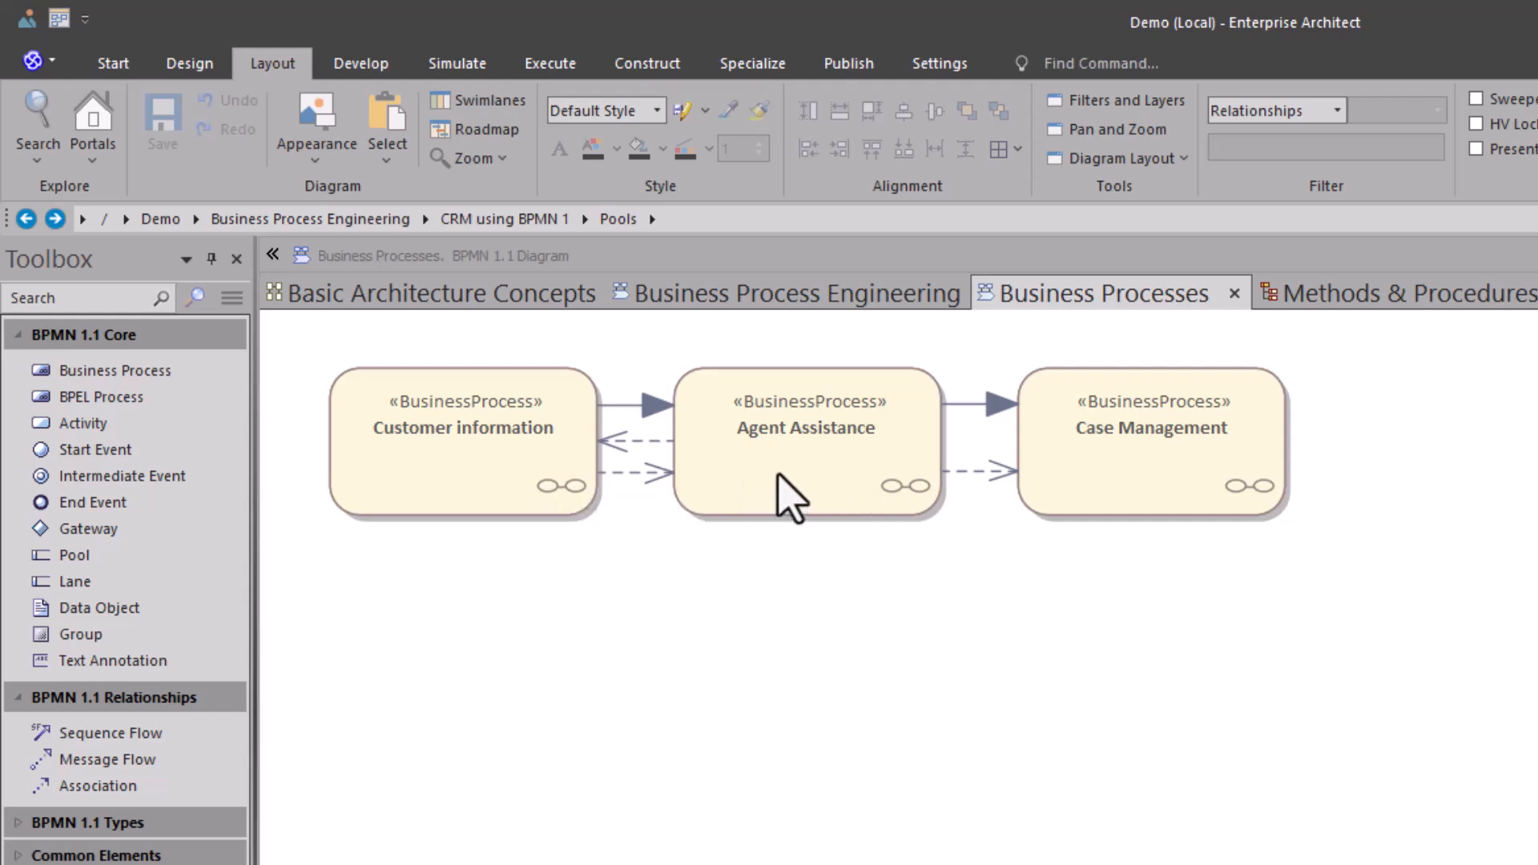
{"action": "left_click", "coordinate": [481, 465]}
{"action": "double_click", "coordinate": [480, 465]}
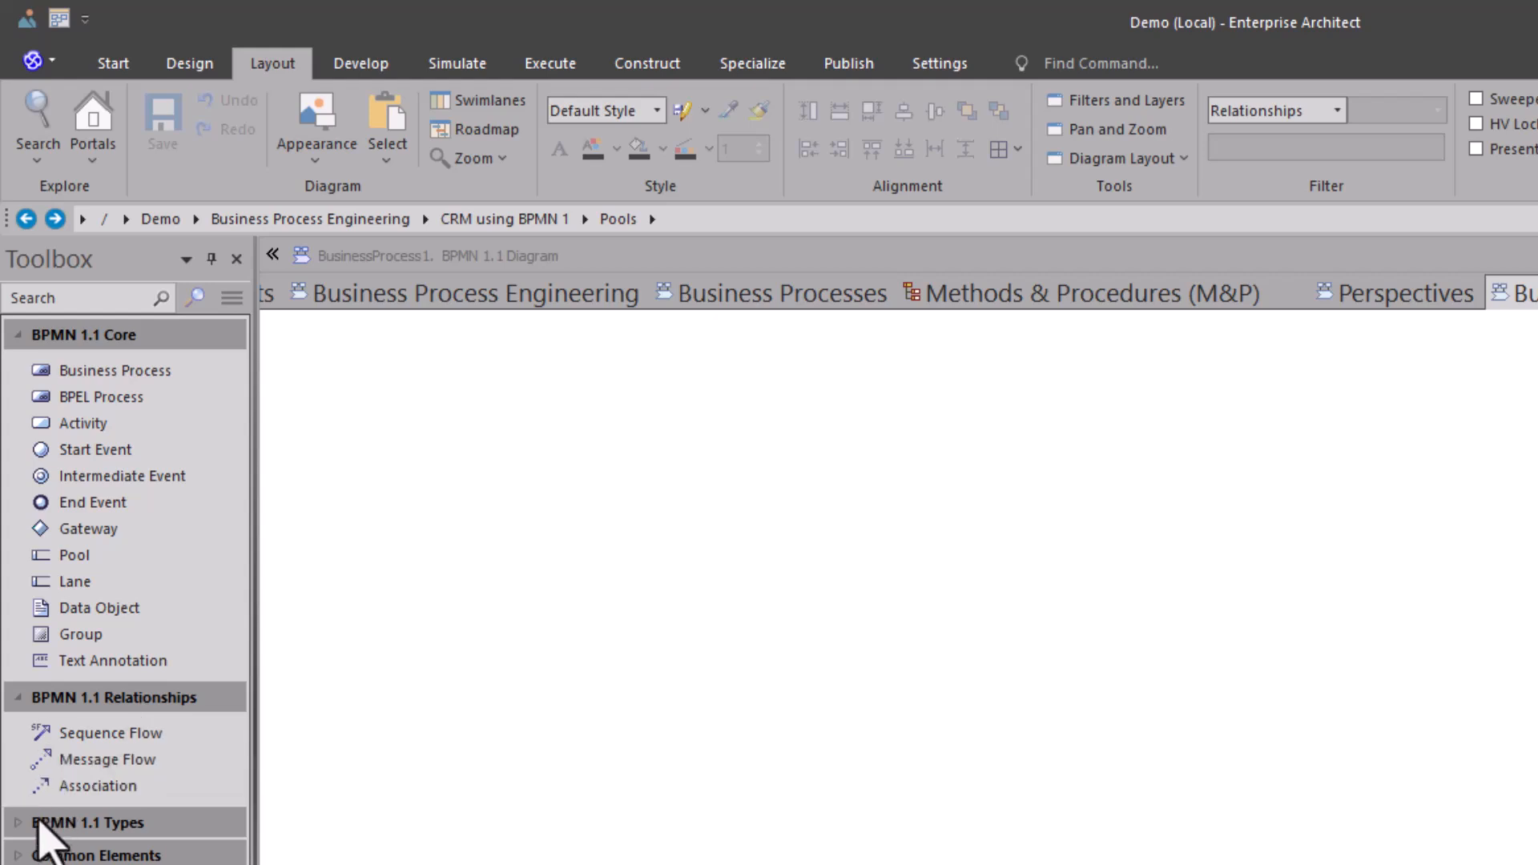
Check the element types offered under BPMN 1.1 Types, then collapse the group again
{"action": "left_click", "coordinate": [12, 826]}
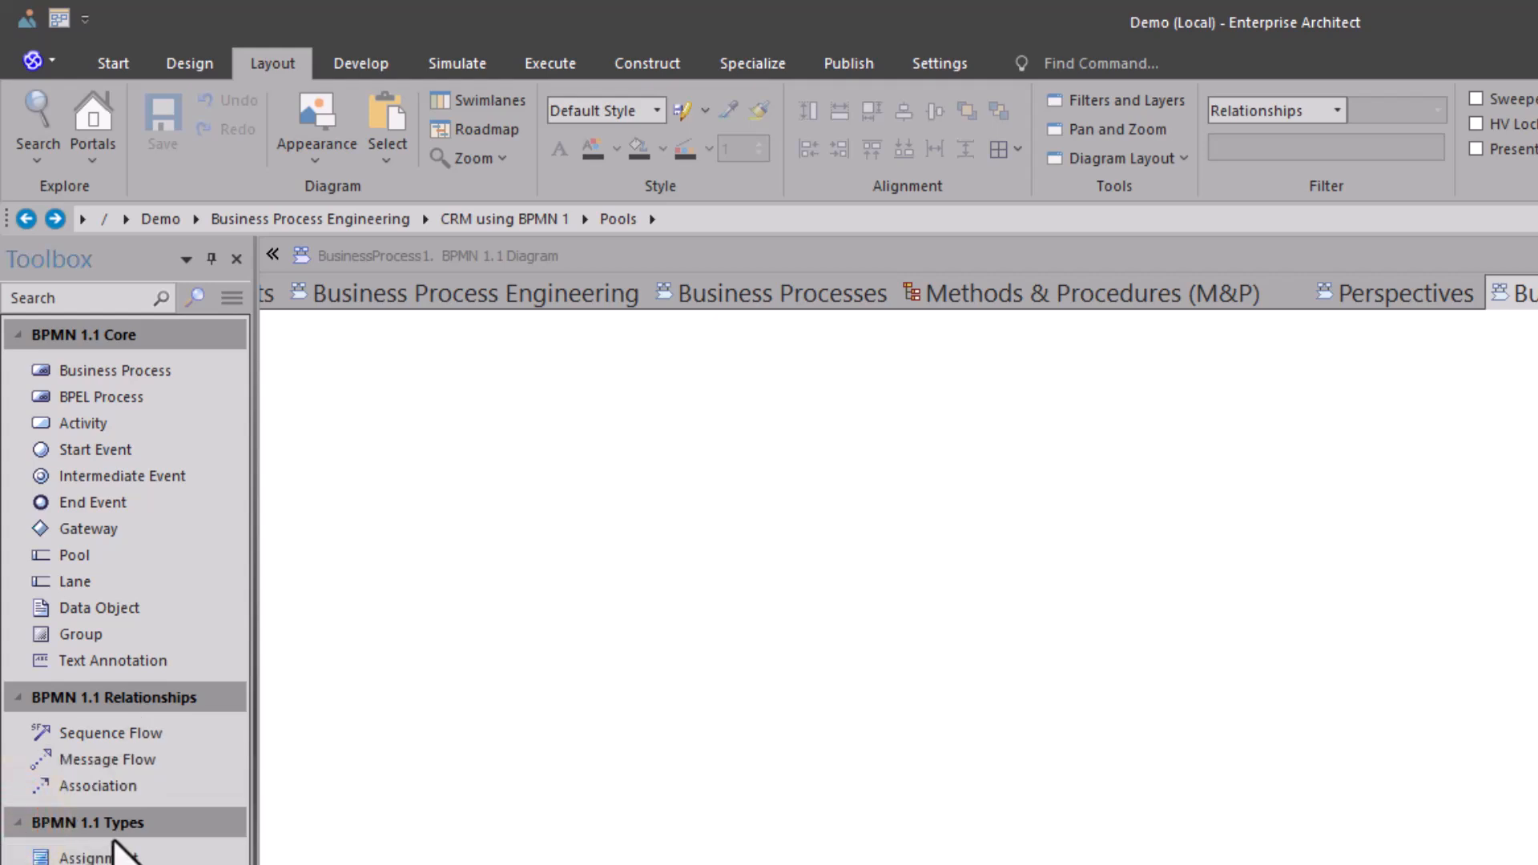
{"action": "left_click", "coordinate": [18, 823]}
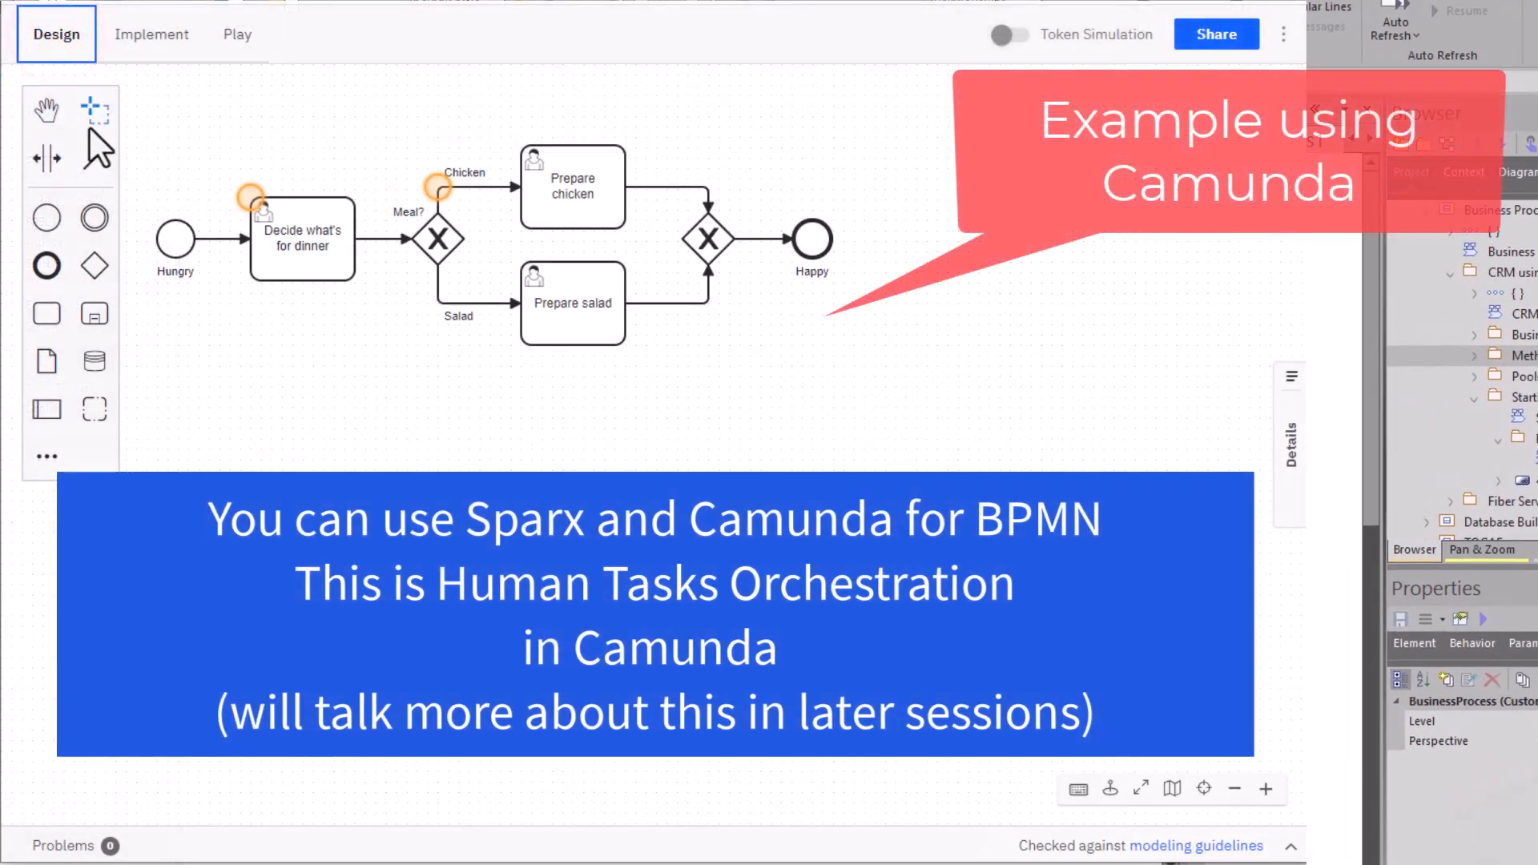
Switch to Camunda and view the dinner process's additional modelling elements and Implement mode before entering Play mode
{"action": "left_click", "coordinate": [47, 455]}
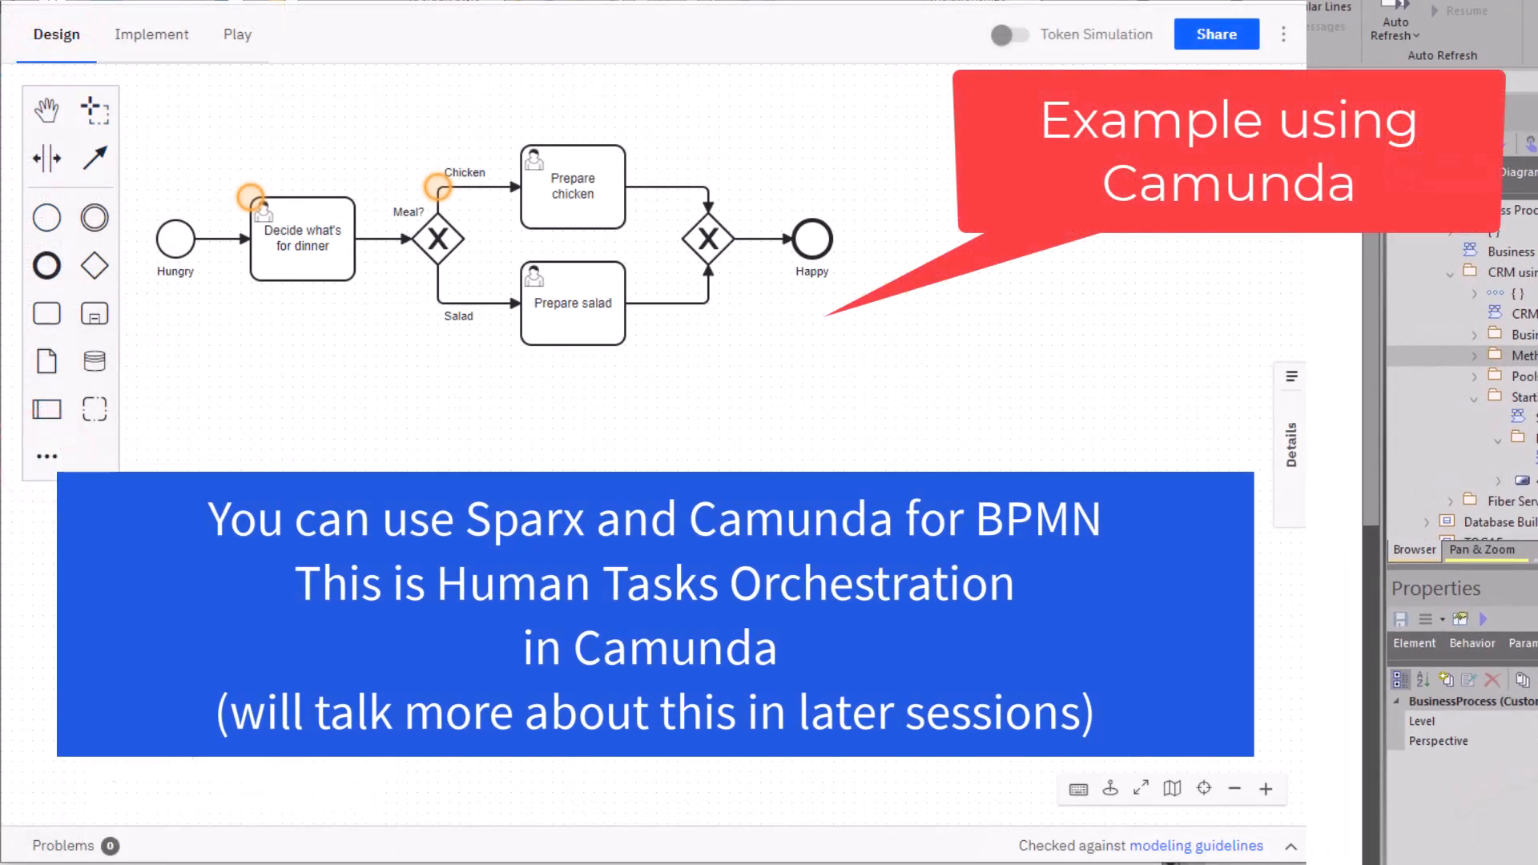
{"action": "left_click", "coordinate": [168, 38]}
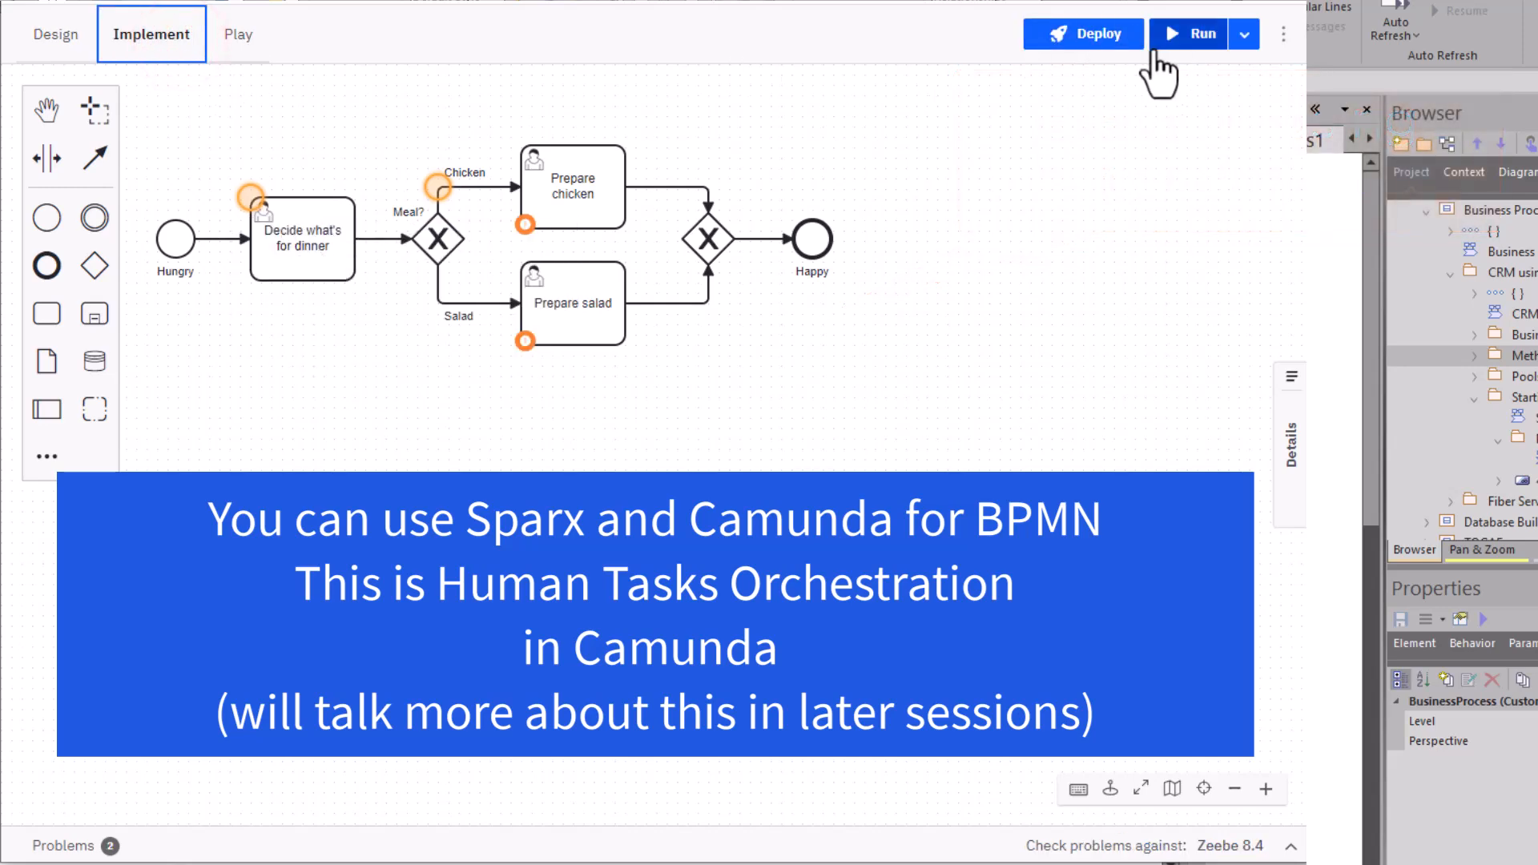
{"action": "left_click", "coordinate": [245, 45]}
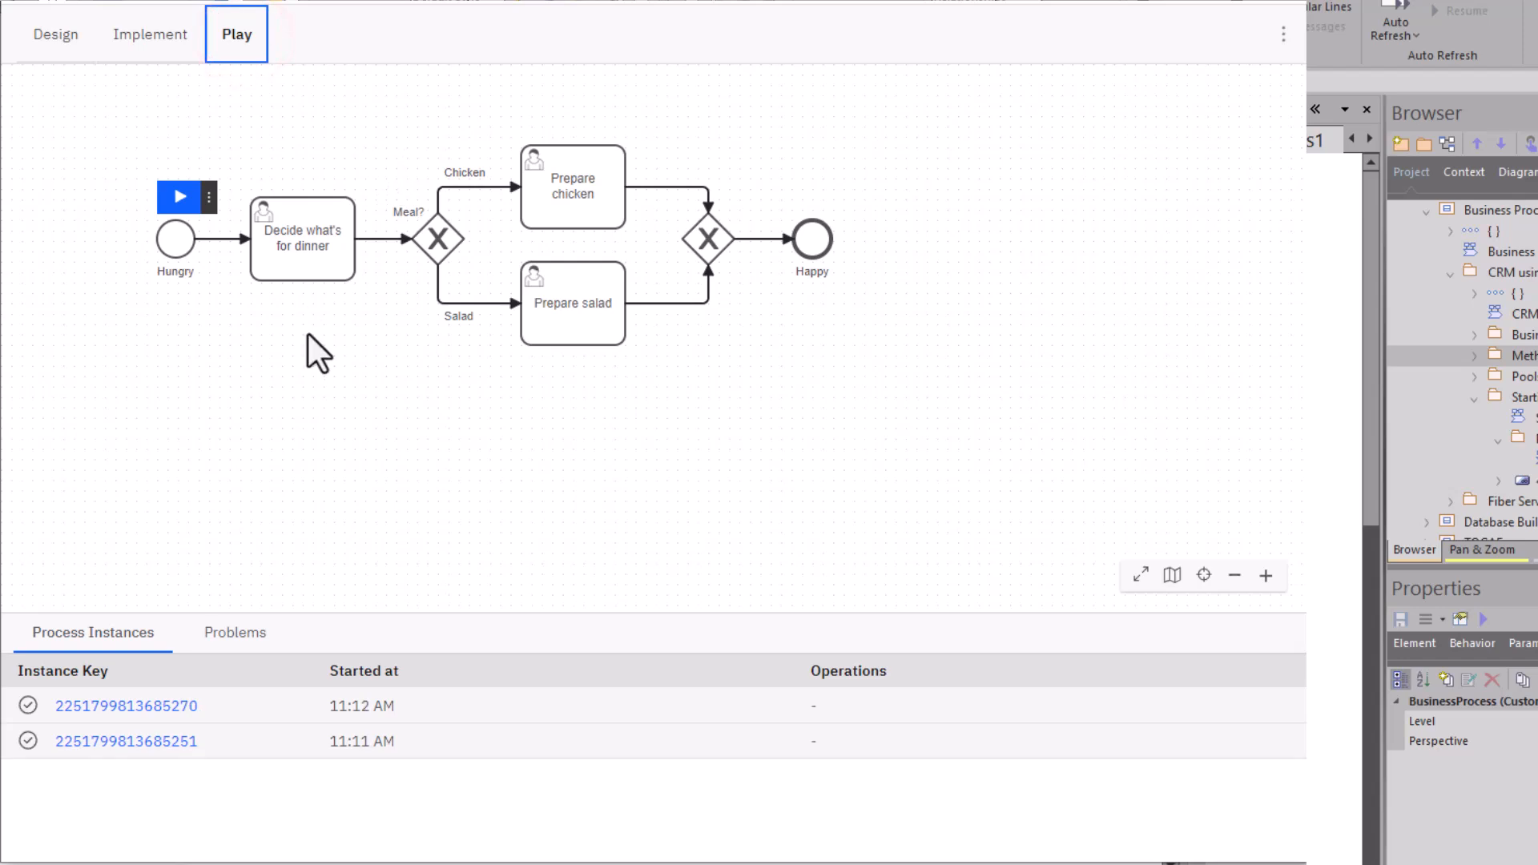
Run an instance of the dinner process, choosing Chicken as the meal and completing the Prepare chicken job
{"action": "left_click", "coordinate": [181, 197]}
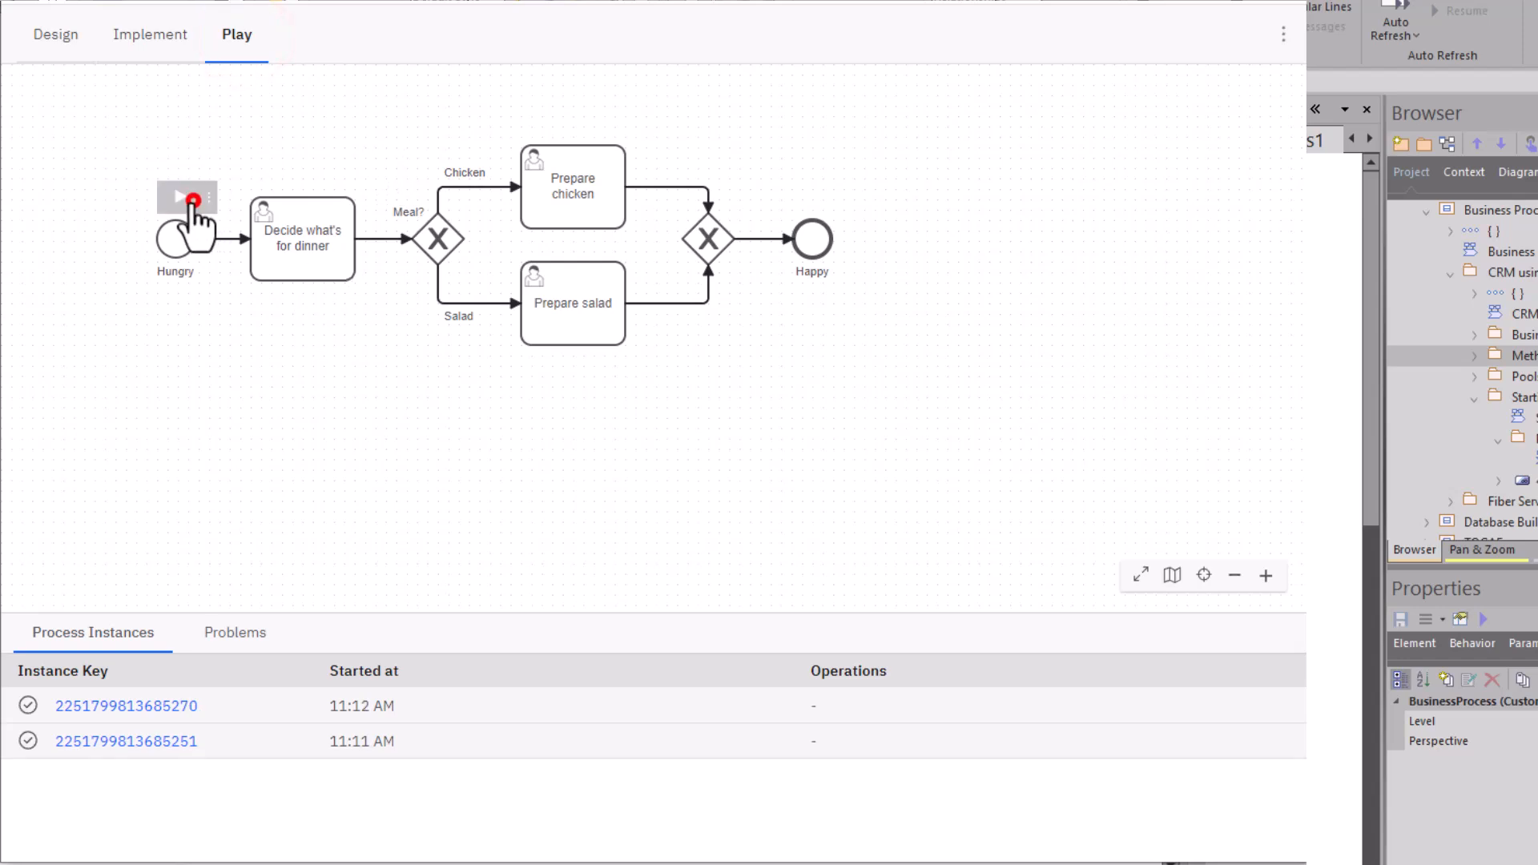
{"action": "left_click", "coordinate": [259, 224]}
{"action": "left_click", "coordinate": [391, 413]}
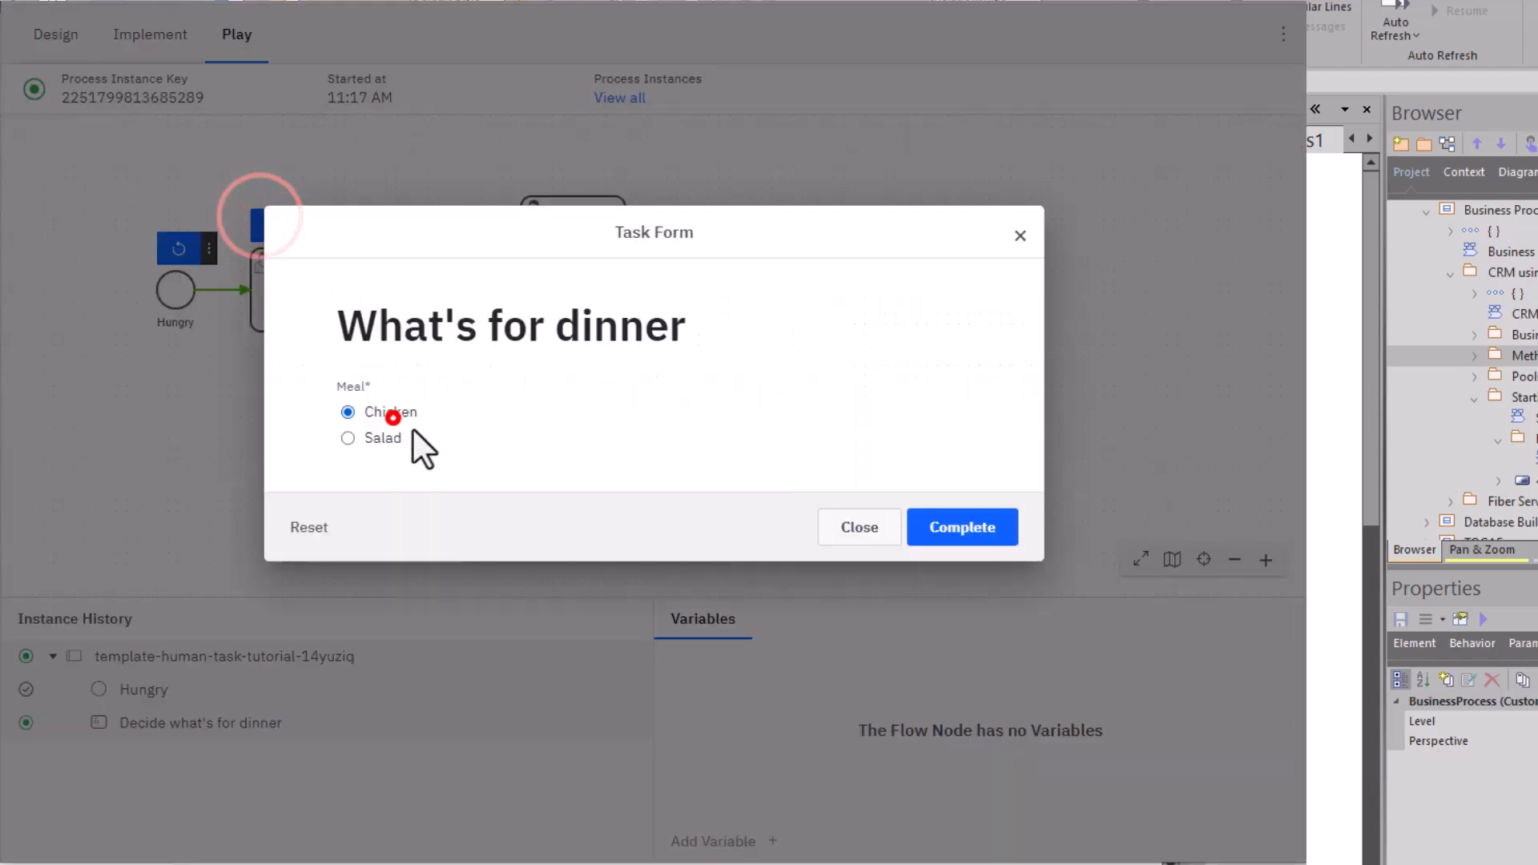
{"action": "left_click", "coordinate": [953, 523]}
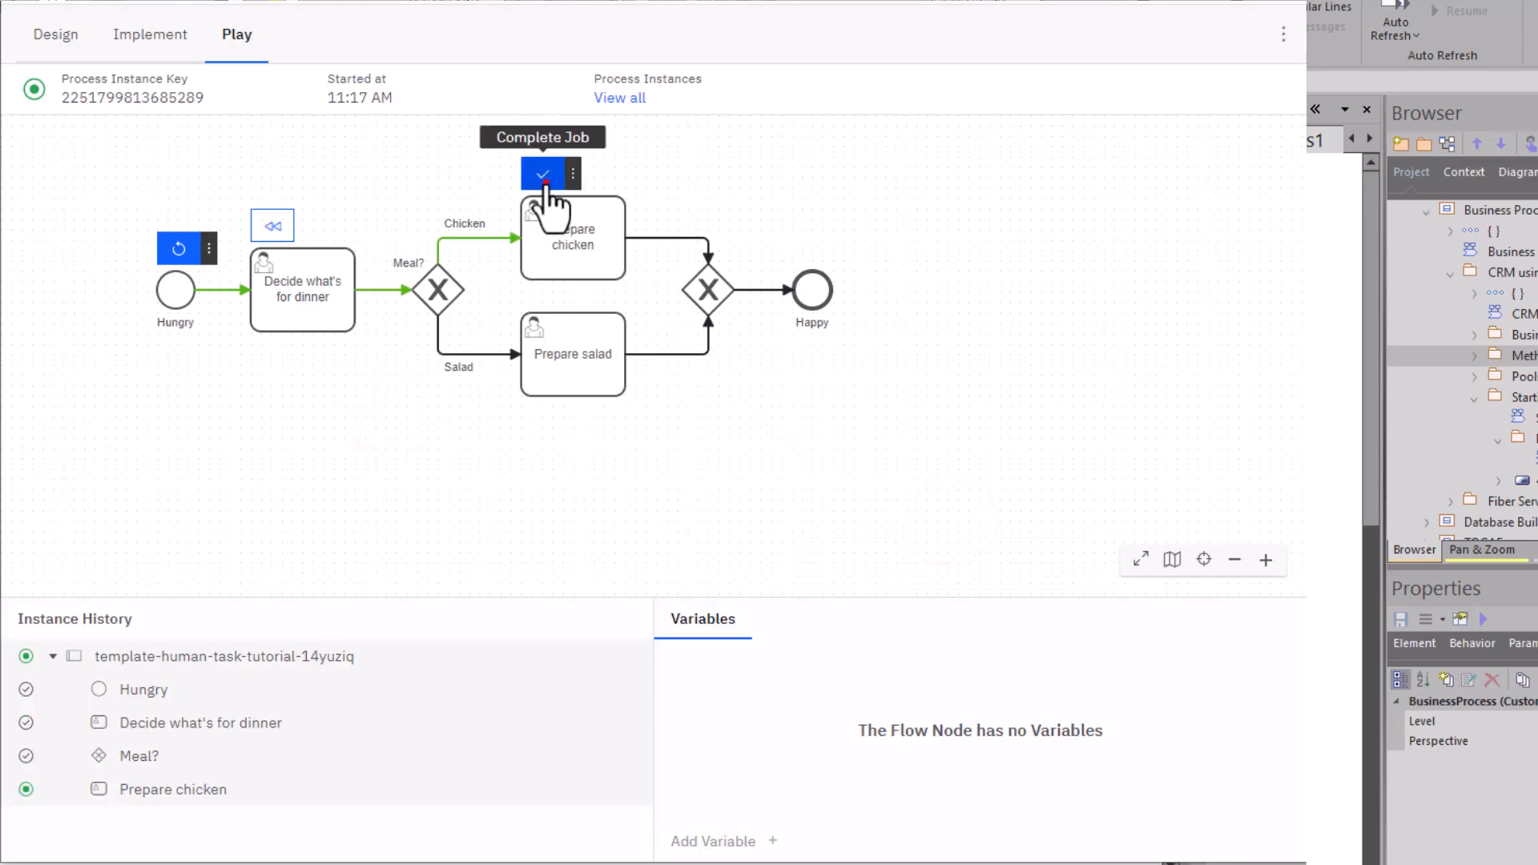
{"action": "left_click", "coordinate": [544, 173]}
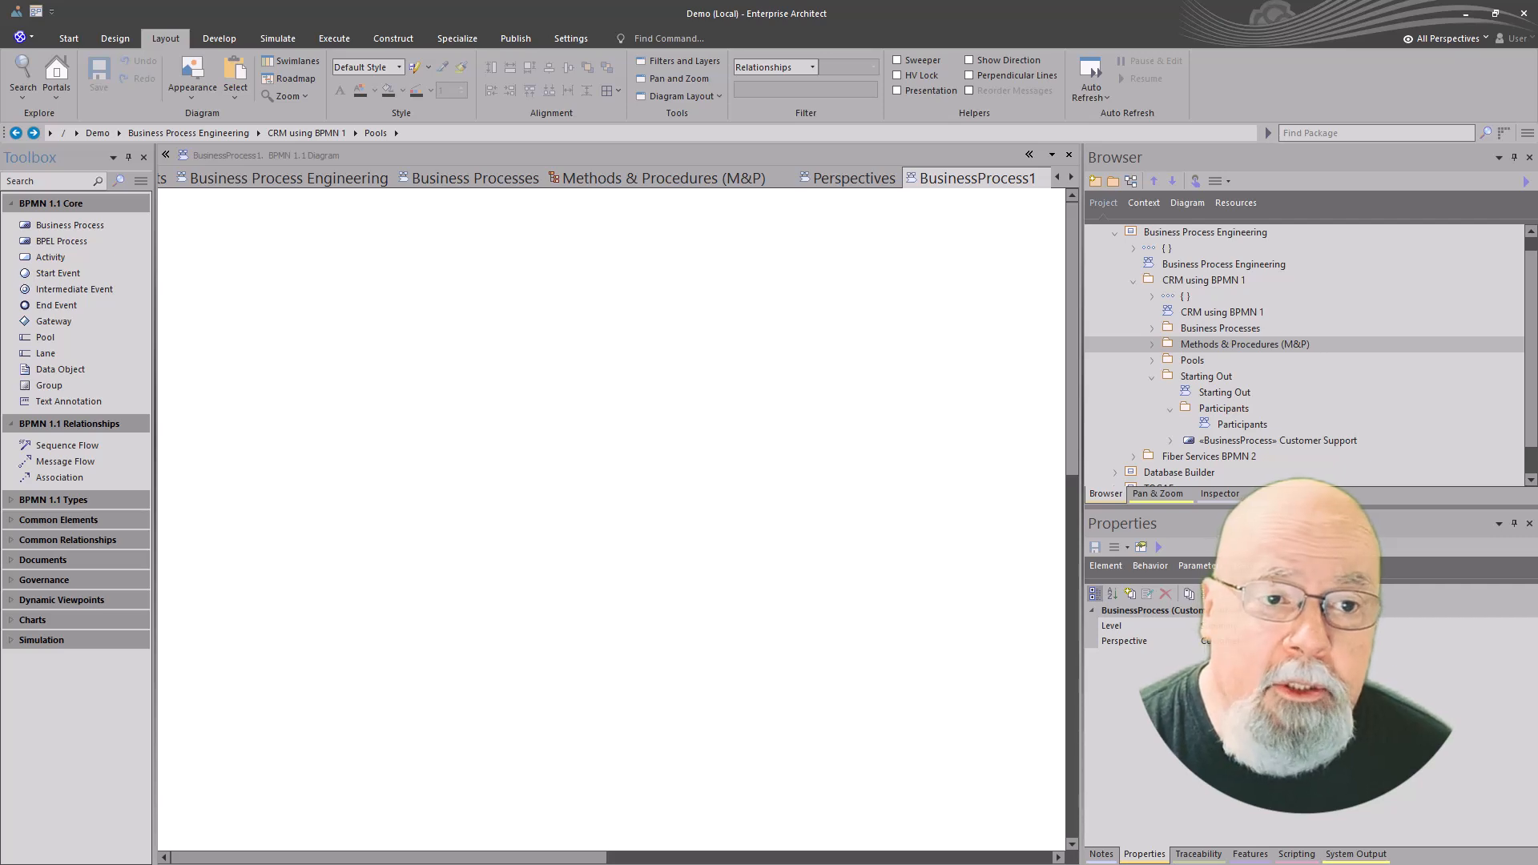
Return to Enterprise Architect, close the empty child diagram and inspect the Customer information, Agent Assistance and Case Management processes
{"action": "left_click", "coordinate": [1068, 155]}
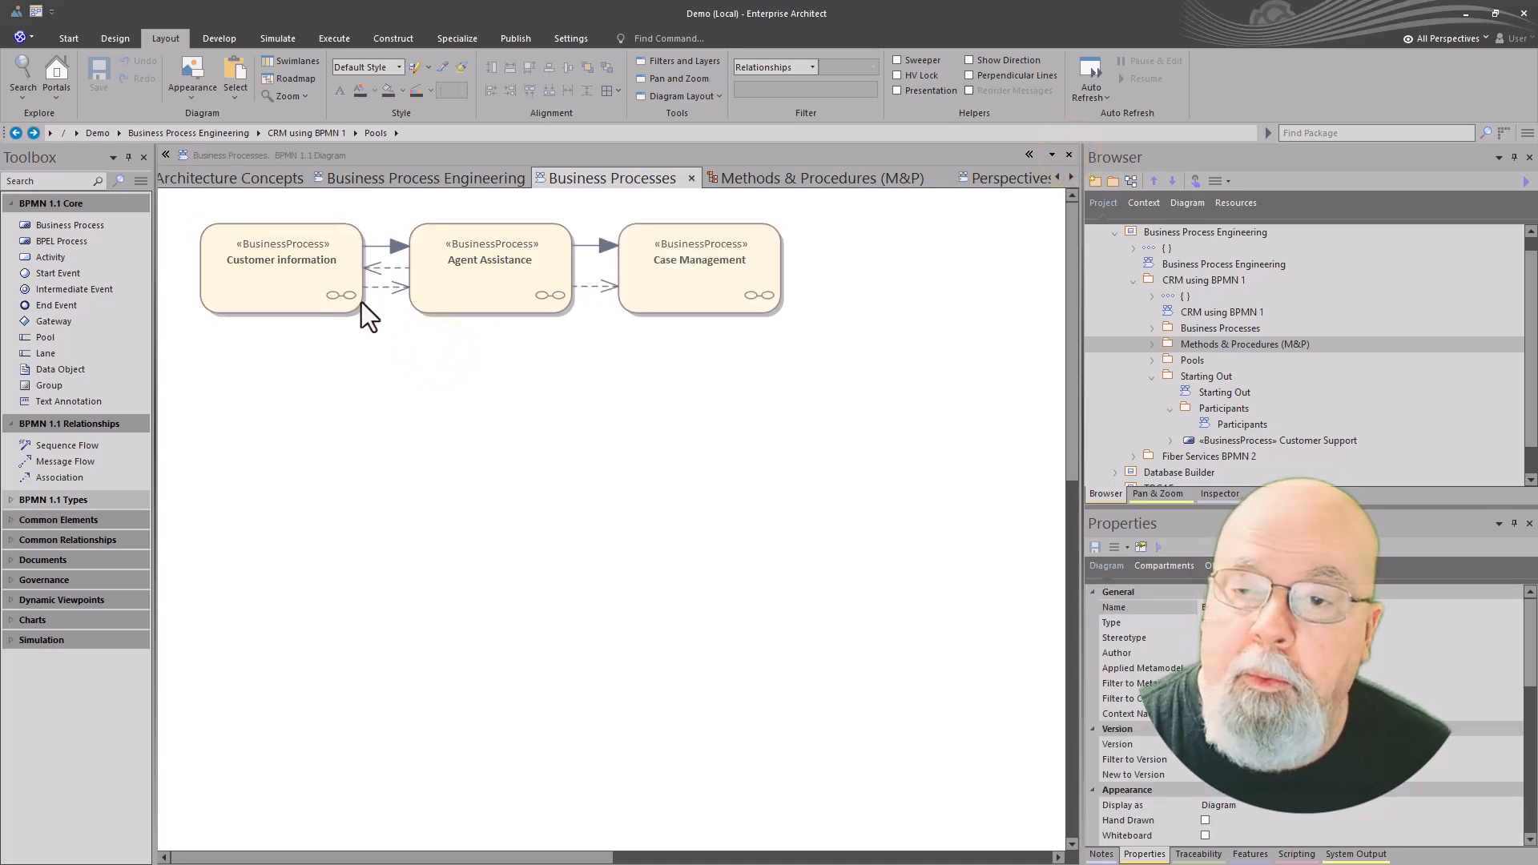
{"action": "left_click", "coordinate": [303, 287]}
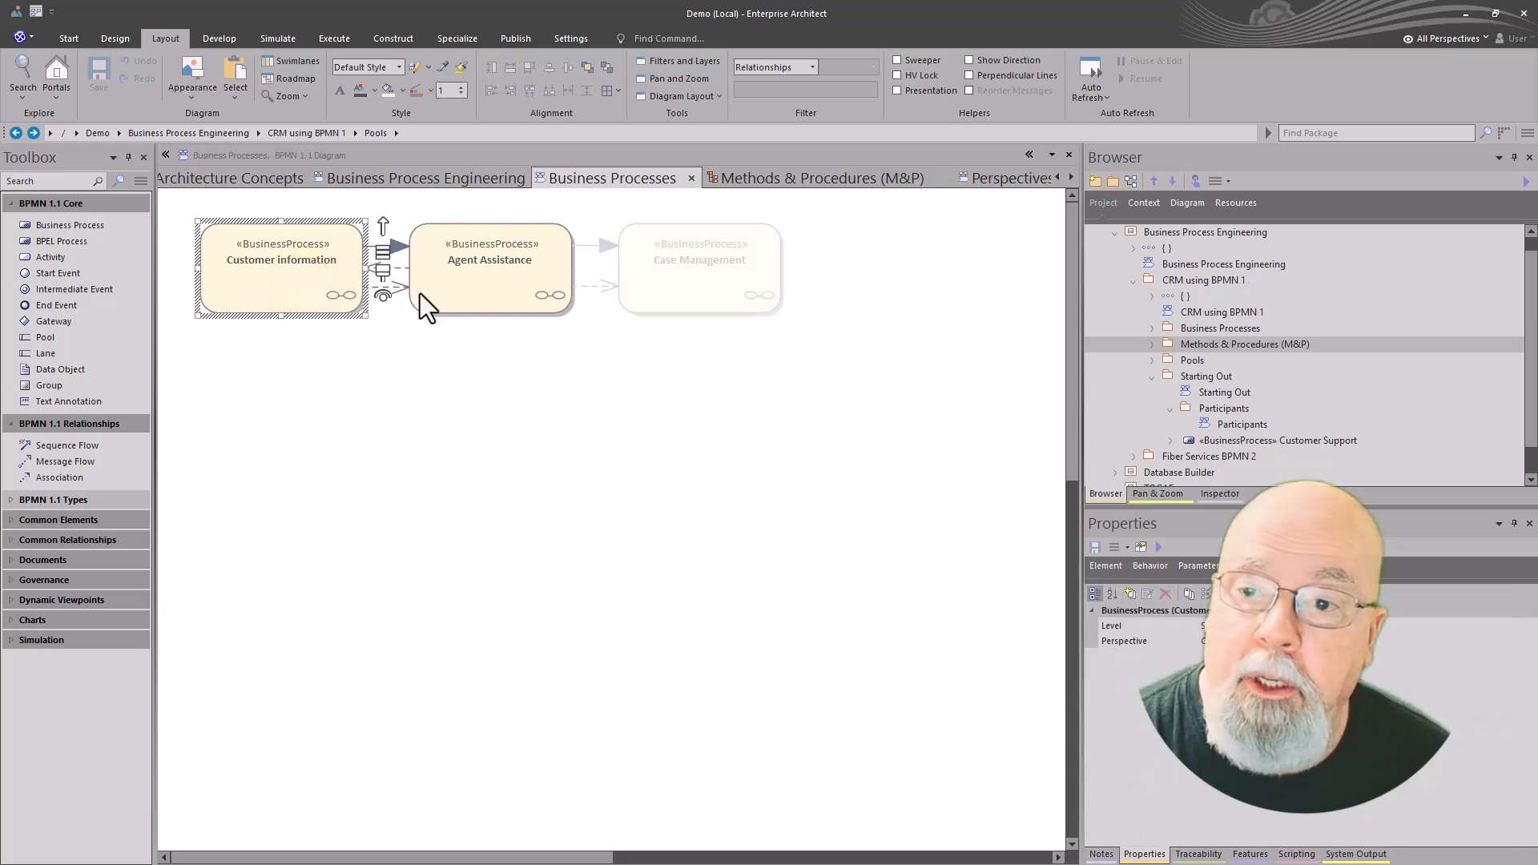
{"action": "left_click", "coordinate": [448, 287]}
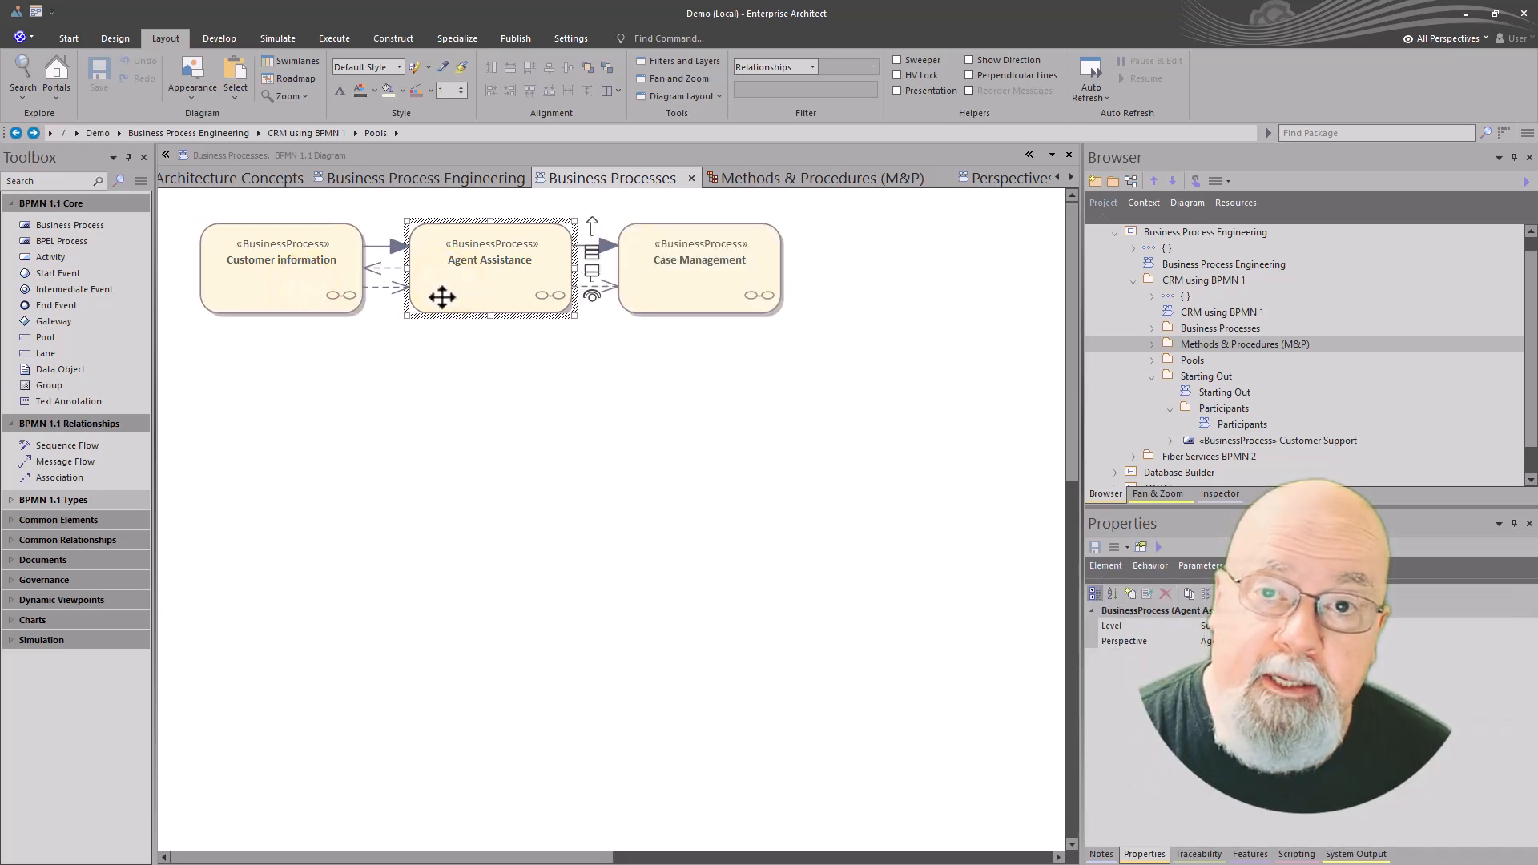
{"action": "left_click", "coordinate": [665, 295]}
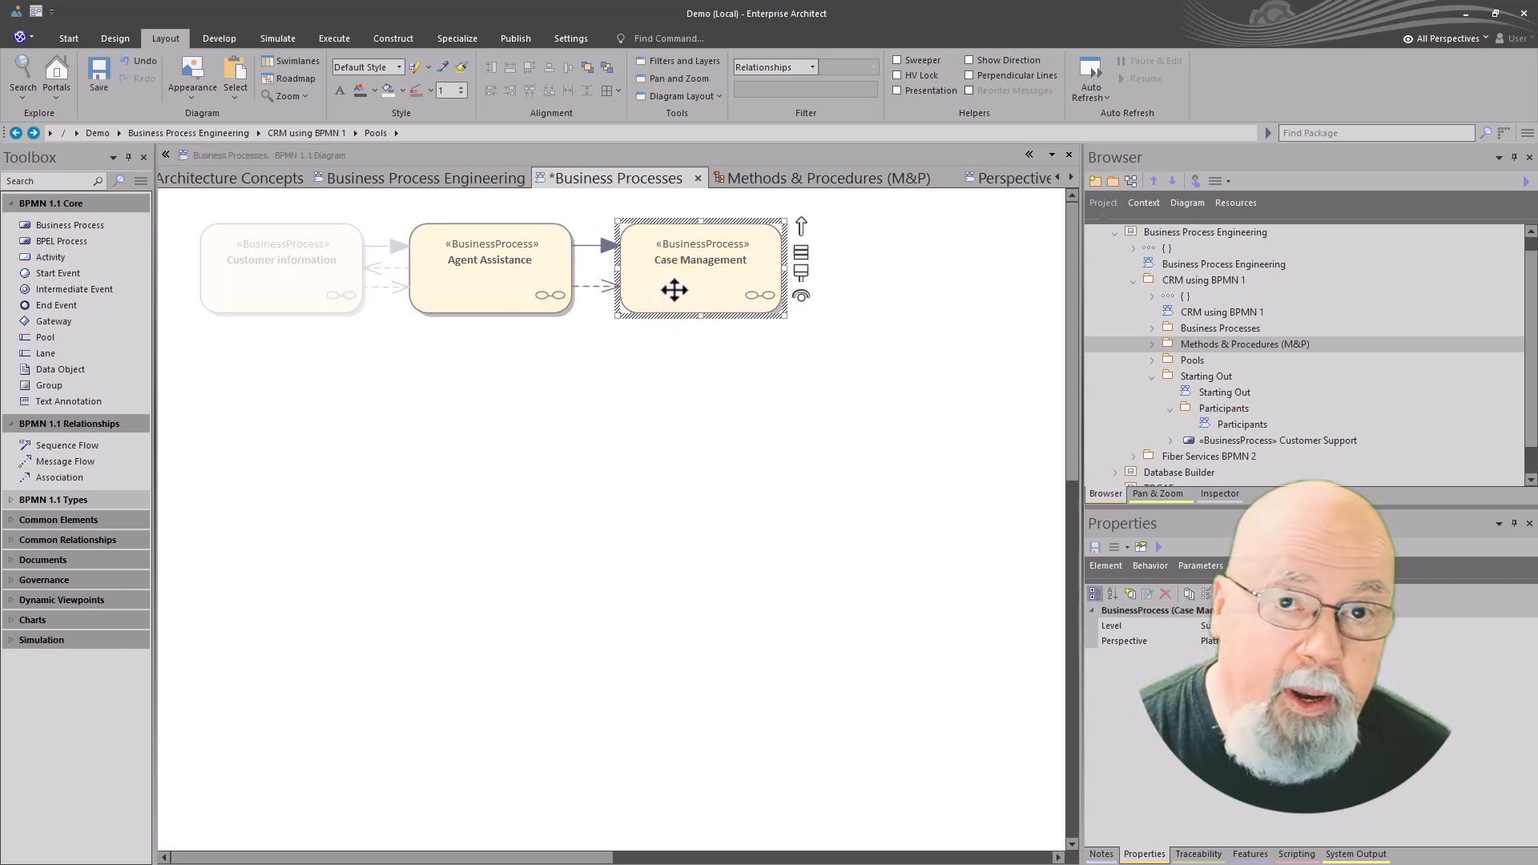
{"action": "left_click", "coordinate": [437, 337]}
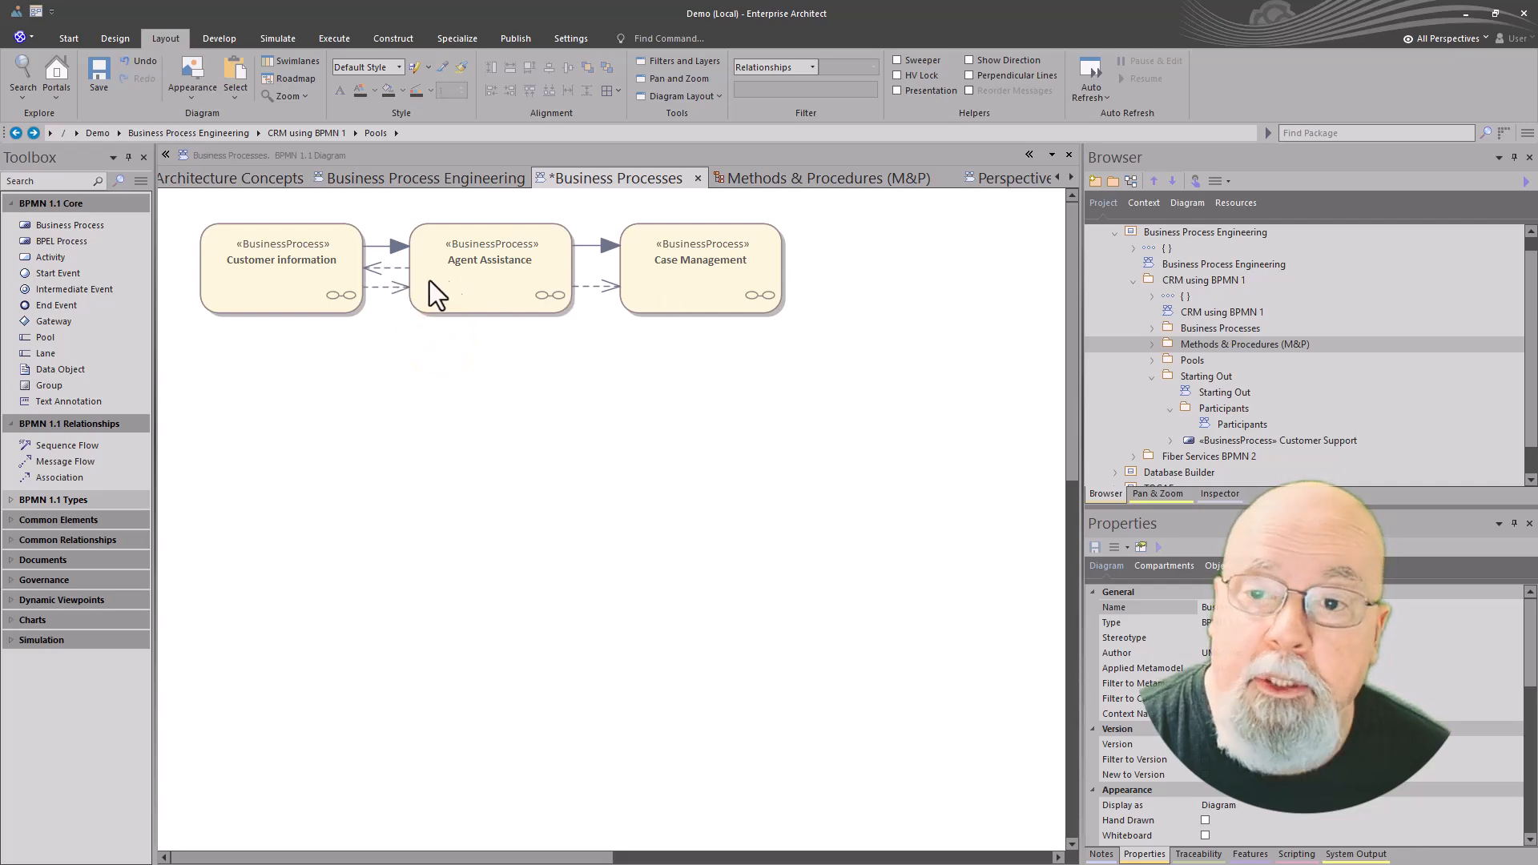
Examine the traceability of the Customer information process and its connectors to Agent Assistance
{"action": "left_click", "coordinate": [1177, 851]}
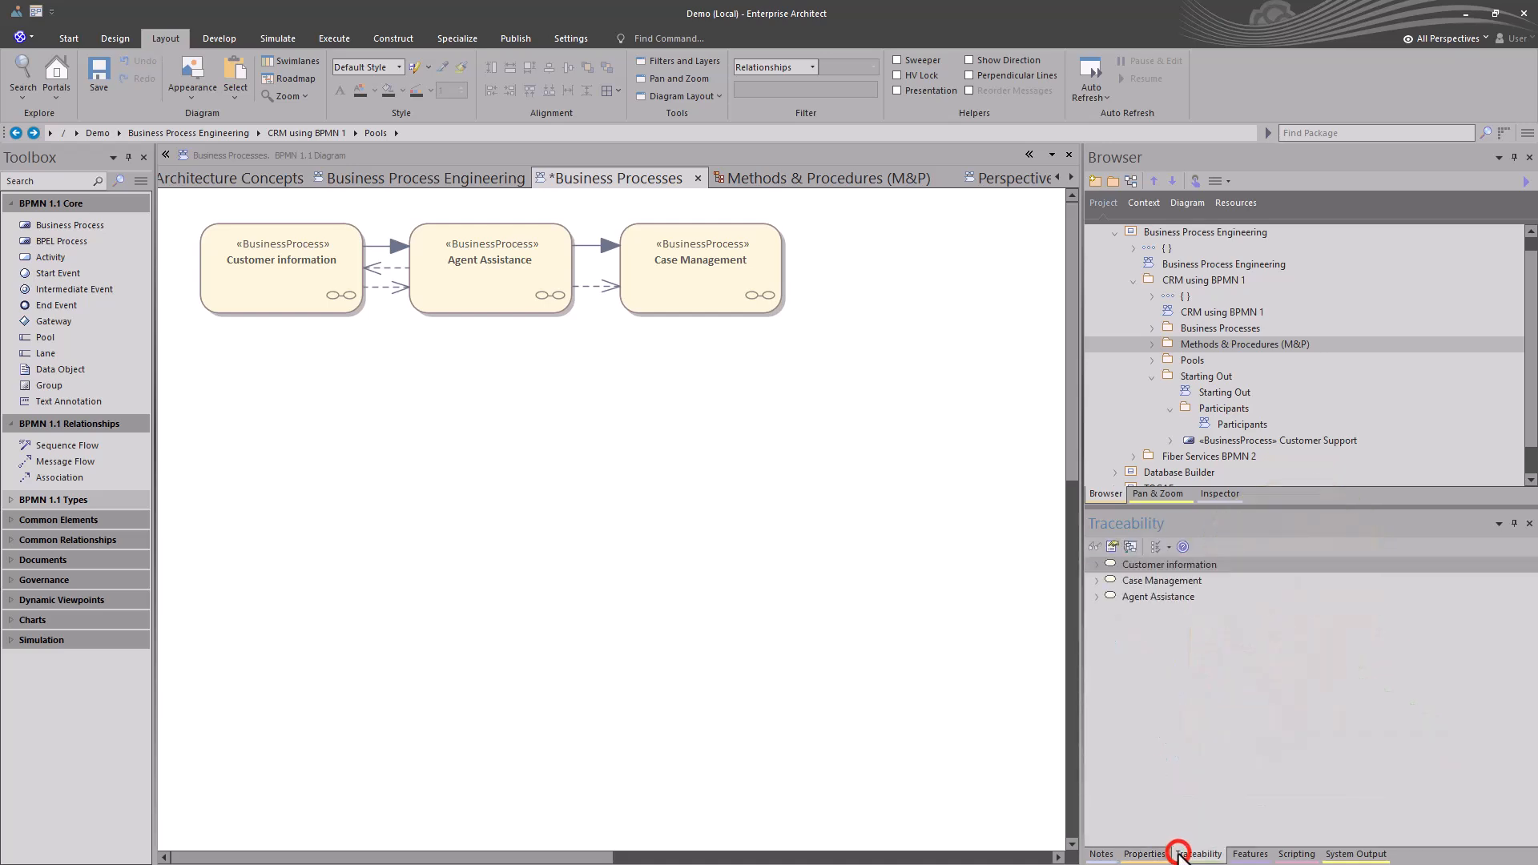
{"action": "left_click", "coordinate": [309, 298]}
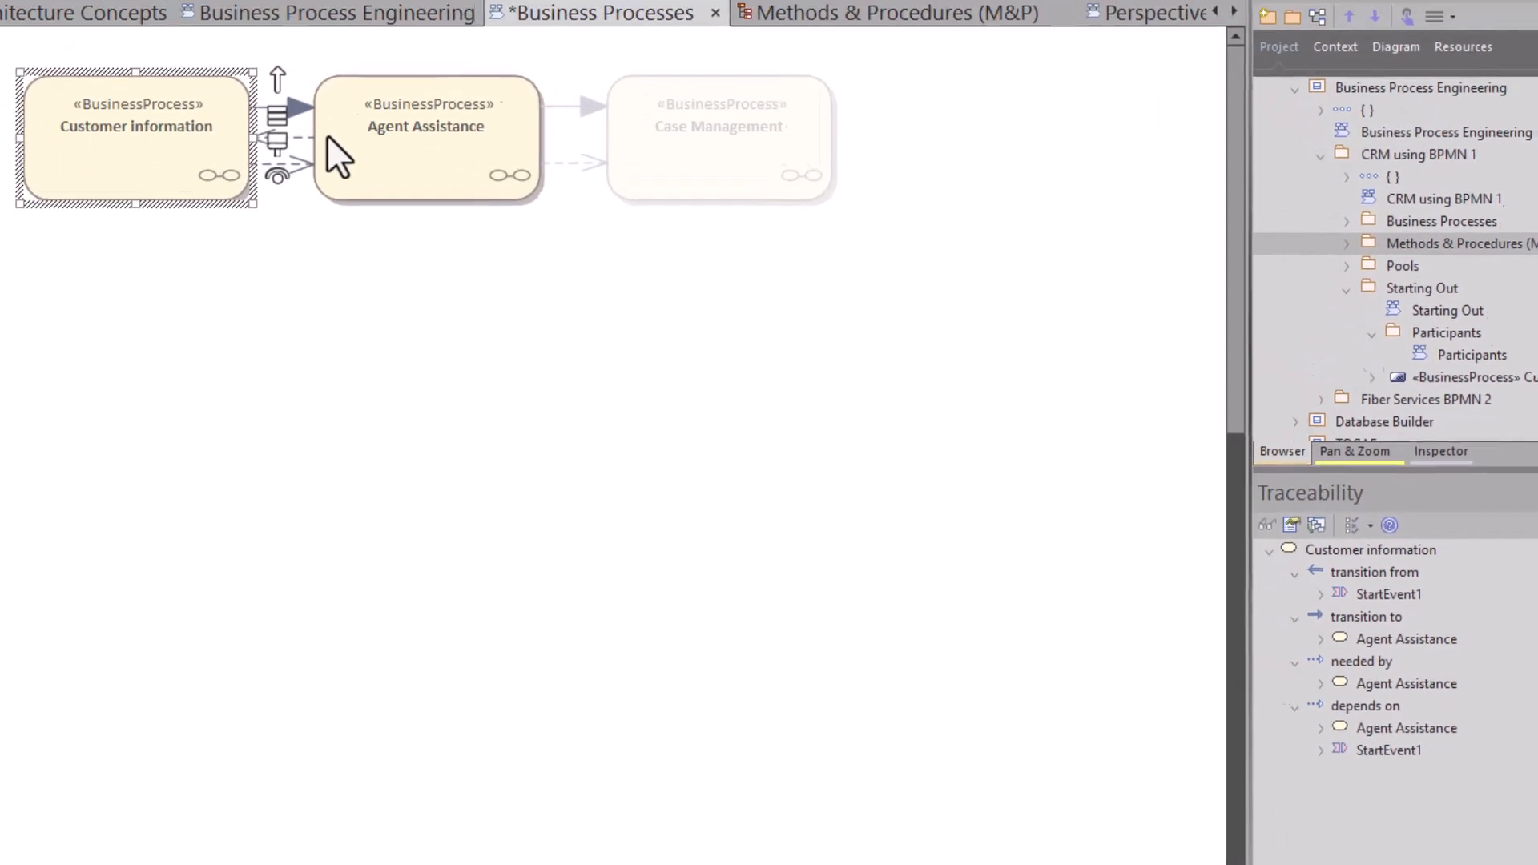
{"action": "left_click", "coordinate": [288, 101]}
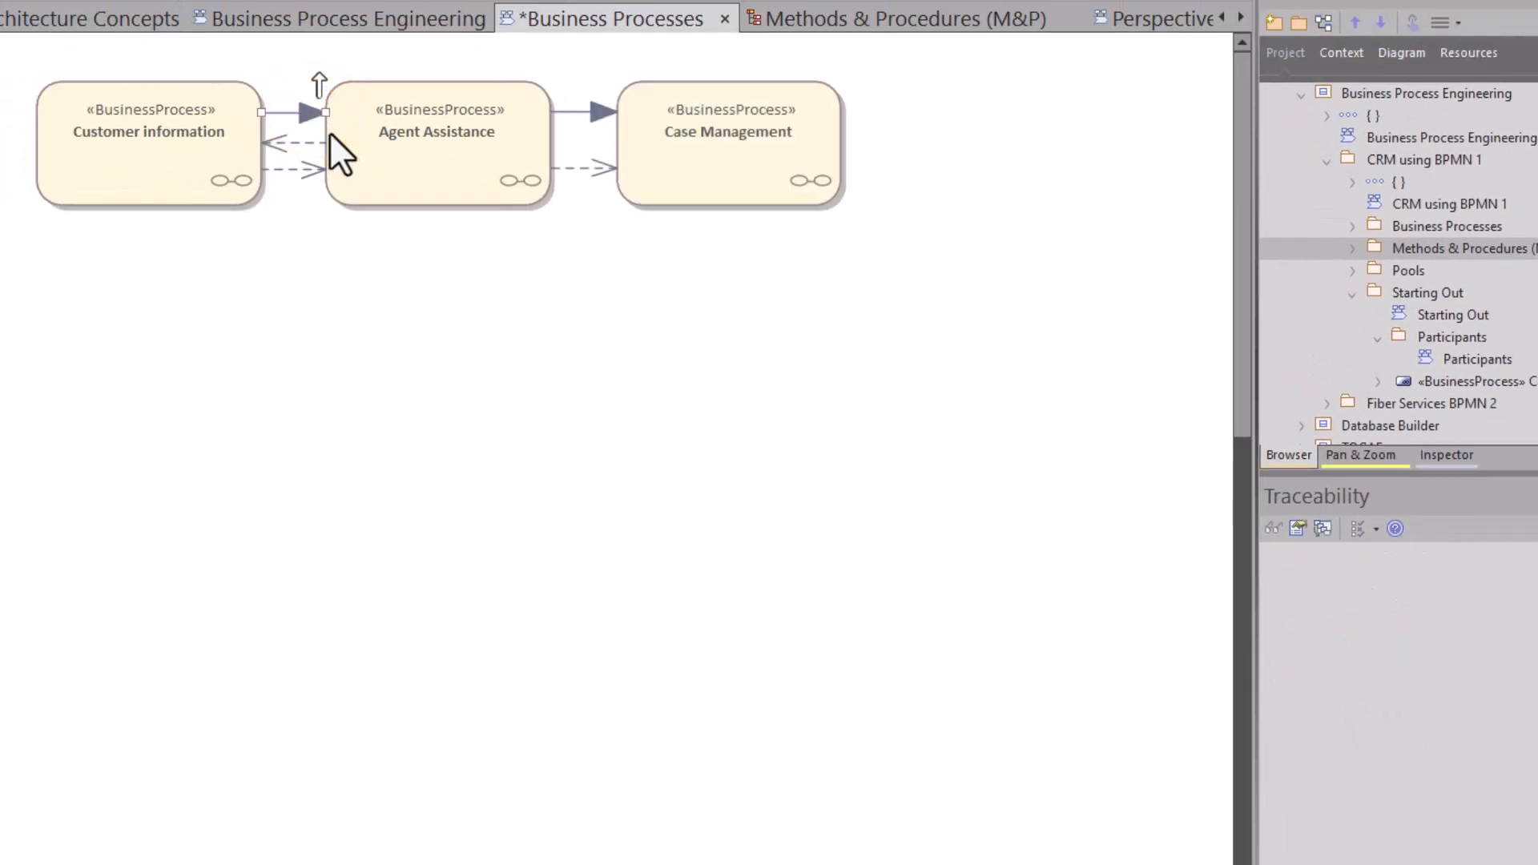
{"action": "left_click", "coordinate": [329, 132]}
{"action": "left_click", "coordinate": [217, 138]}
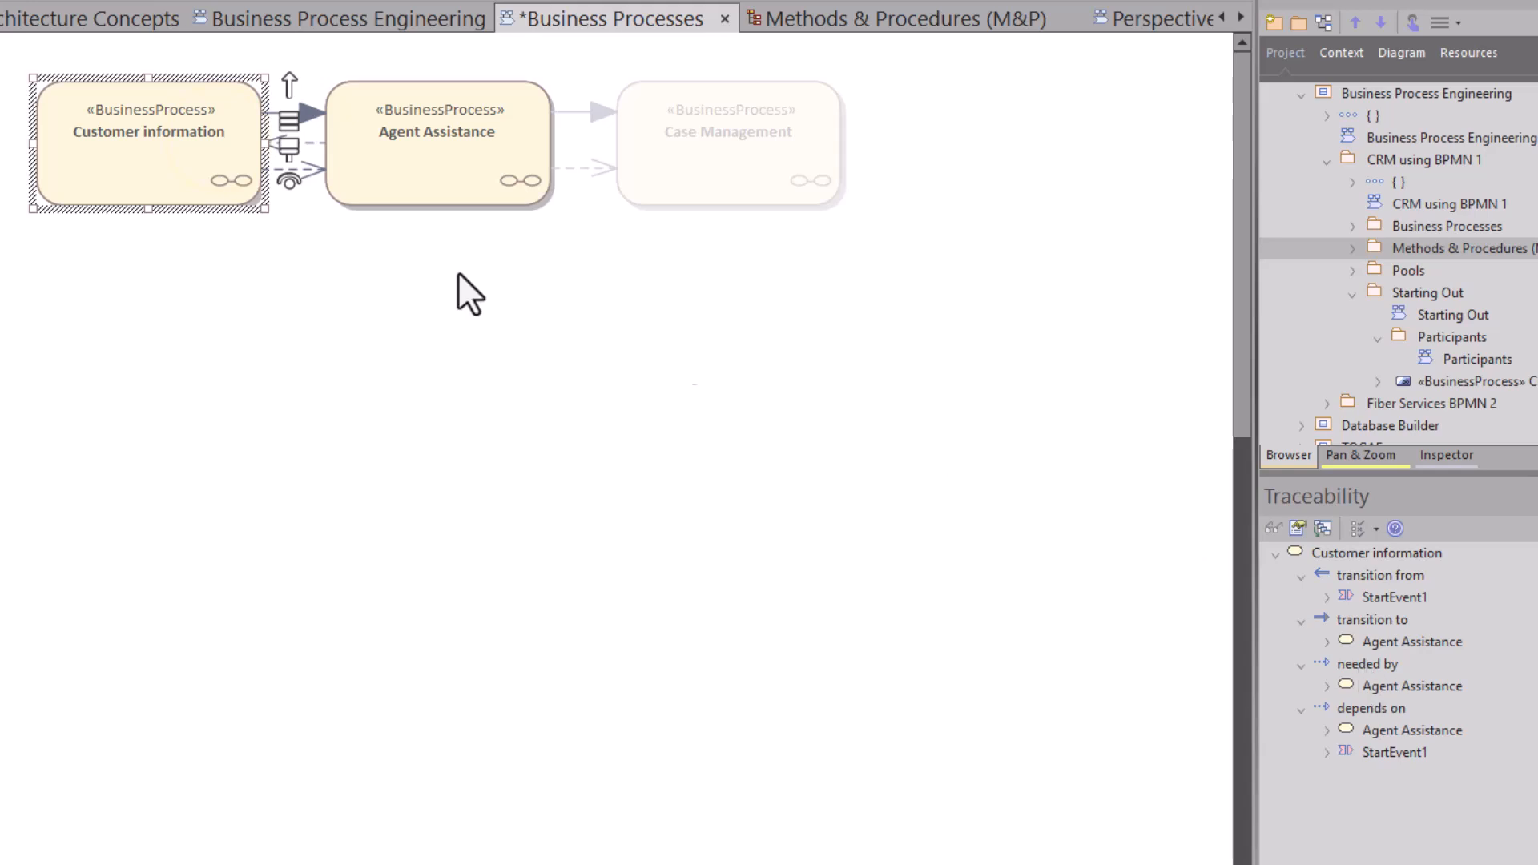
{"action": "left_click", "coordinate": [217, 336]}
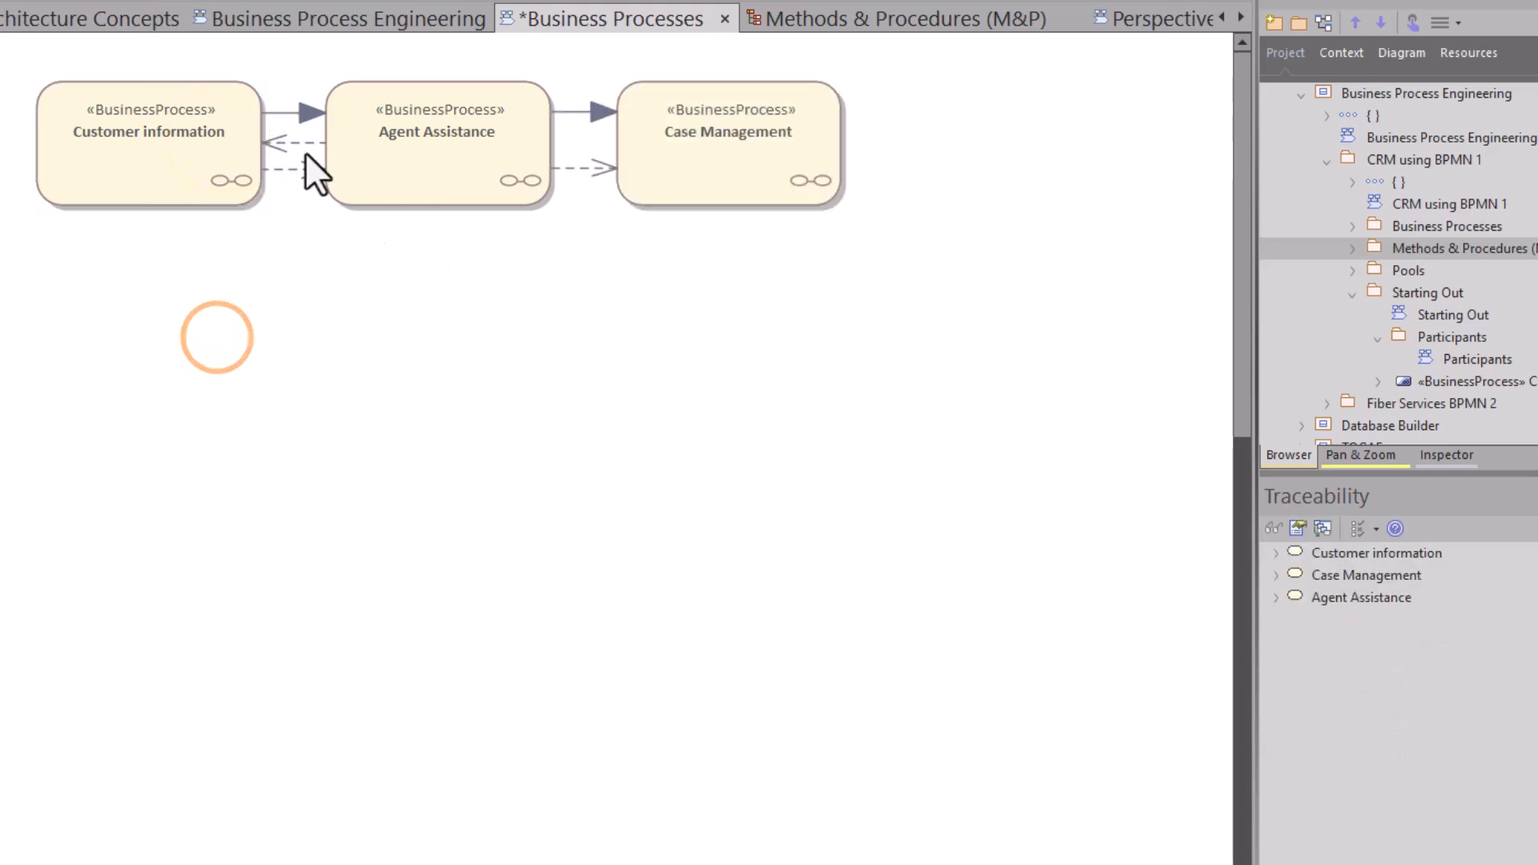
{"action": "left_click", "coordinate": [201, 149]}
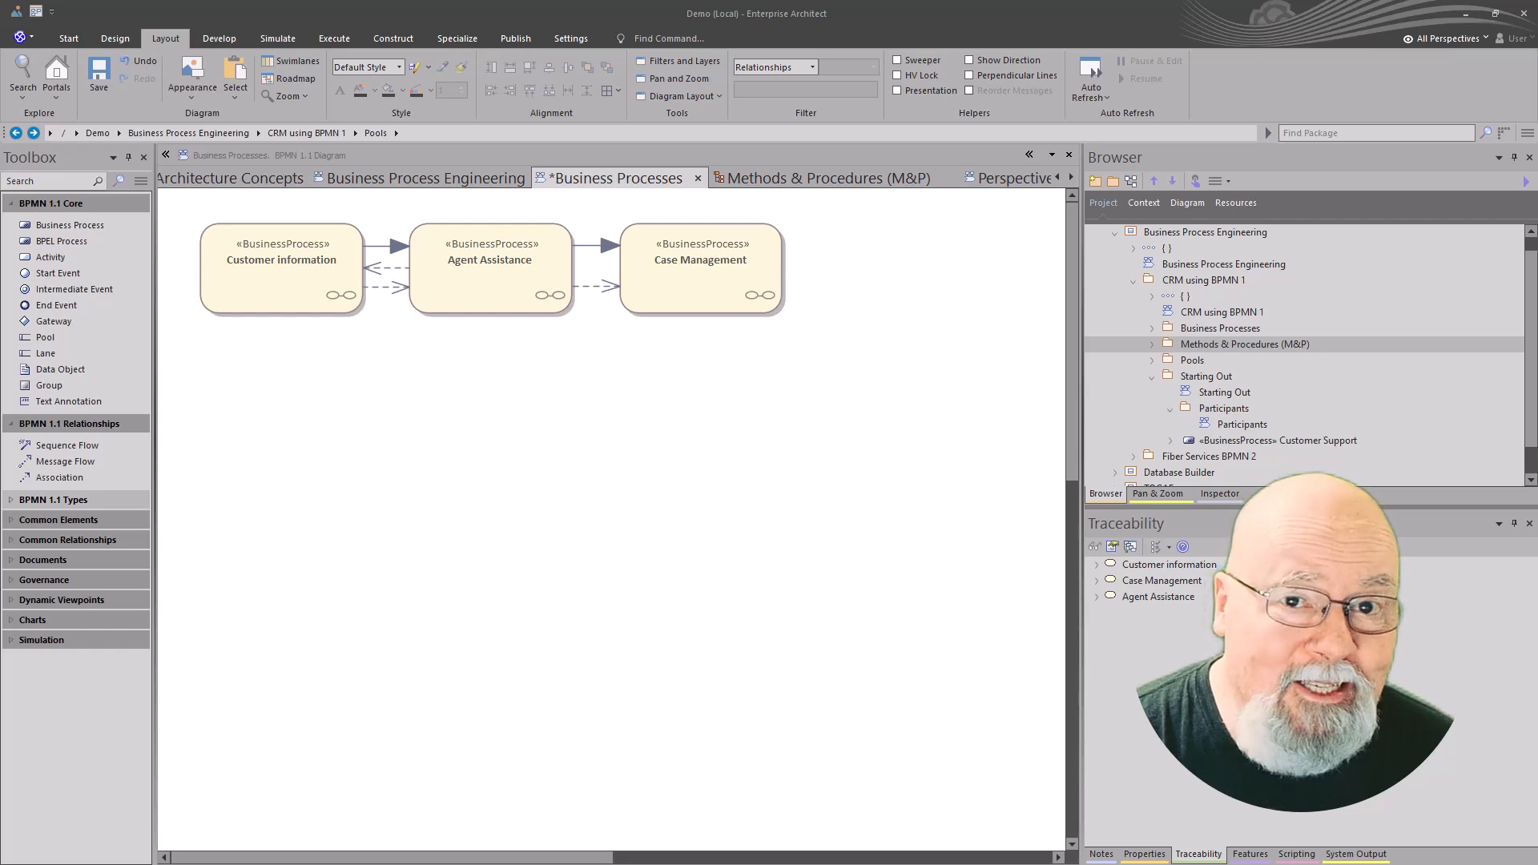
View the Basic Architecture Concepts diagram and close the Updated Basic Concepts diagram
{"action": "left_click", "coordinate": [227, 178]}
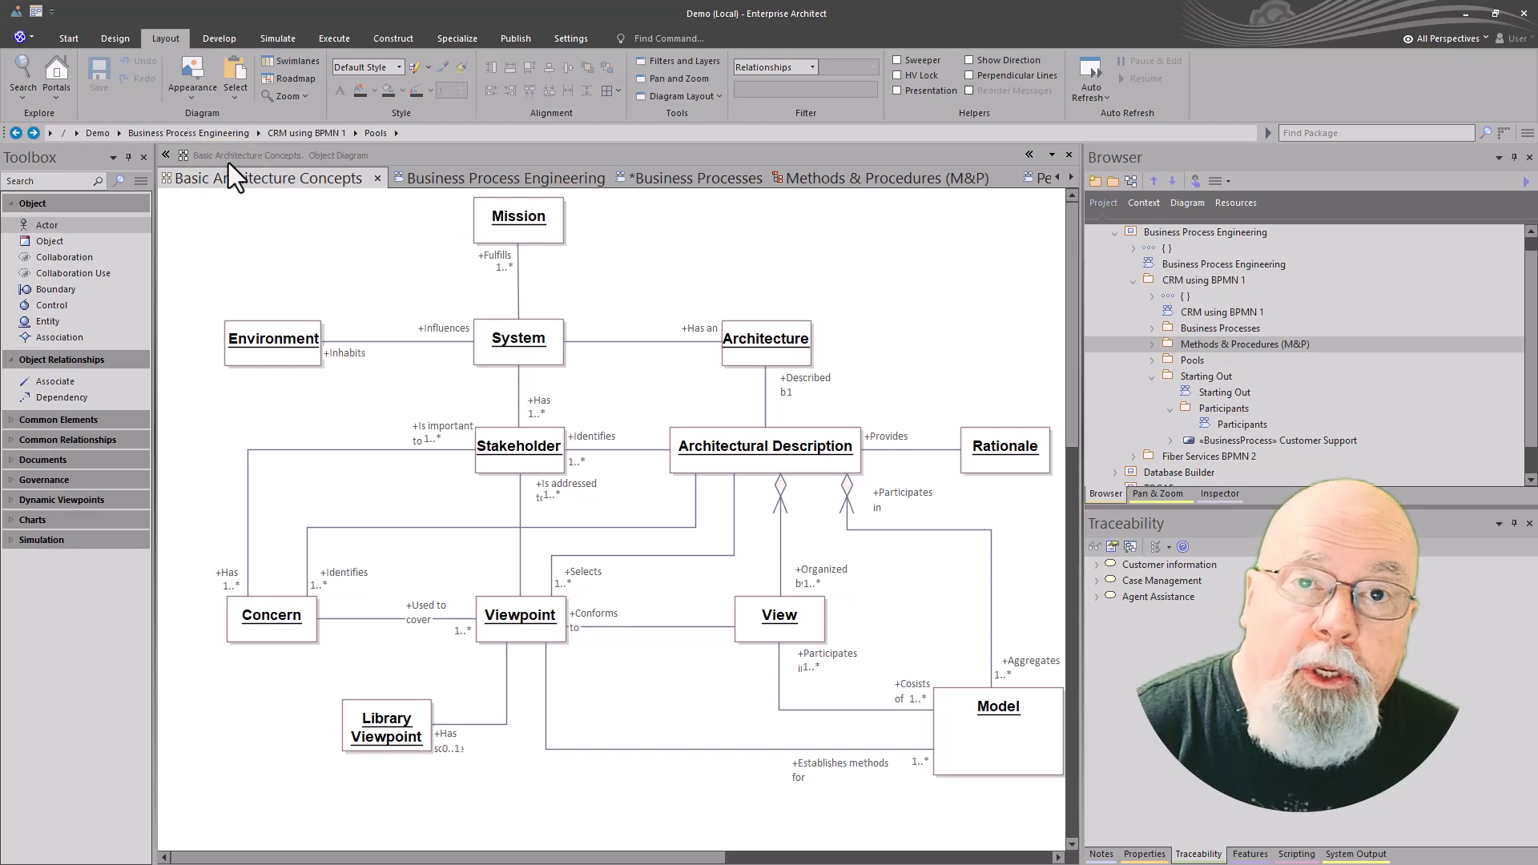
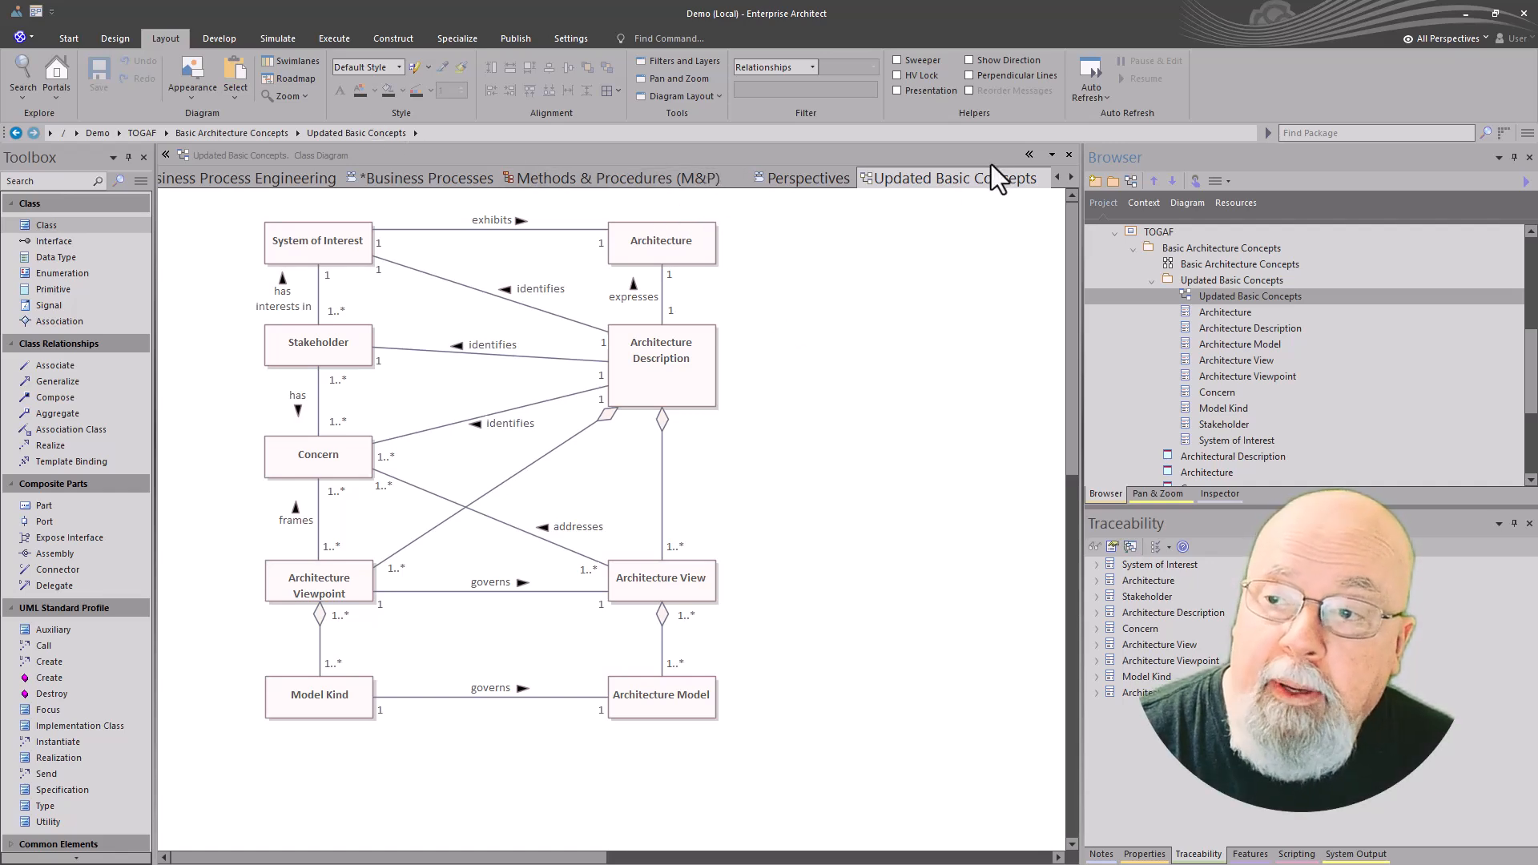
{"action": "left_click", "coordinate": [1068, 154]}
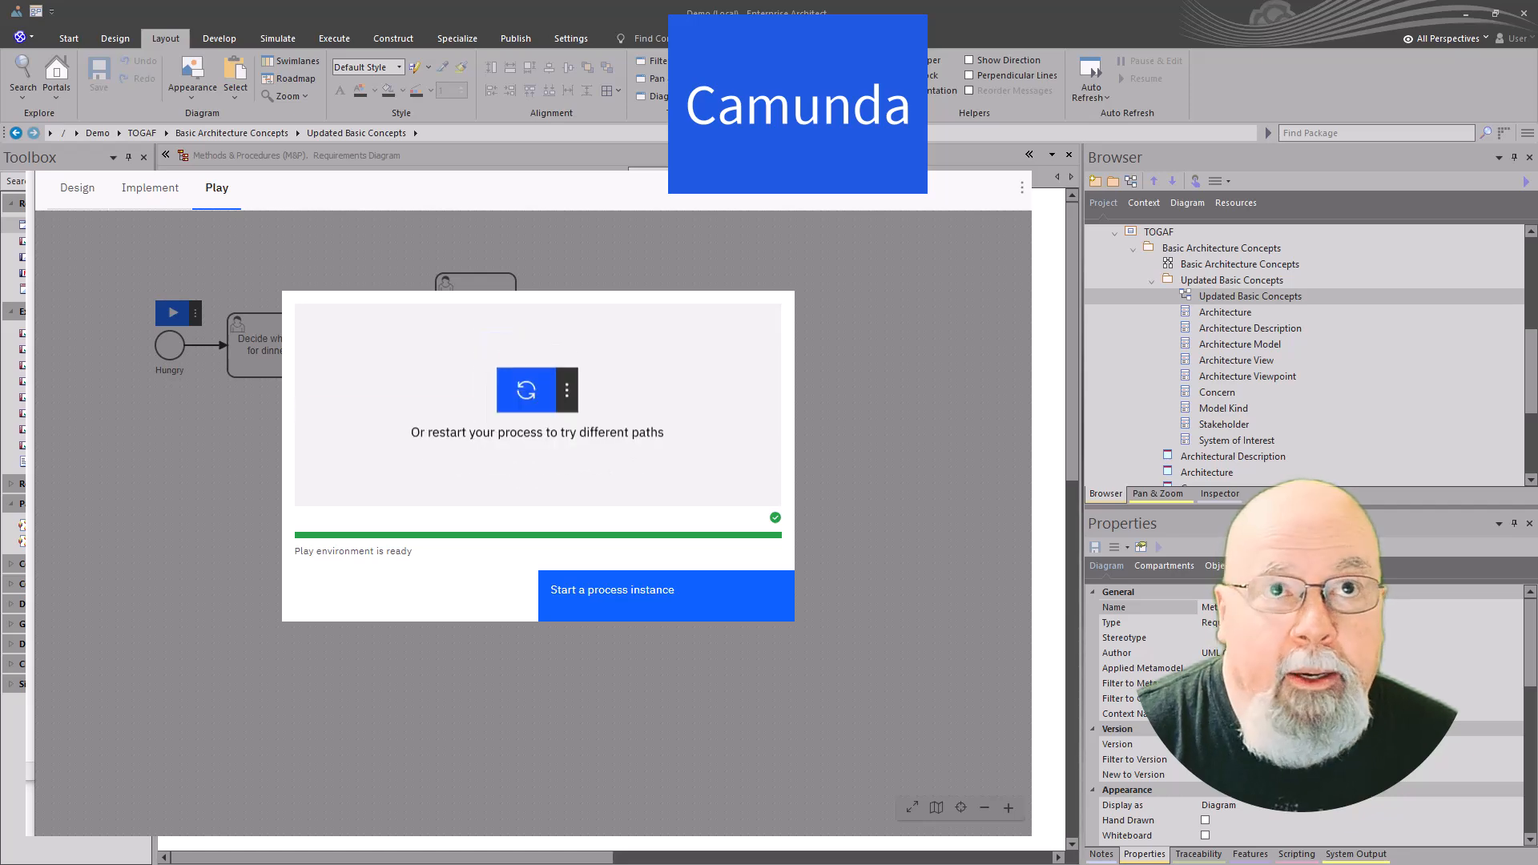
Switch to Camunda, start a new dinner process instance, choose Chicken for the meal and complete the Prepare chicken job
{"action": "left_click", "coordinate": [569, 607]}
{"action": "left_click", "coordinate": [173, 312]}
{"action": "left_click", "coordinate": [247, 335]}
{"action": "left_click", "coordinate": [301, 503]}
{"action": "left_click", "coordinate": [770, 593]}
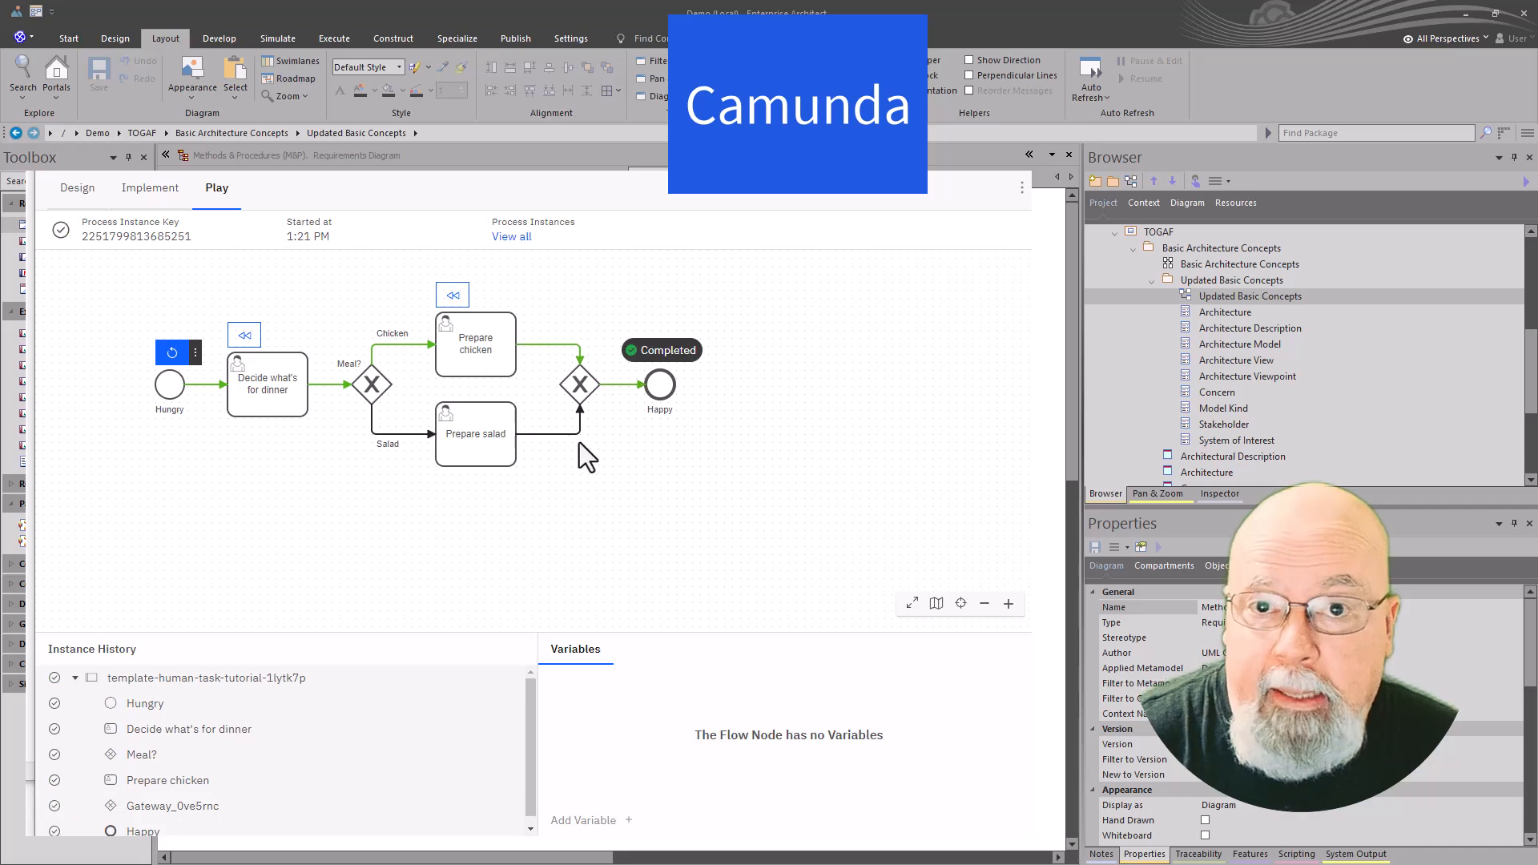
{"action": "left_click", "coordinate": [461, 299]}
{"action": "left_click", "coordinate": [469, 304]}
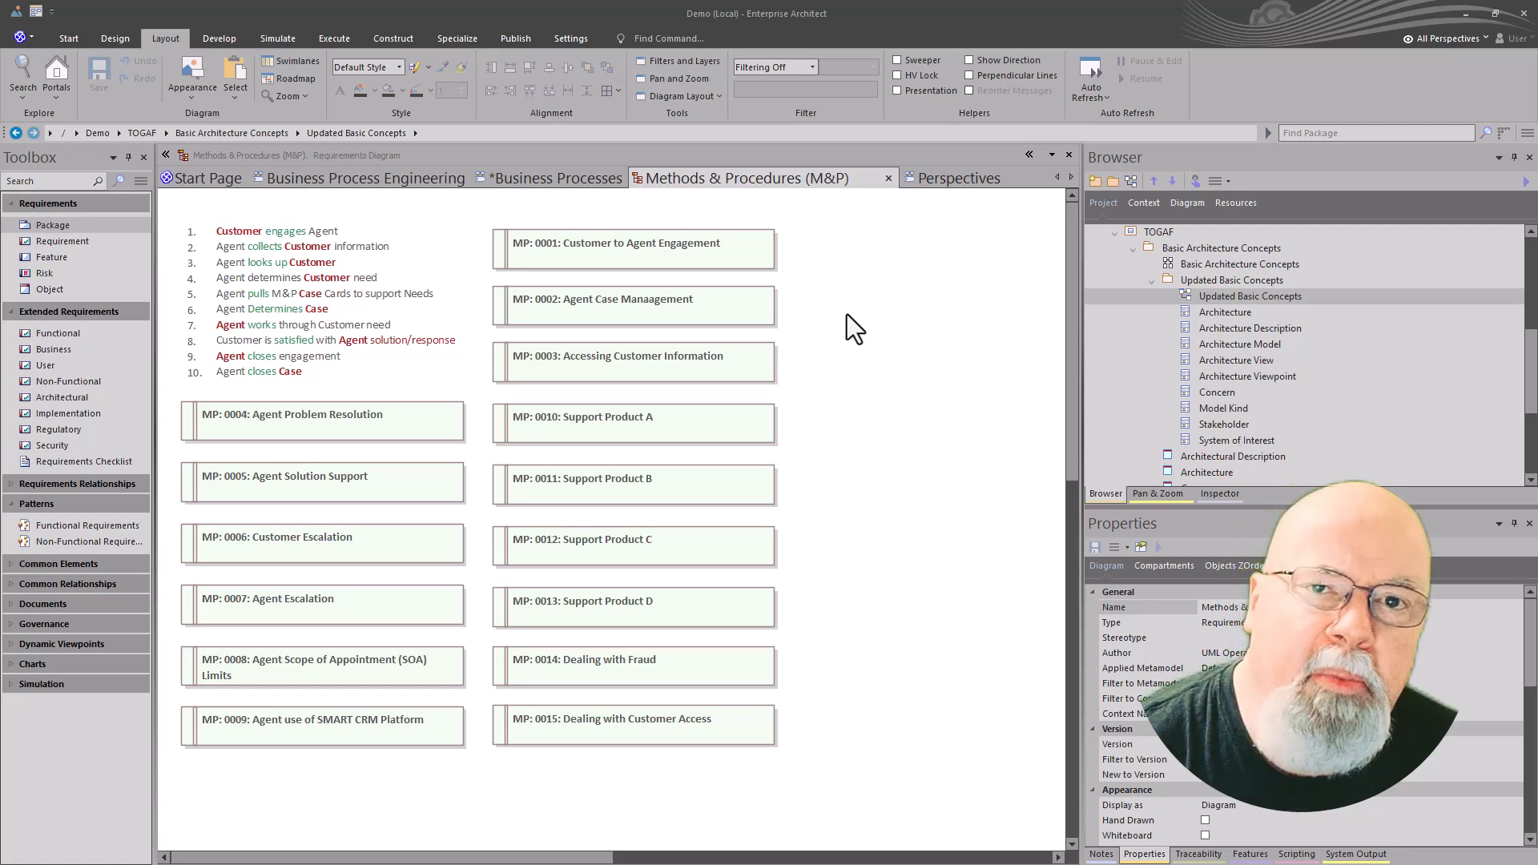
Back in Enterprise Architect, set the Methods & Procedures (M&P) diagram's filter to Relationships
{"action": "left_click", "coordinate": [810, 68]}
{"action": "left_click", "coordinate": [787, 102]}
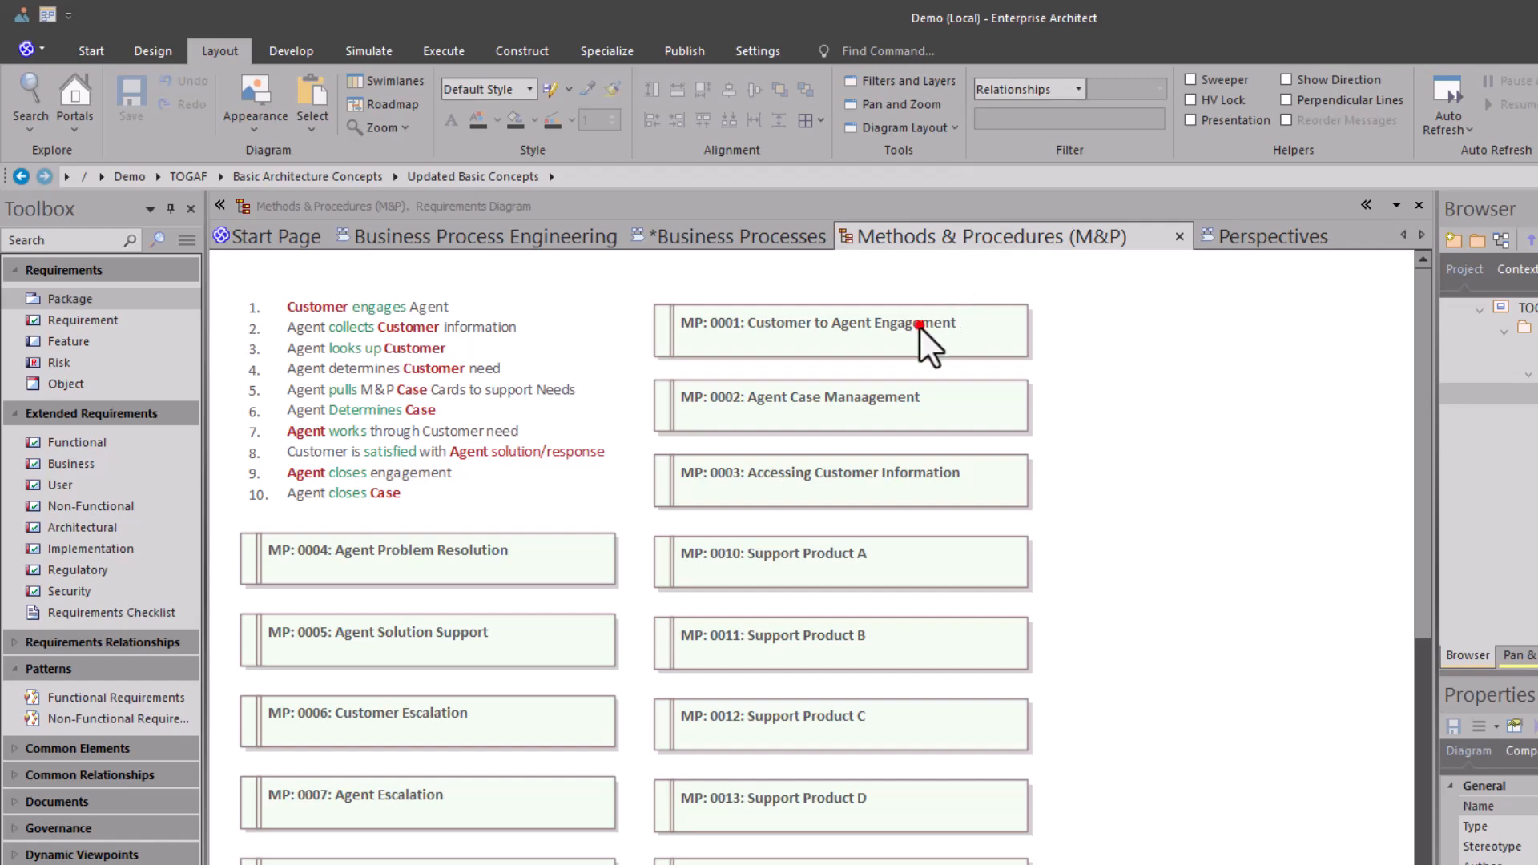
Highlight the relationships of the MP: 0001 Customer to Agent Engagement element in the Methods & Procedures (M&P) diagram
{"action": "left_click", "coordinate": [920, 326]}
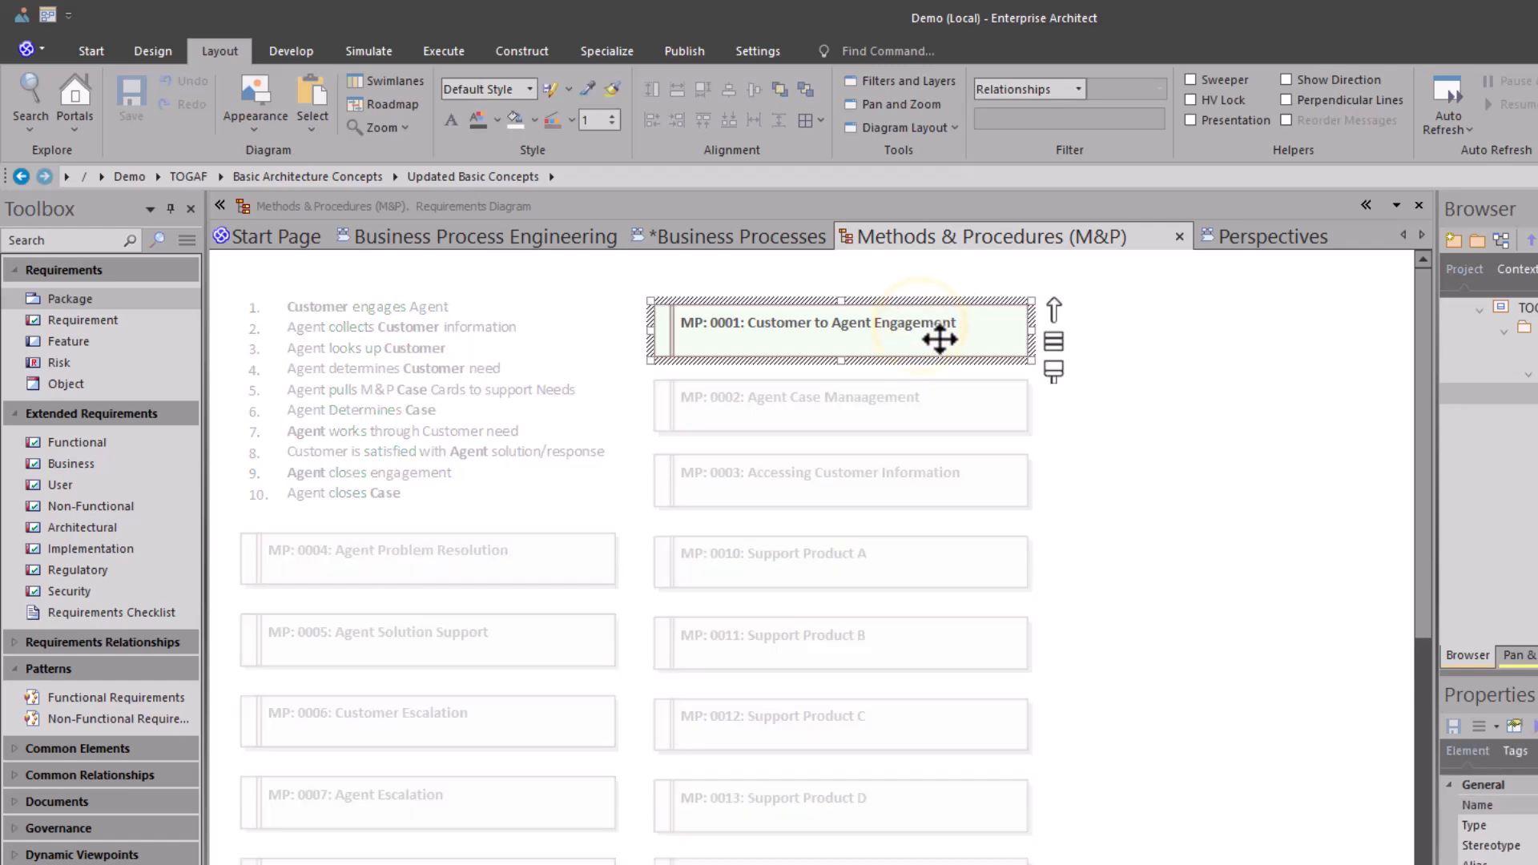
{"action": "left_click", "coordinate": [1182, 398]}
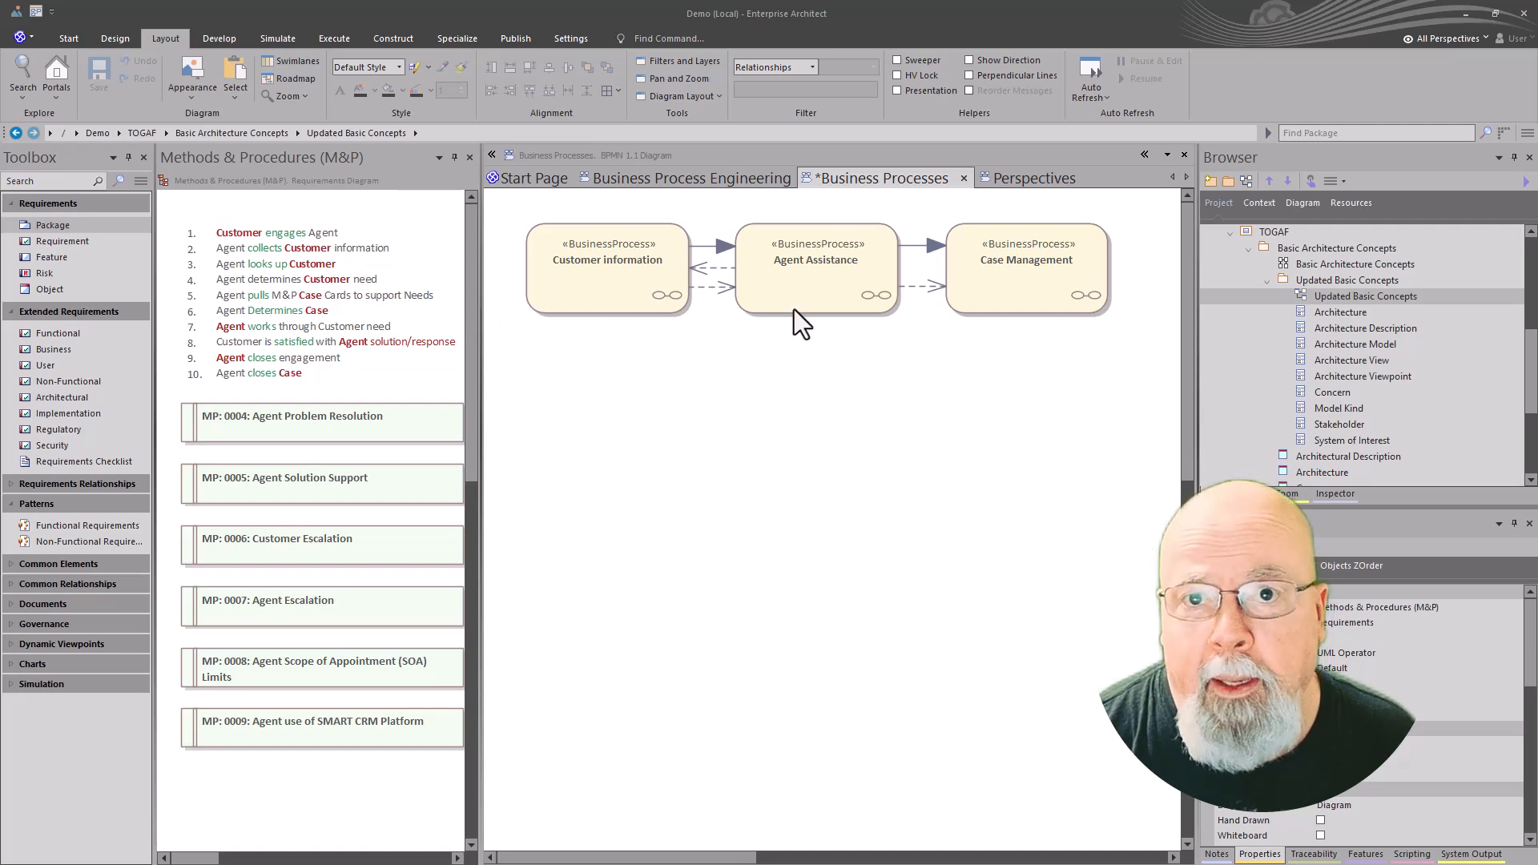
In the Business Processes diagram, inspect the Customer information process and its sequence flow to Agent Assistance
{"action": "left_click", "coordinate": [636, 280]}
{"action": "left_click", "coordinate": [721, 356]}
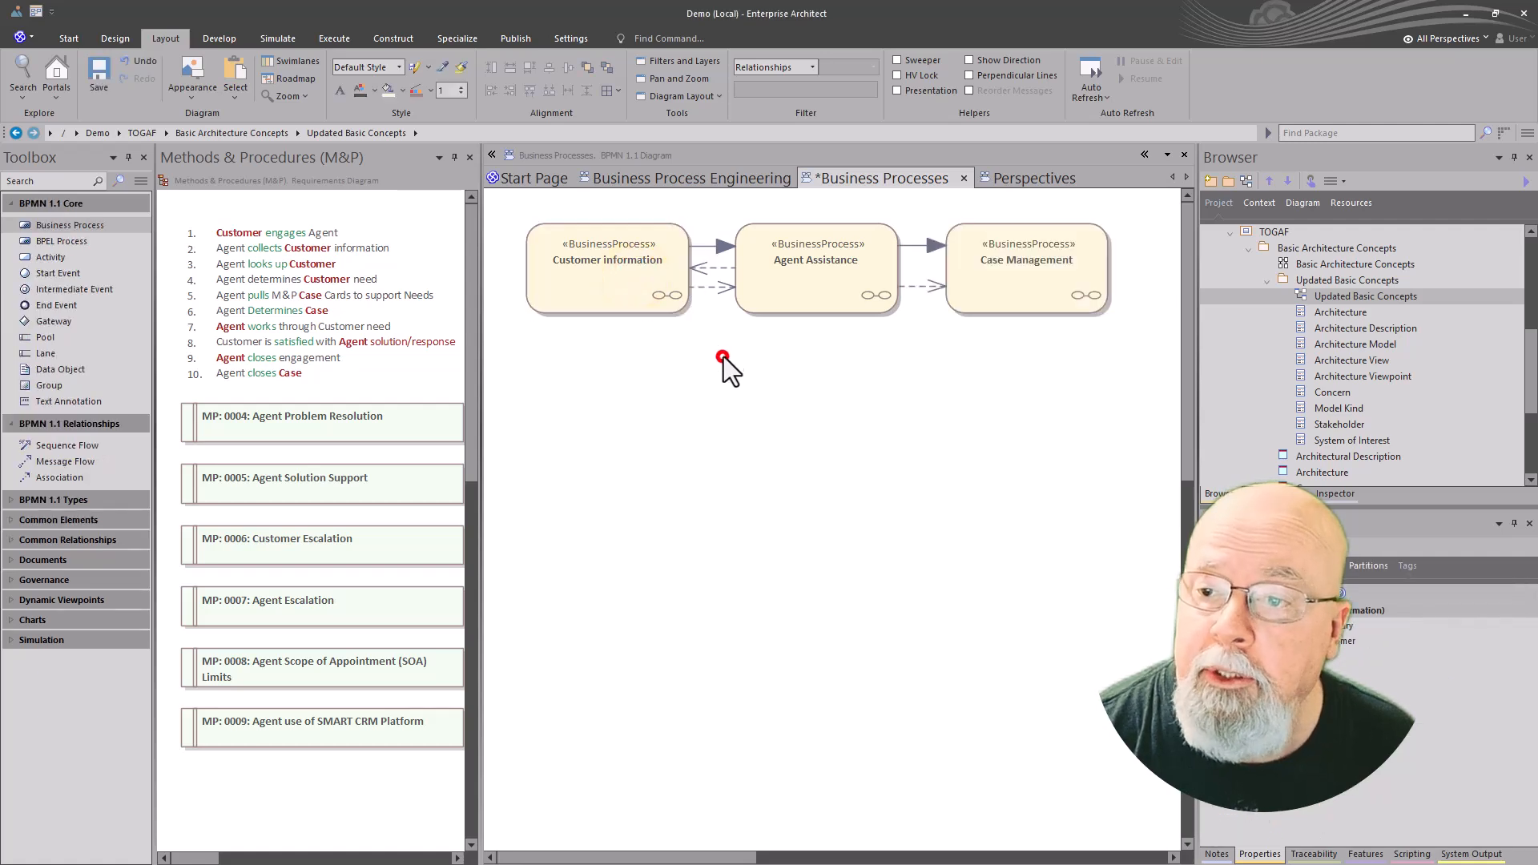
{"action": "left_click", "coordinate": [717, 248]}
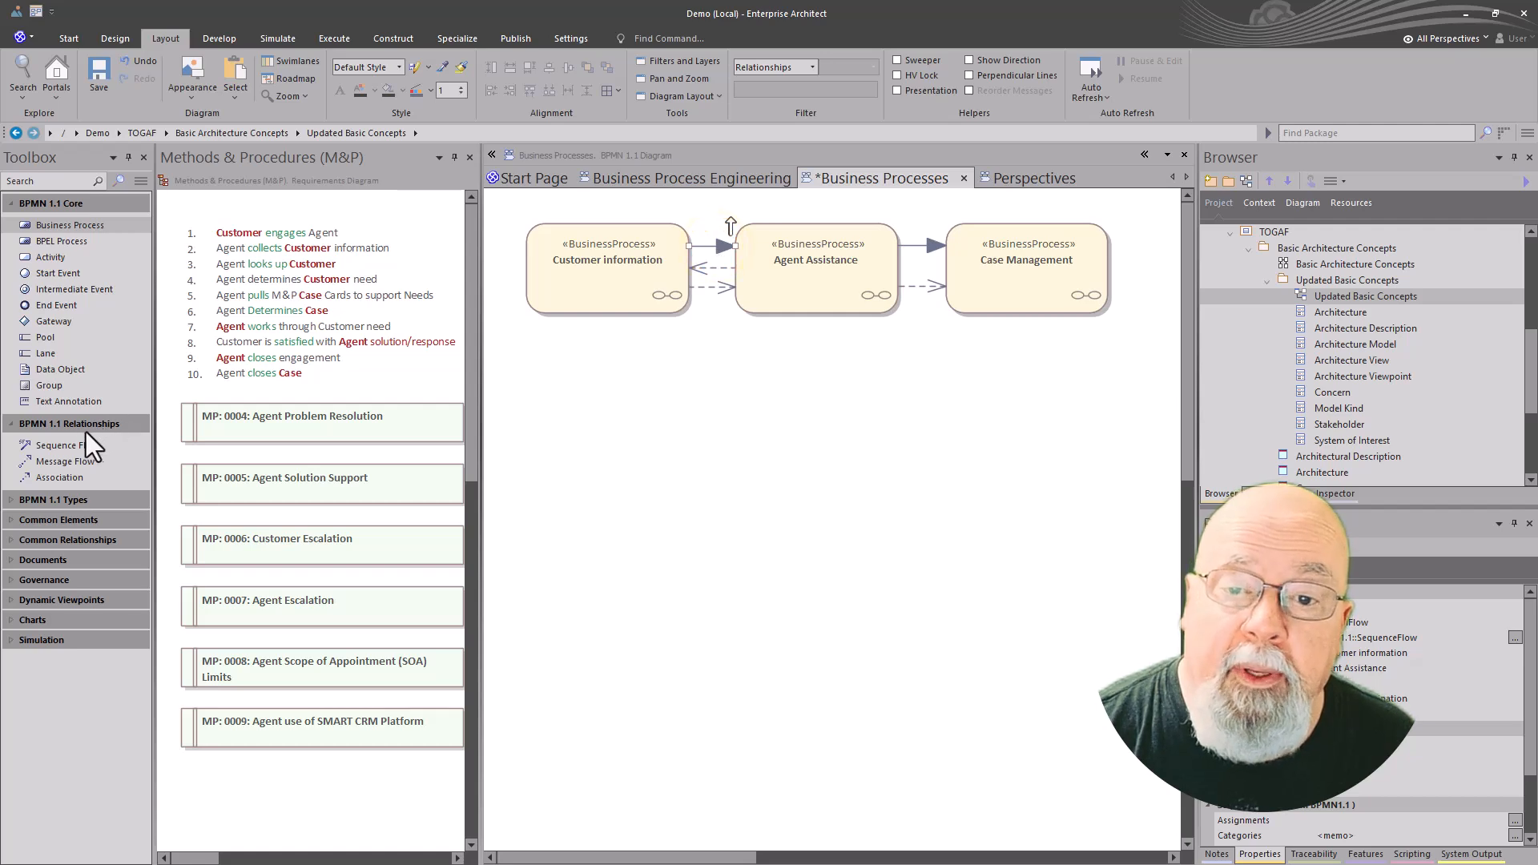
{"action": "left_click", "coordinate": [72, 450]}
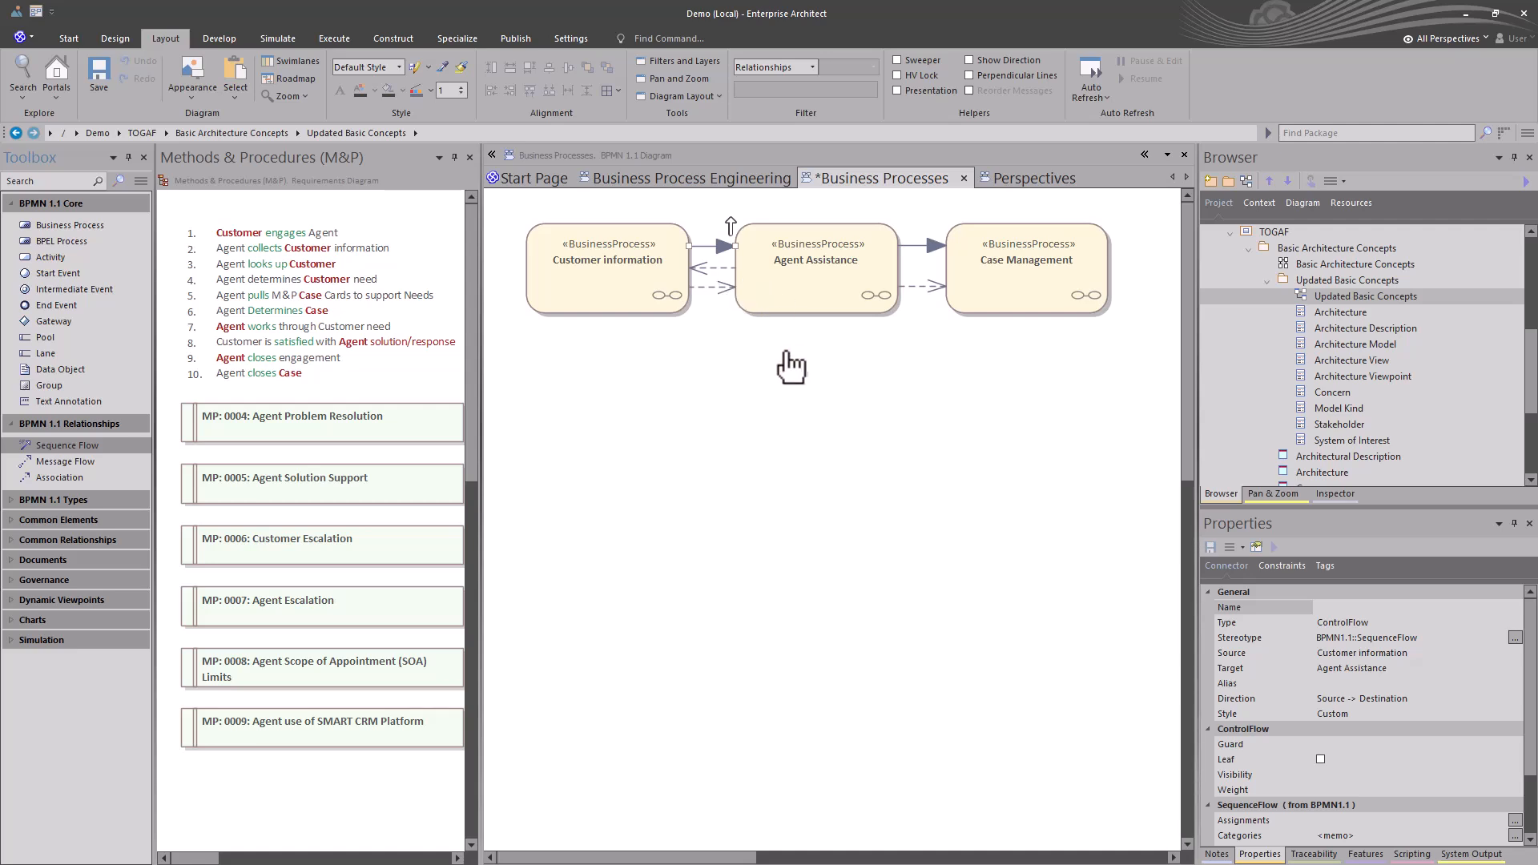
{"action": "key", "text": "Escape"}
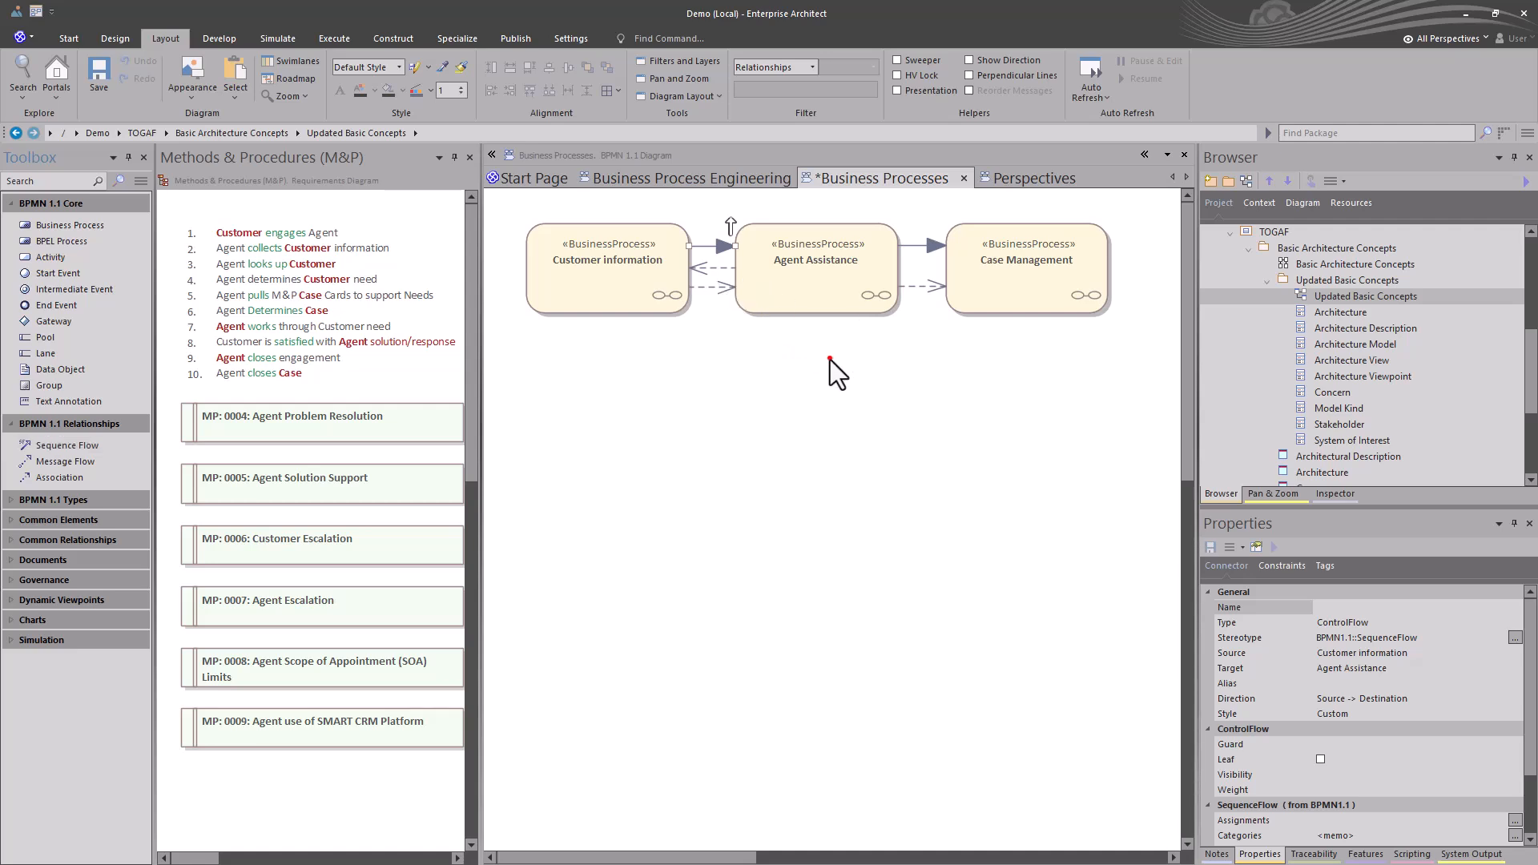
{"action": "left_click", "coordinate": [830, 359]}
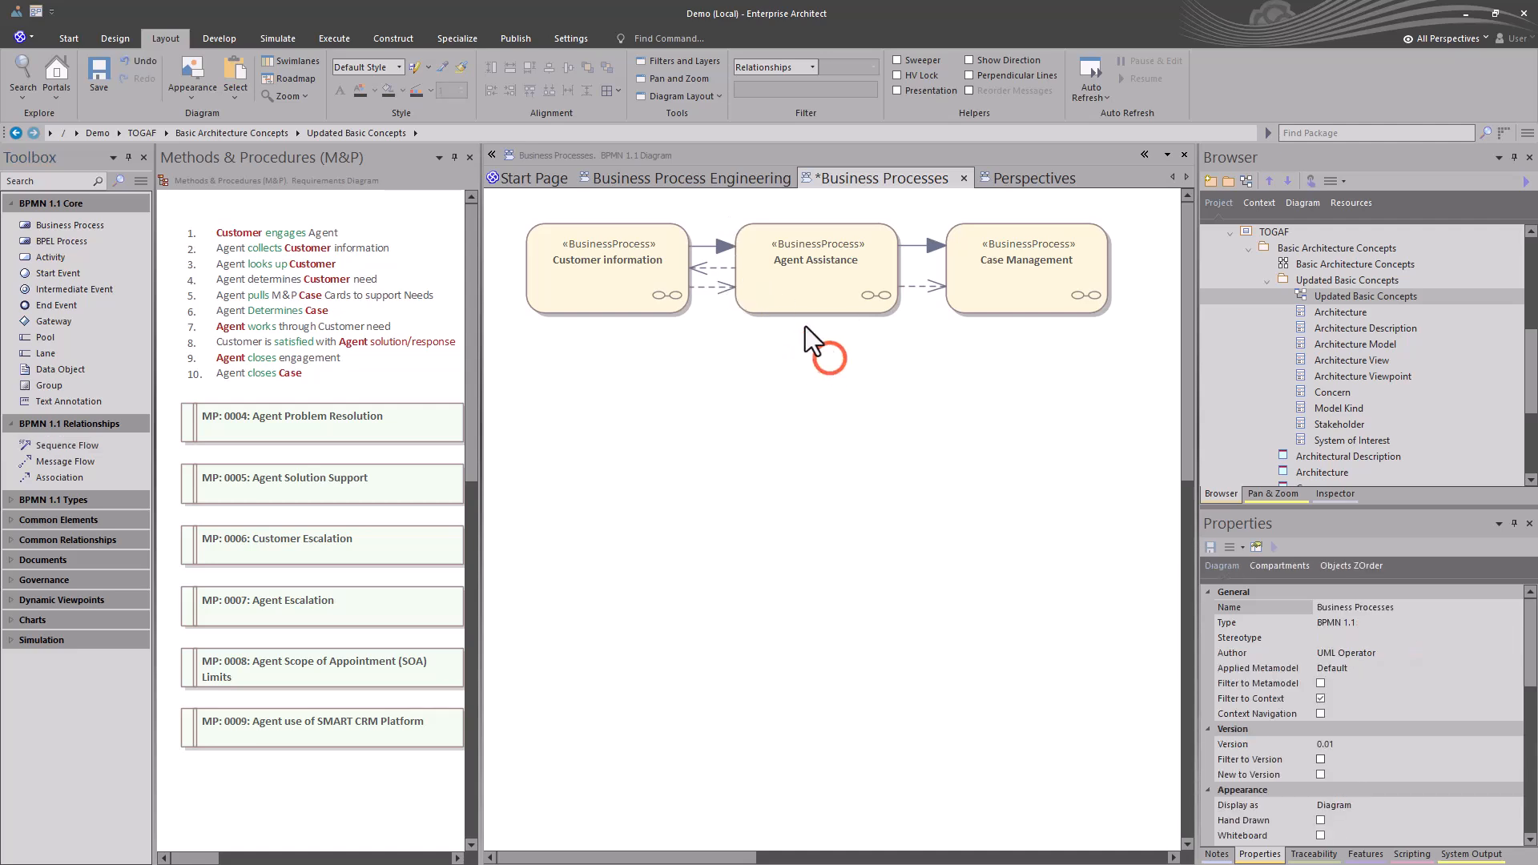
View the relationship types offered for linking Agent Assistance to Customer information without creating a connector
{"action": "left_click", "coordinate": [777, 275]}
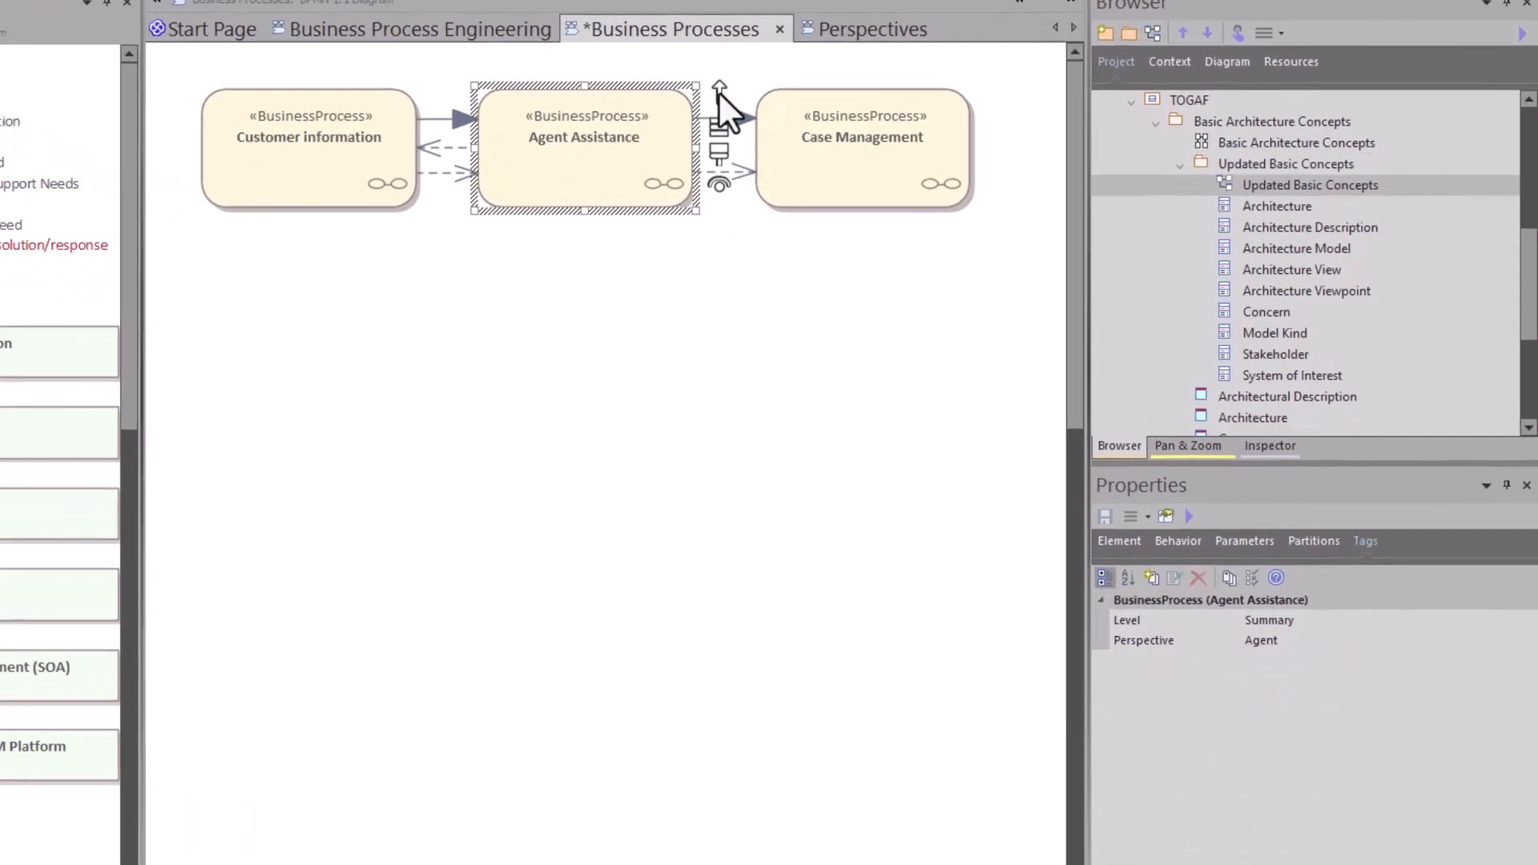
{"action": "left_click_drag", "start_coordinate": [719, 93], "coordinate": [370, 145]}
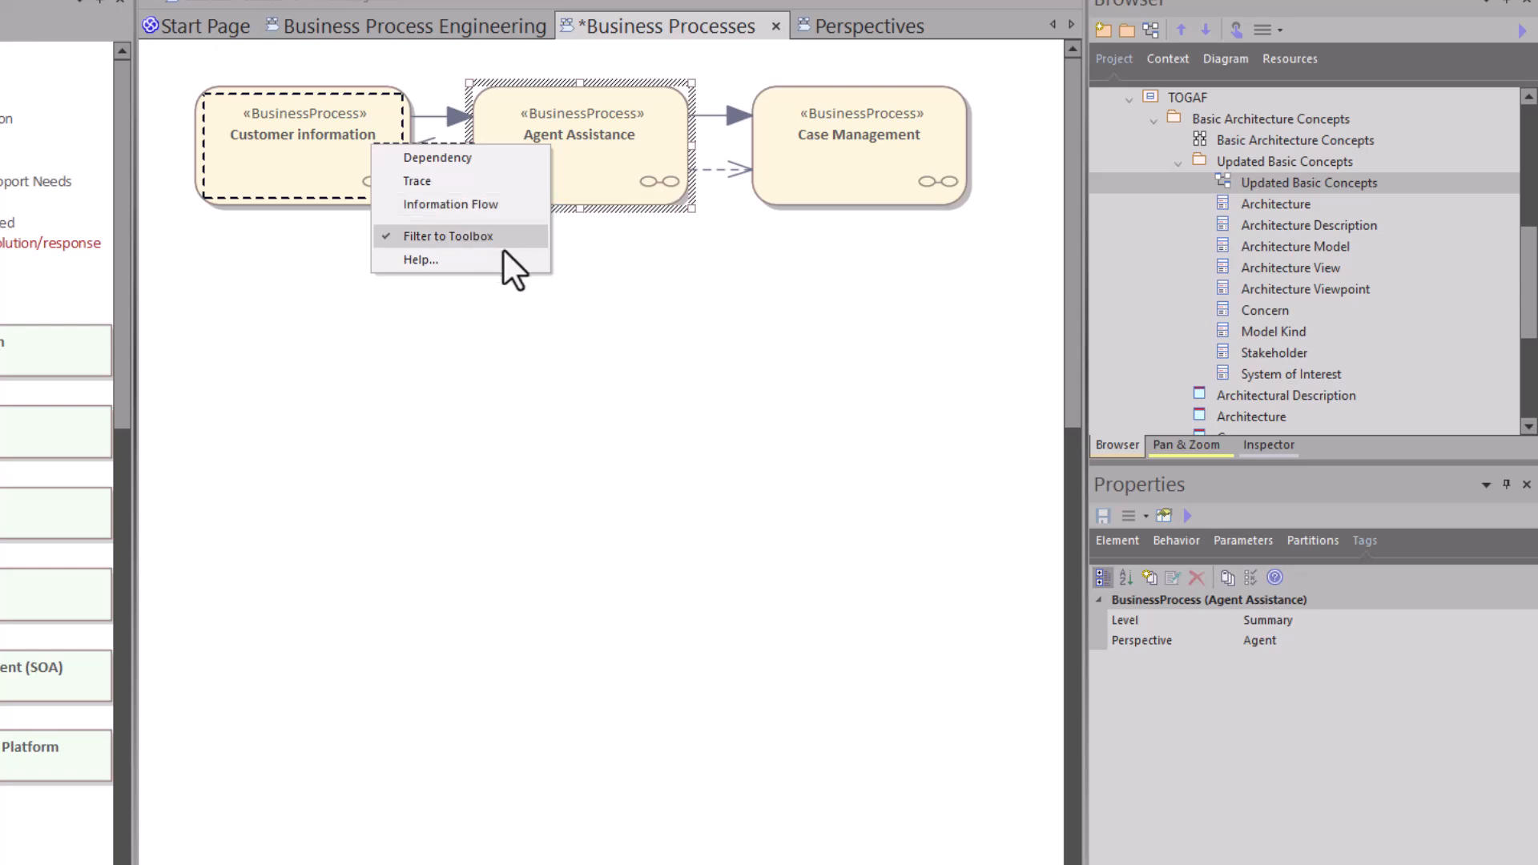
{"action": "key", "text": "Escape"}
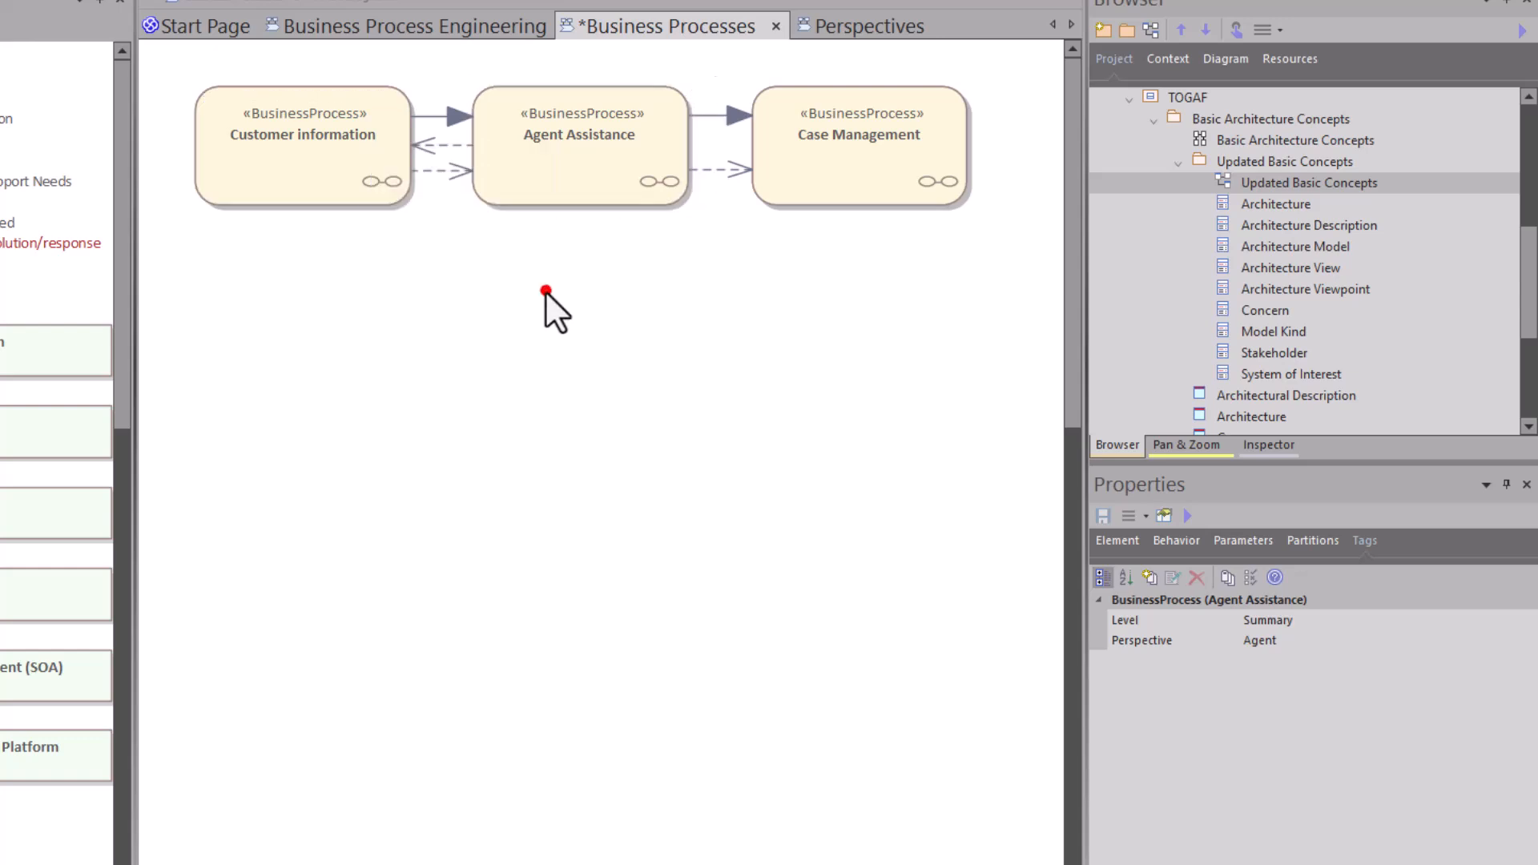
{"action": "left_click", "coordinate": [546, 289]}
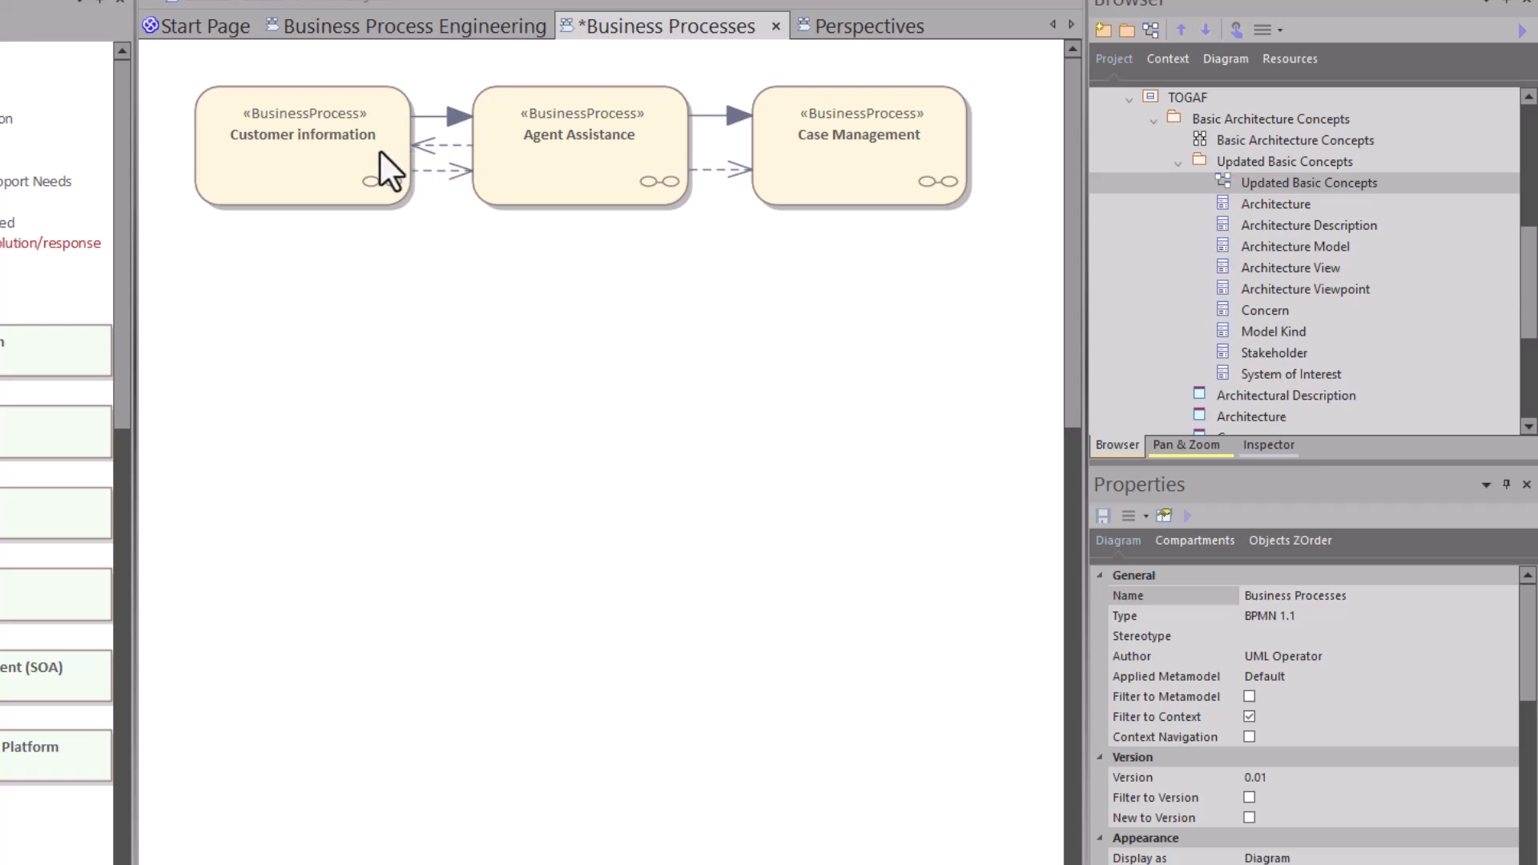
Show the Traceability window and examine the relationships of the Agent Assistance and Customer information processes
{"action": "left_click", "coordinate": [331, 178]}
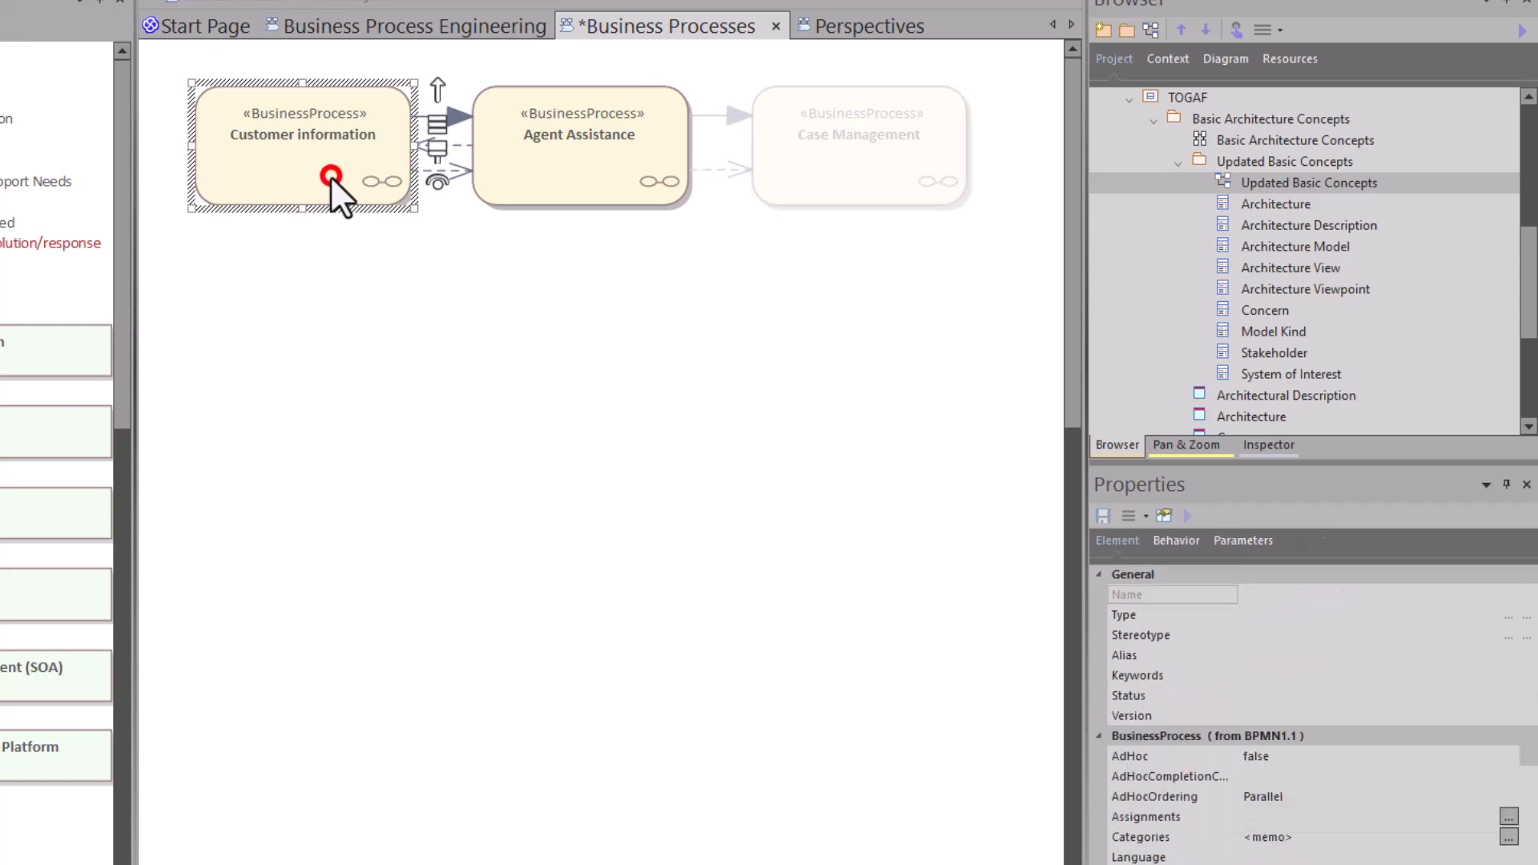
{"action": "left_click", "coordinate": [514, 167]}
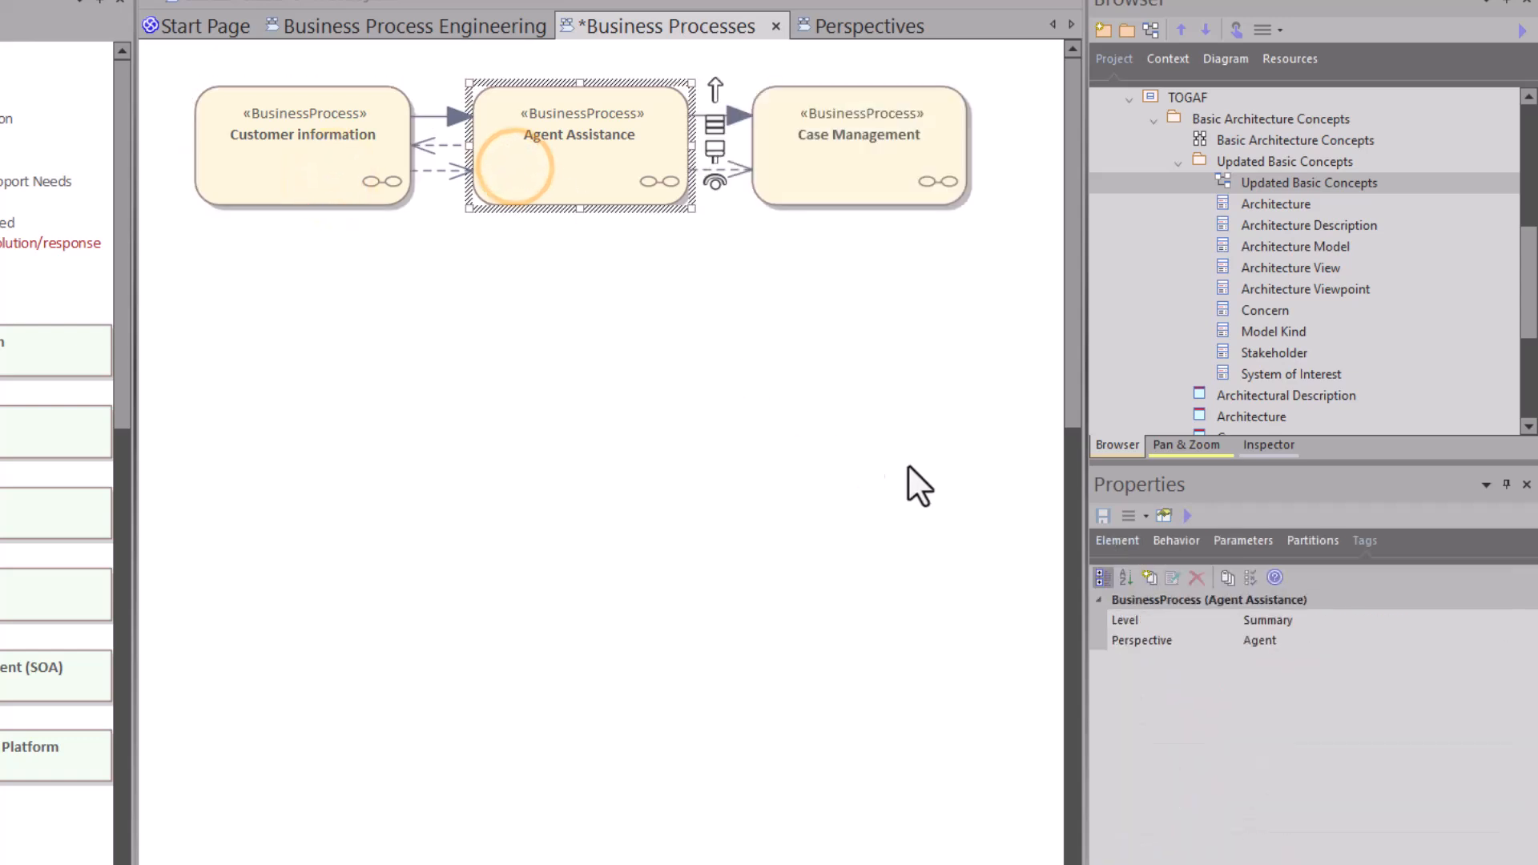
{"action": "key", "text": "ctrl+shift+4"}
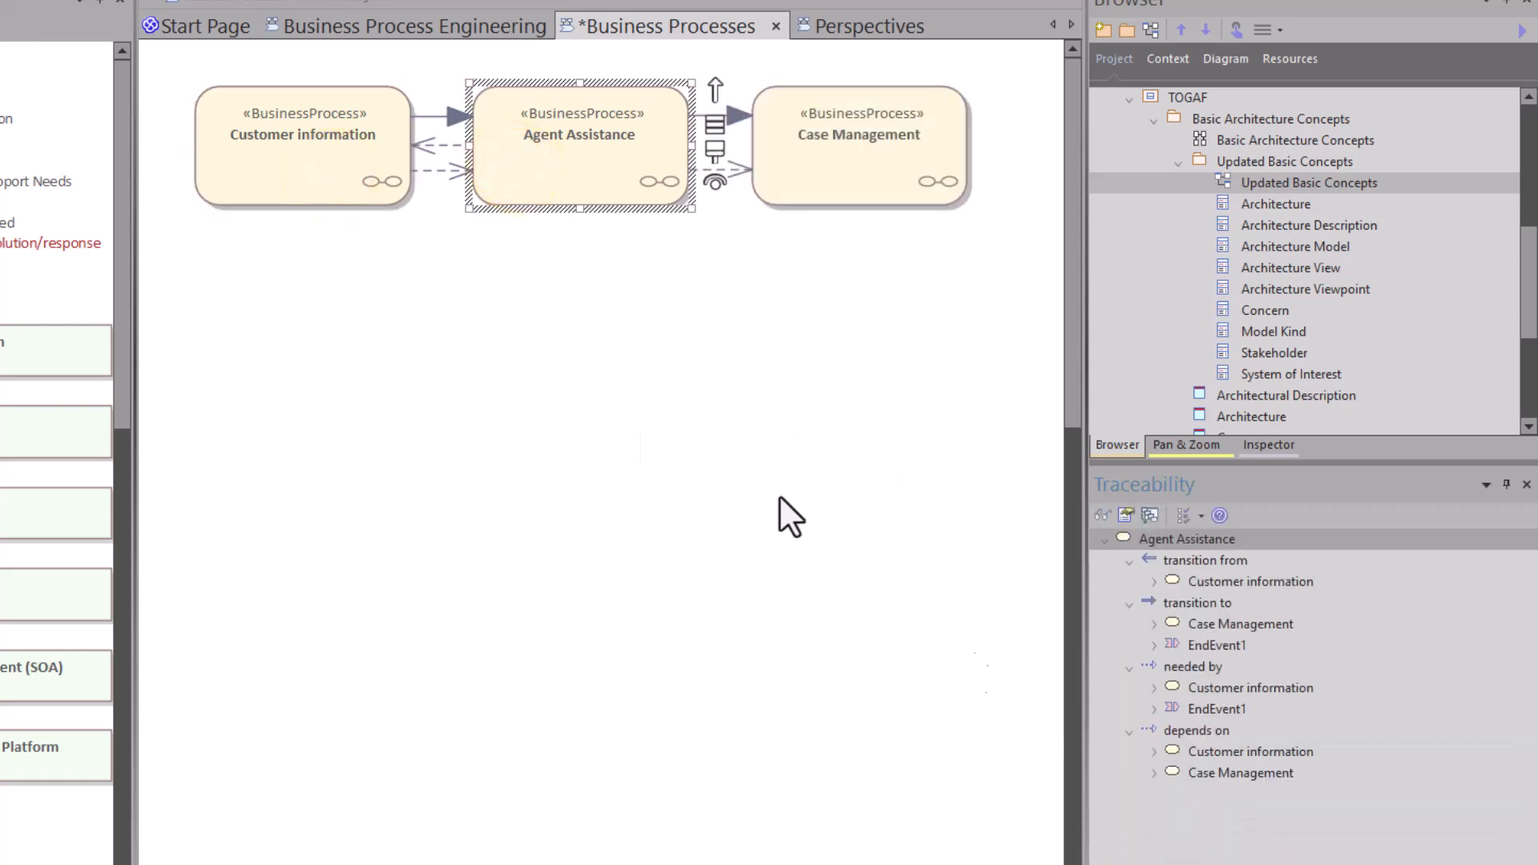
{"action": "left_click", "coordinate": [503, 379]}
{"action": "left_click", "coordinate": [348, 185]}
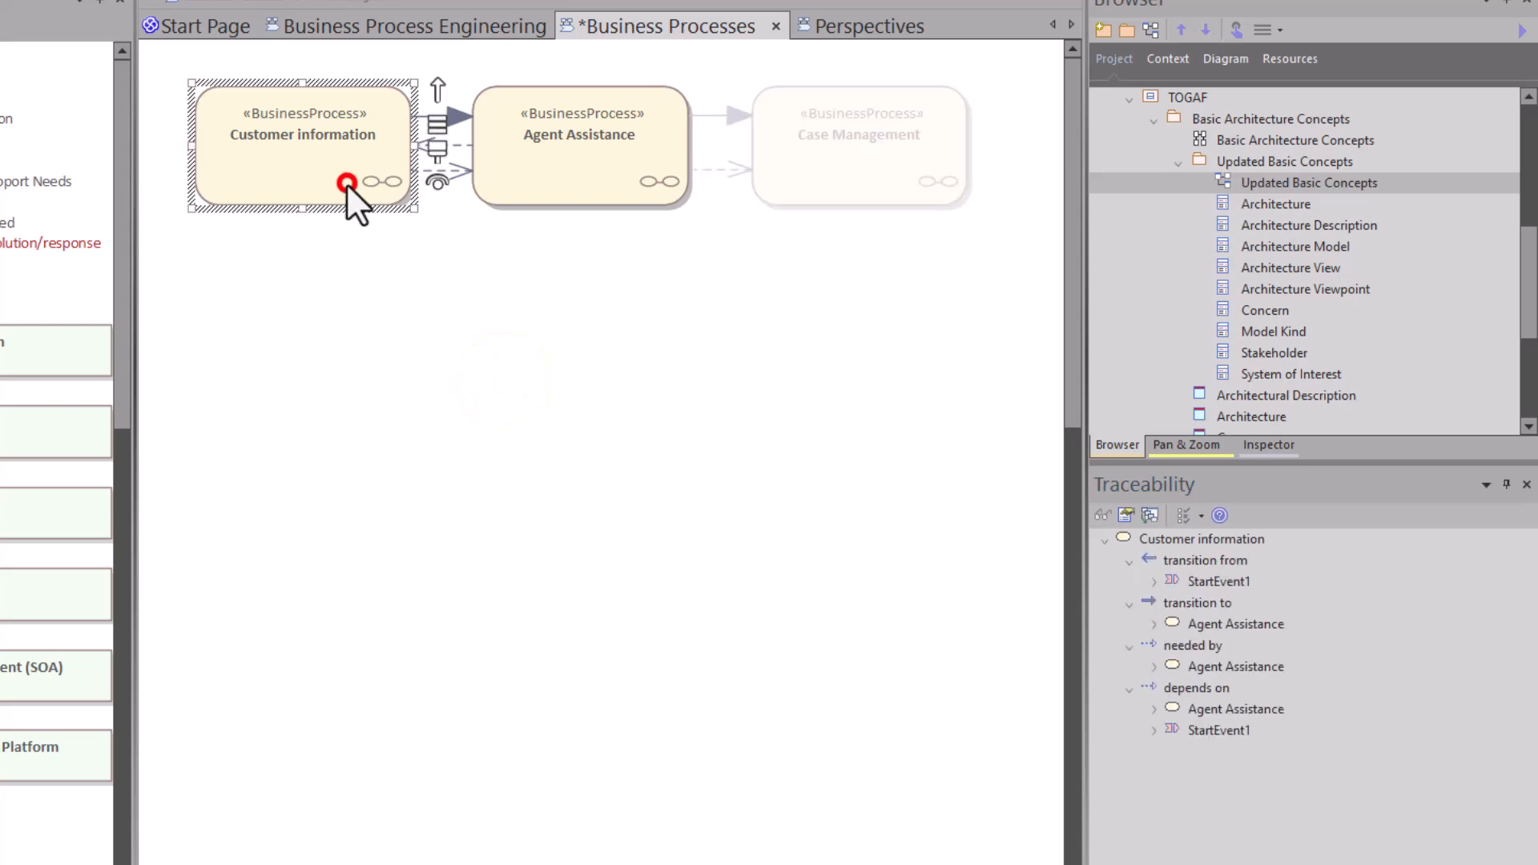
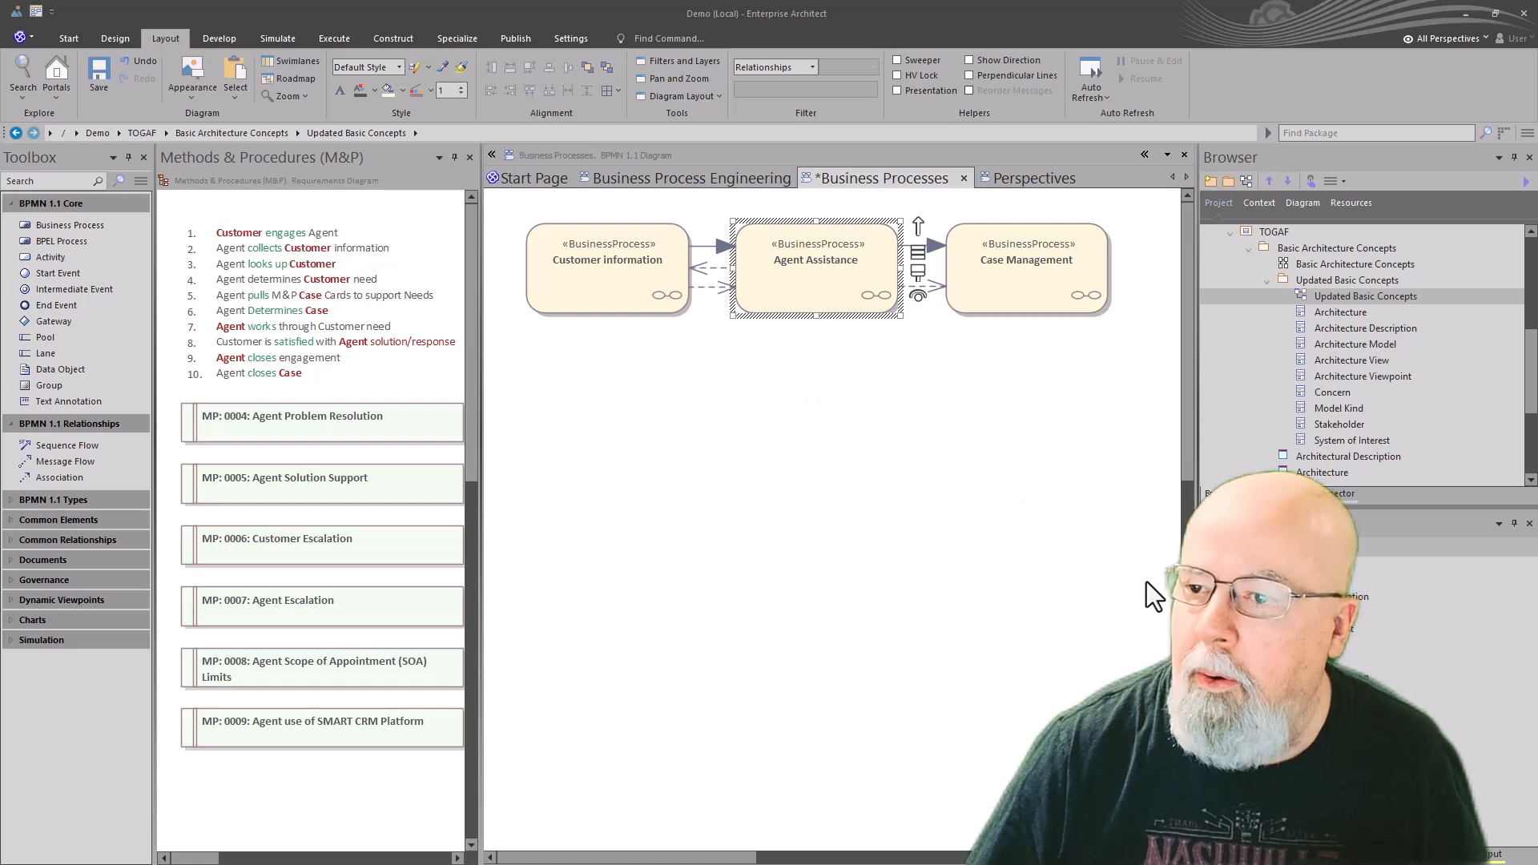
Float the Properties window beneath the processes in the Business Processes diagram and extend its height
{"action": "left_click", "coordinate": [1075, 583]}
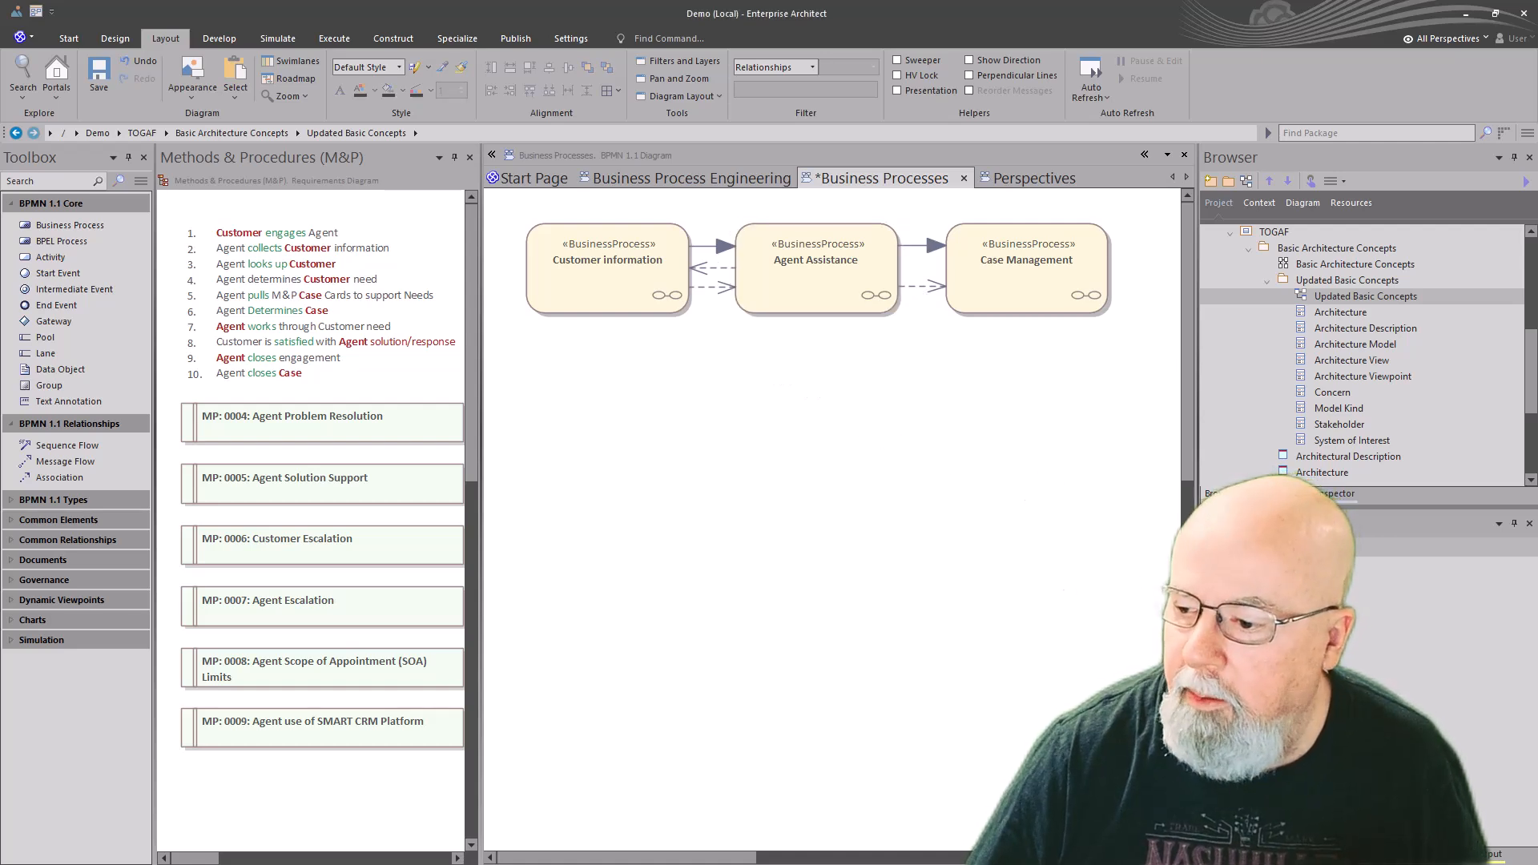
{"action": "left_click_drag", "start_coordinate": [1232, 853], "coordinate": [728, 371]}
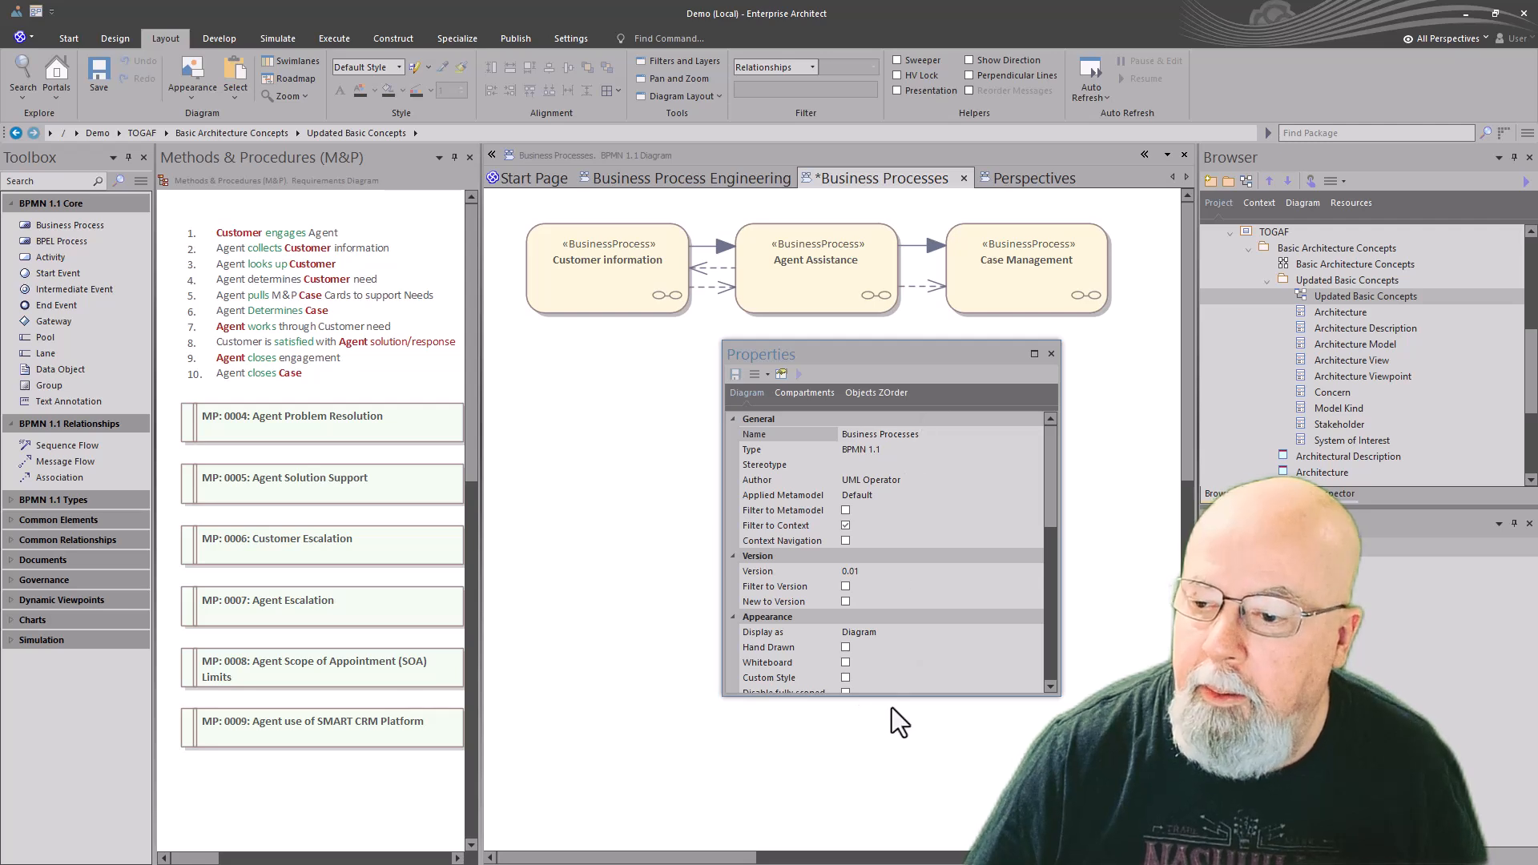
{"action": "left_click_drag", "start_coordinate": [897, 695], "coordinate": [901, 841]}
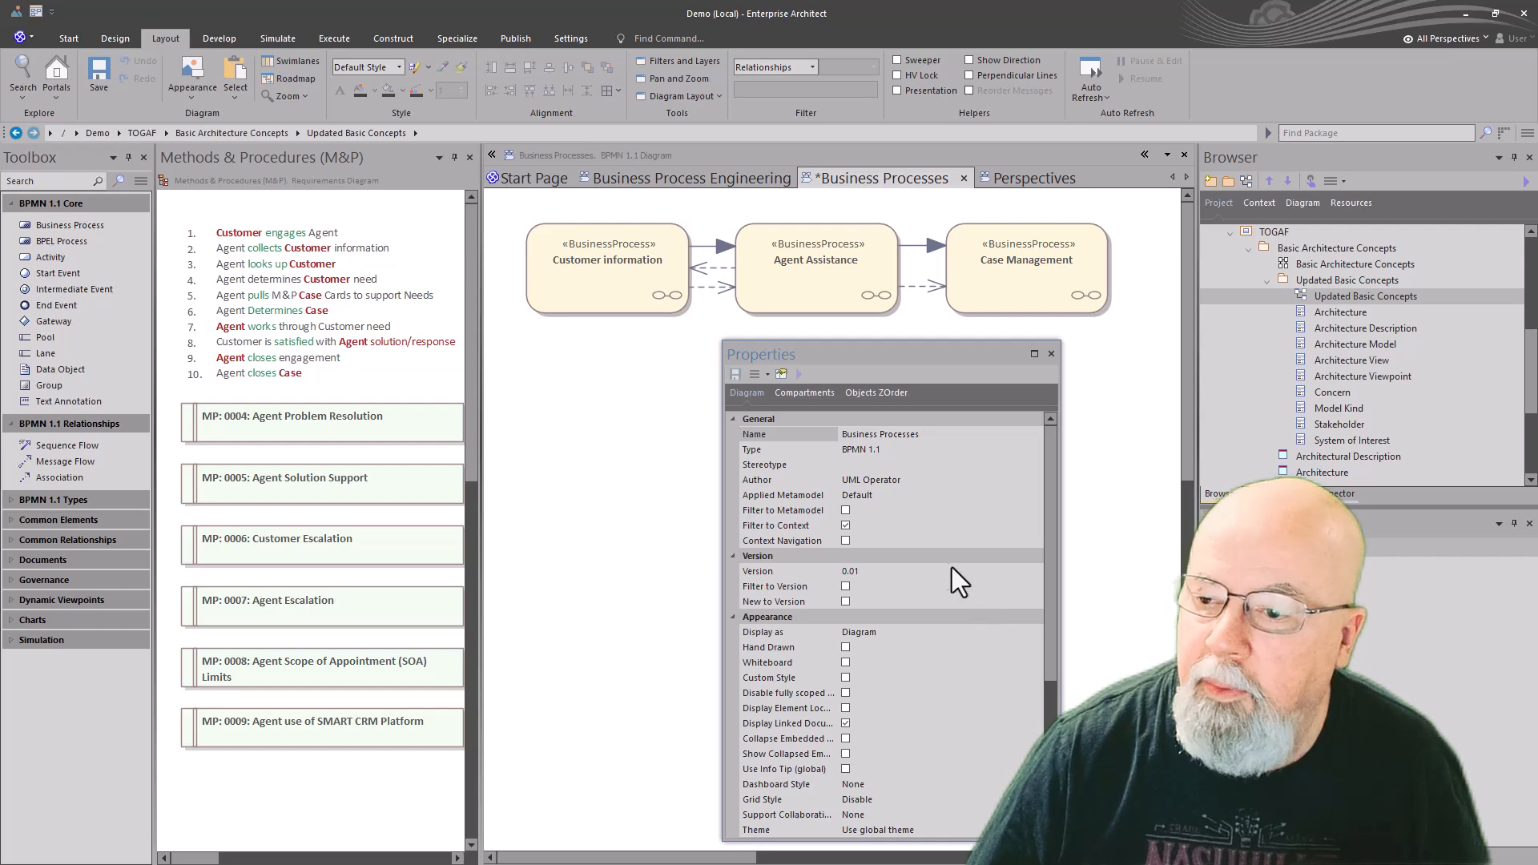
Examine the Customer information process's general element properties, including its name, type and alias
{"action": "left_click", "coordinate": [664, 270]}
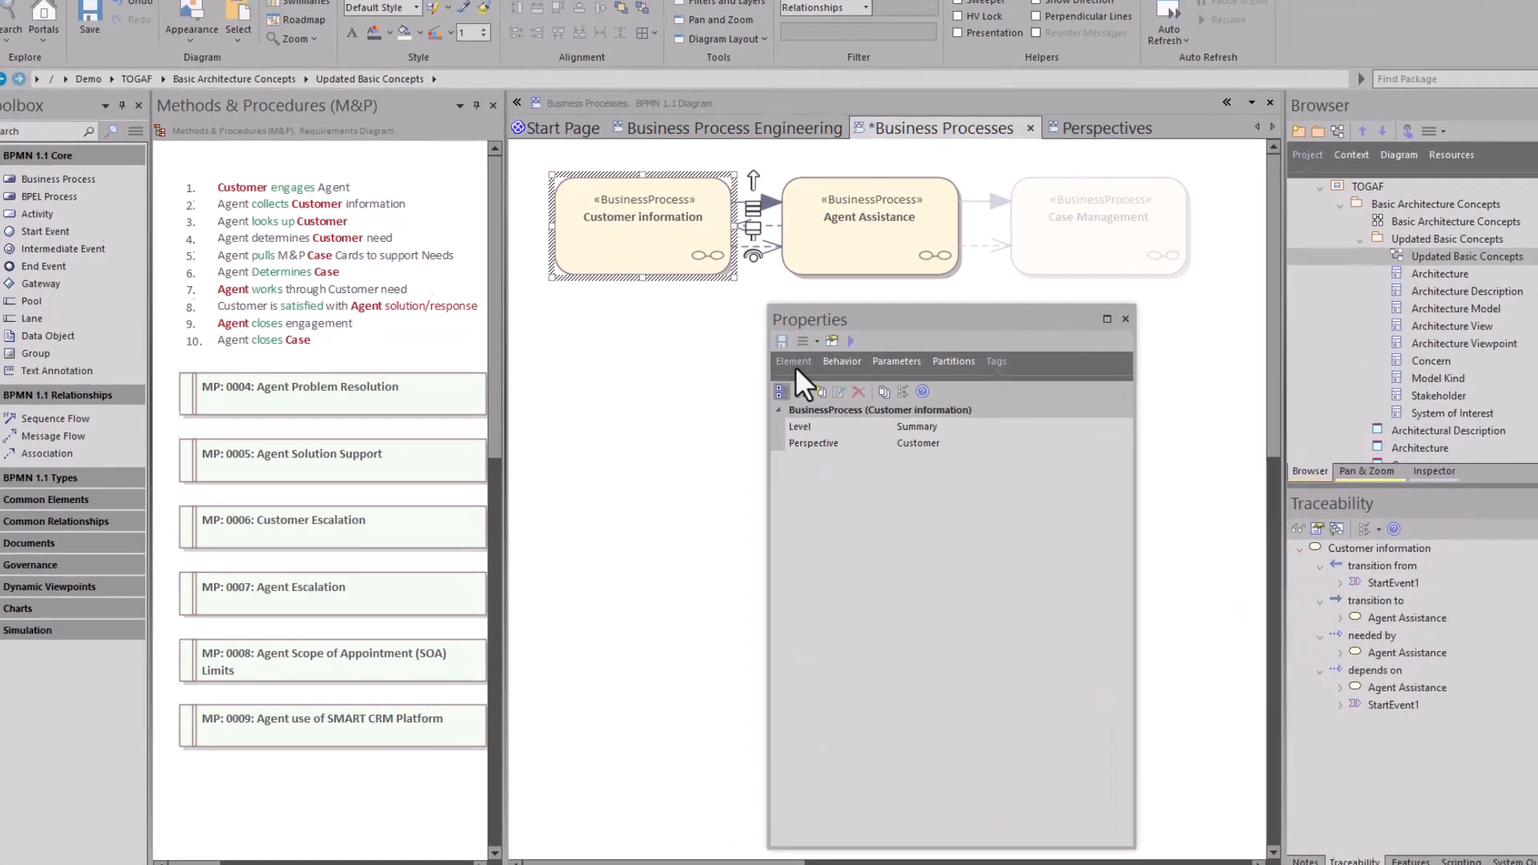
{"action": "left_click", "coordinate": [747, 397]}
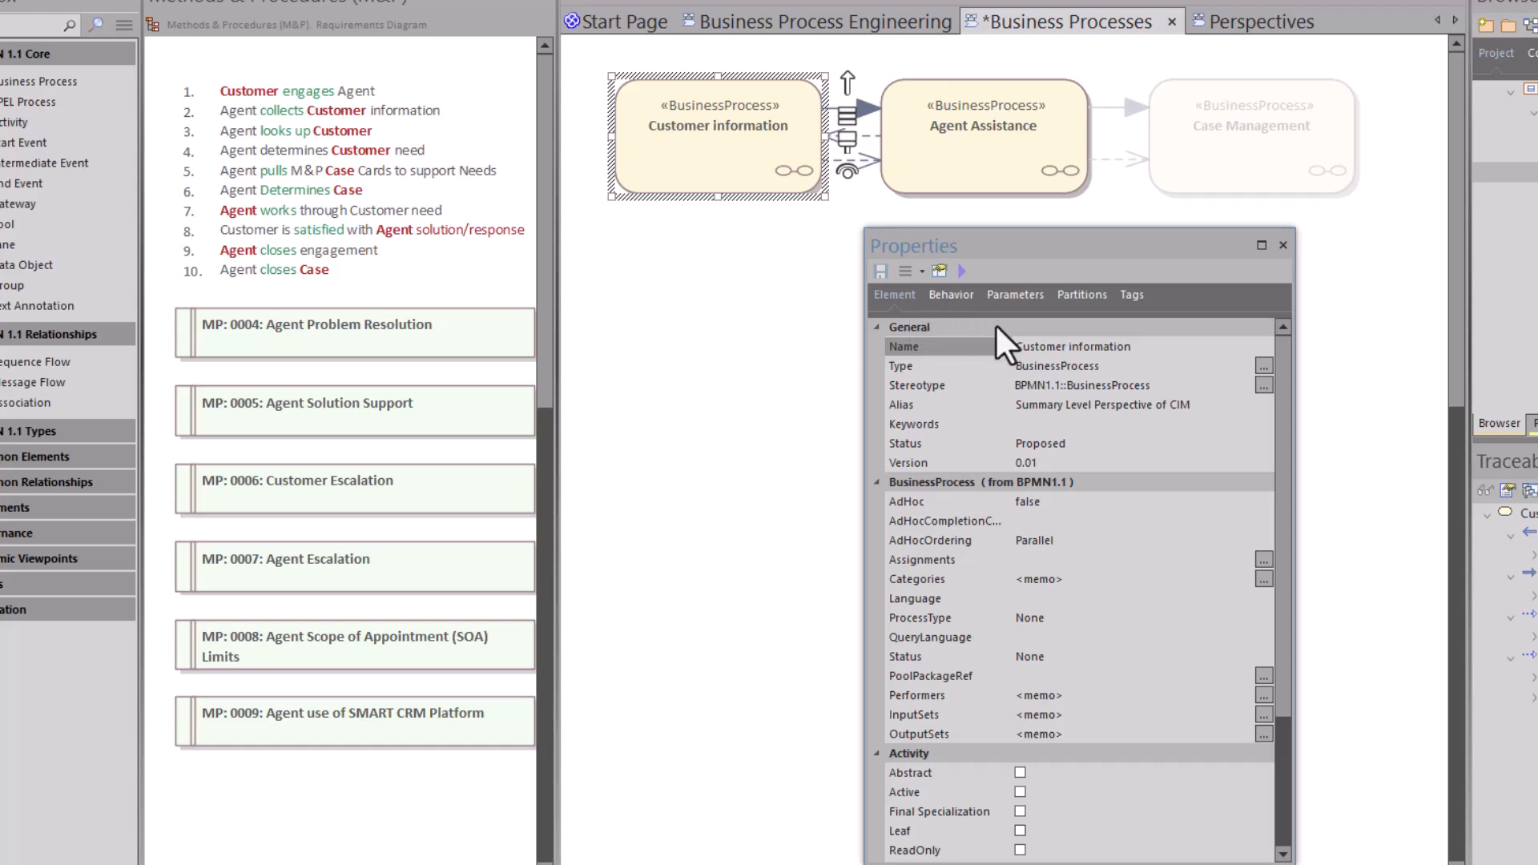
{"action": "left_click_drag", "start_coordinate": [1023, 346], "coordinate": [1125, 346]}
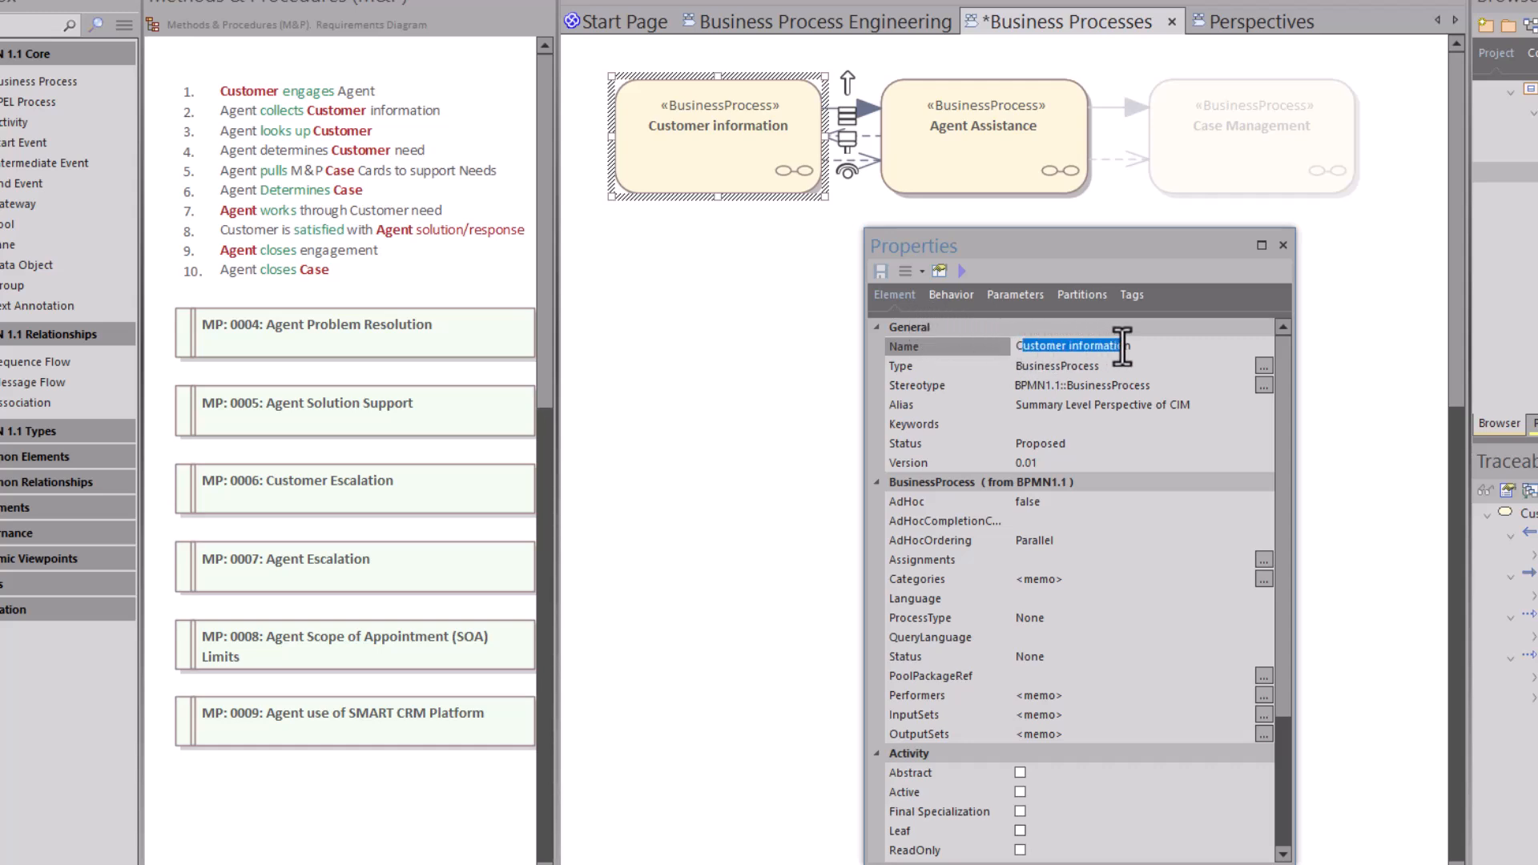
{"action": "left_click", "coordinate": [1033, 369]}
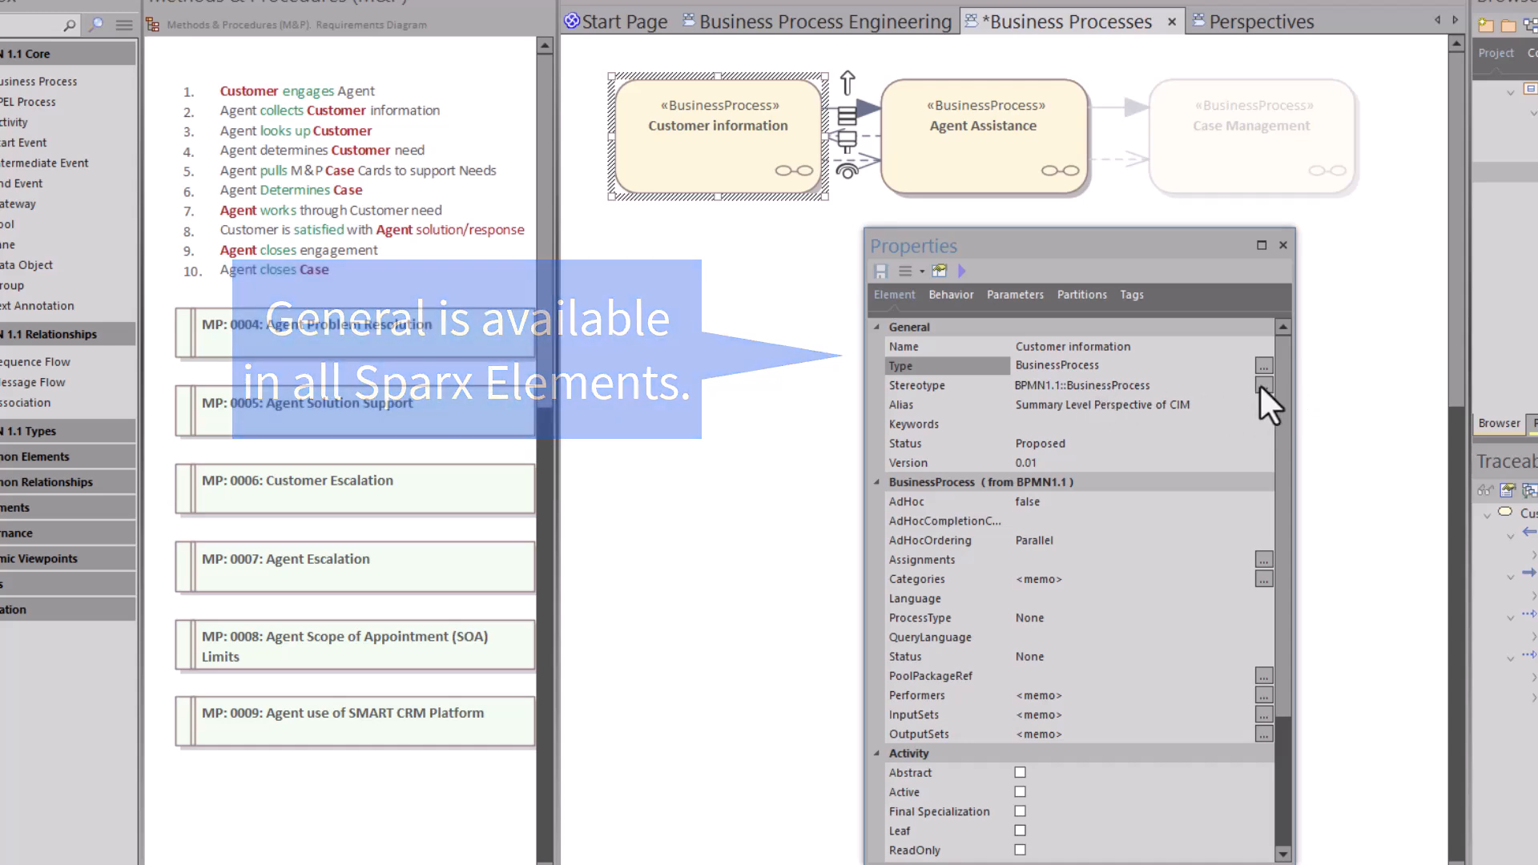
{"action": "left_click", "coordinate": [1051, 406]}
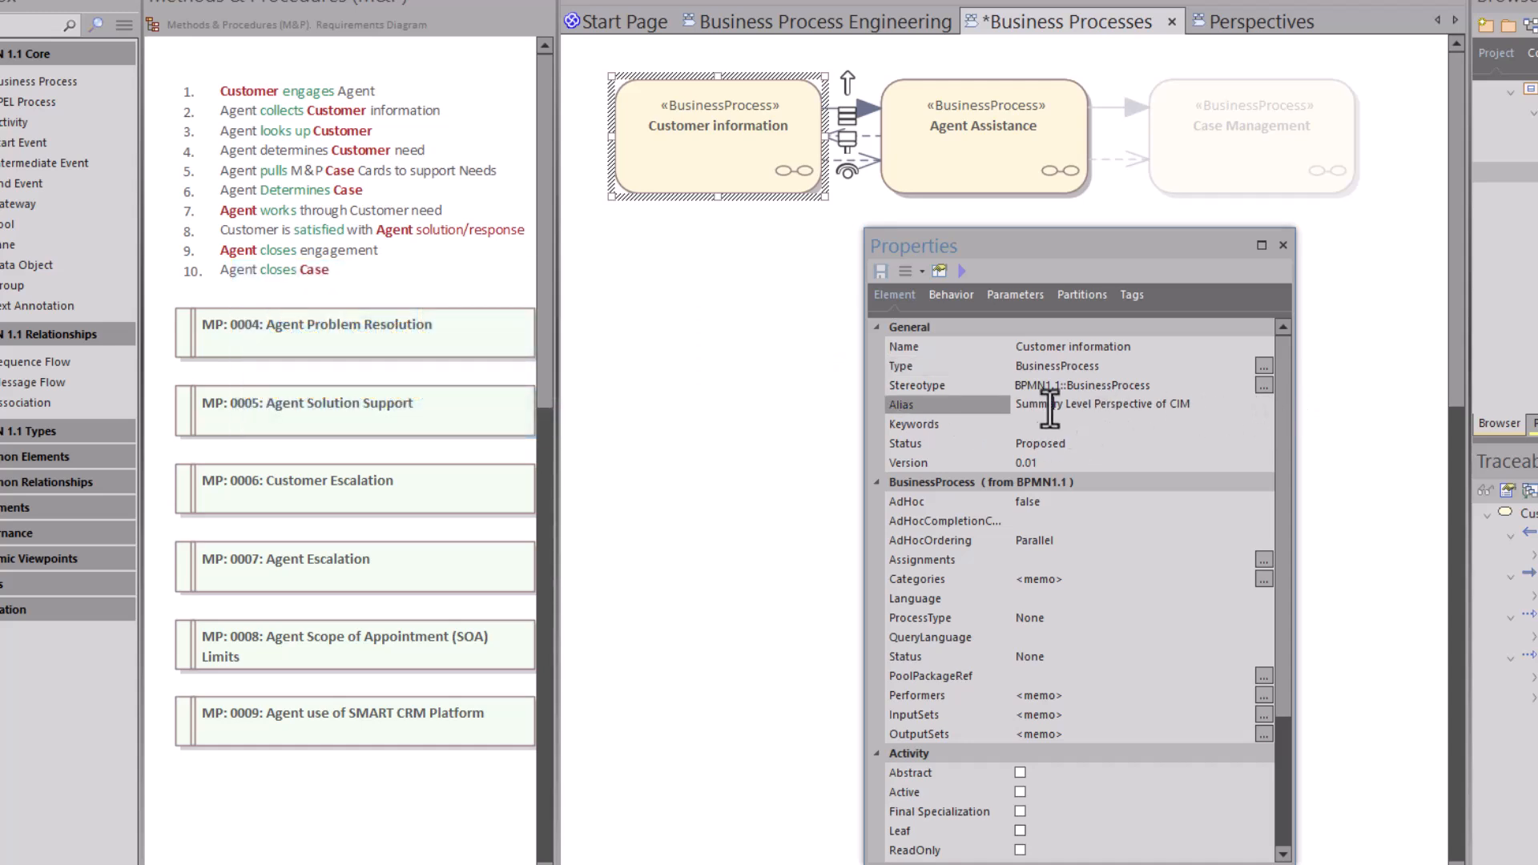
Enable Use Alias if Available in the Business Processes diagram's appearance properties
{"action": "left_click", "coordinate": [655, 394]}
{"action": "right_click", "coordinate": [657, 392]}
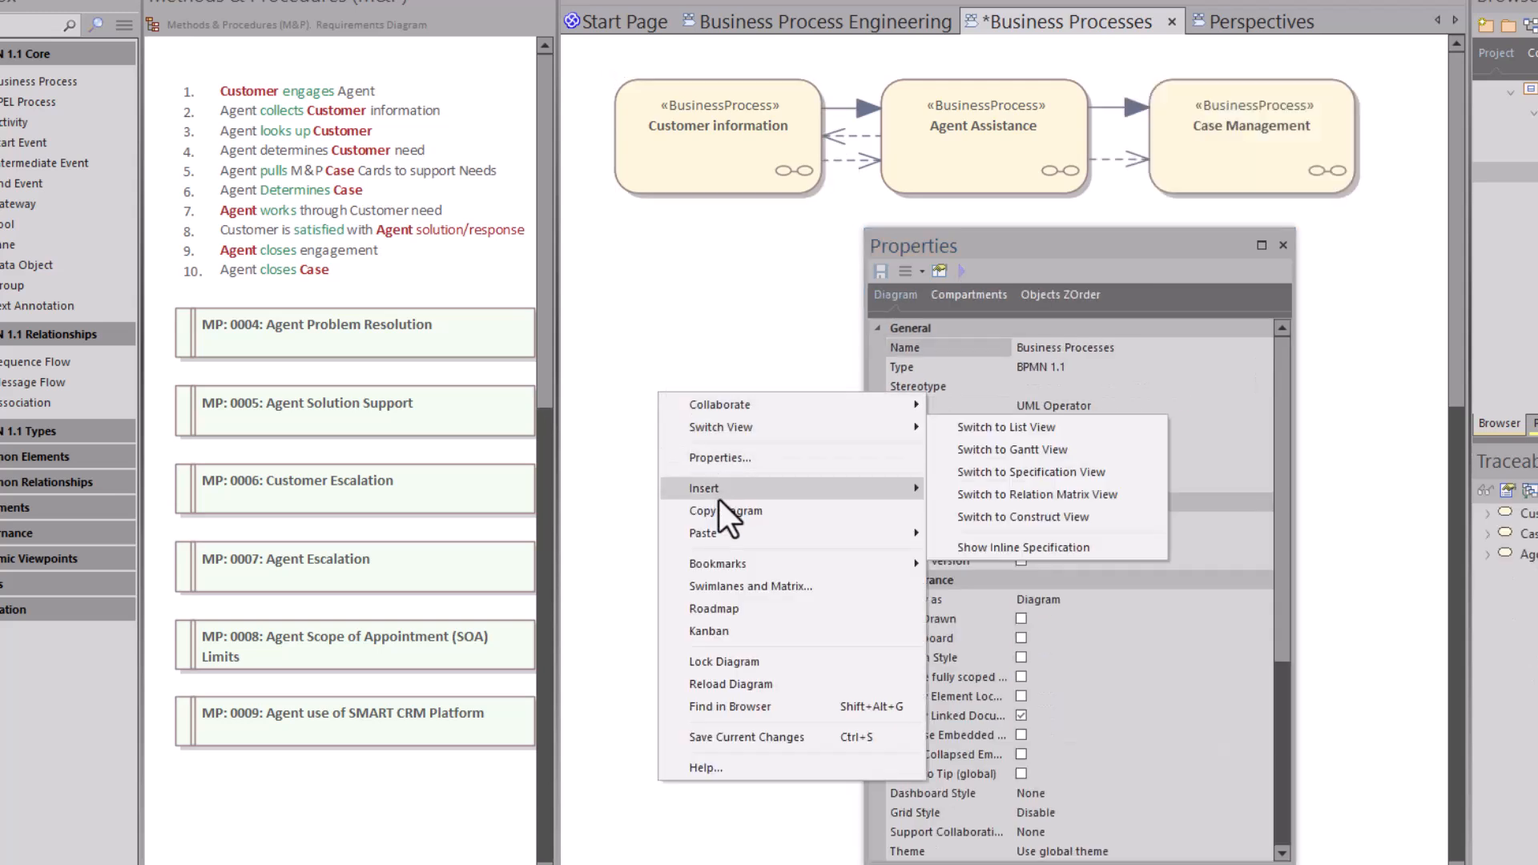
{"action": "left_click", "coordinate": [737, 455]}
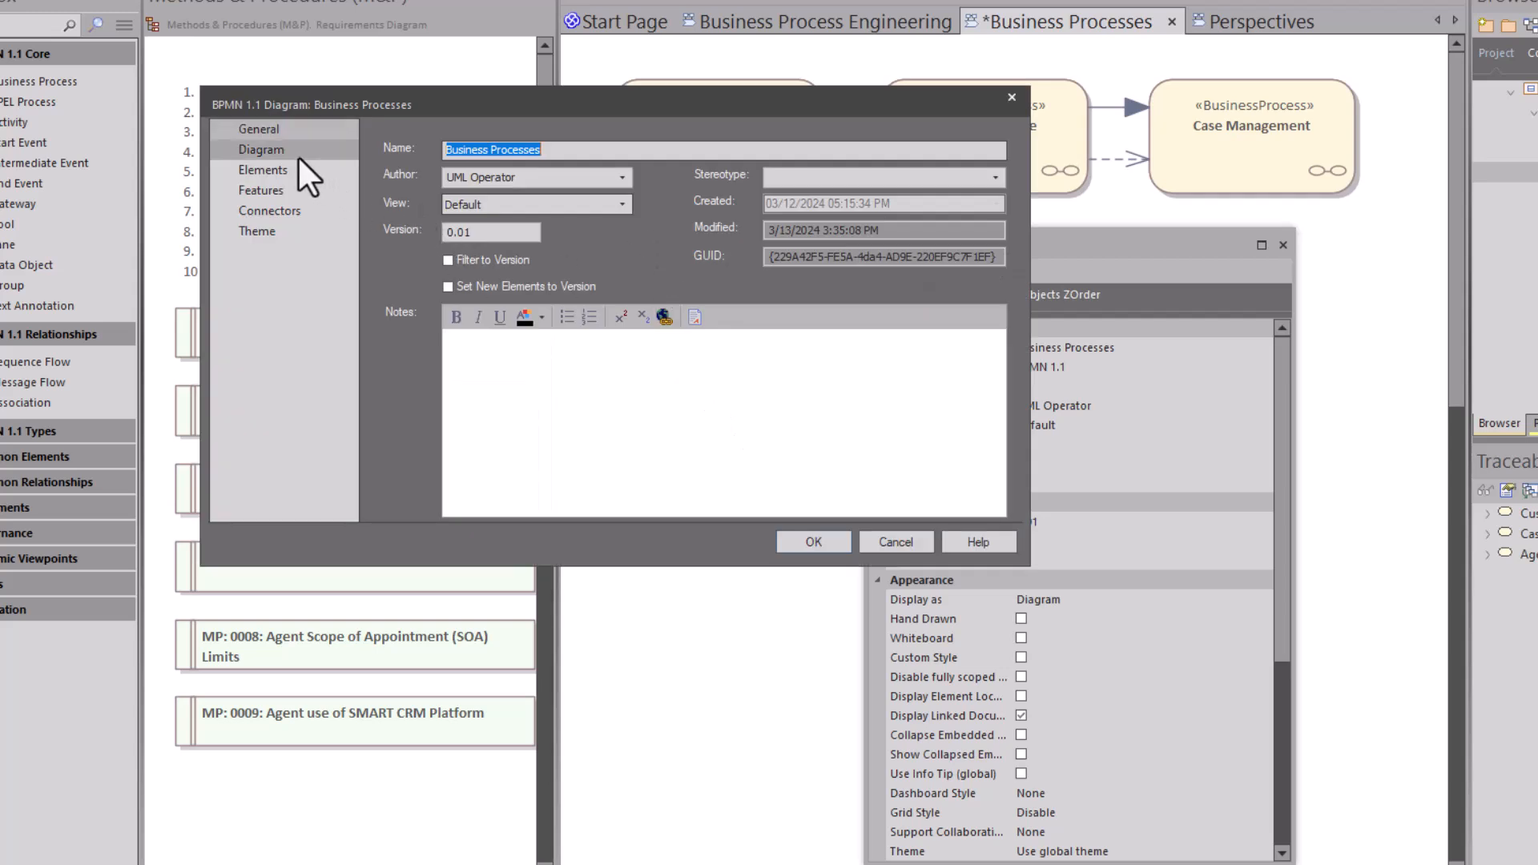
{"action": "left_click", "coordinate": [300, 152]}
{"action": "left_click", "coordinate": [413, 150]}
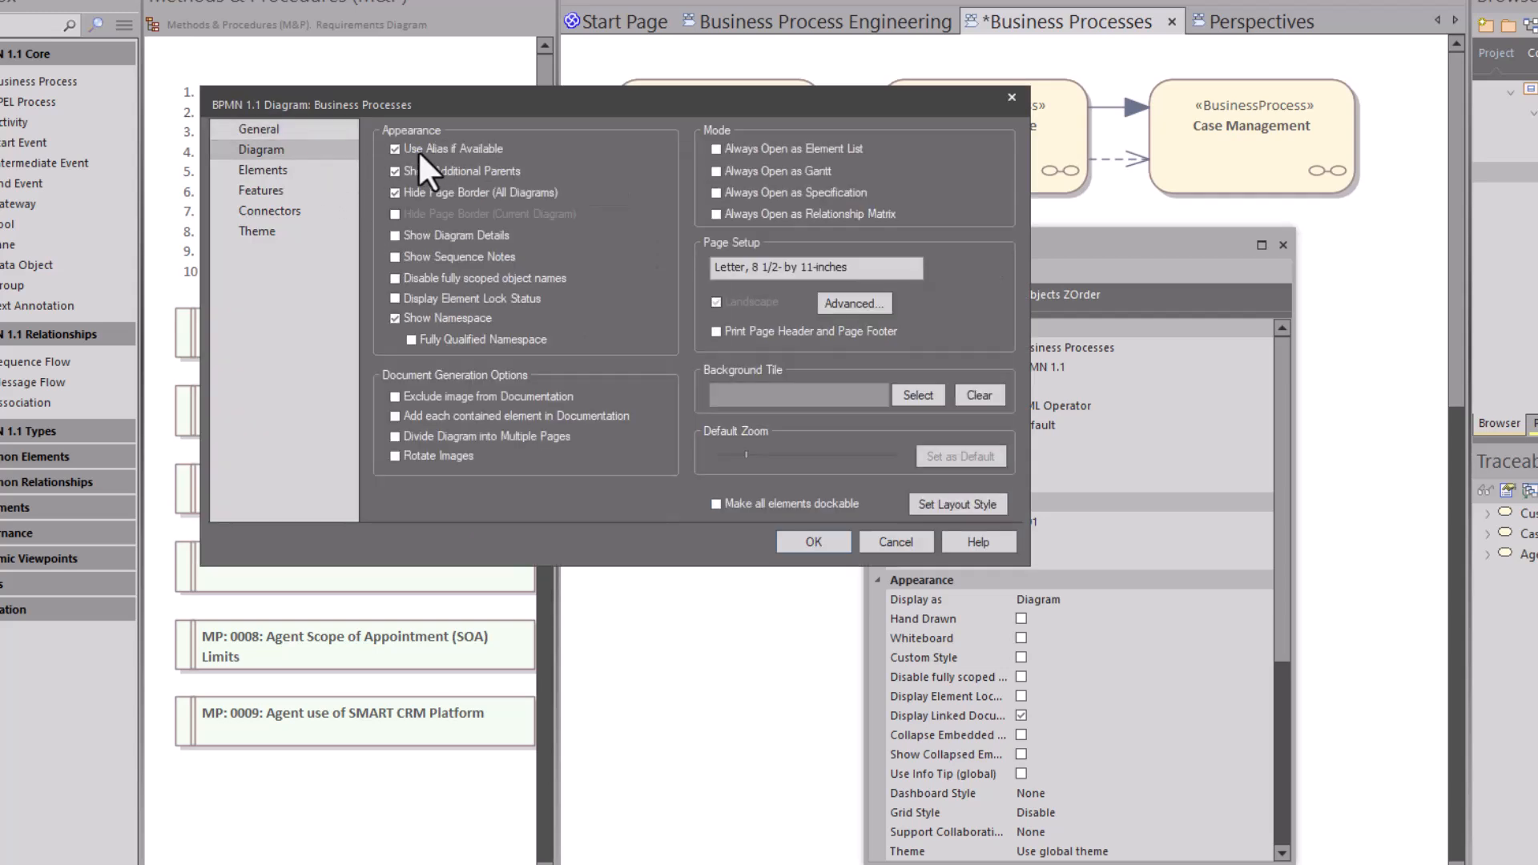
{"action": "left_click", "coordinate": [797, 539]}
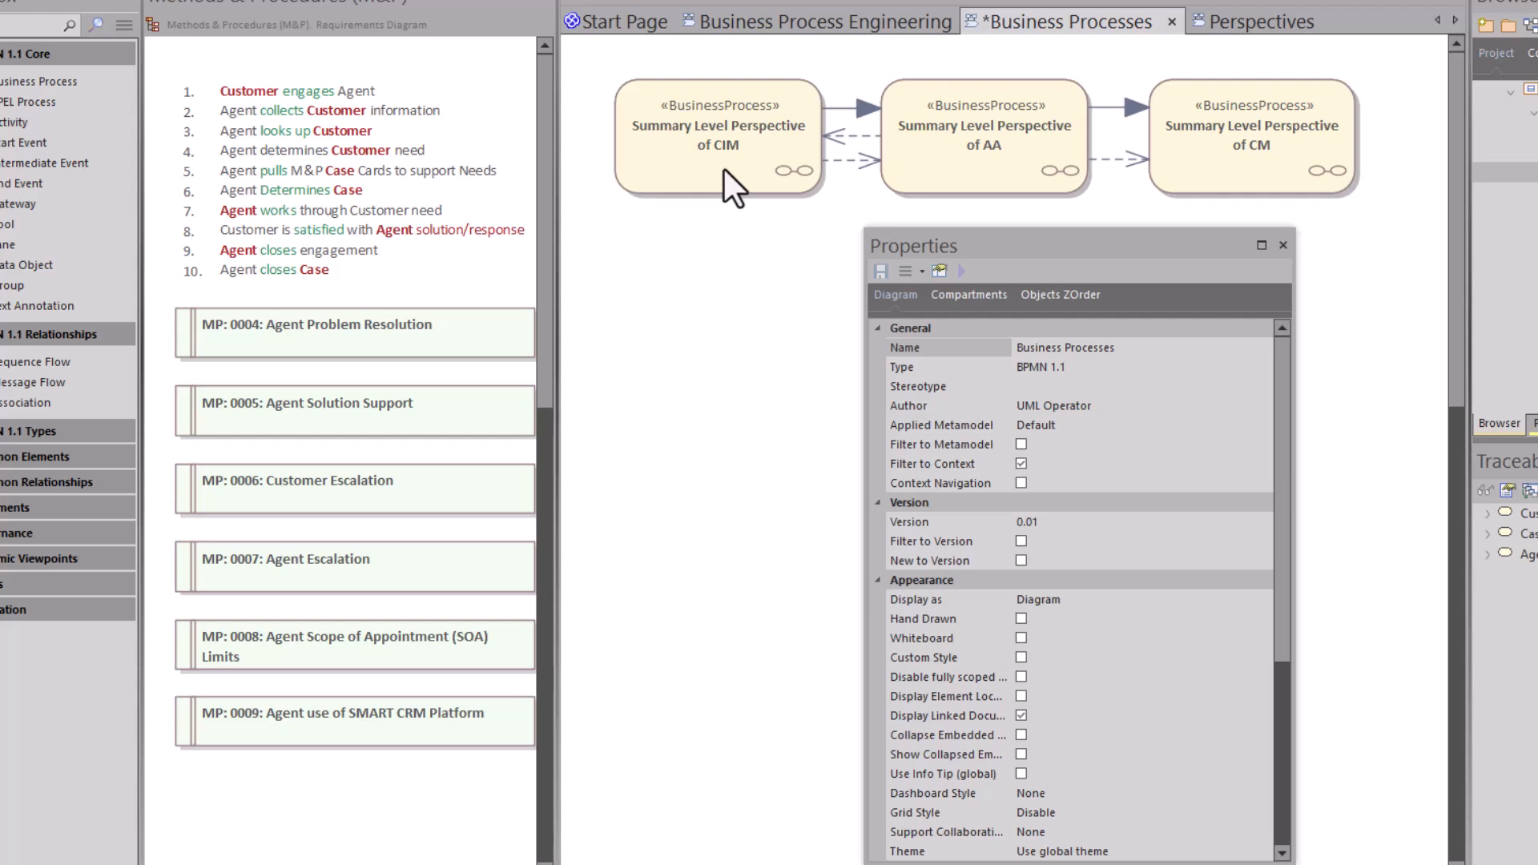
Inspect the alias-labelled Customer information and Case Management processes in the diagram
{"action": "left_click", "coordinate": [724, 170]}
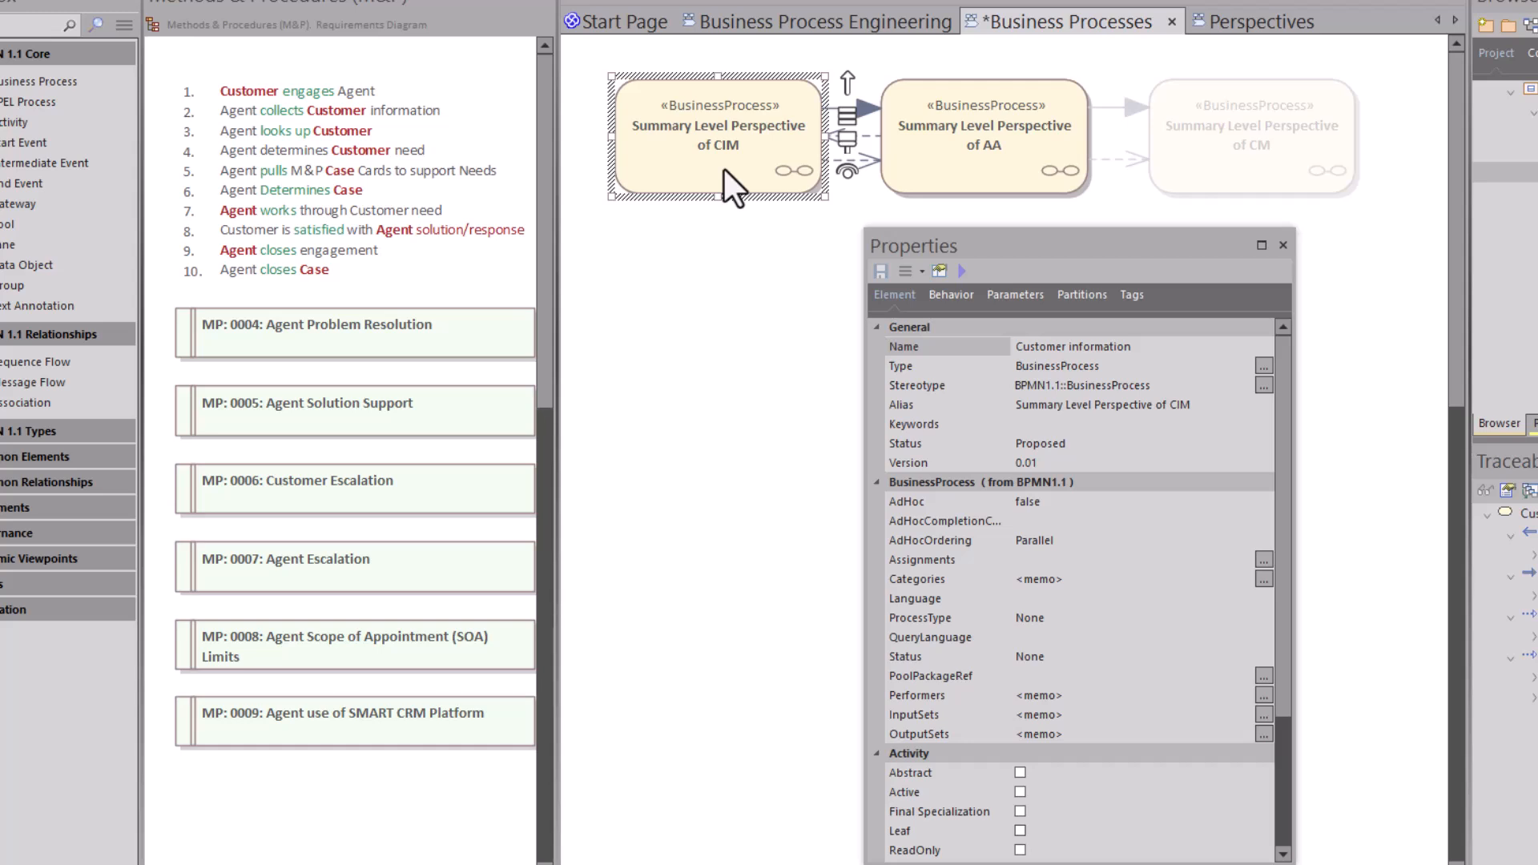
{"action": "left_click", "coordinate": [1215, 165]}
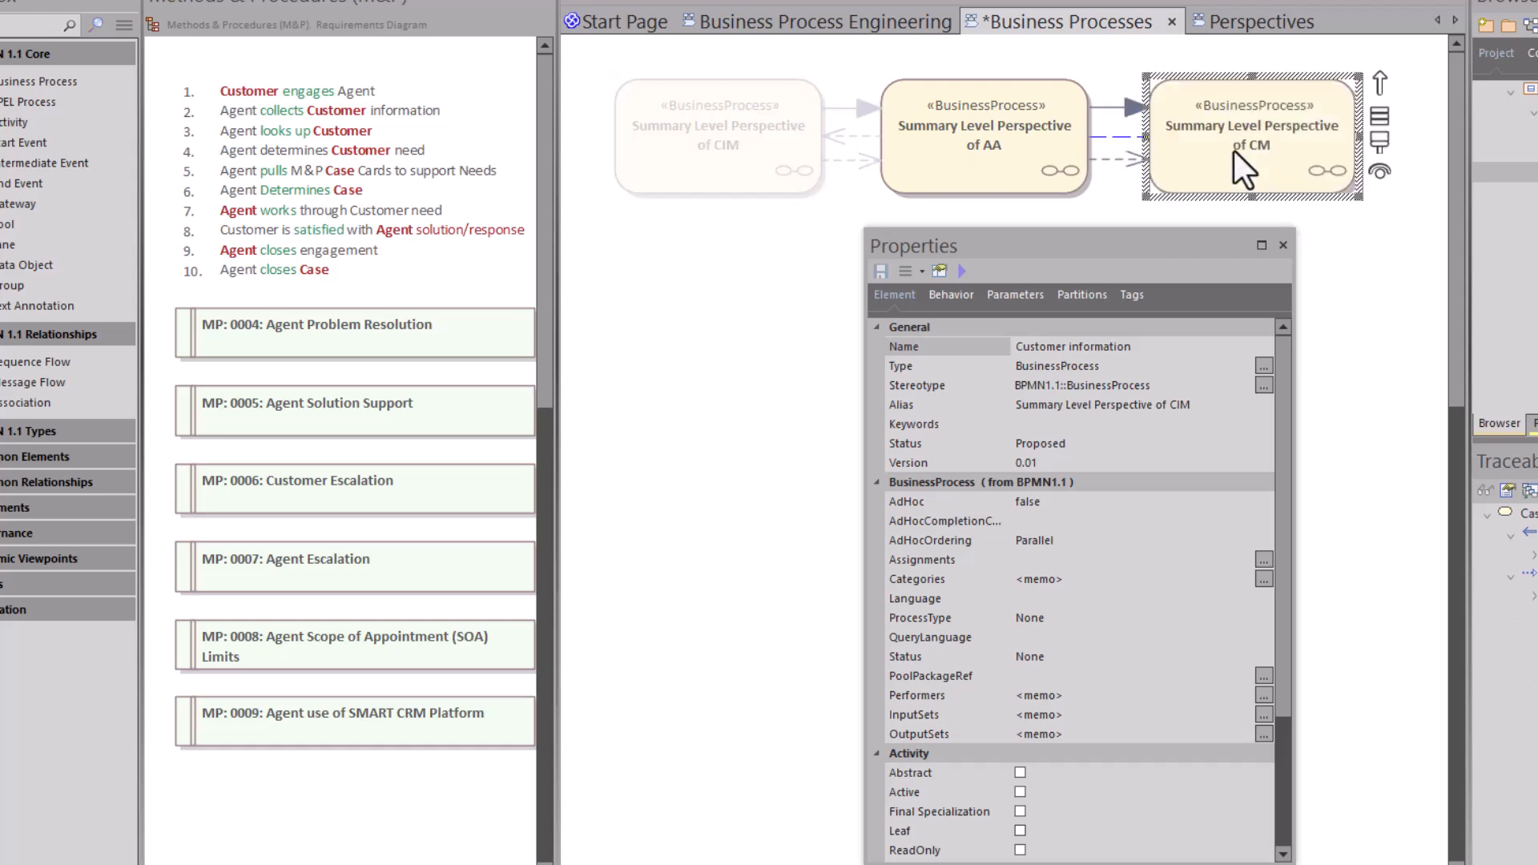
{"action": "left_click", "coordinate": [769, 308]}
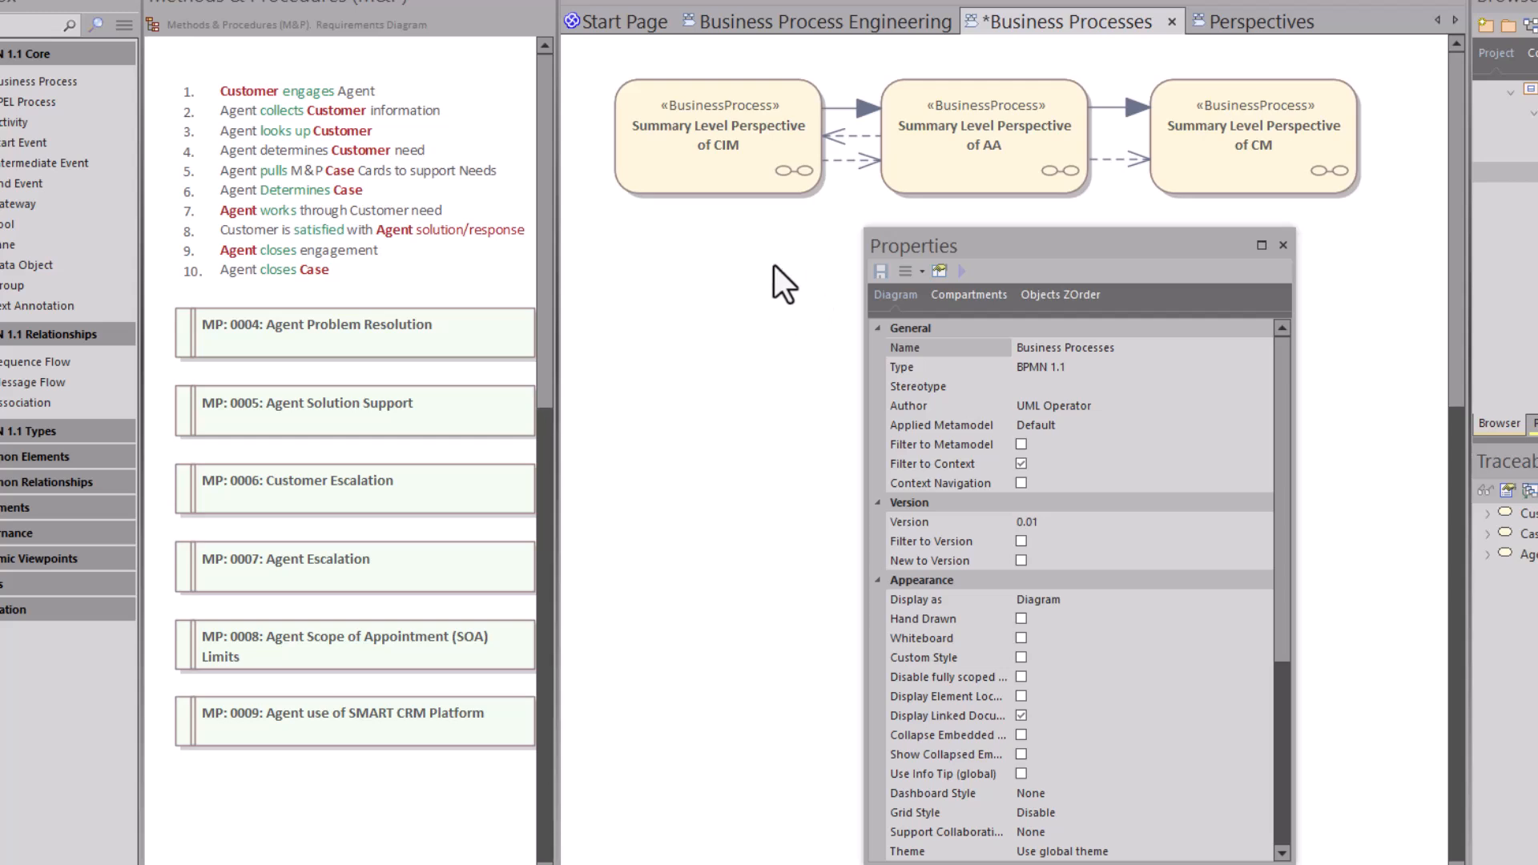
Disable Use Alias if Available for the Business Processes diagram and display the Customer information process's properties
{"action": "double_click", "coordinate": [777, 265]}
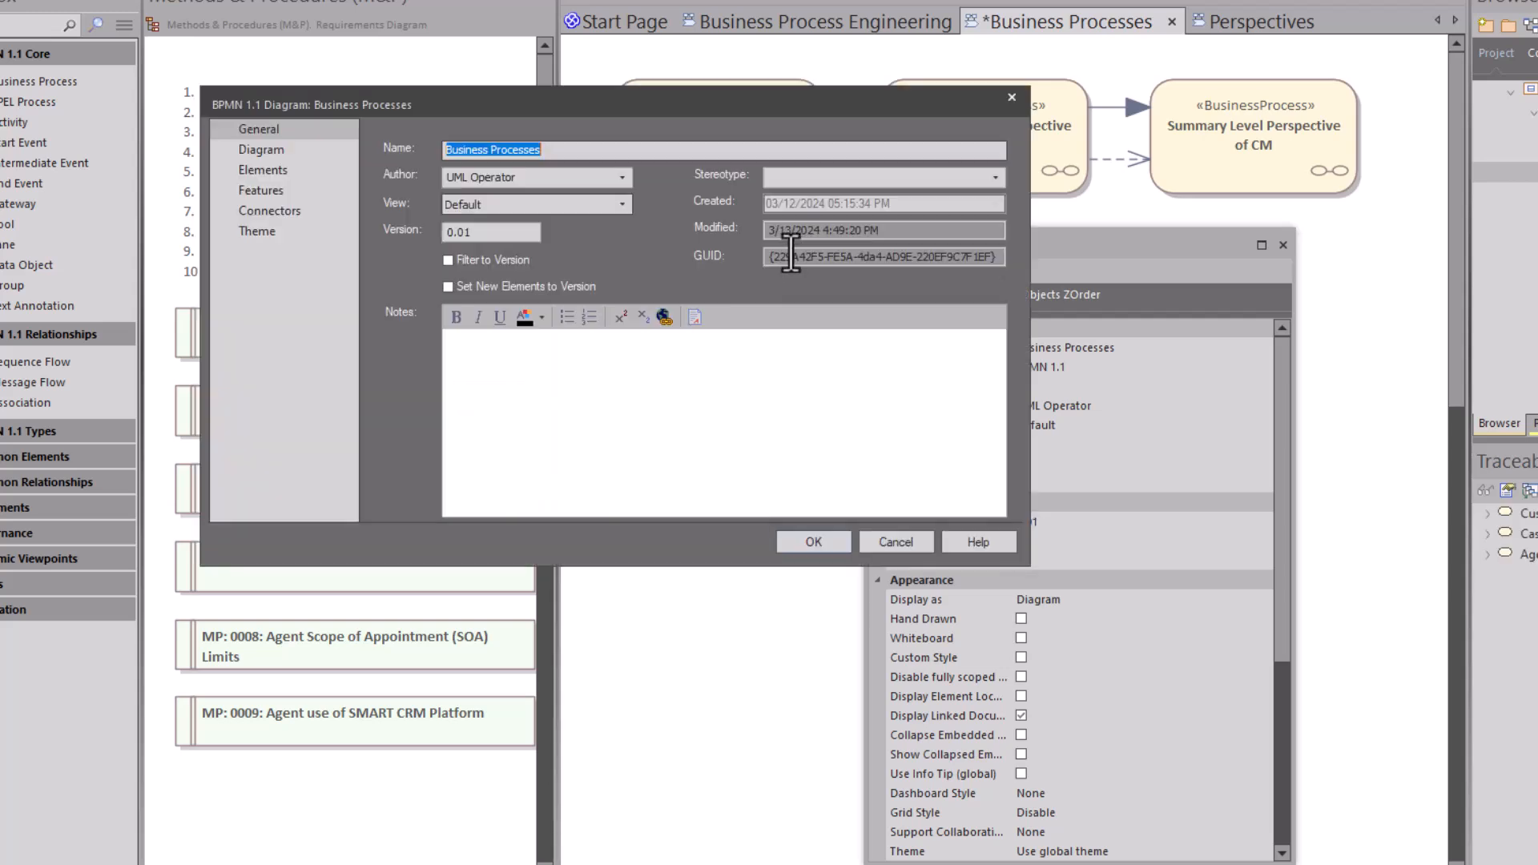
{"action": "left_click", "coordinate": [242, 147]}
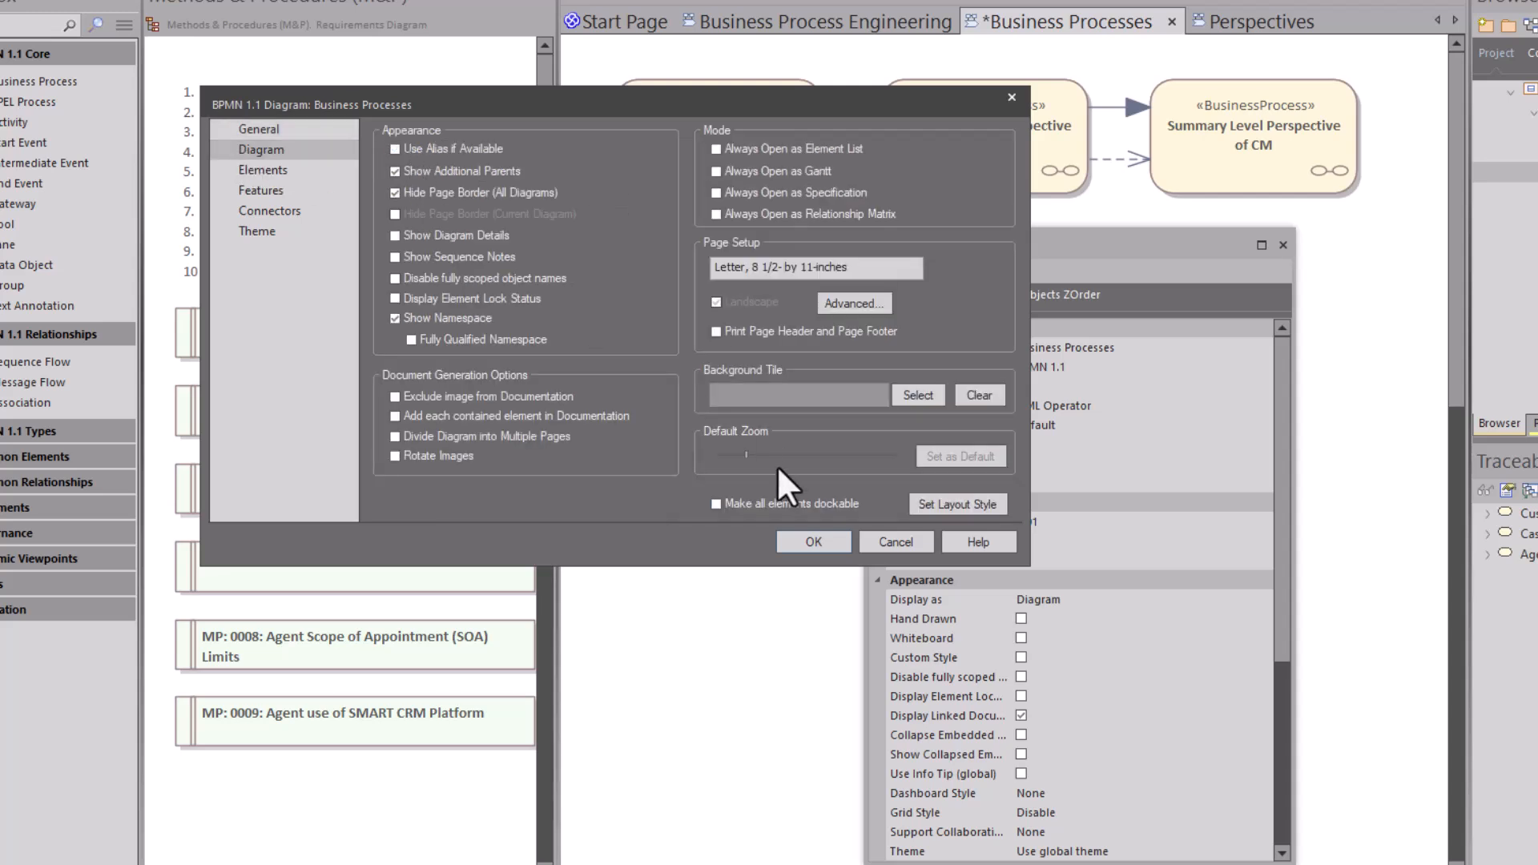
{"action": "left_click", "coordinate": [809, 538]}
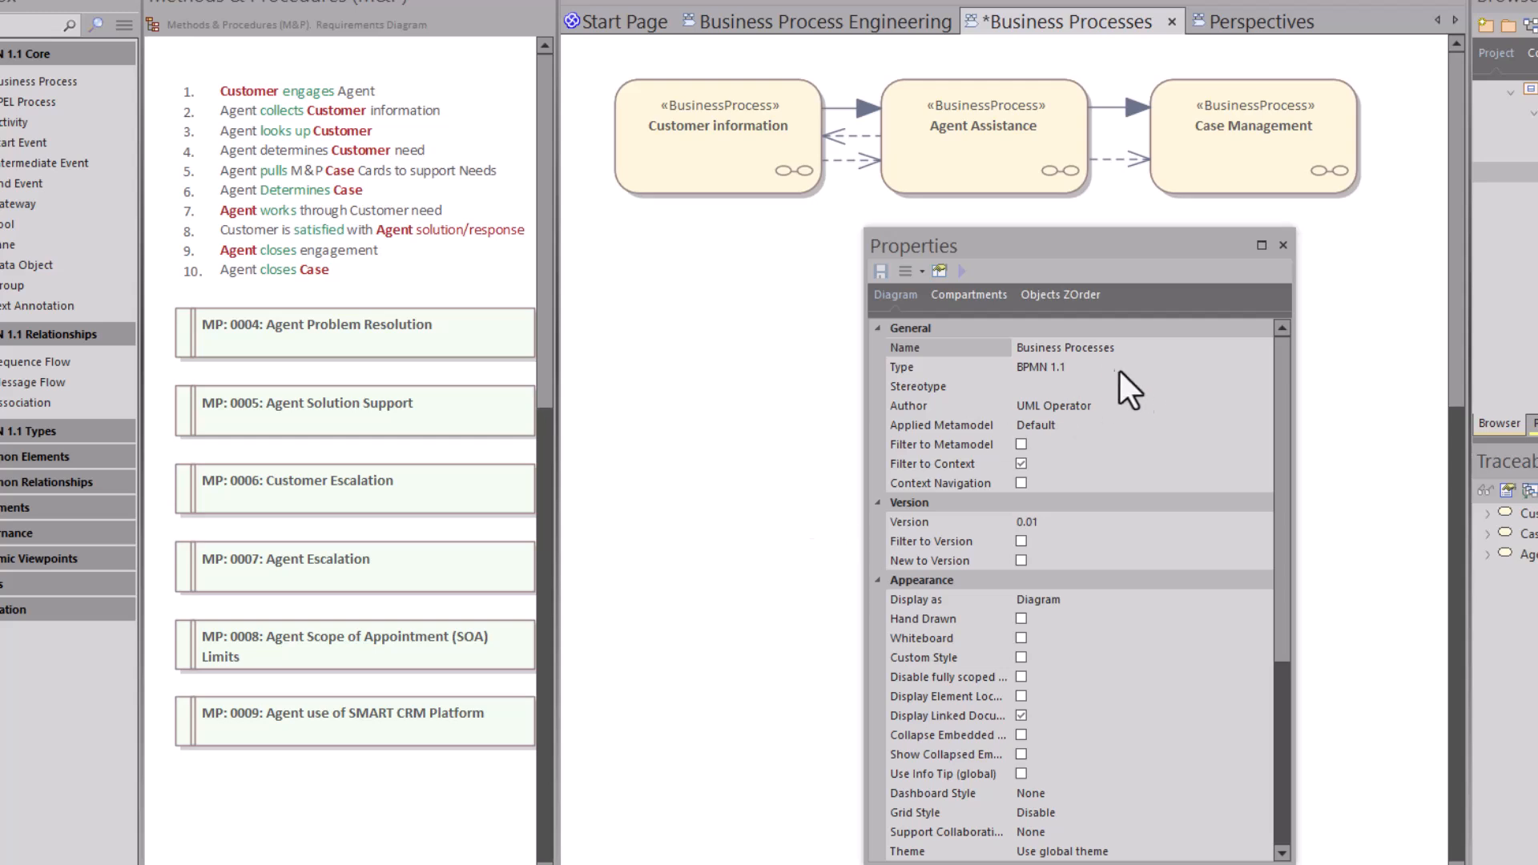
{"action": "left_click", "coordinate": [727, 181]}
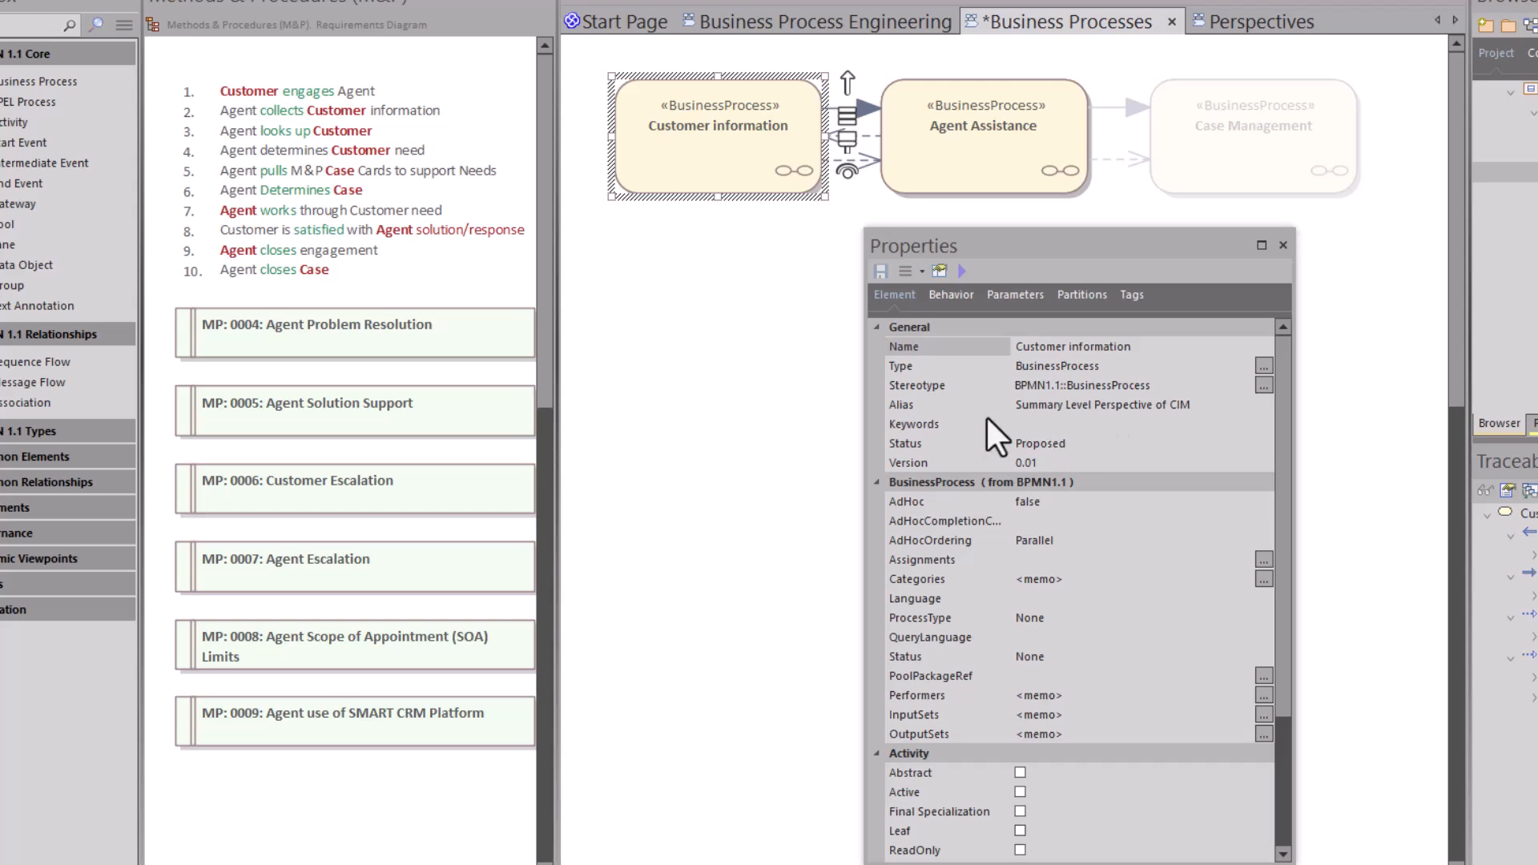
Review the Customer information process's Keywords property and its available general Status options
{"action": "left_click", "coordinate": [1039, 425]}
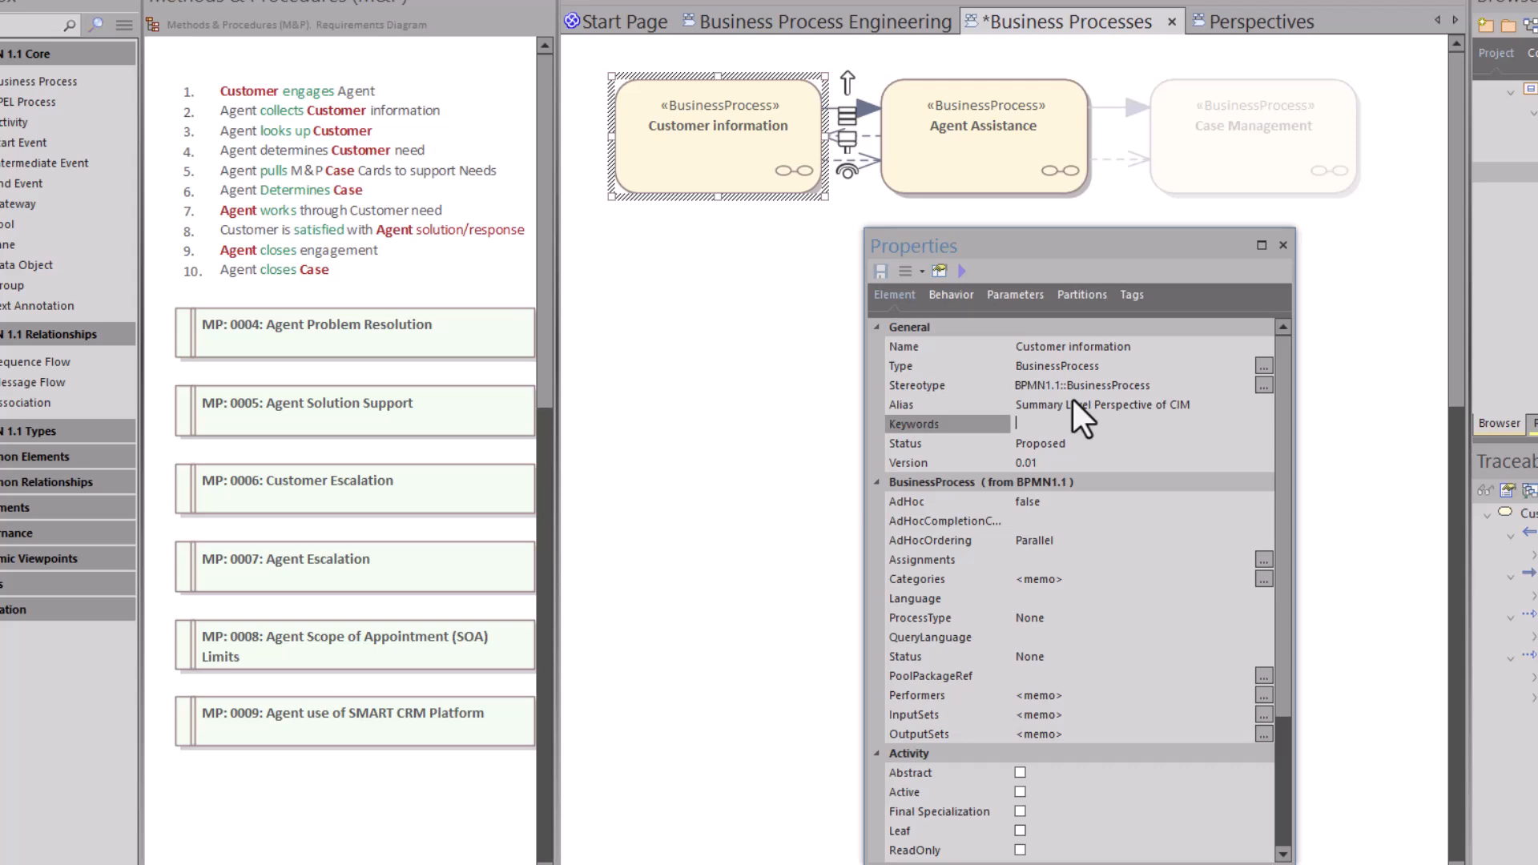
{"action": "left_click", "coordinate": [1098, 441]}
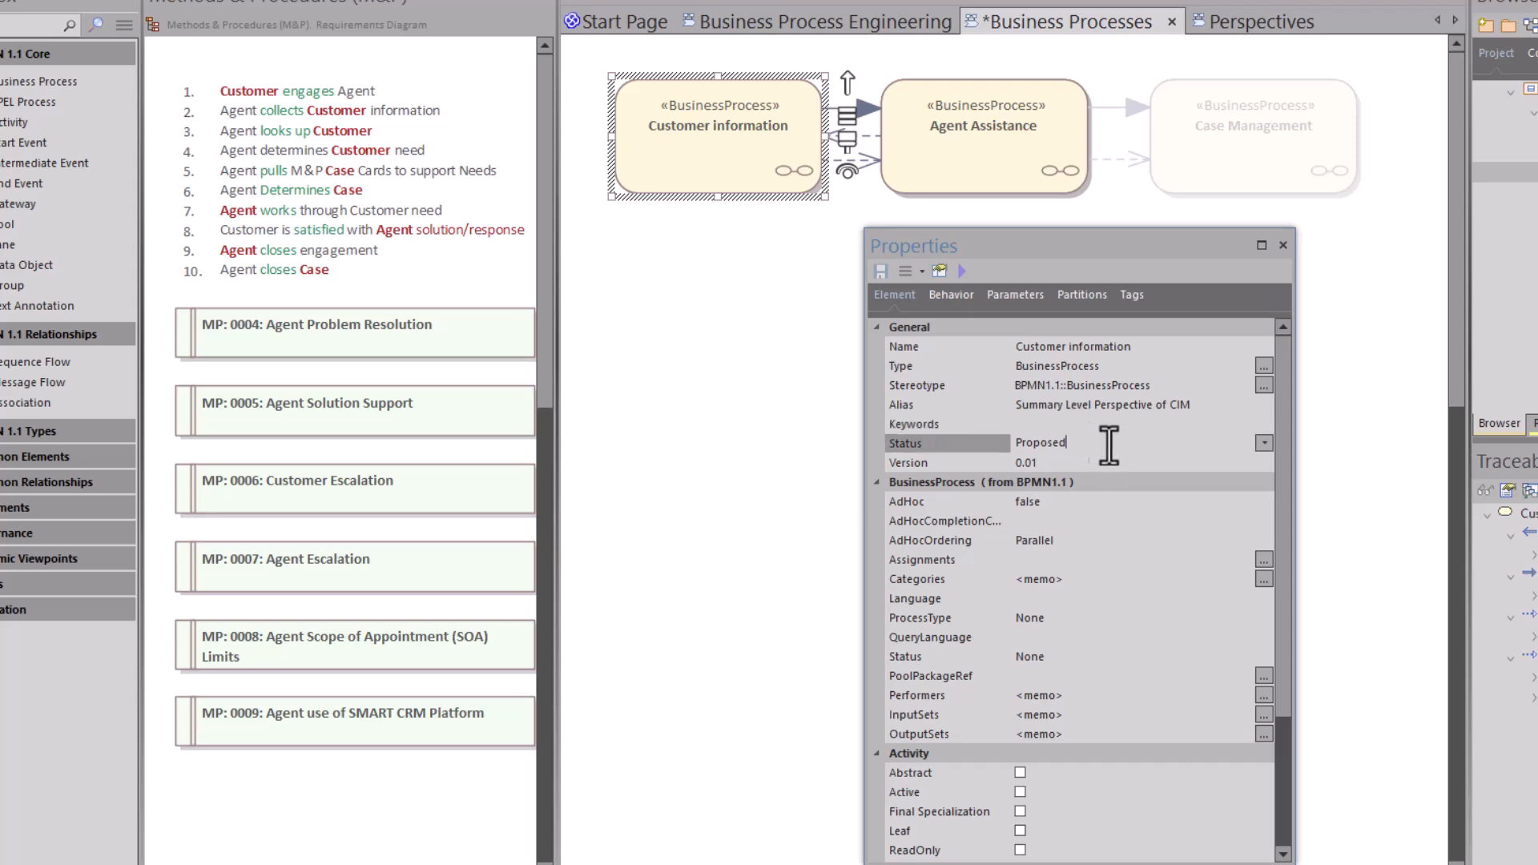
{"action": "left_click", "coordinate": [1263, 443]}
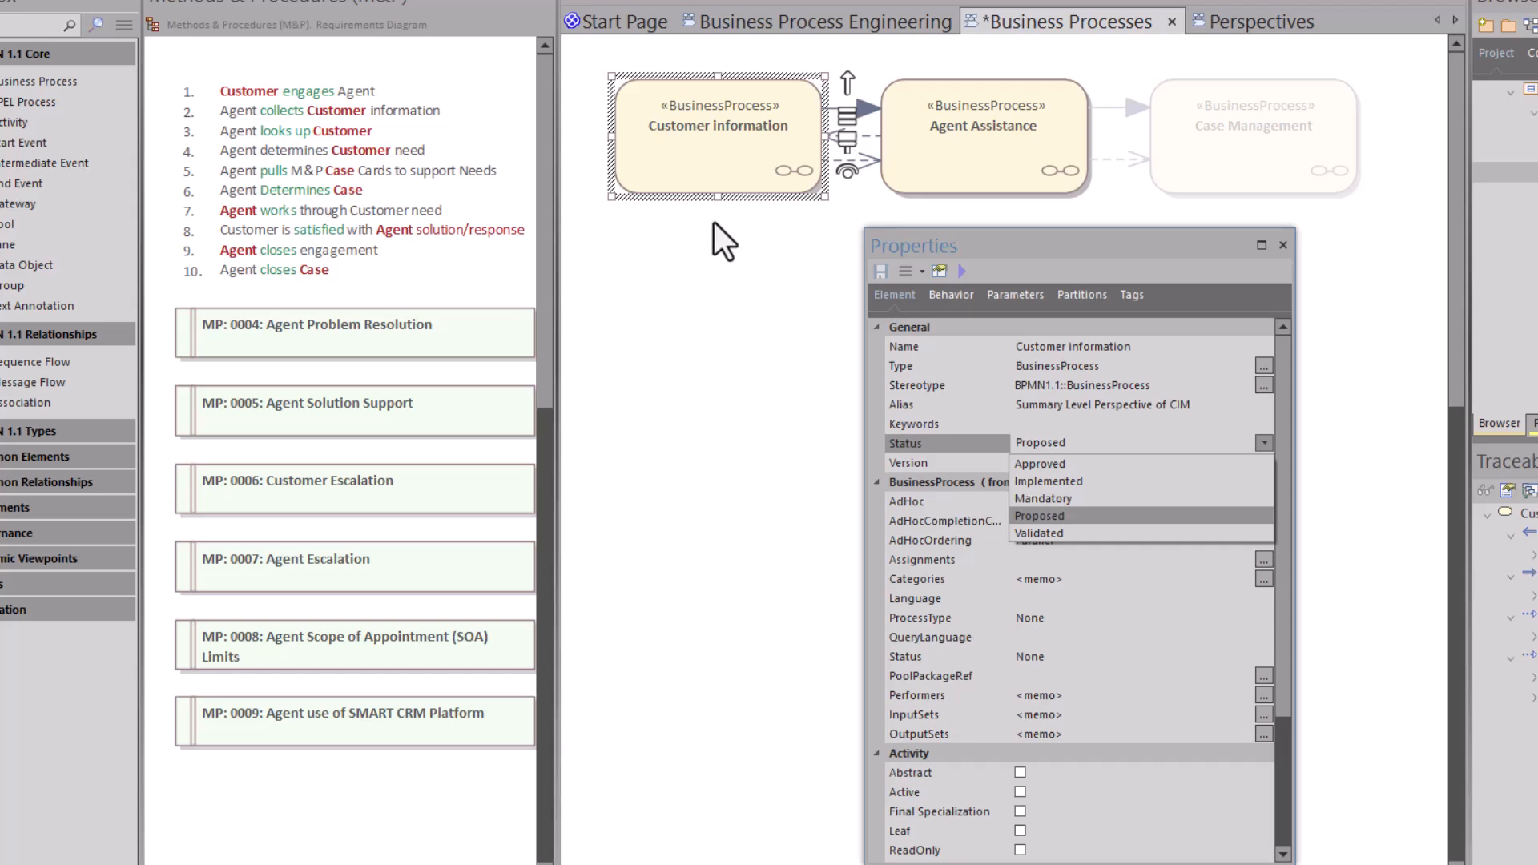
{"action": "left_click", "coordinate": [798, 392]}
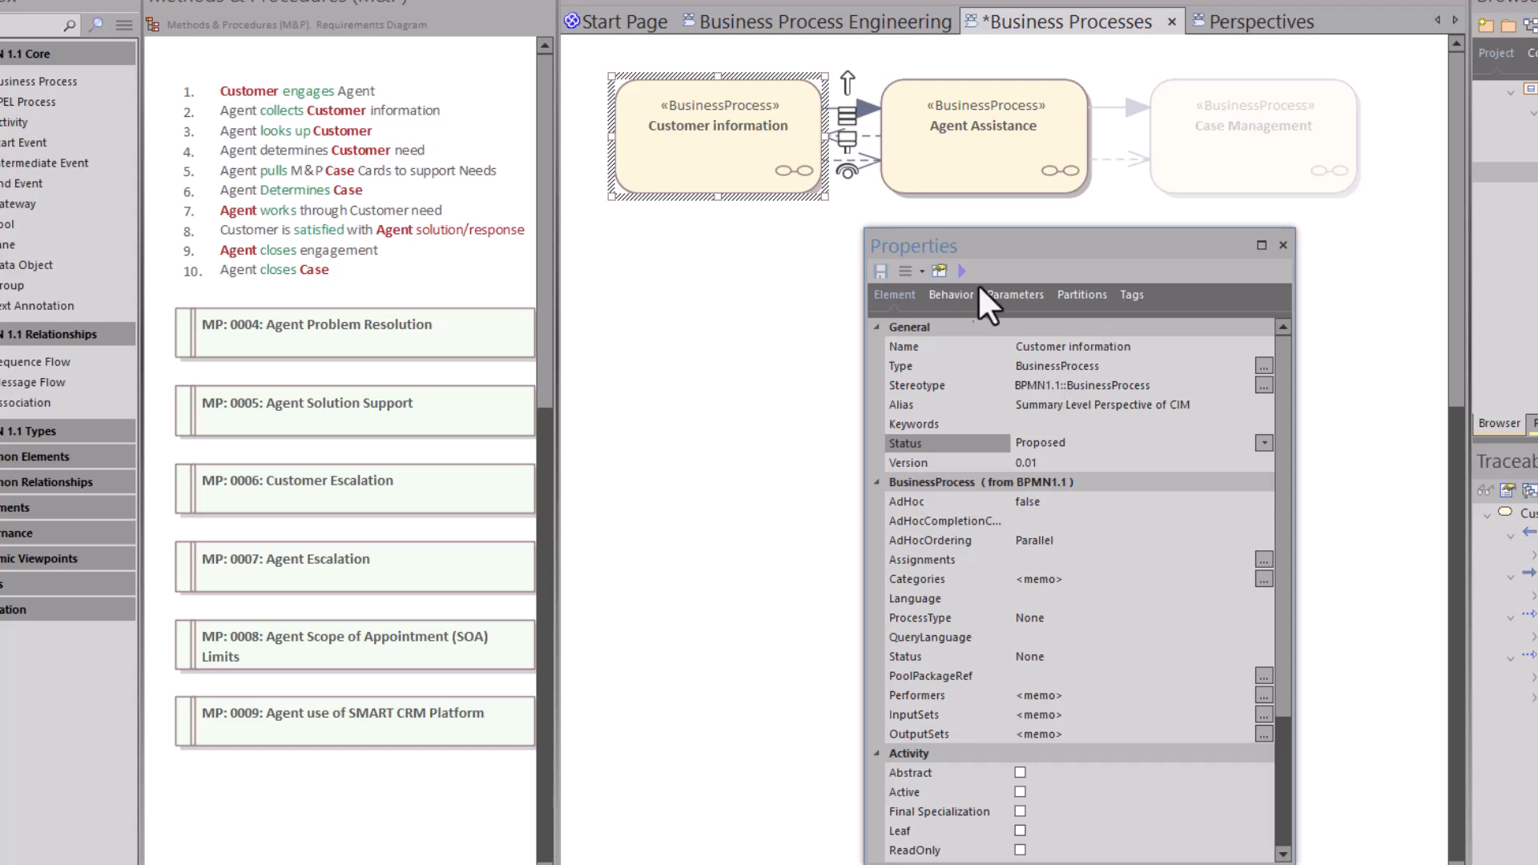
Collapse the General properties and examine the Customer information process's AdHoc, ad hoc completion condition and AdHocOrdering options
{"action": "left_click", "coordinate": [876, 327]}
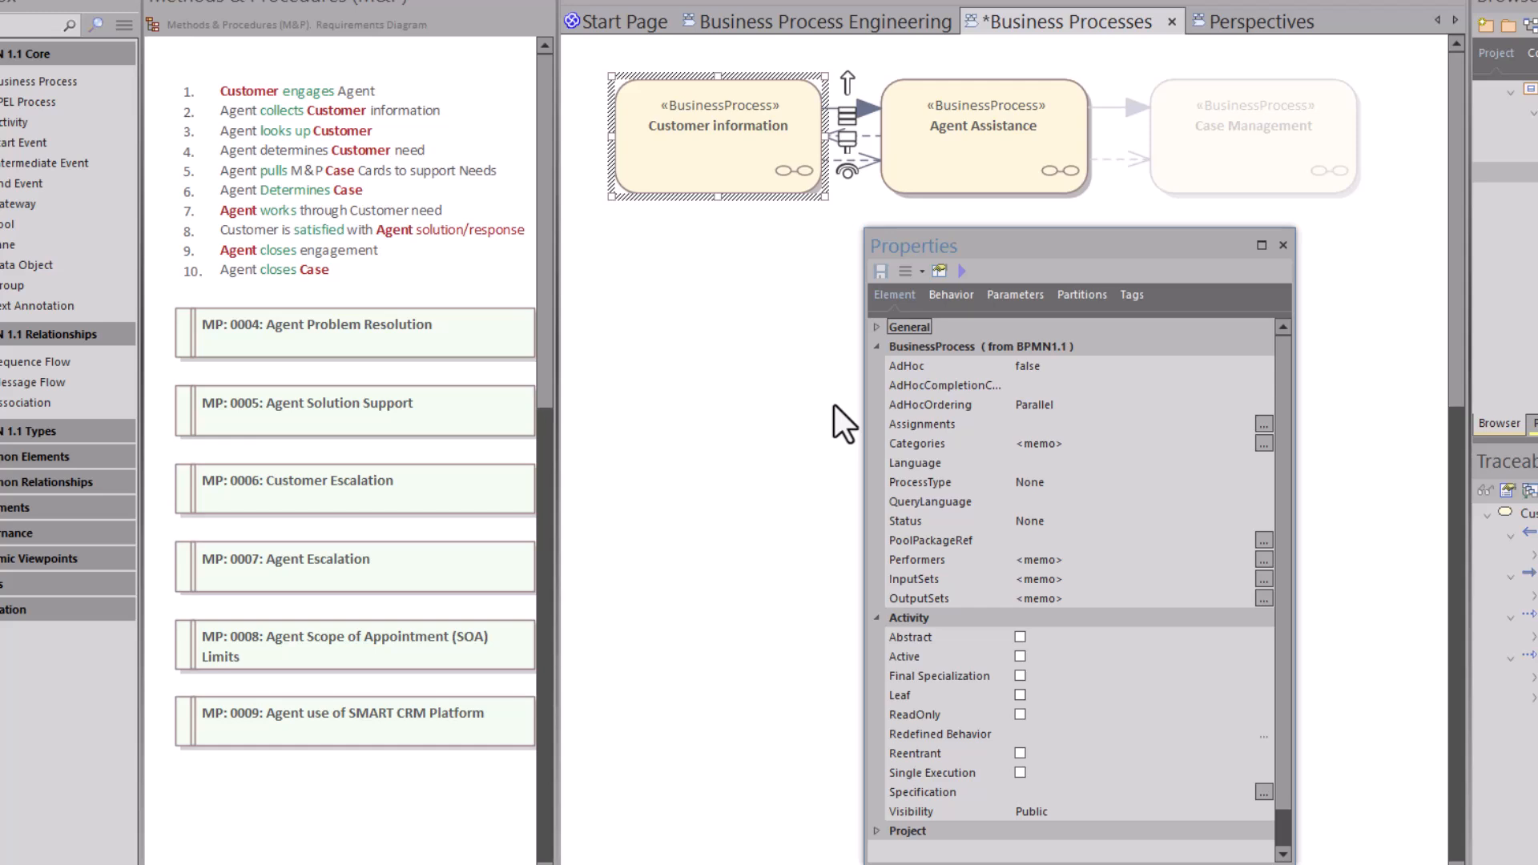
{"action": "left_click", "coordinate": [1098, 364]}
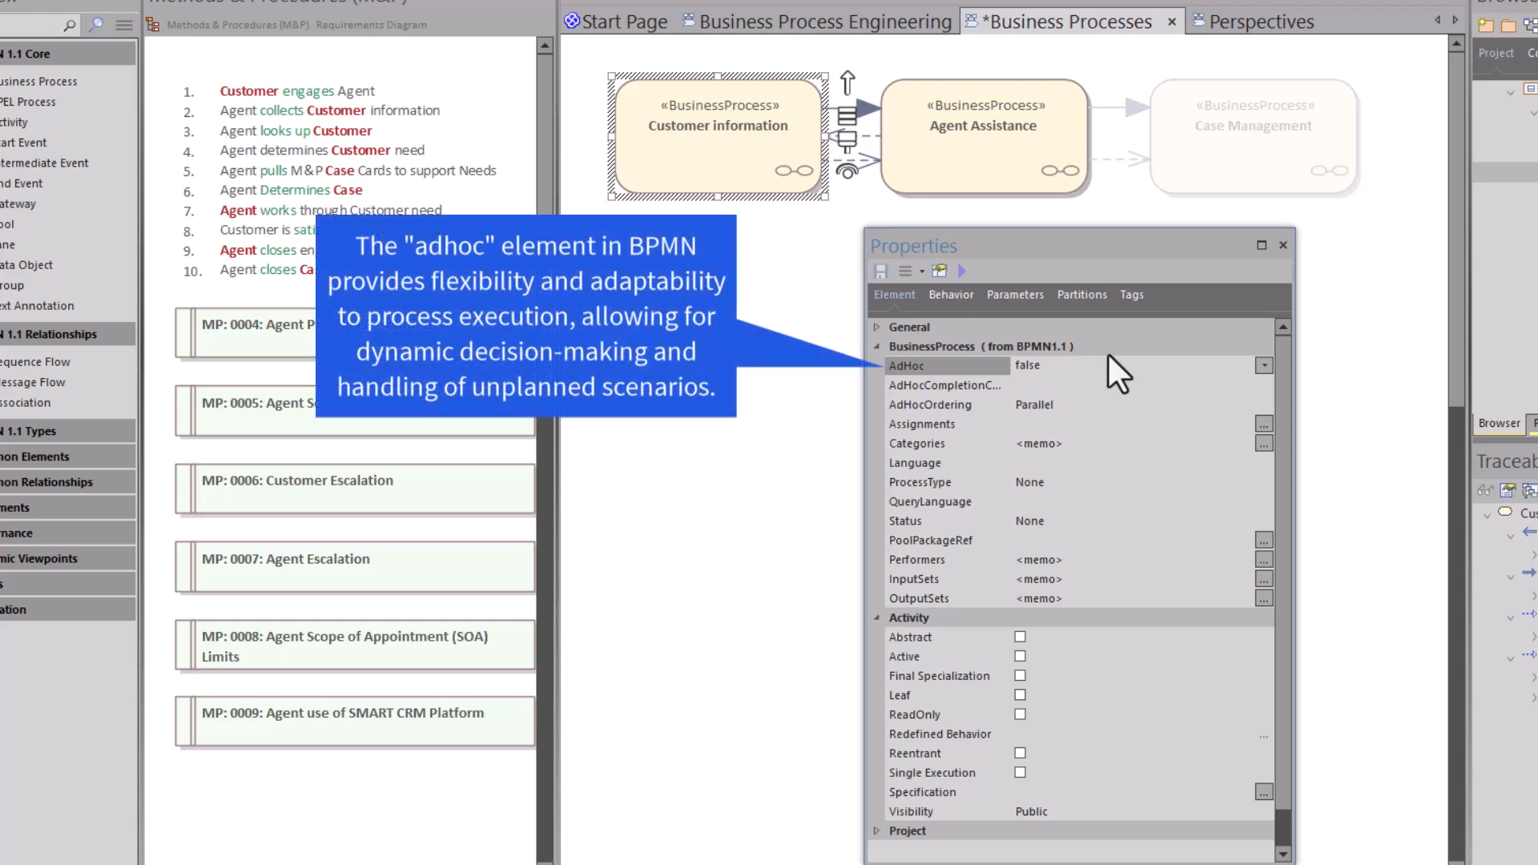
{"action": "left_click", "coordinate": [1264, 367]}
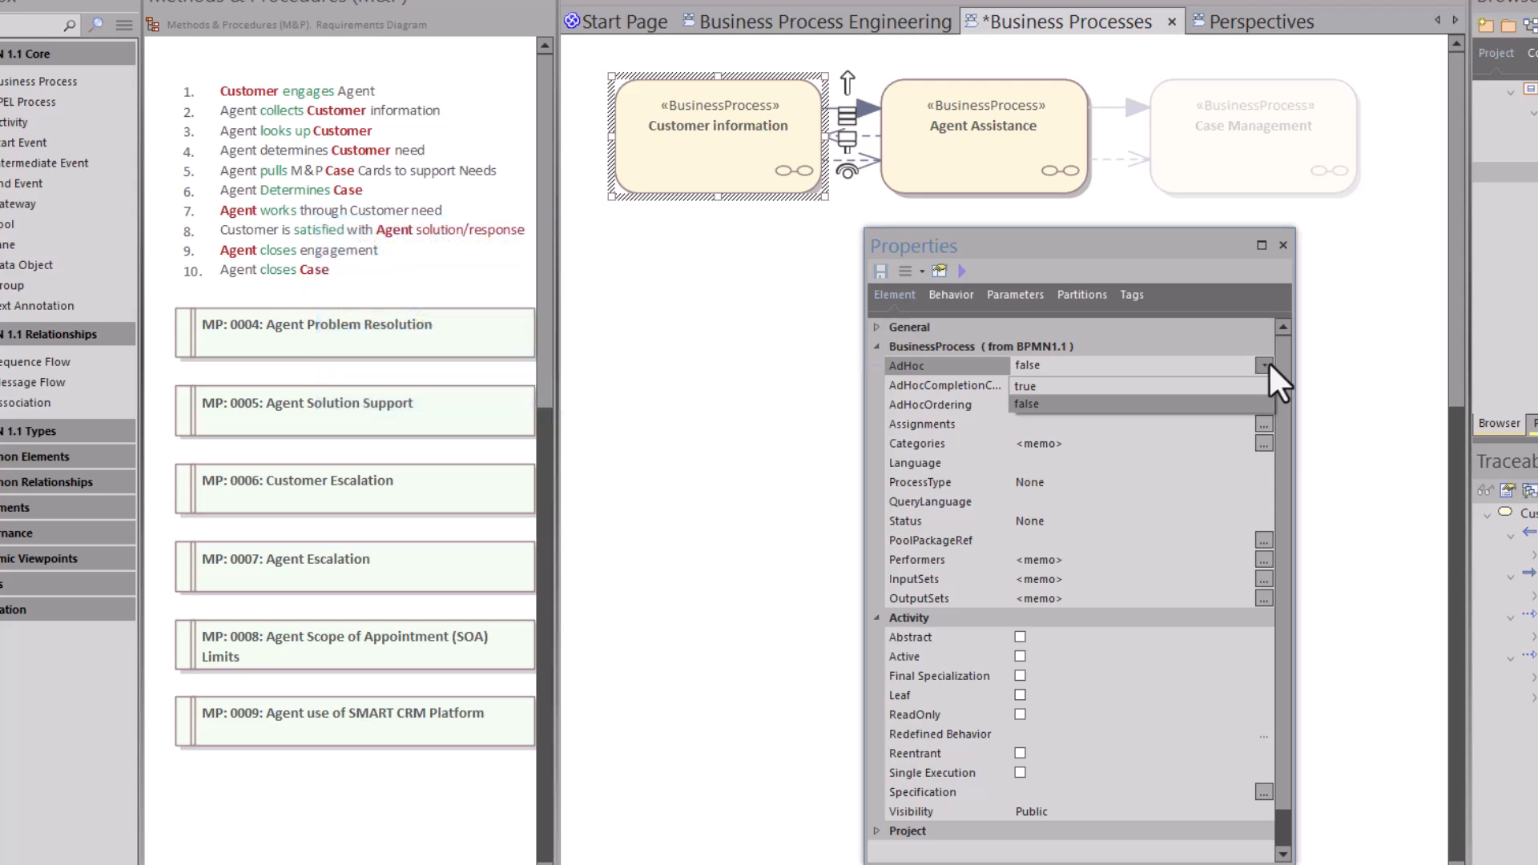
{"action": "left_click", "coordinate": [1271, 362]}
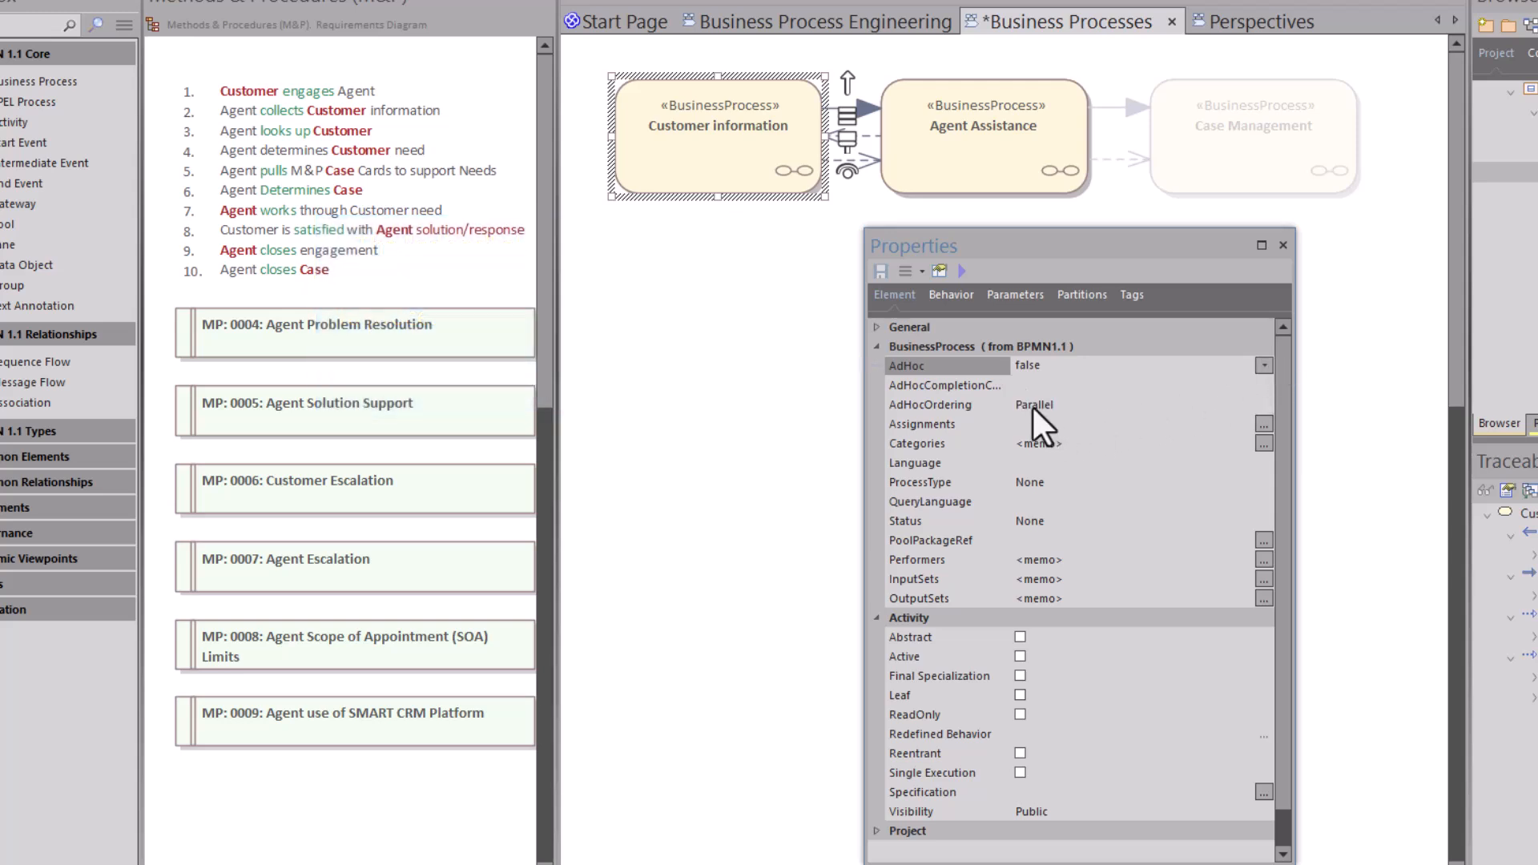
{"action": "left_click", "coordinate": [969, 389]}
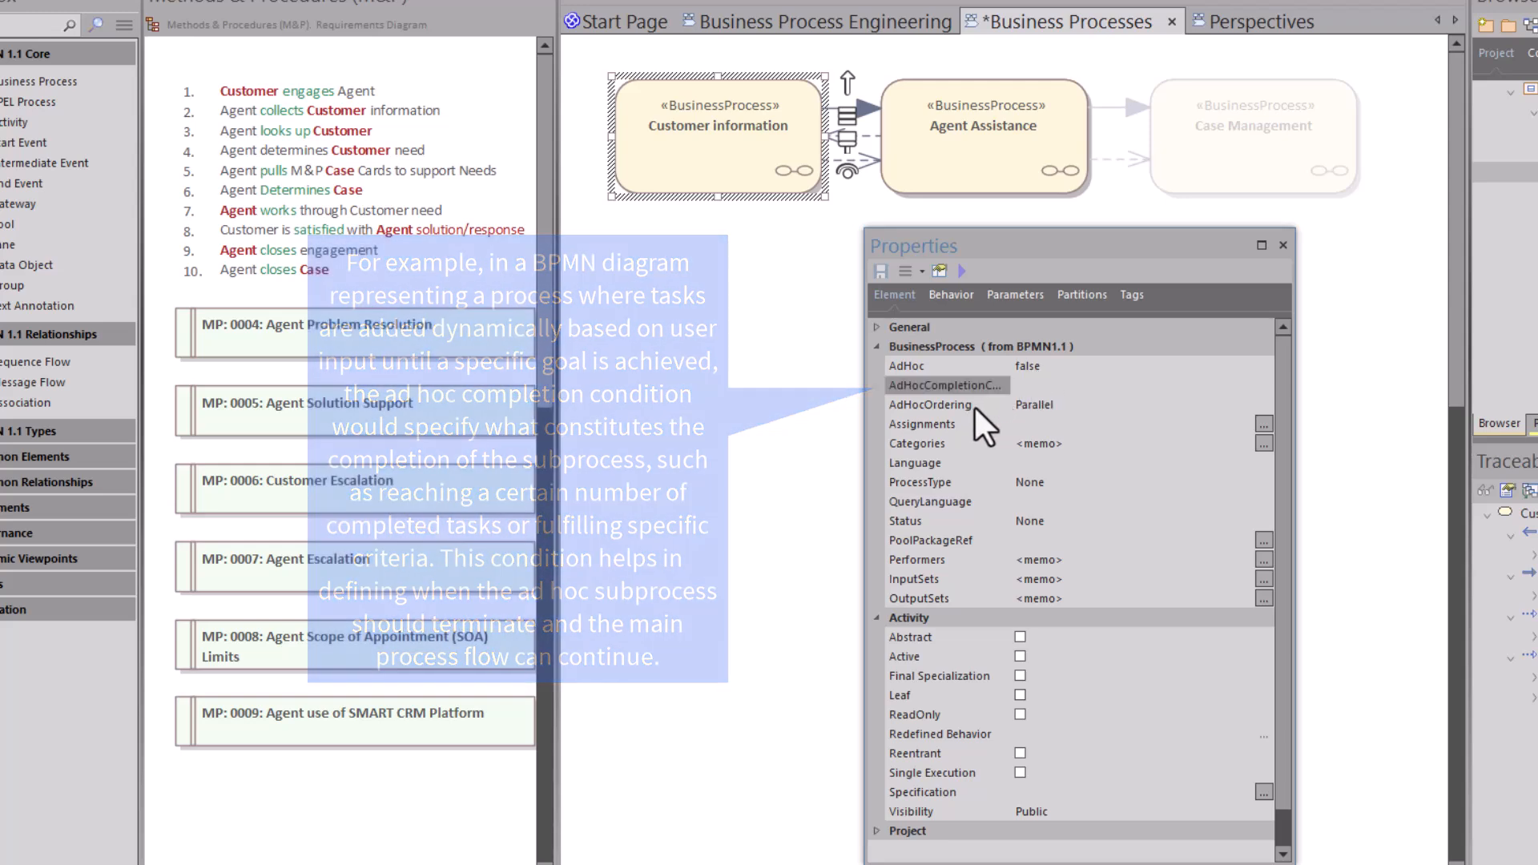
{"action": "left_click", "coordinate": [1084, 405]}
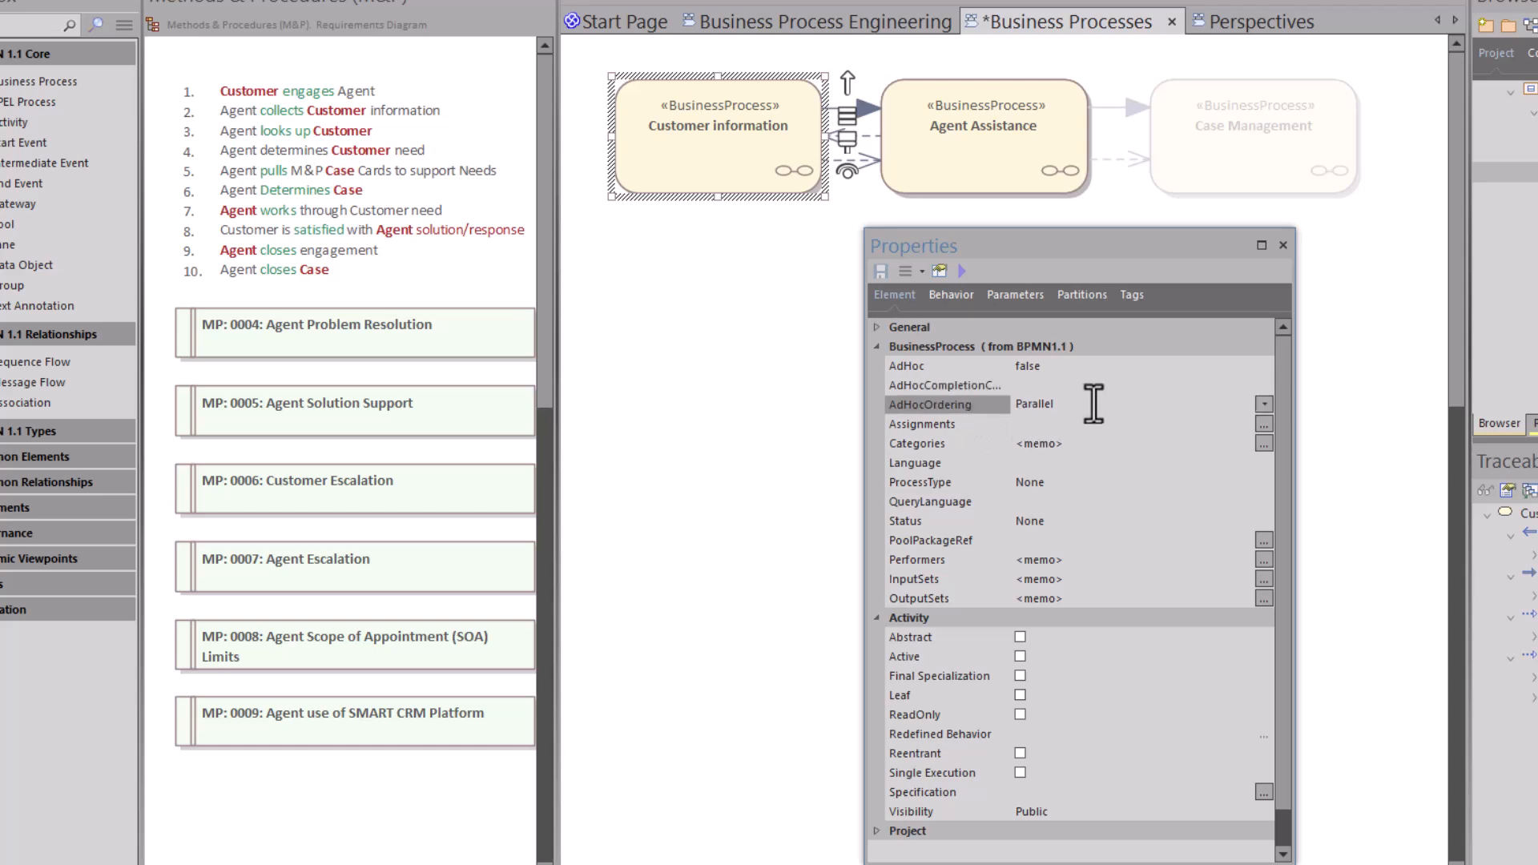
{"action": "left_click", "coordinate": [1264, 403]}
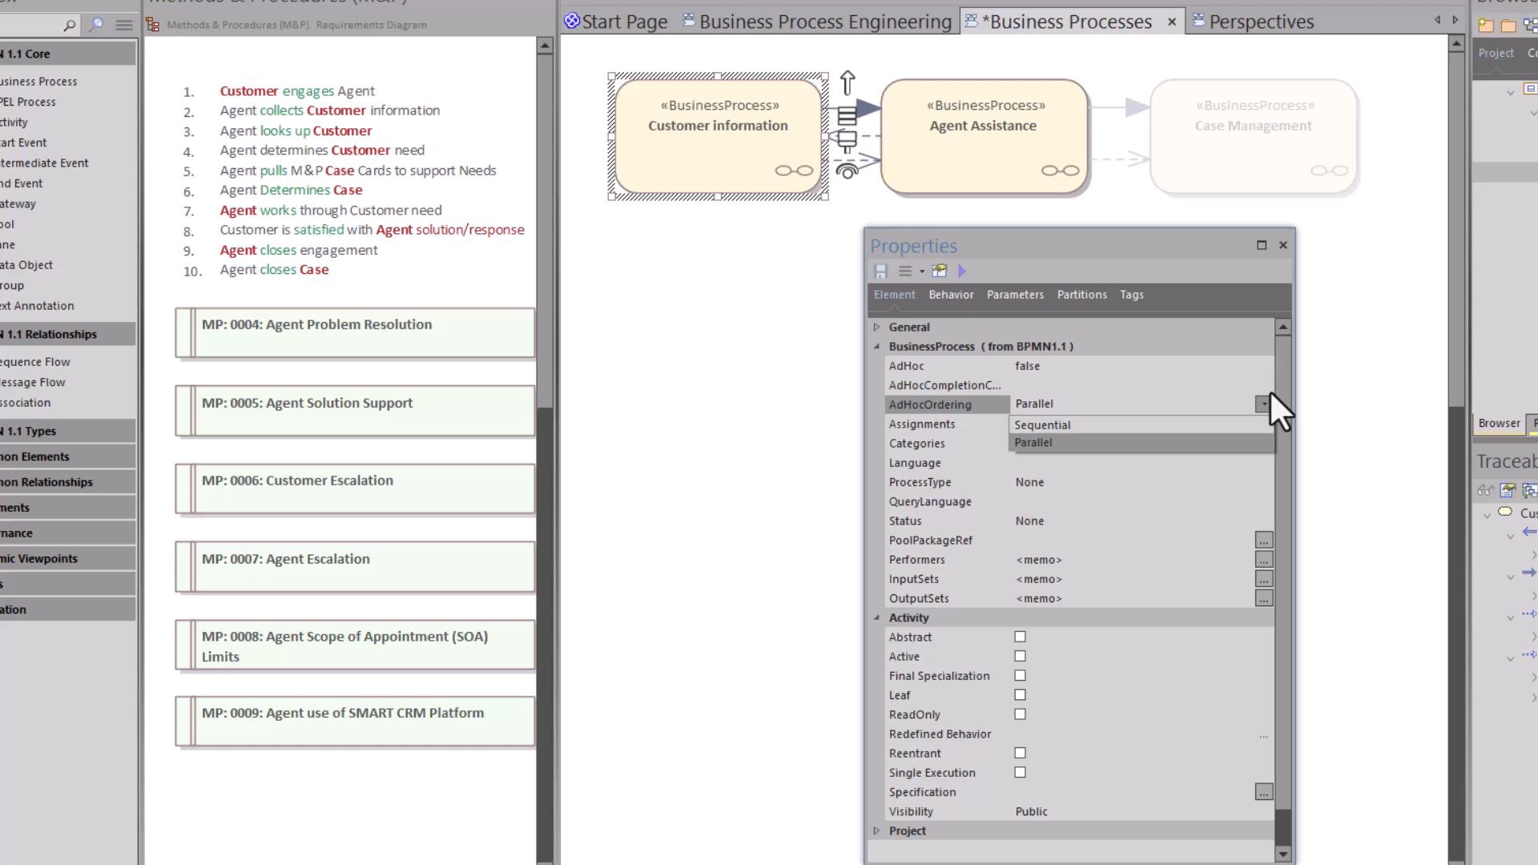
{"action": "left_click", "coordinate": [960, 426]}
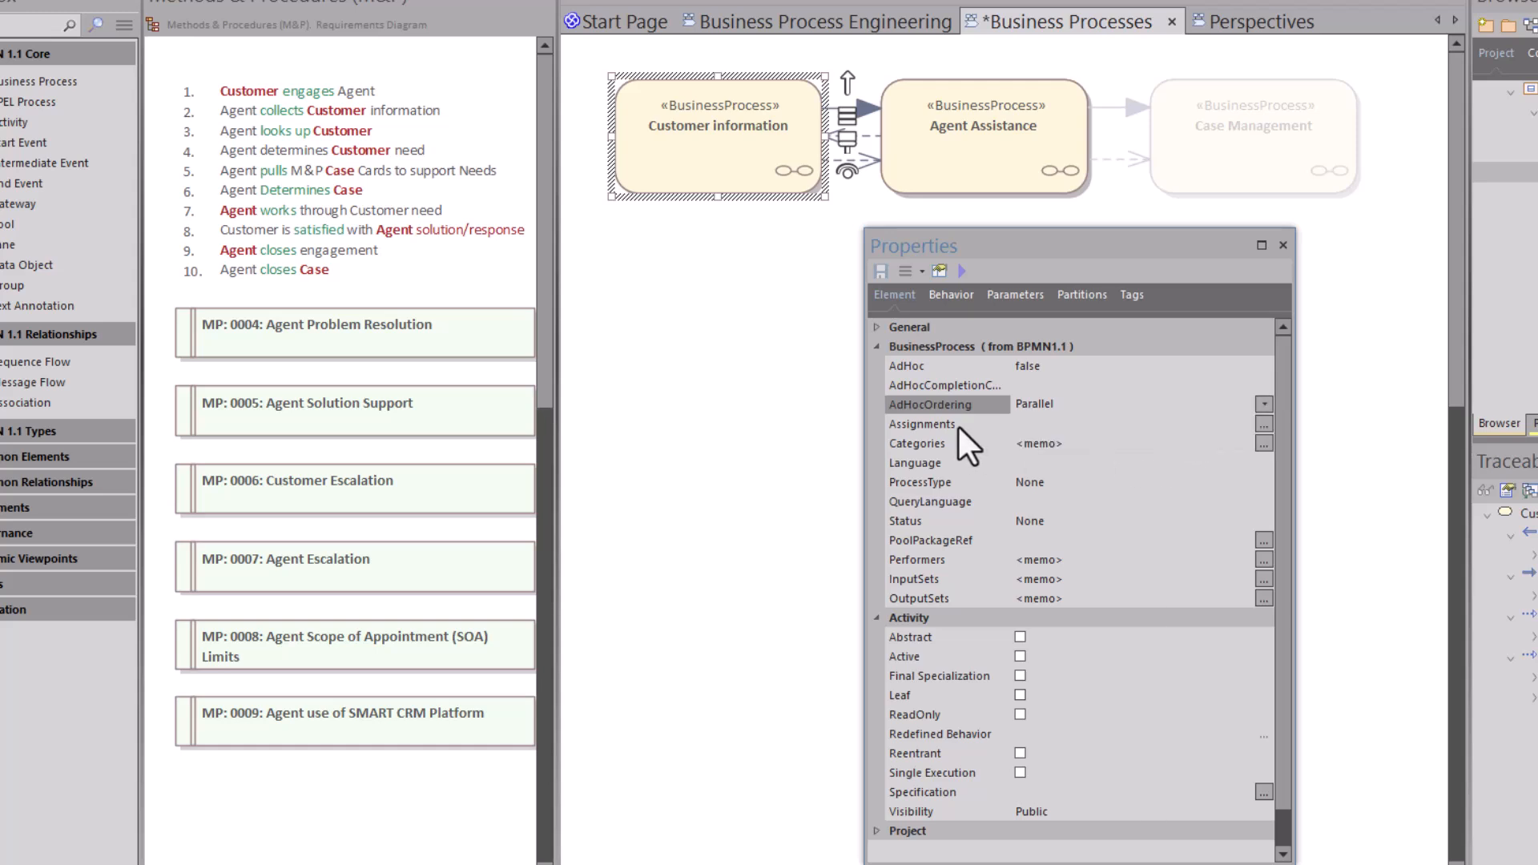
Inspect the element choices for Assignments without selecting any, and review the Categories and Language properties
{"action": "left_click", "coordinate": [1263, 424]}
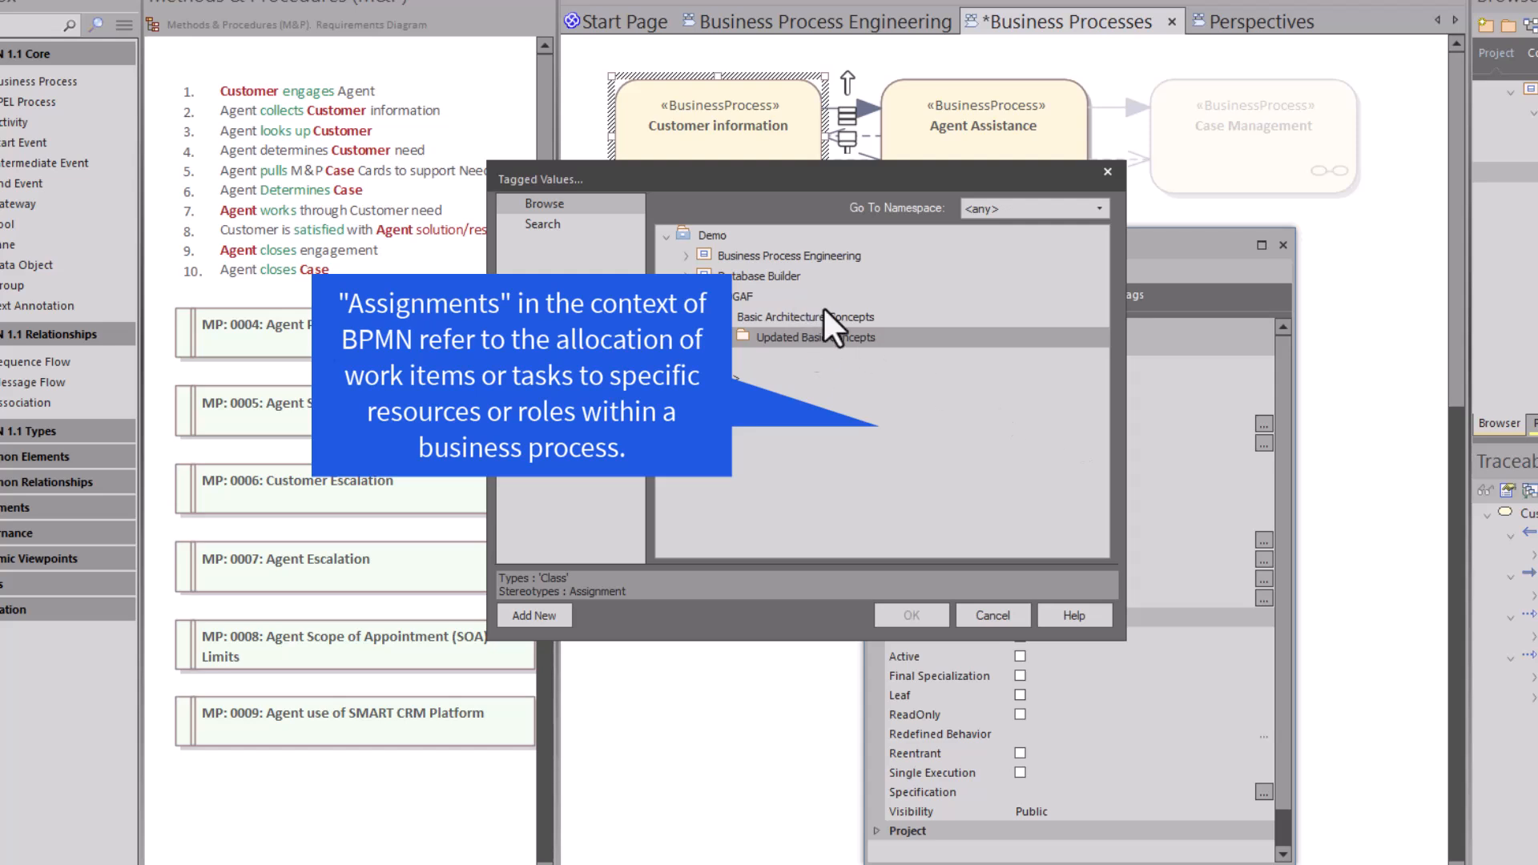
{"action": "left_click", "coordinate": [1009, 613]}
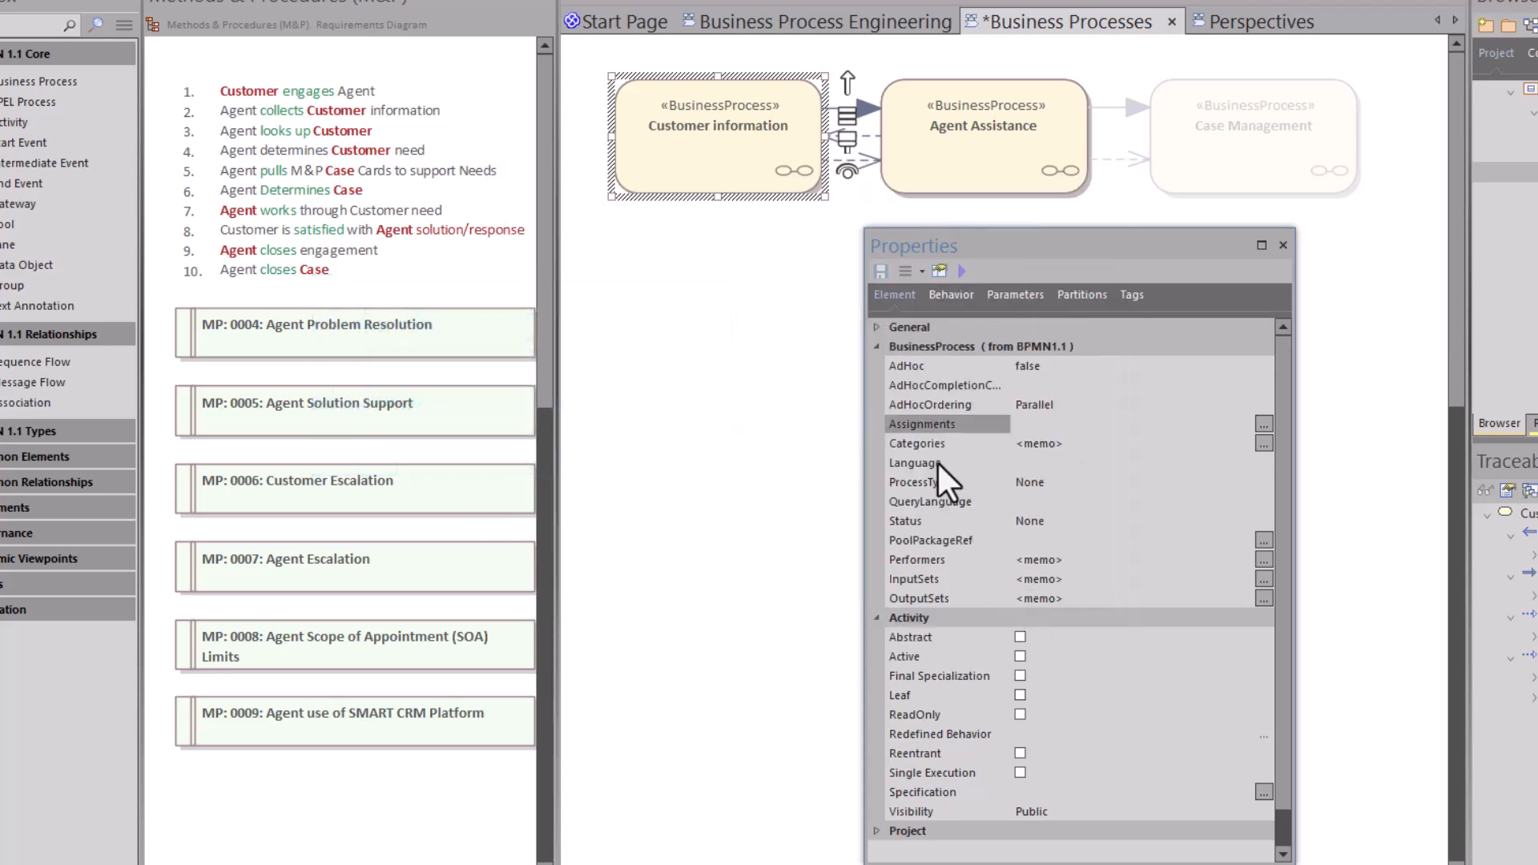
{"action": "left_click", "coordinate": [958, 439]}
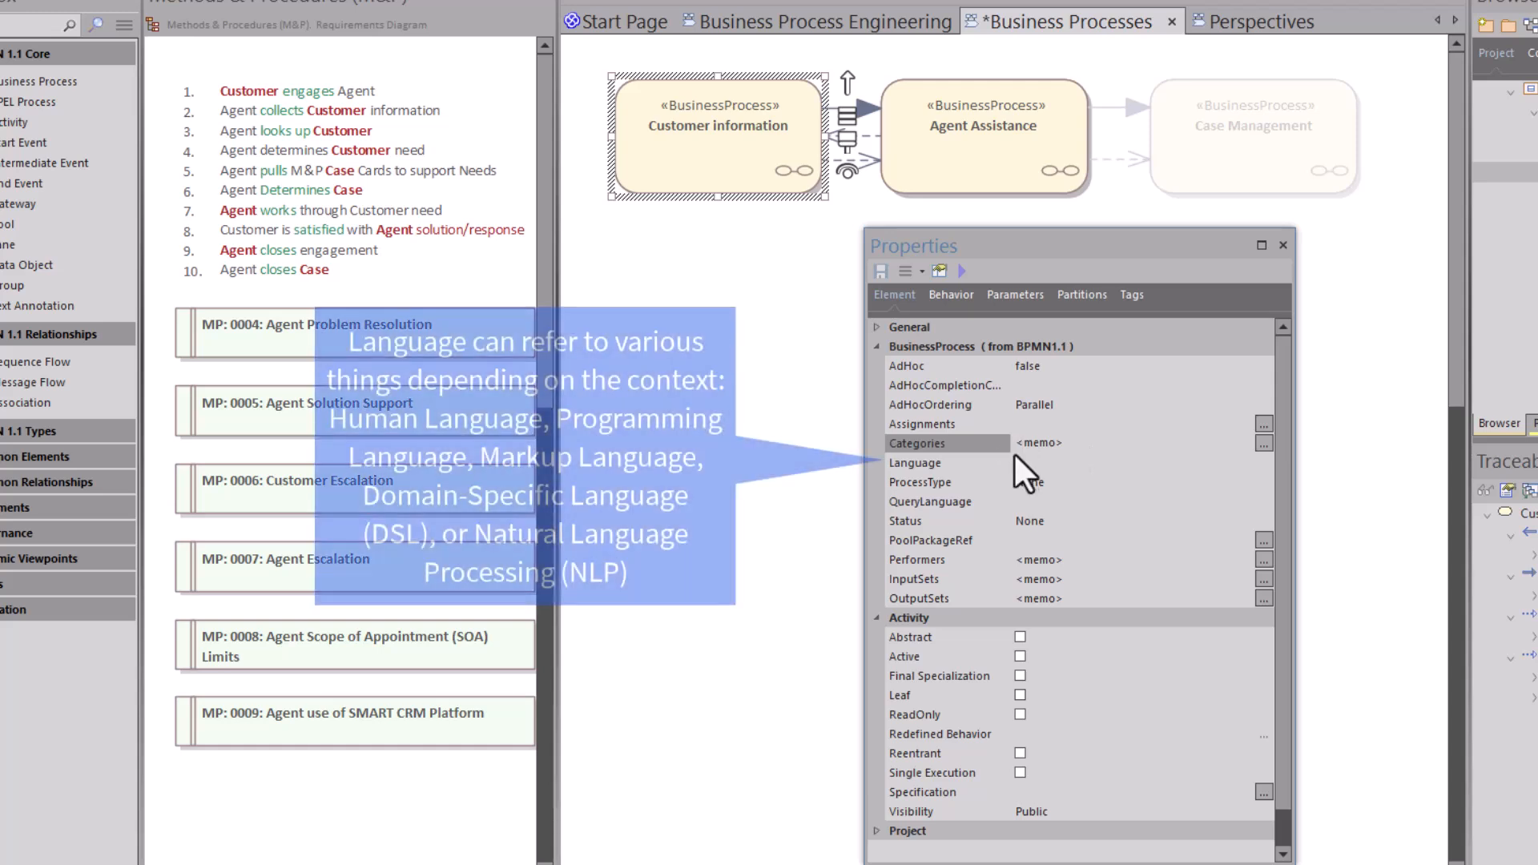
{"action": "left_click", "coordinate": [1016, 462]}
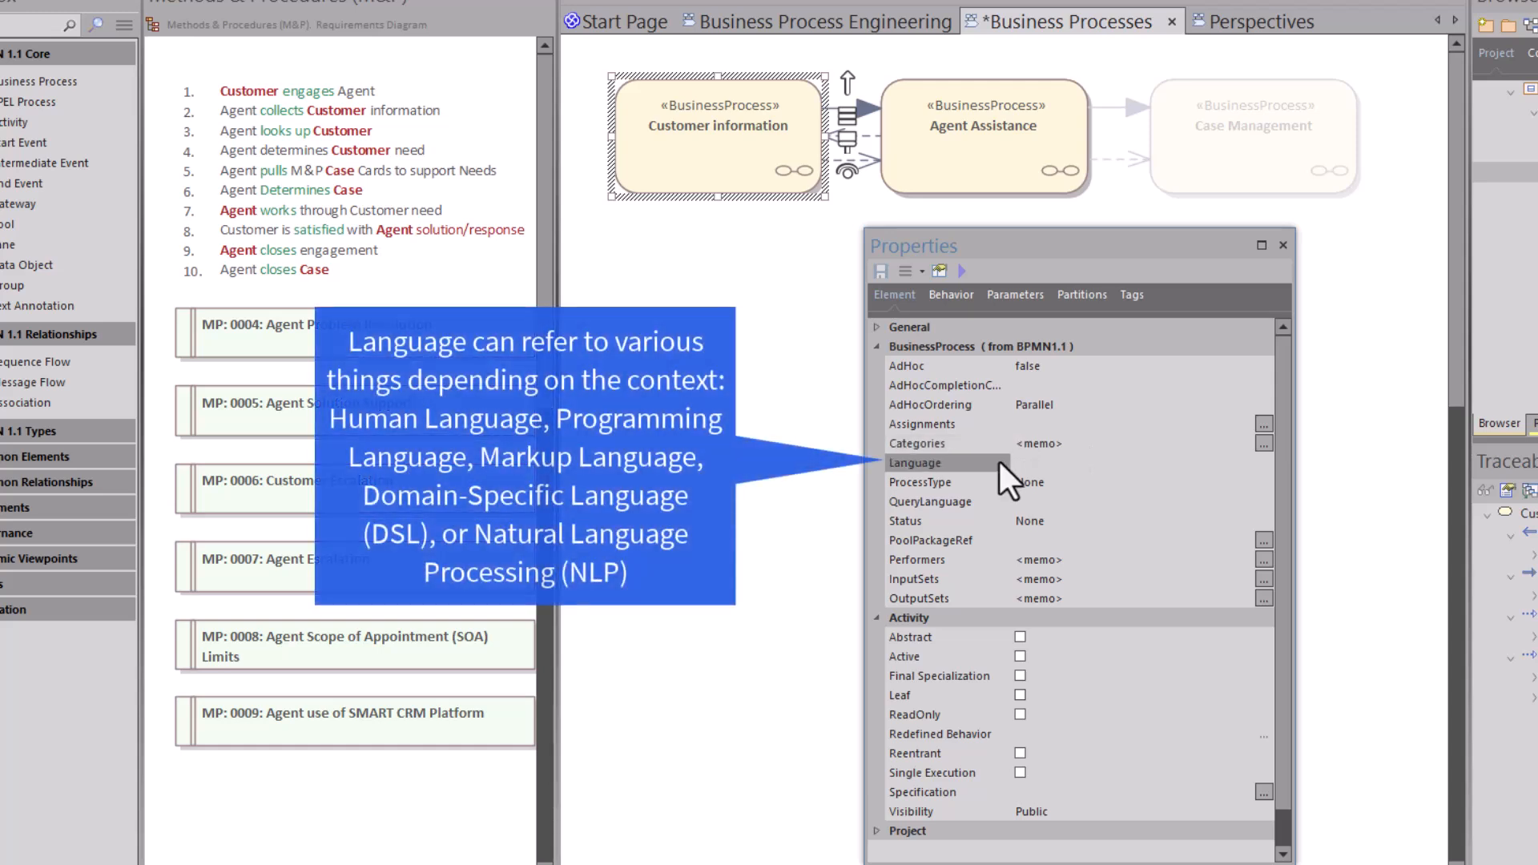
Review the ProcessType options, the QueryLanguage property and the BPMN Status options of the Customer information process
{"action": "left_click", "coordinate": [960, 484]}
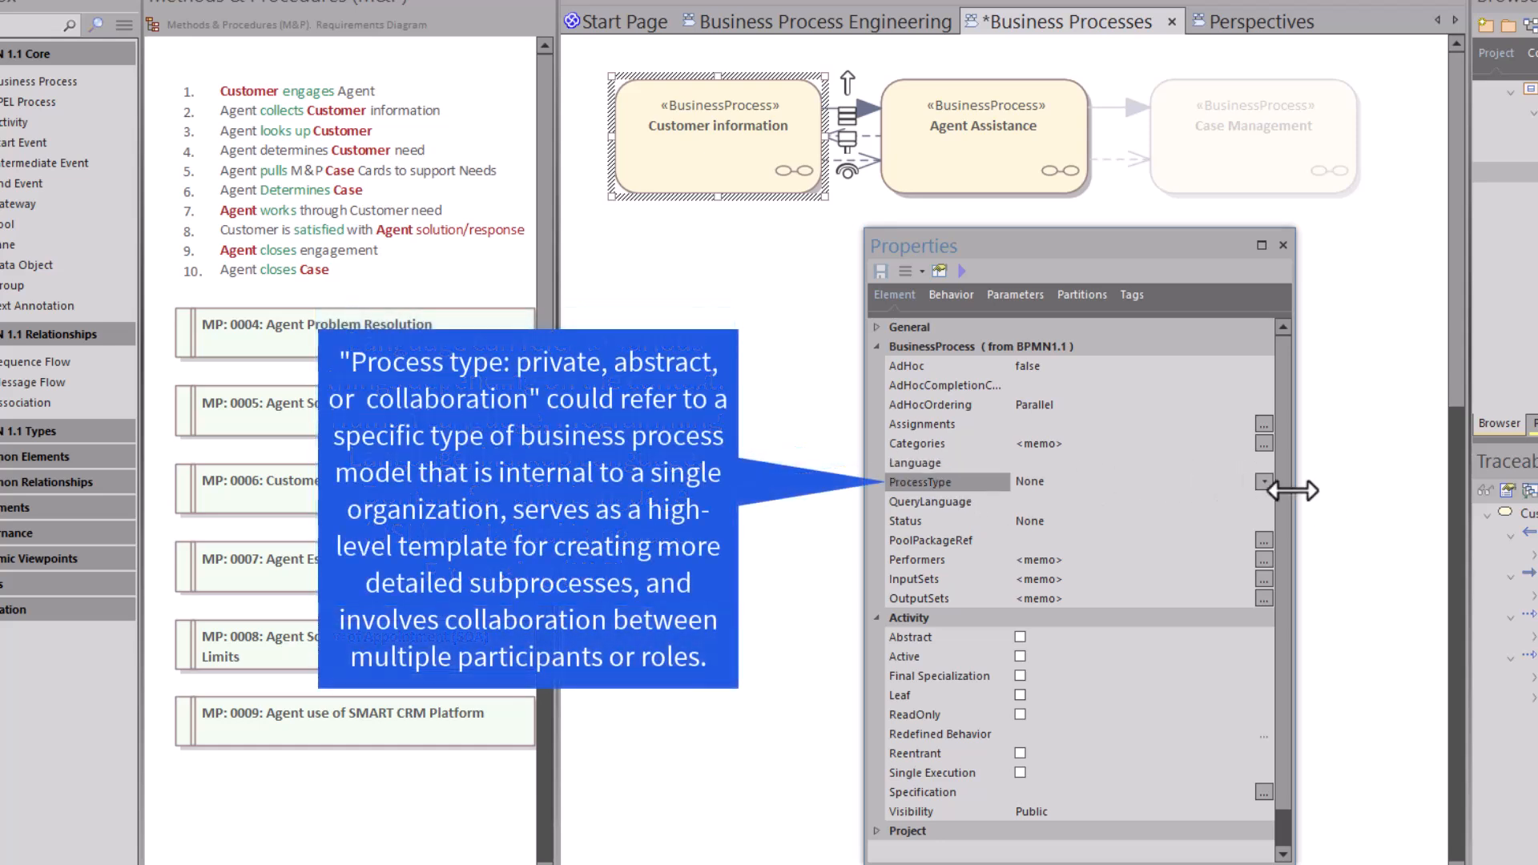
{"action": "left_click", "coordinate": [1264, 483]}
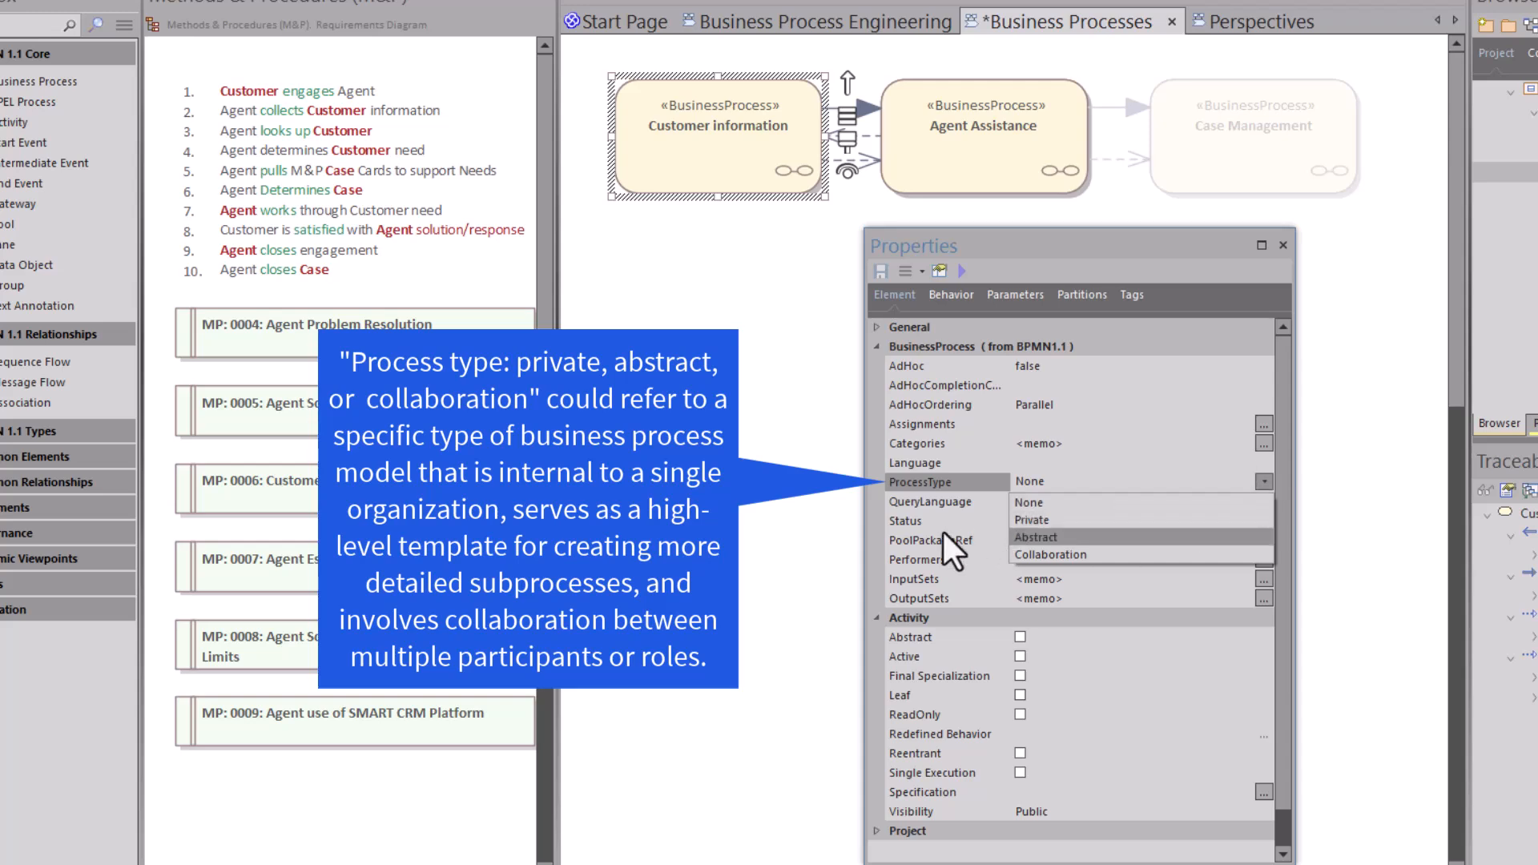
{"action": "left_click", "coordinate": [767, 526]}
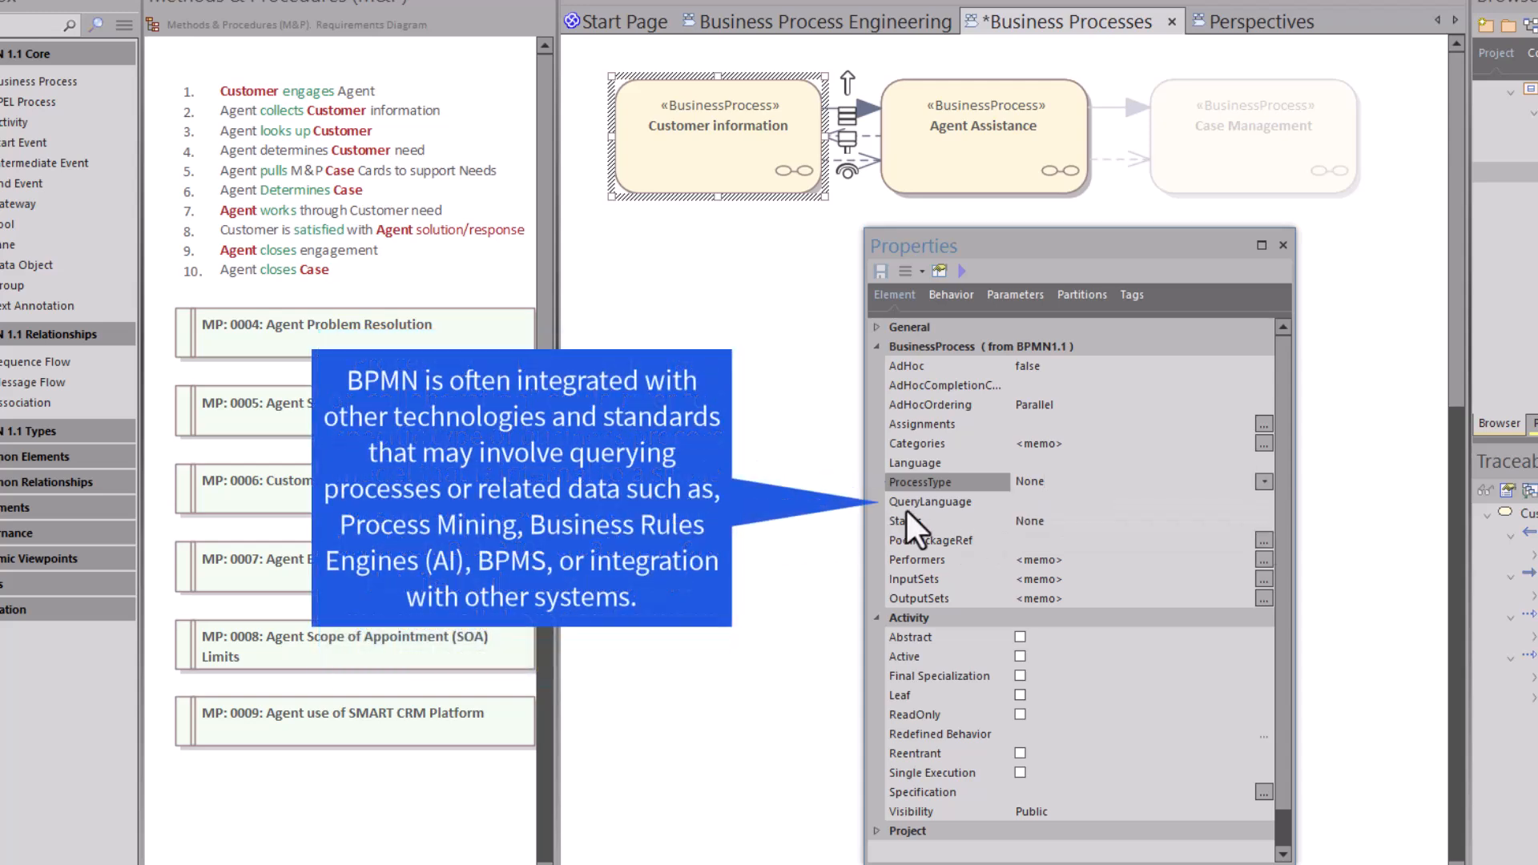
{"action": "left_click", "coordinate": [925, 503]}
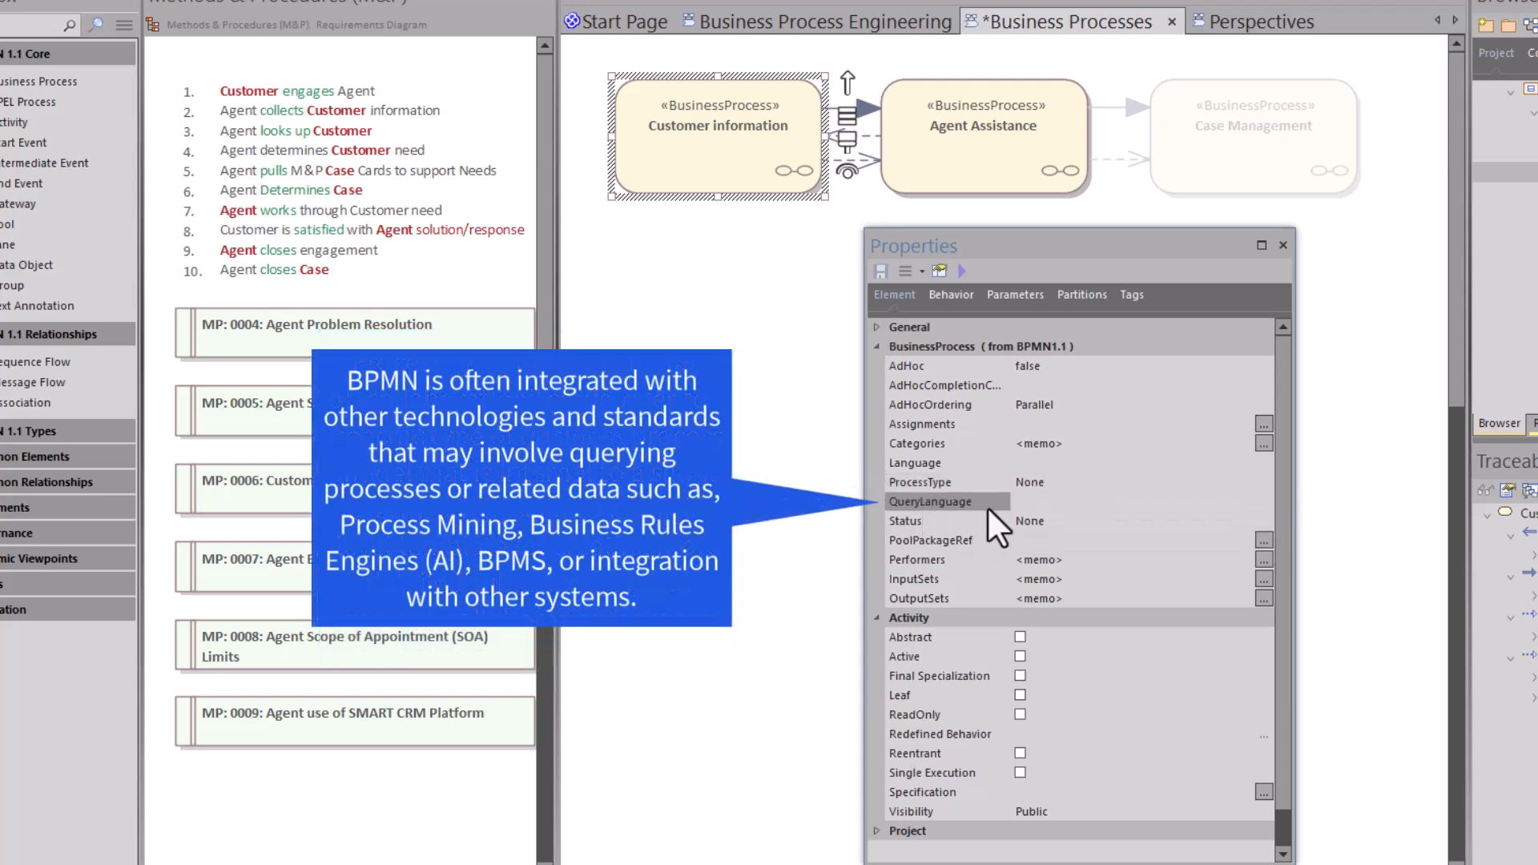
{"action": "left_click", "coordinate": [950, 521]}
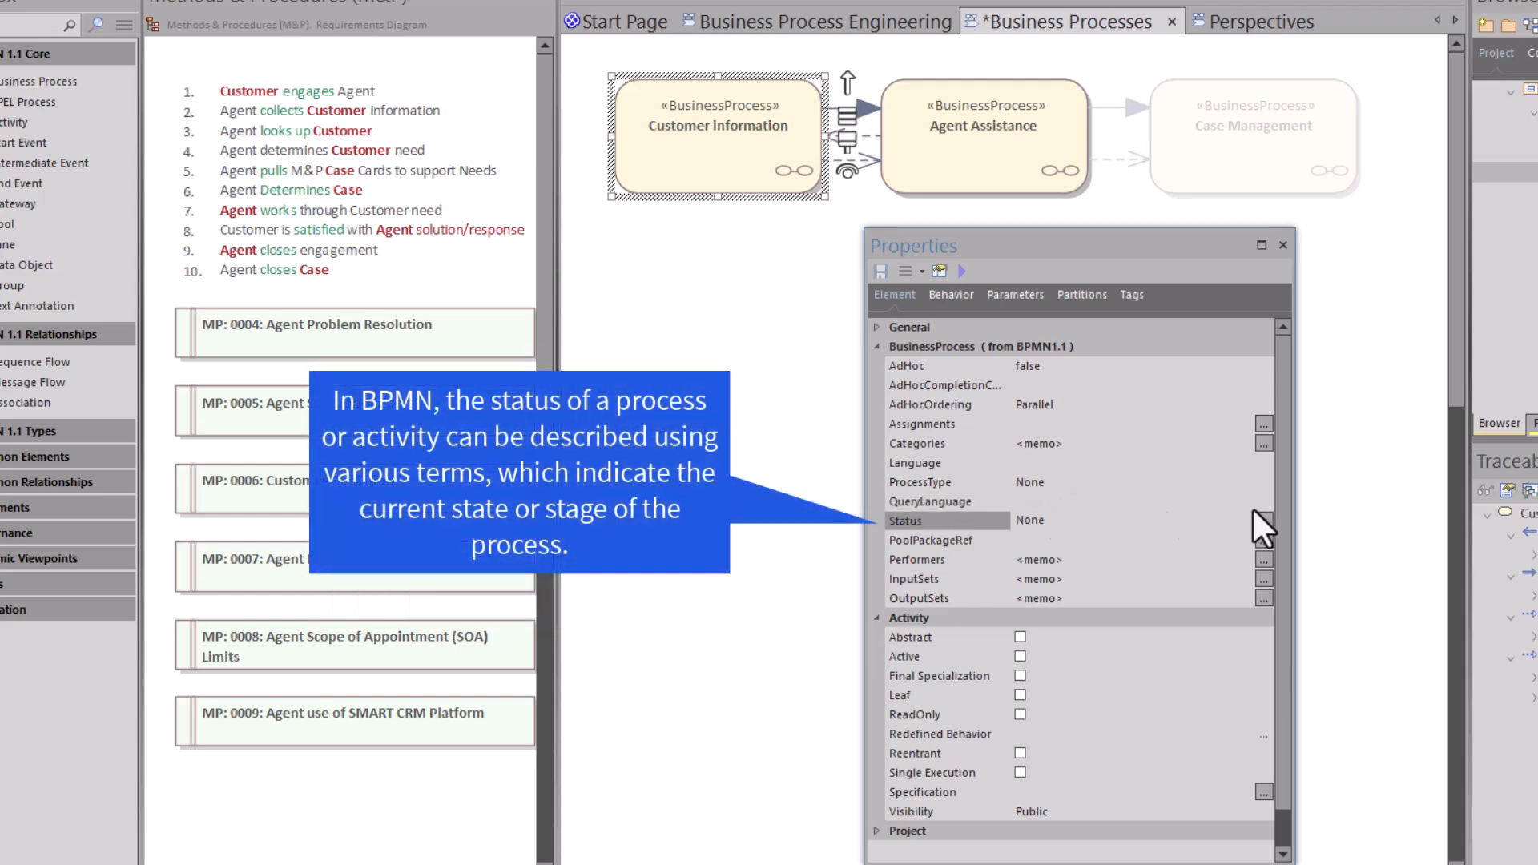
{"action": "left_click", "coordinate": [1263, 519]}
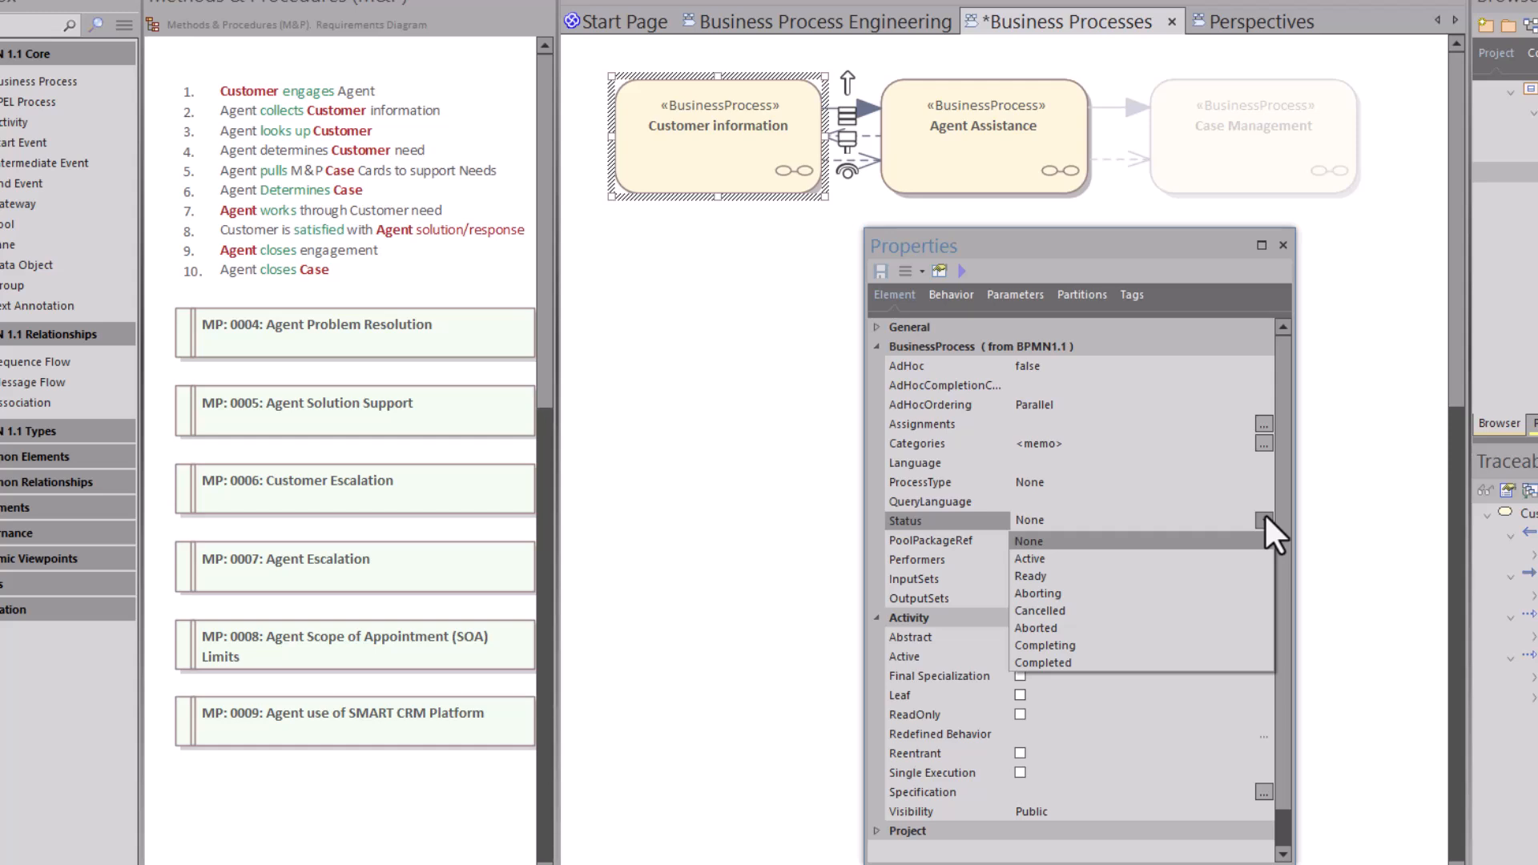
{"action": "left_click", "coordinate": [1264, 517]}
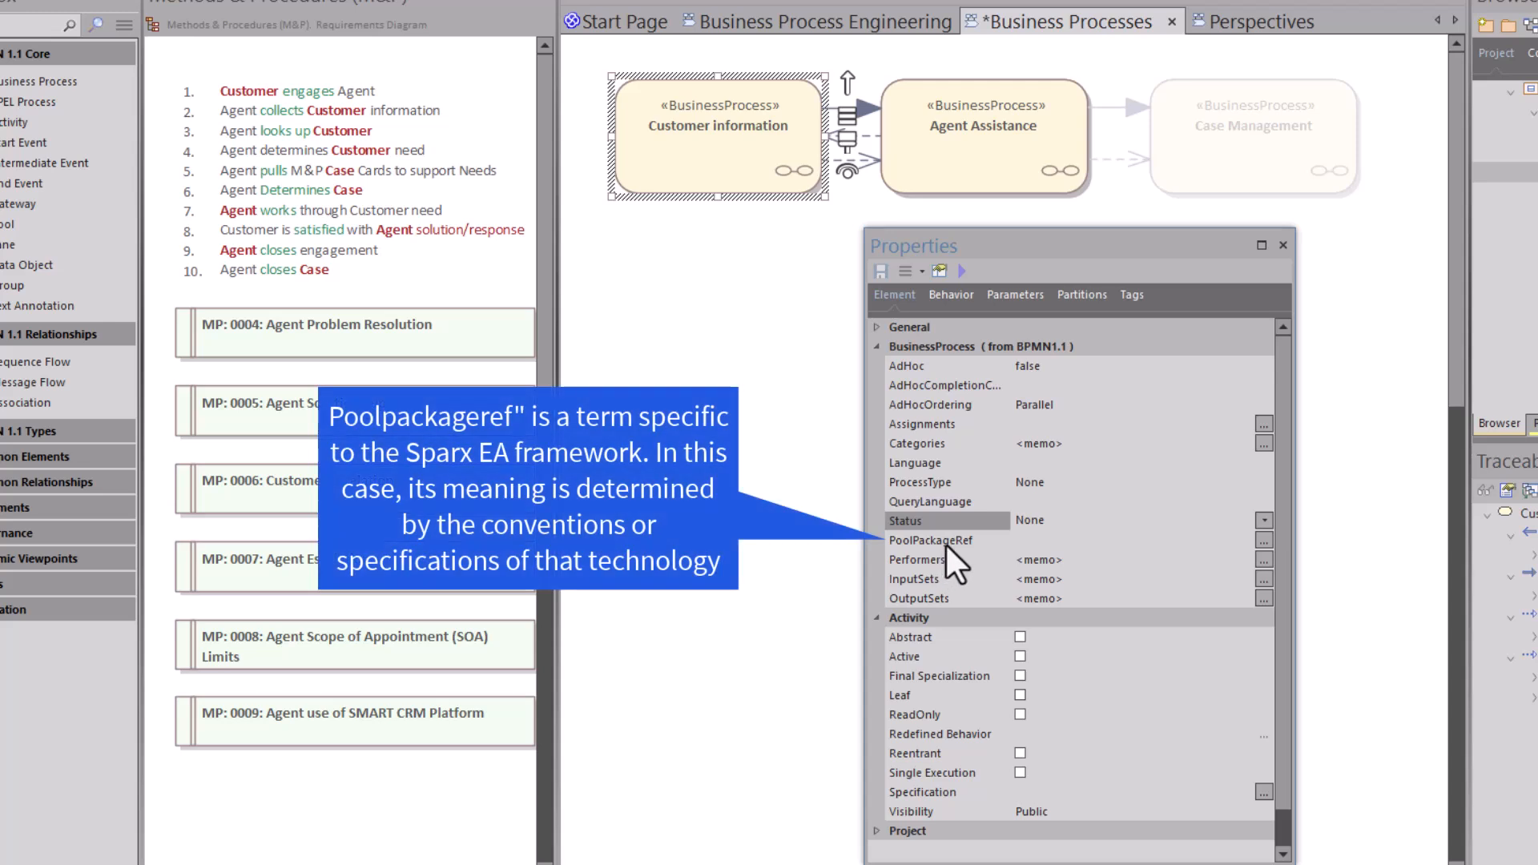
Browse the PoolPackageRef choices to the Perspectives package under CRM using BPMN 1's Pools, and cancel the selection
{"action": "left_click", "coordinate": [1061, 538]}
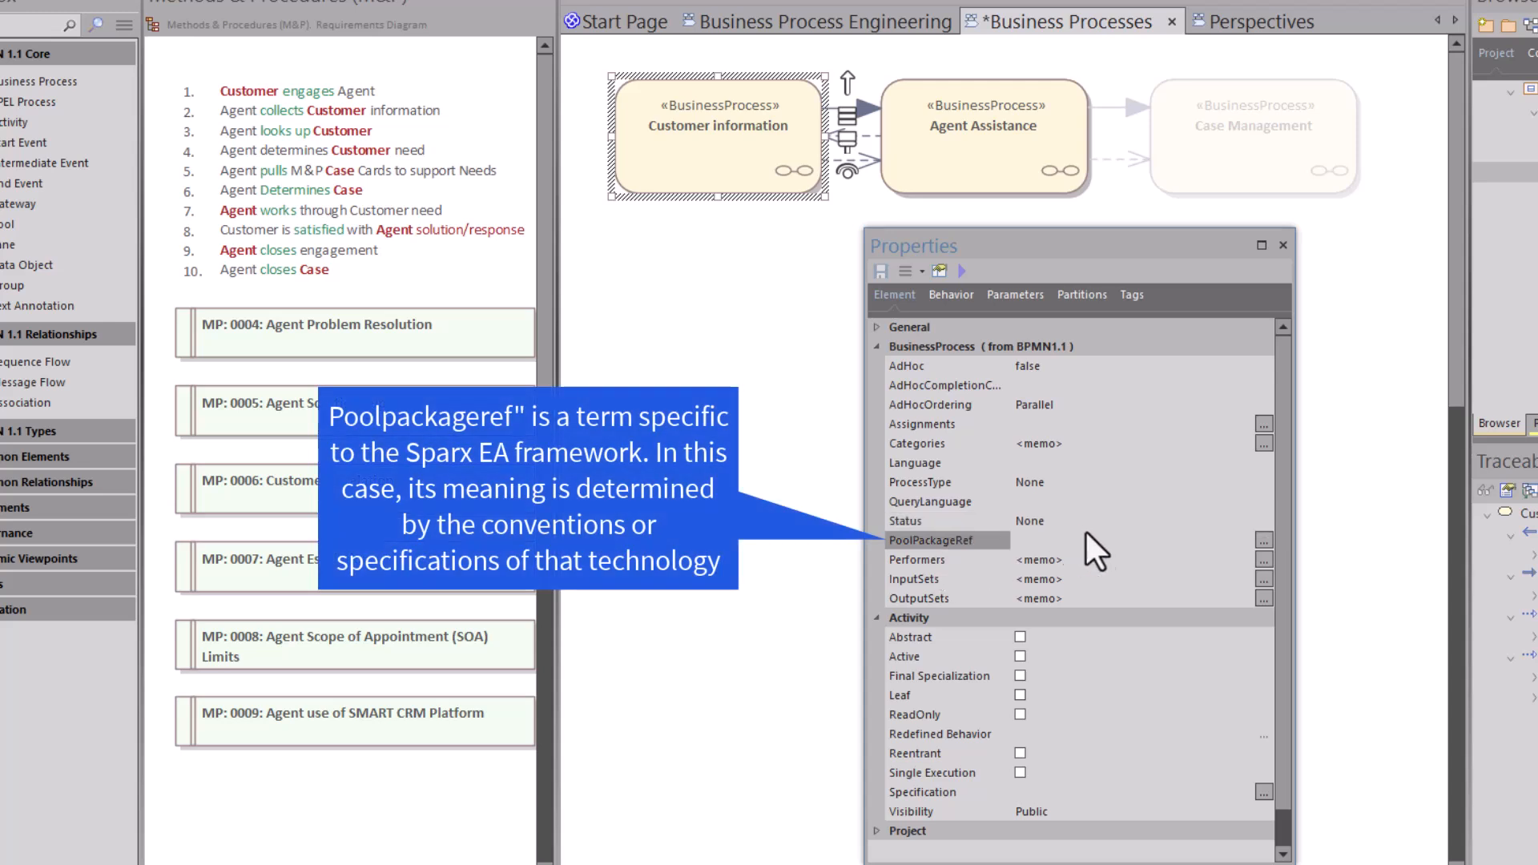
{"action": "left_click", "coordinate": [1259, 541]}
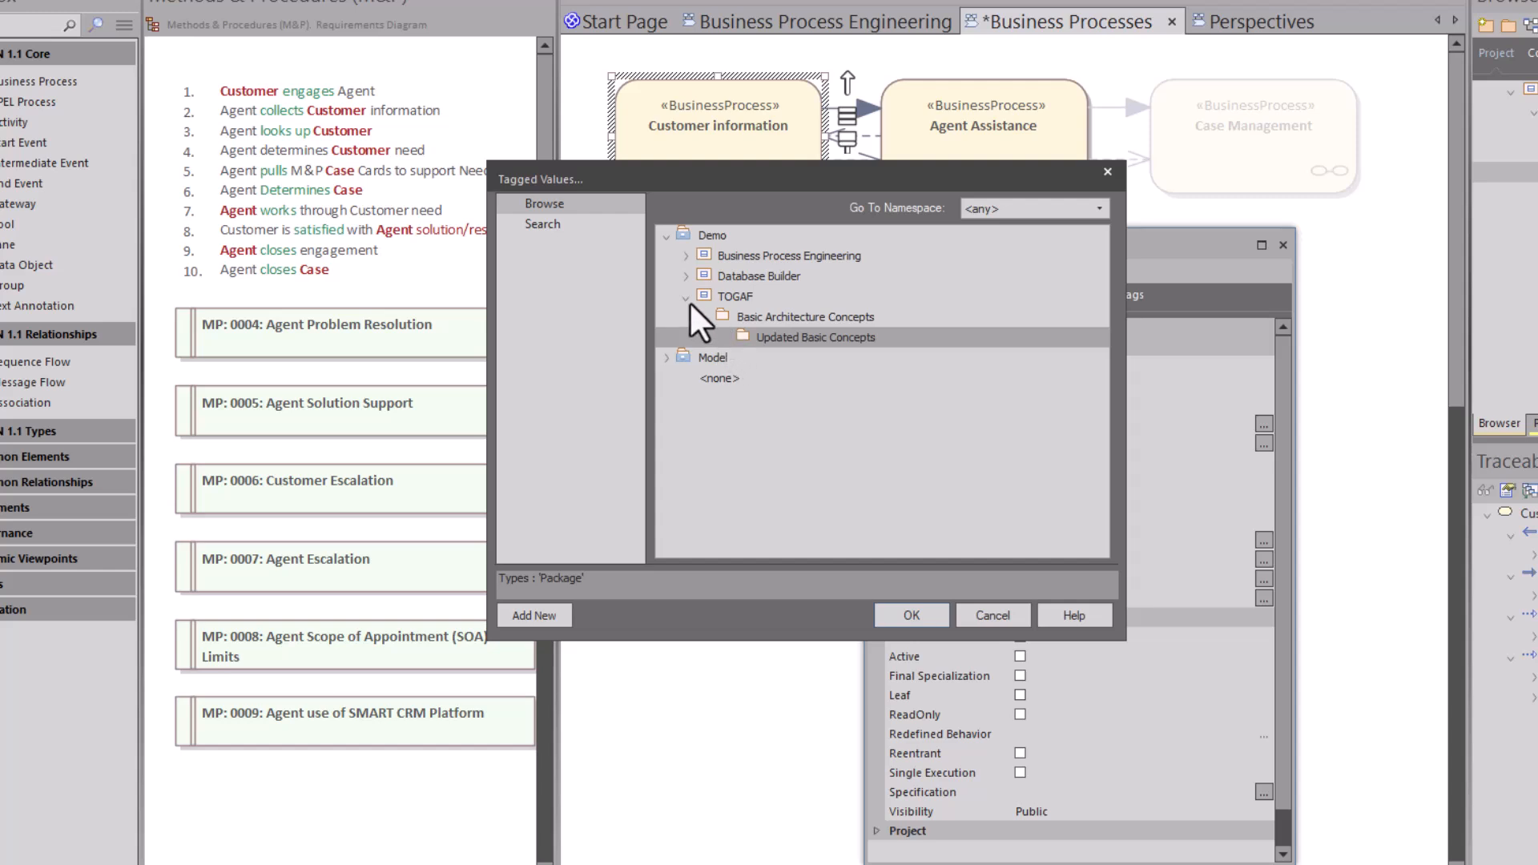
{"action": "left_click", "coordinate": [690, 258]}
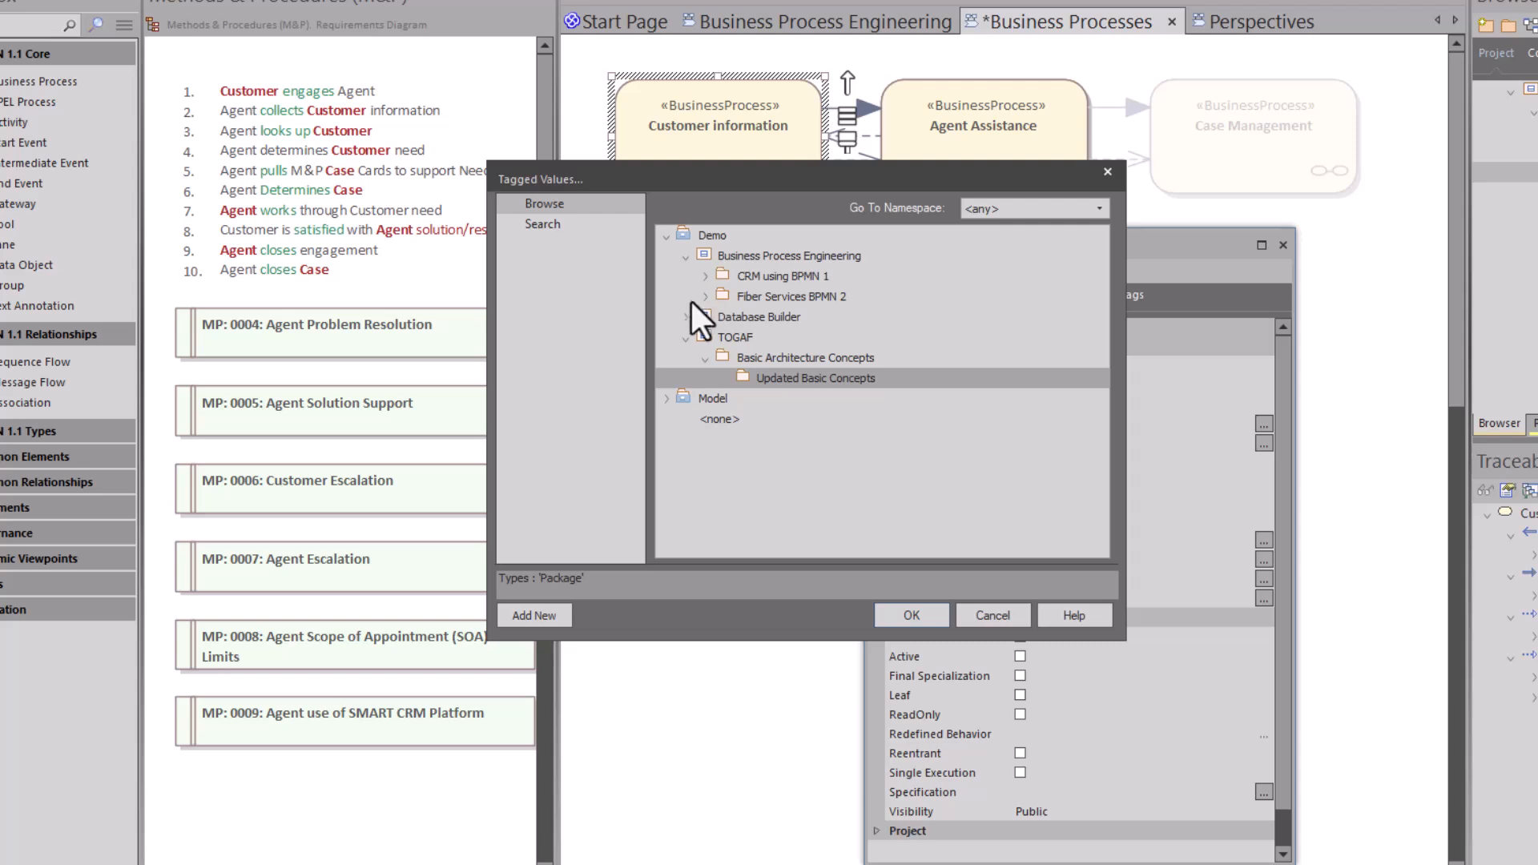
{"action": "left_click", "coordinate": [705, 277]}
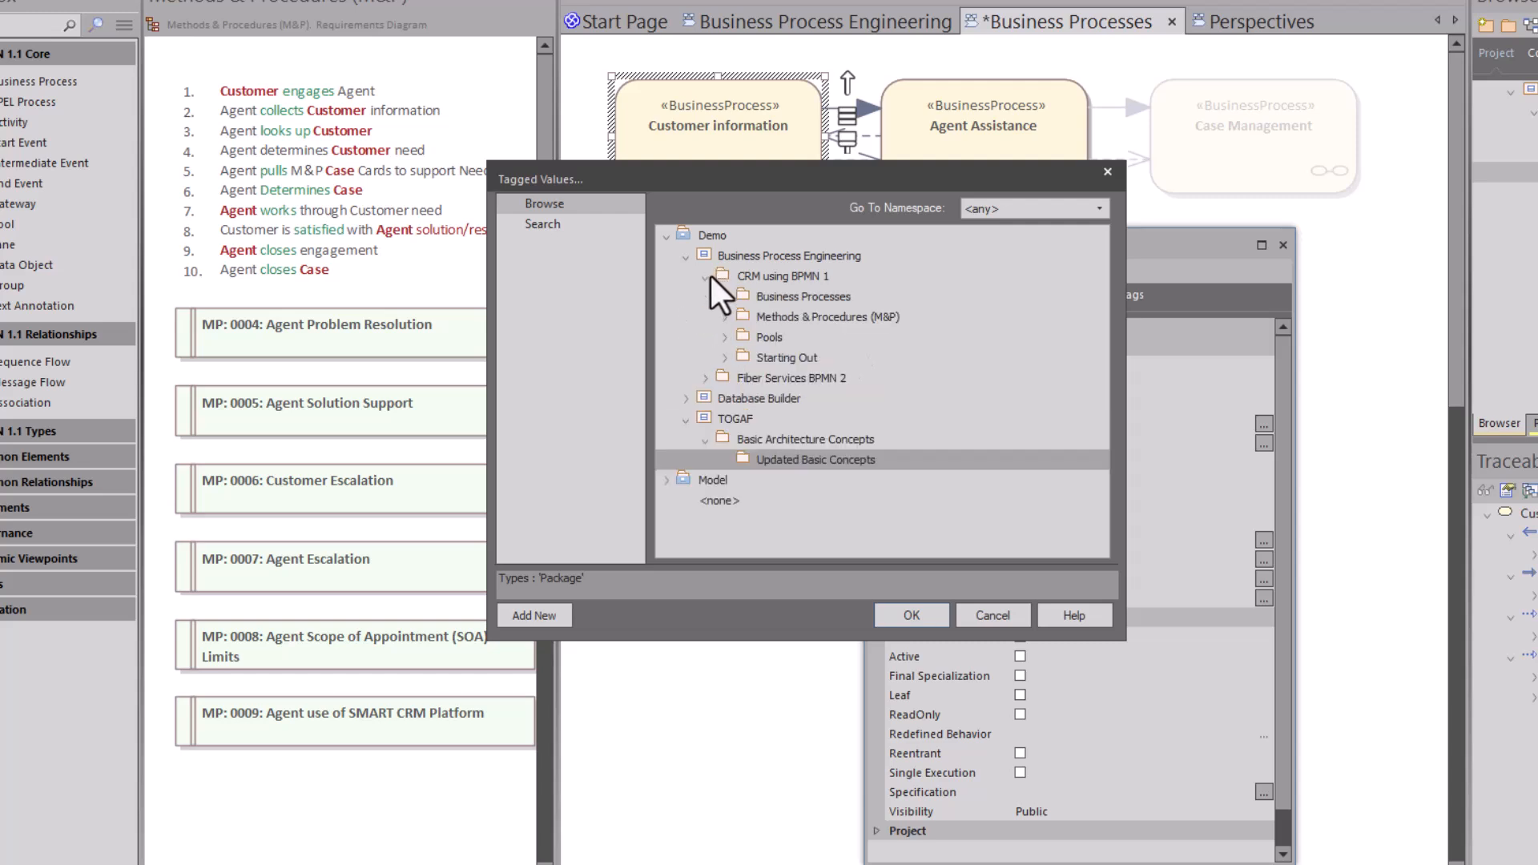
{"action": "left_click", "coordinate": [724, 332]}
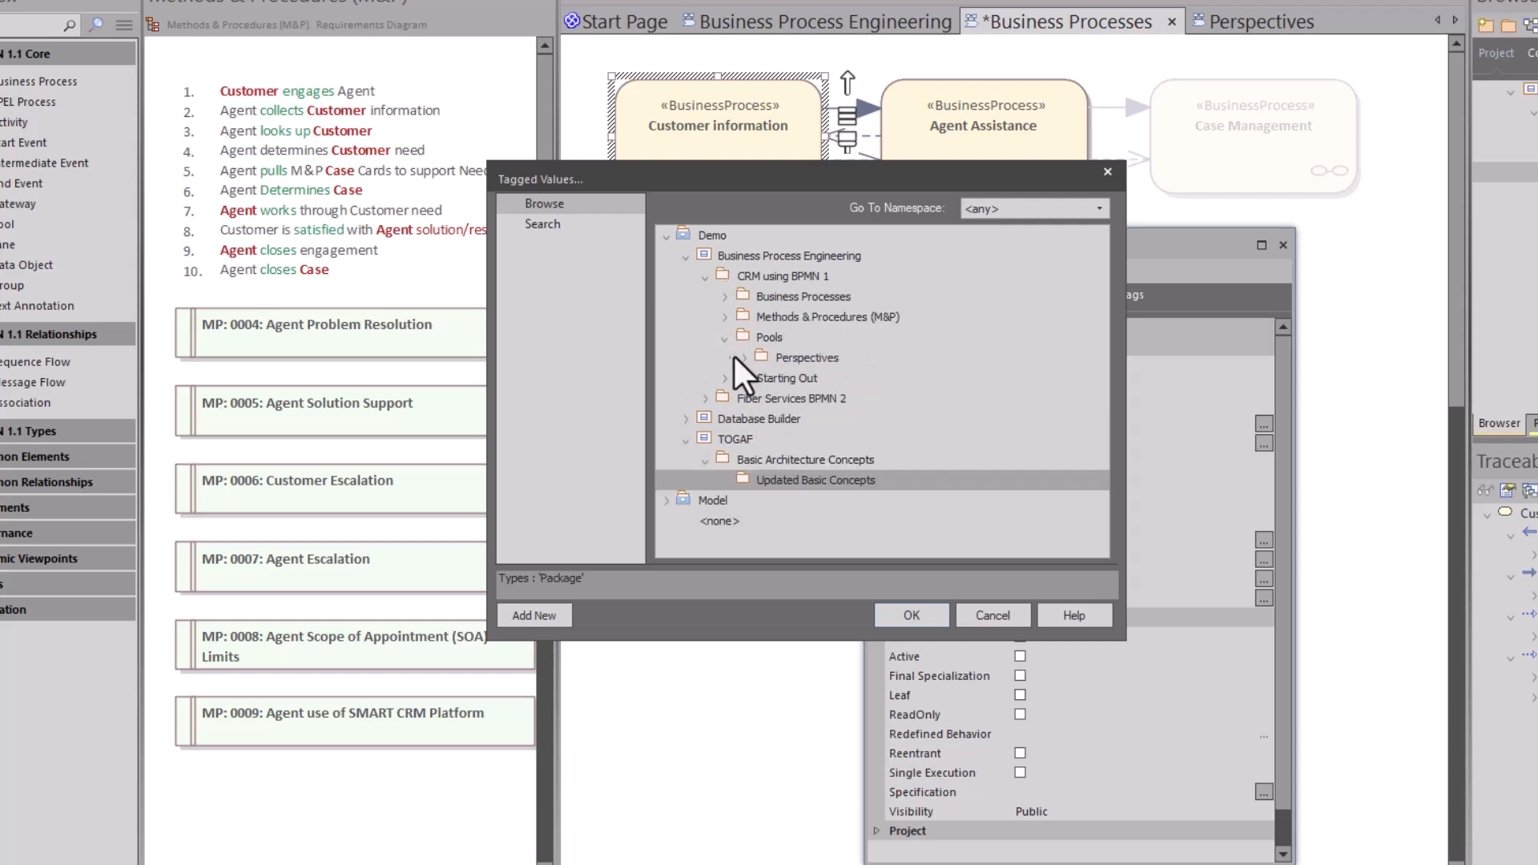
{"action": "left_click", "coordinate": [753, 358]}
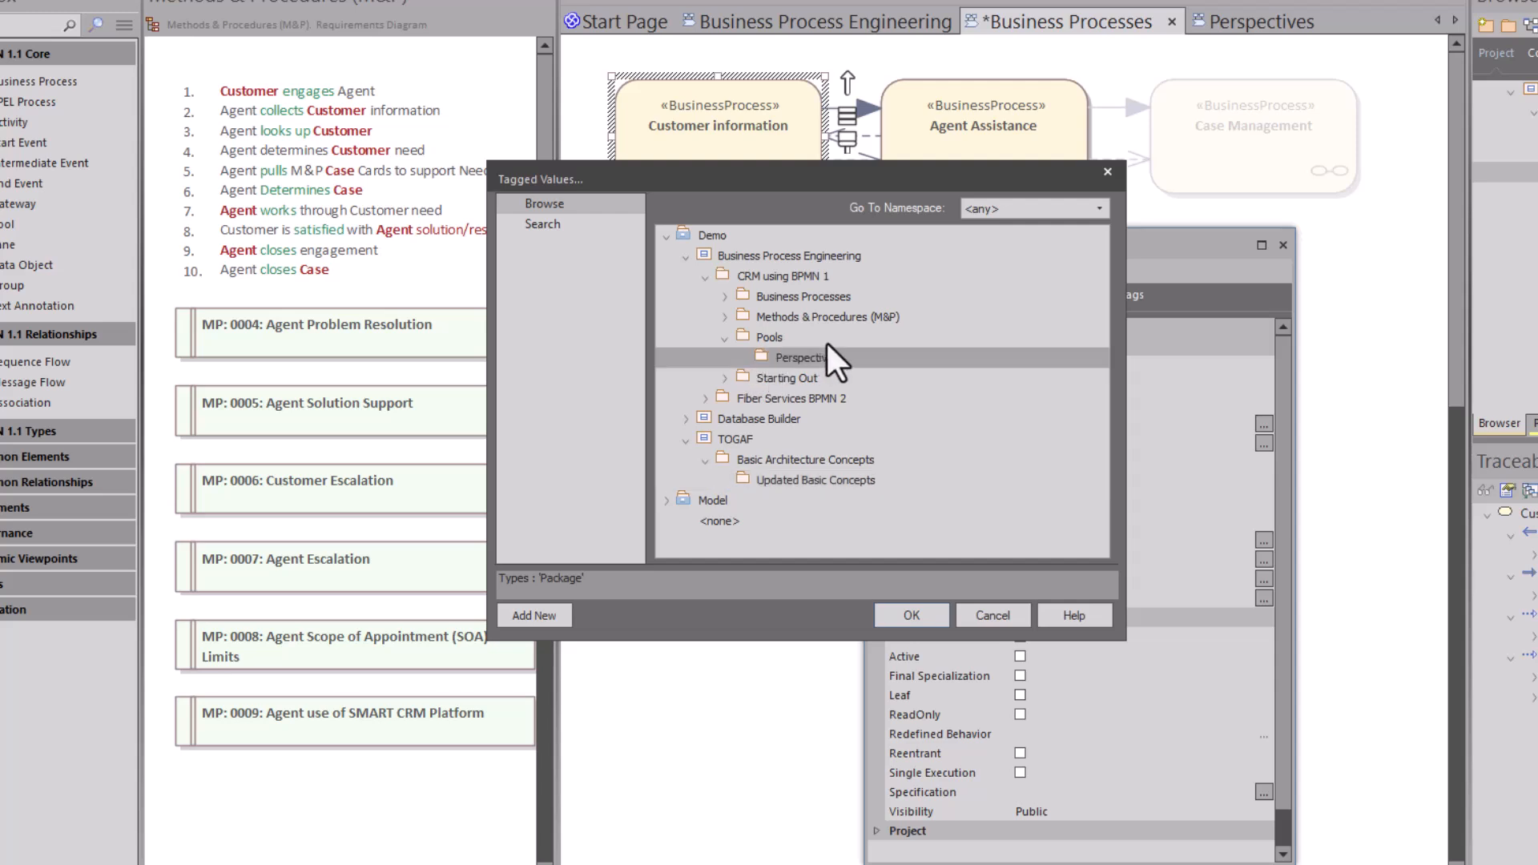
{"action": "left_click", "coordinate": [995, 621]}
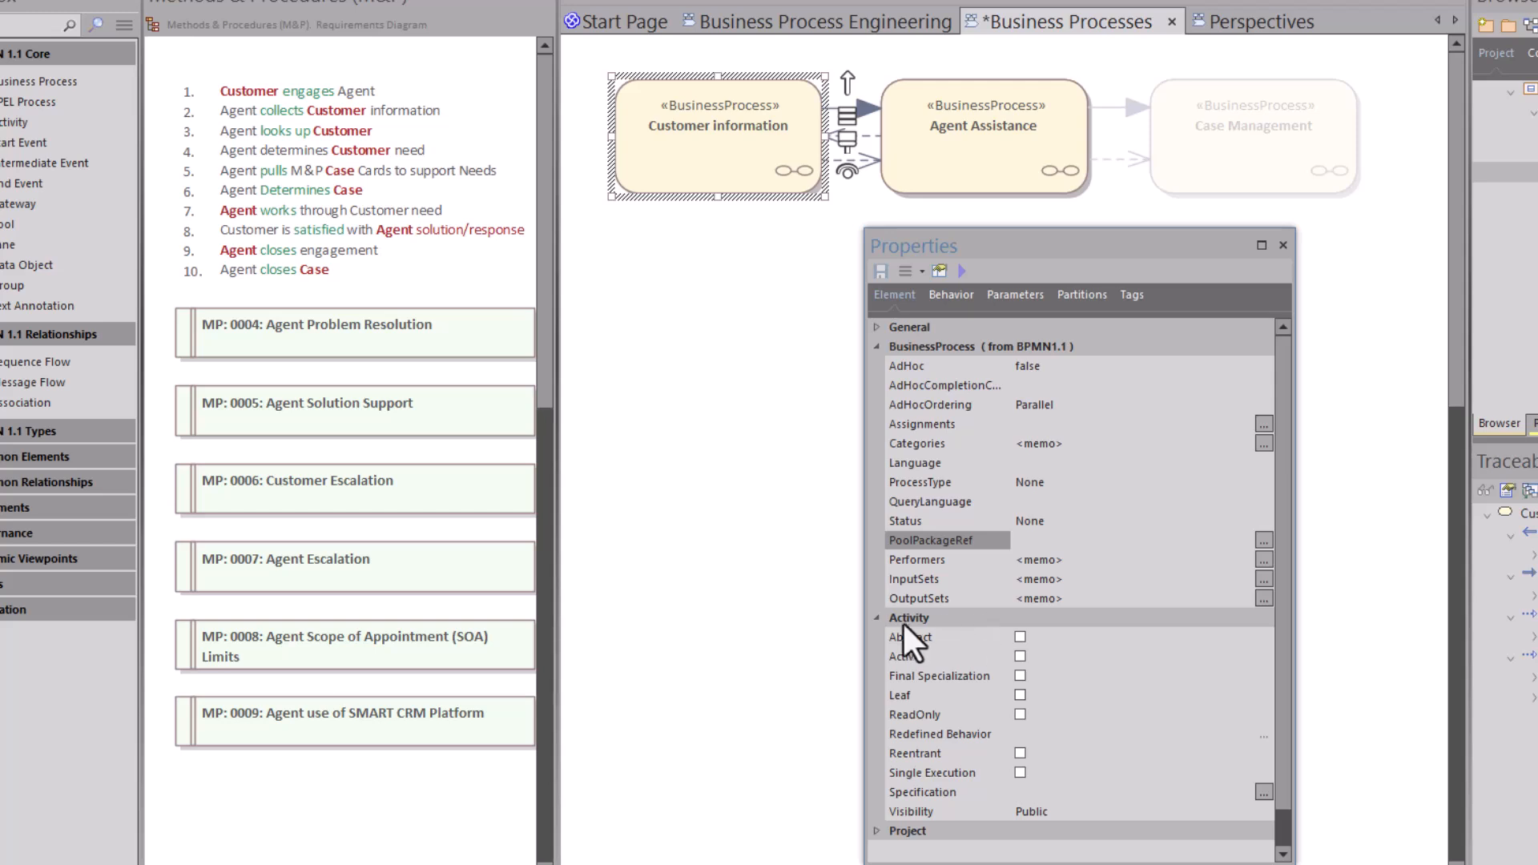
Review the Performers, InputSets and OutputSets properties of the Customer information process
{"action": "left_click", "coordinate": [953, 563]}
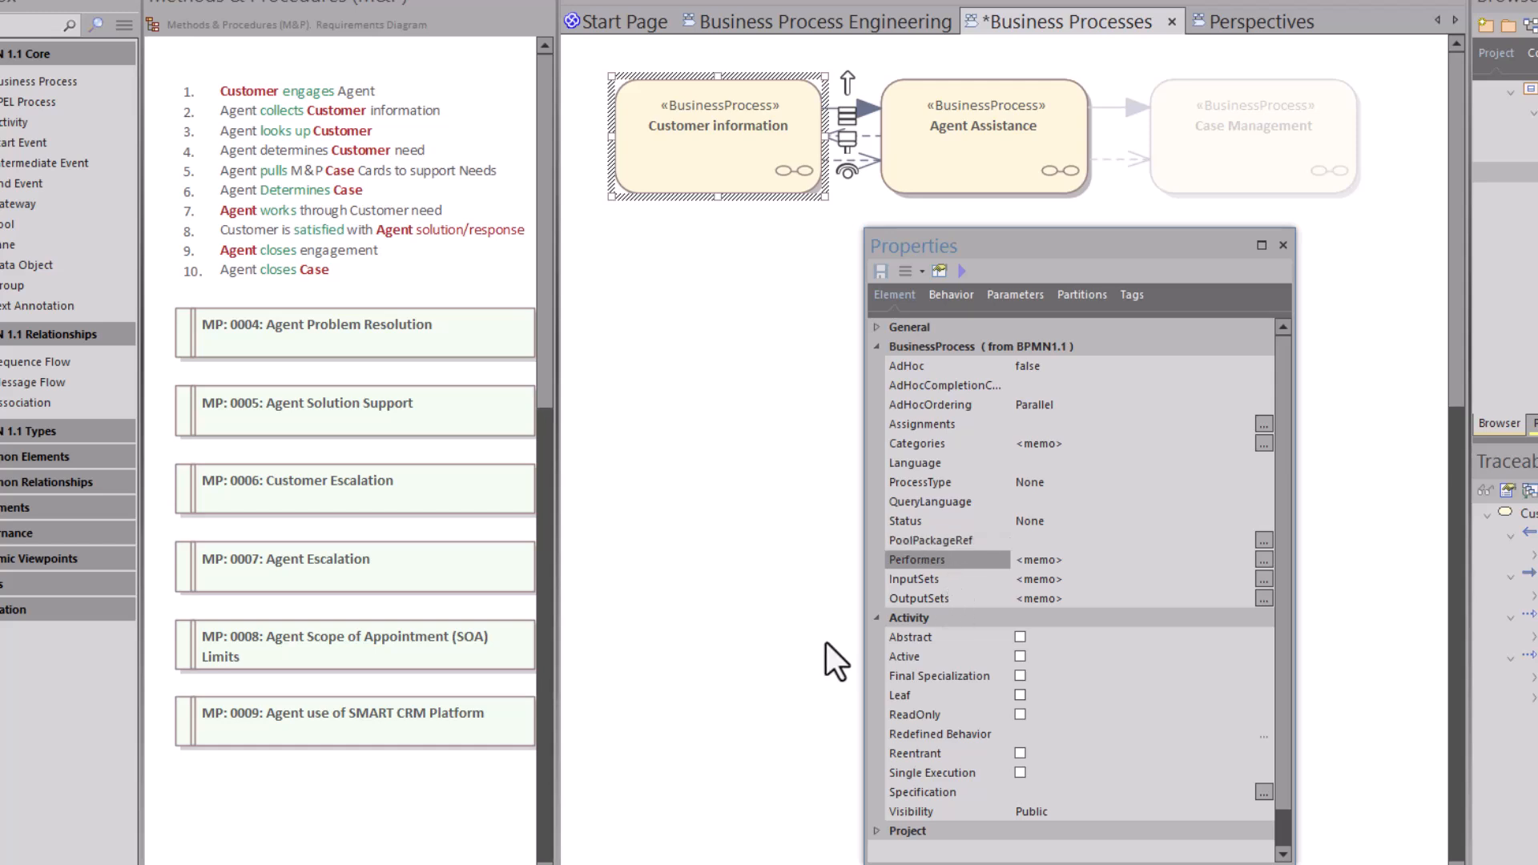
{"action": "left_click", "coordinate": [763, 659]}
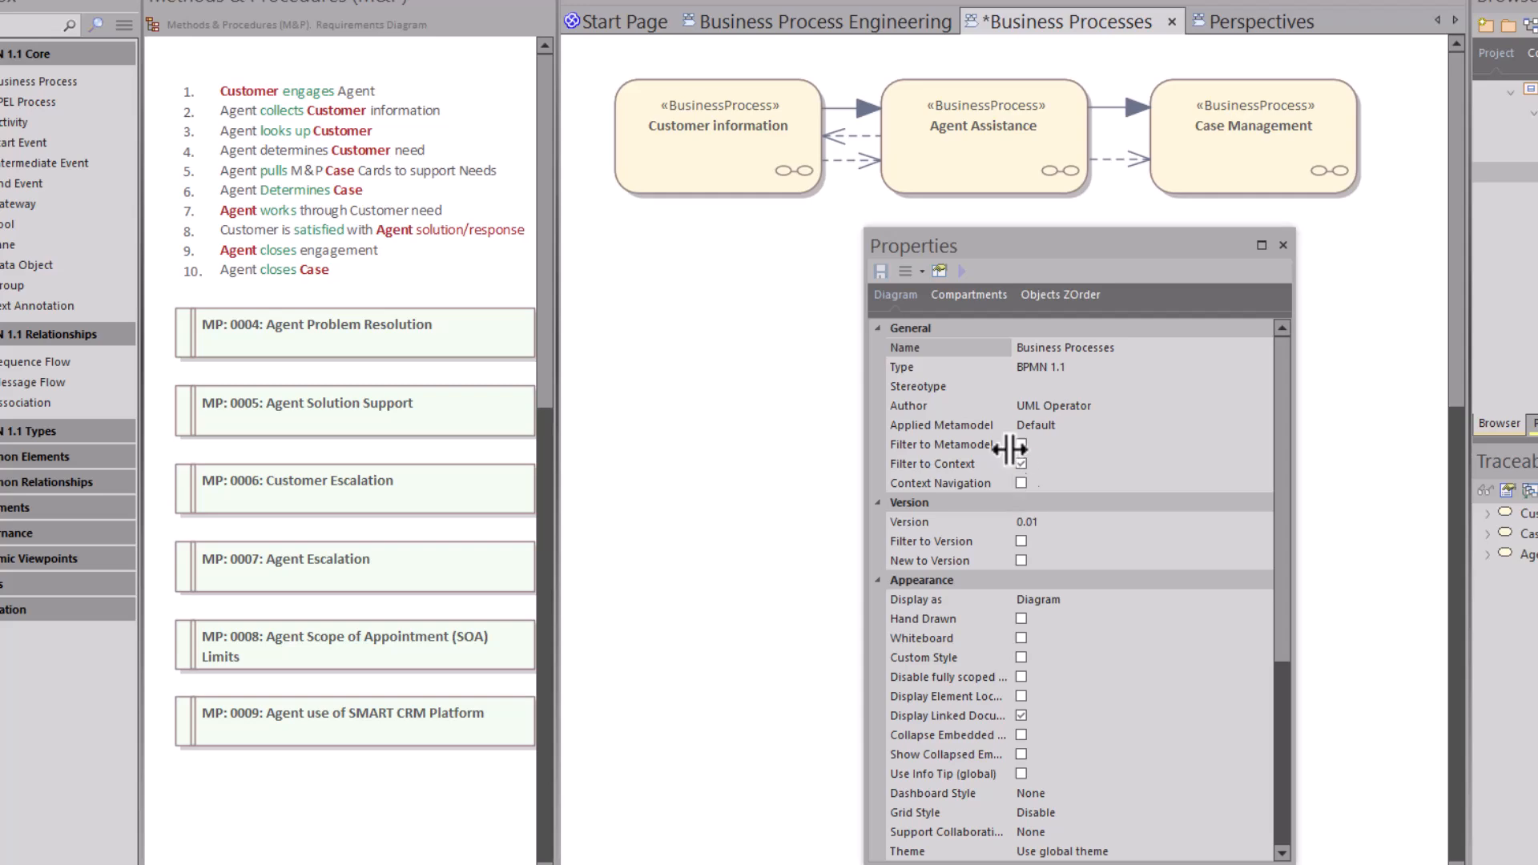
{"action": "left_click", "coordinate": [761, 165]}
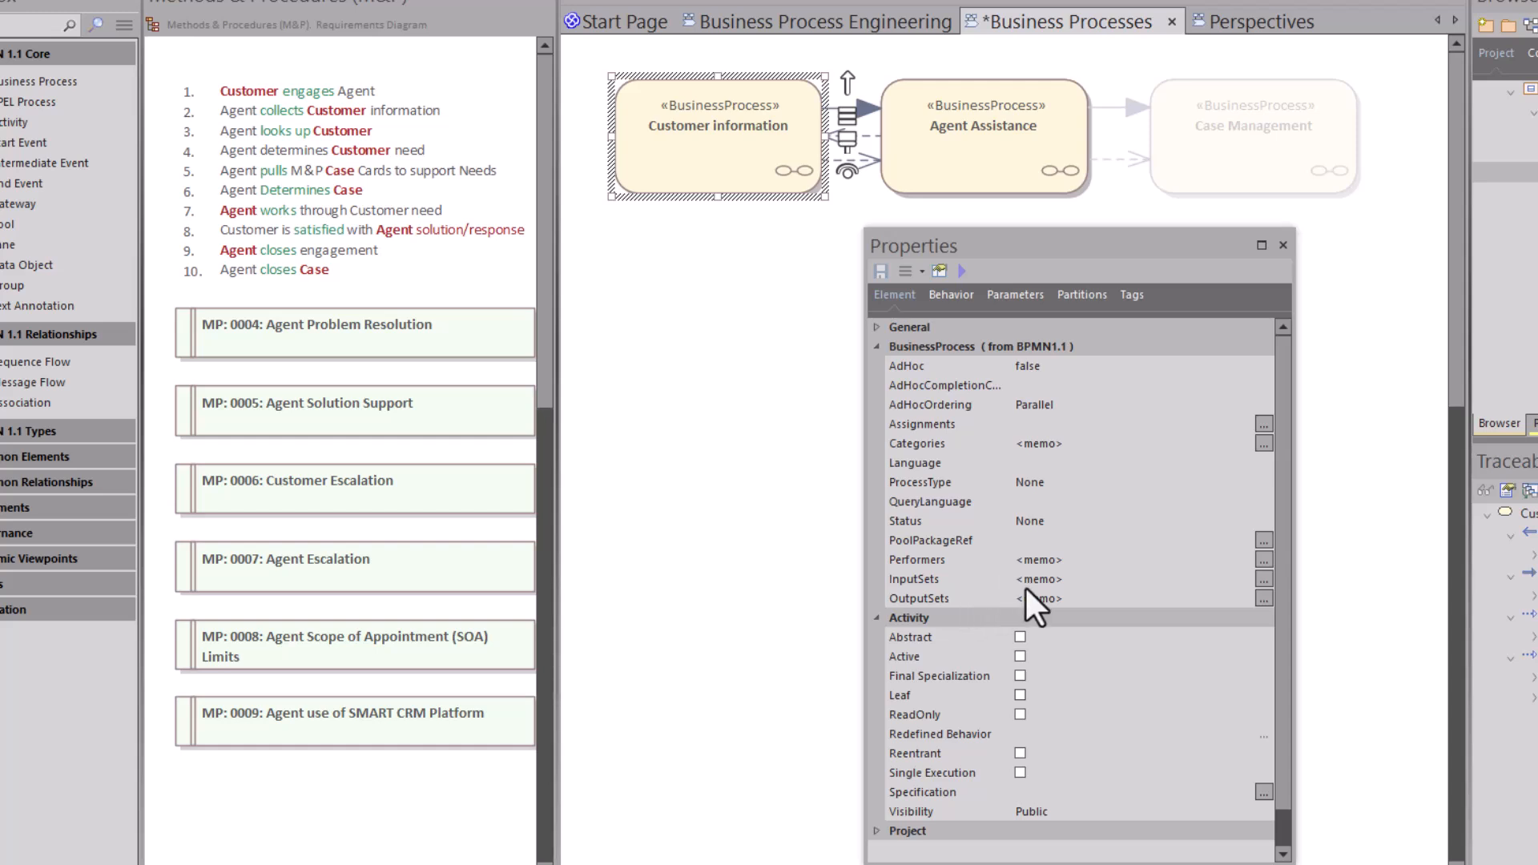
Collapse the BusinessProcess properties and examine the Activity properties, starting with Abstract
{"action": "left_click", "coordinate": [875, 347]}
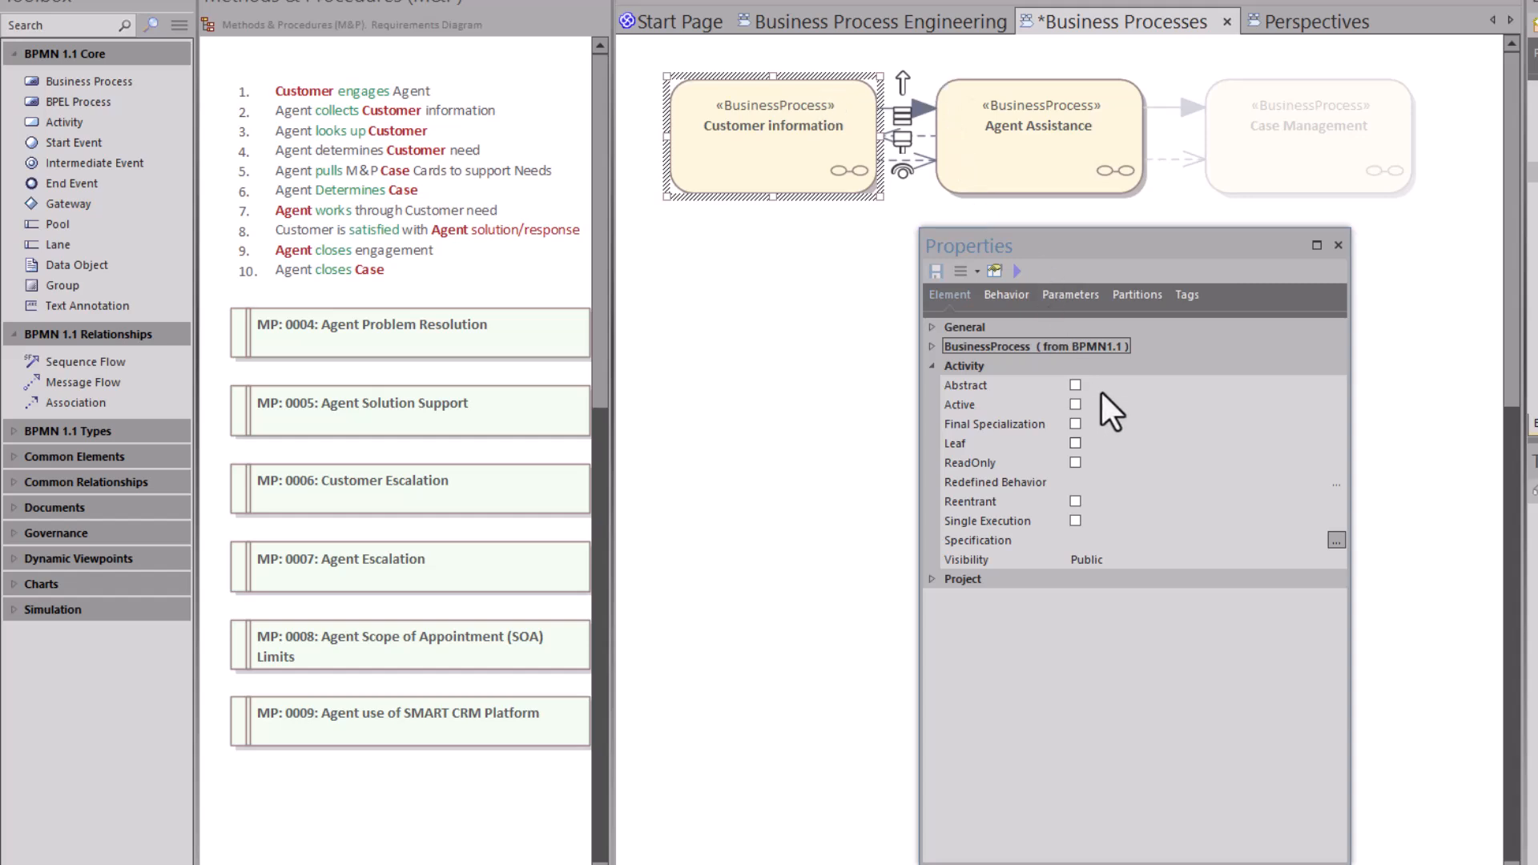
{"action": "left_click", "coordinate": [1077, 388]}
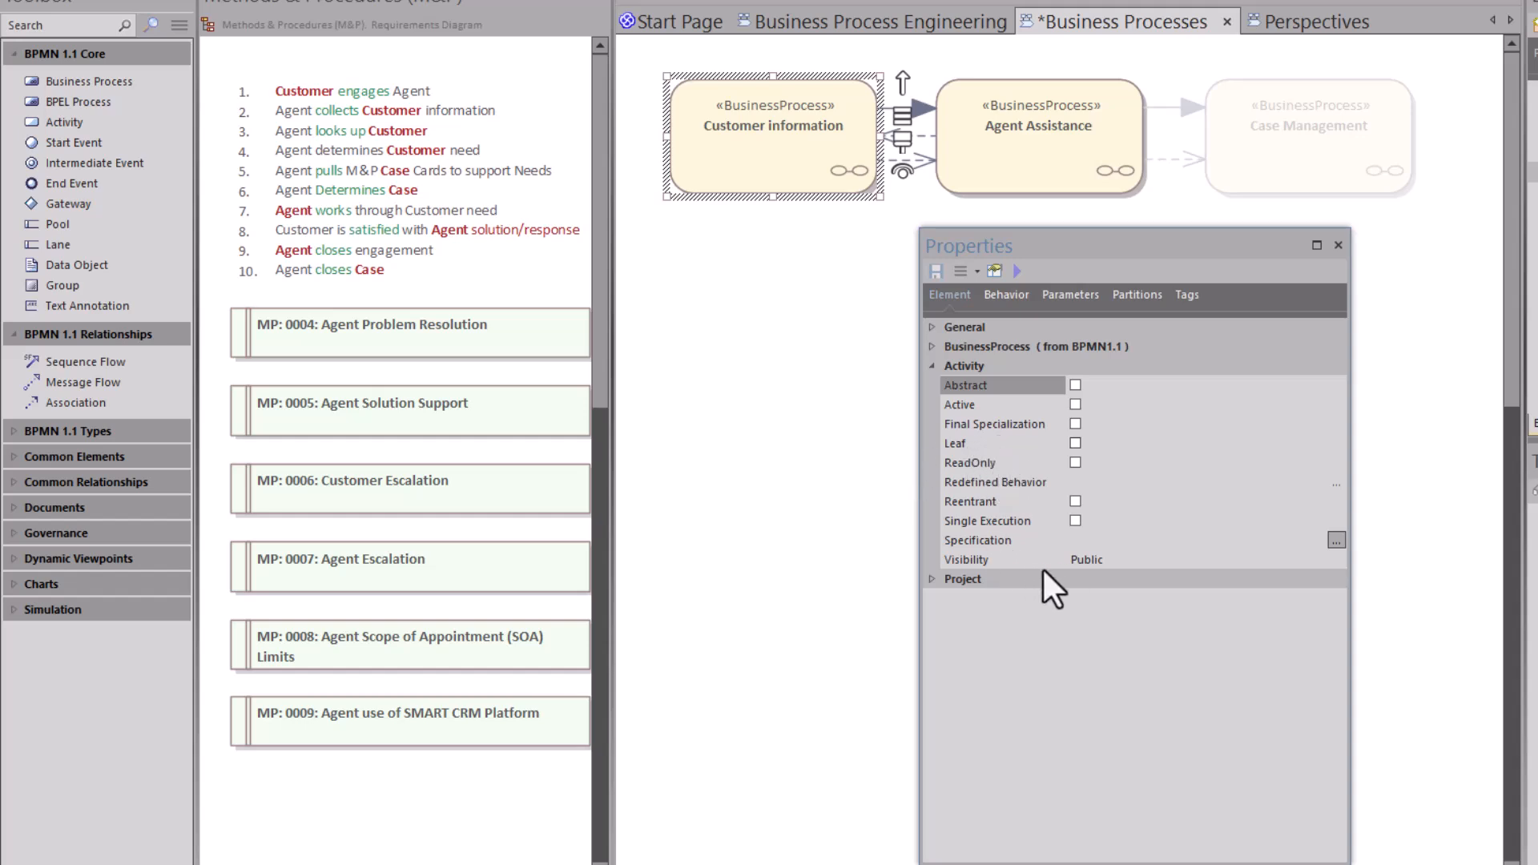
Check the Visibility options of the Customer information process, collapse its Activity properties and review its Project properties
{"action": "left_click", "coordinate": [1117, 559]}
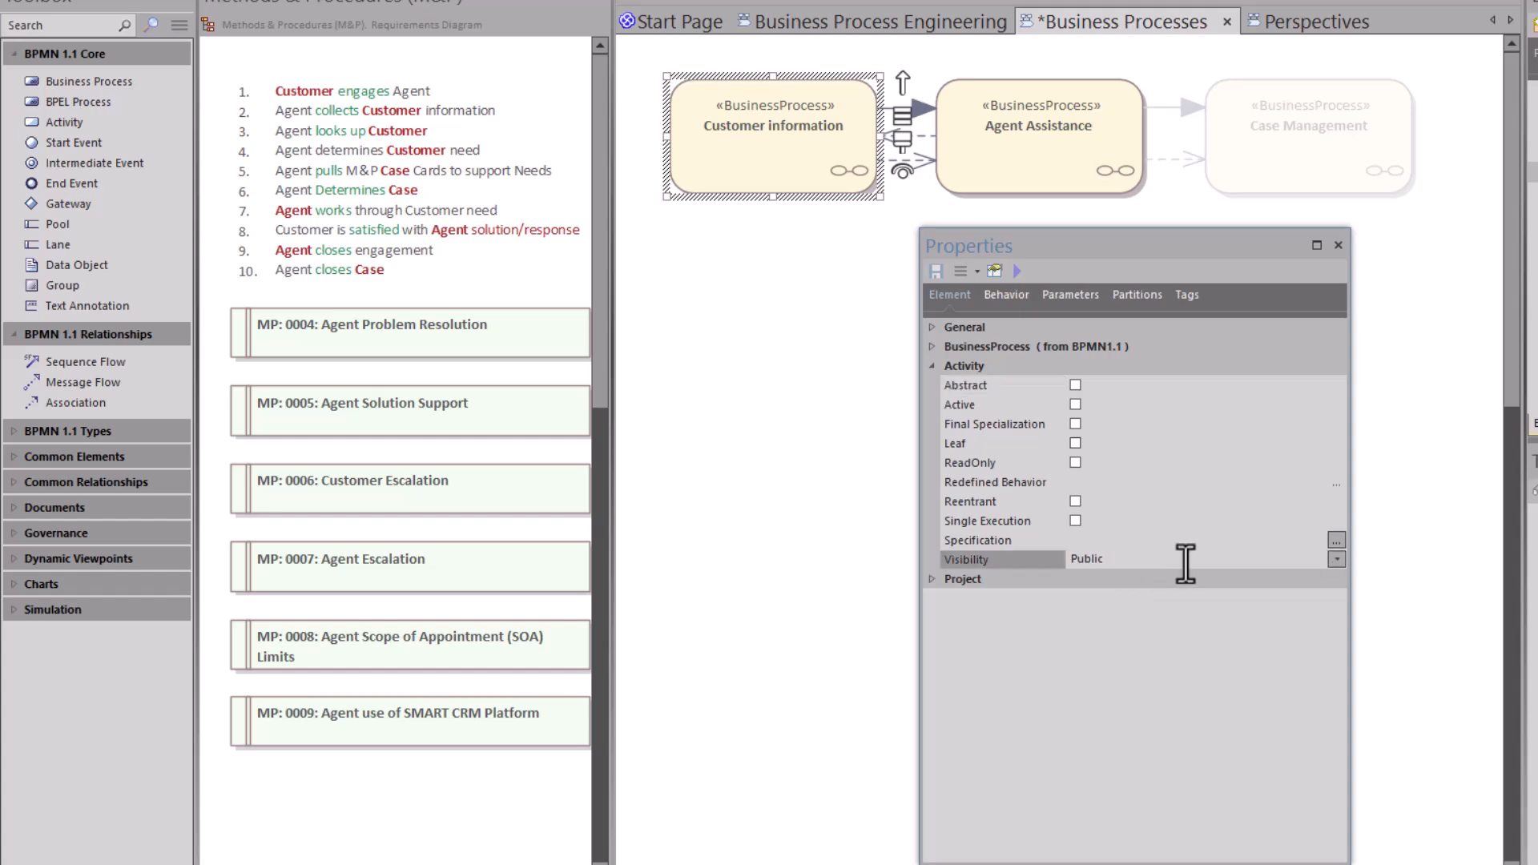
{"action": "left_click", "coordinate": [1343, 563]}
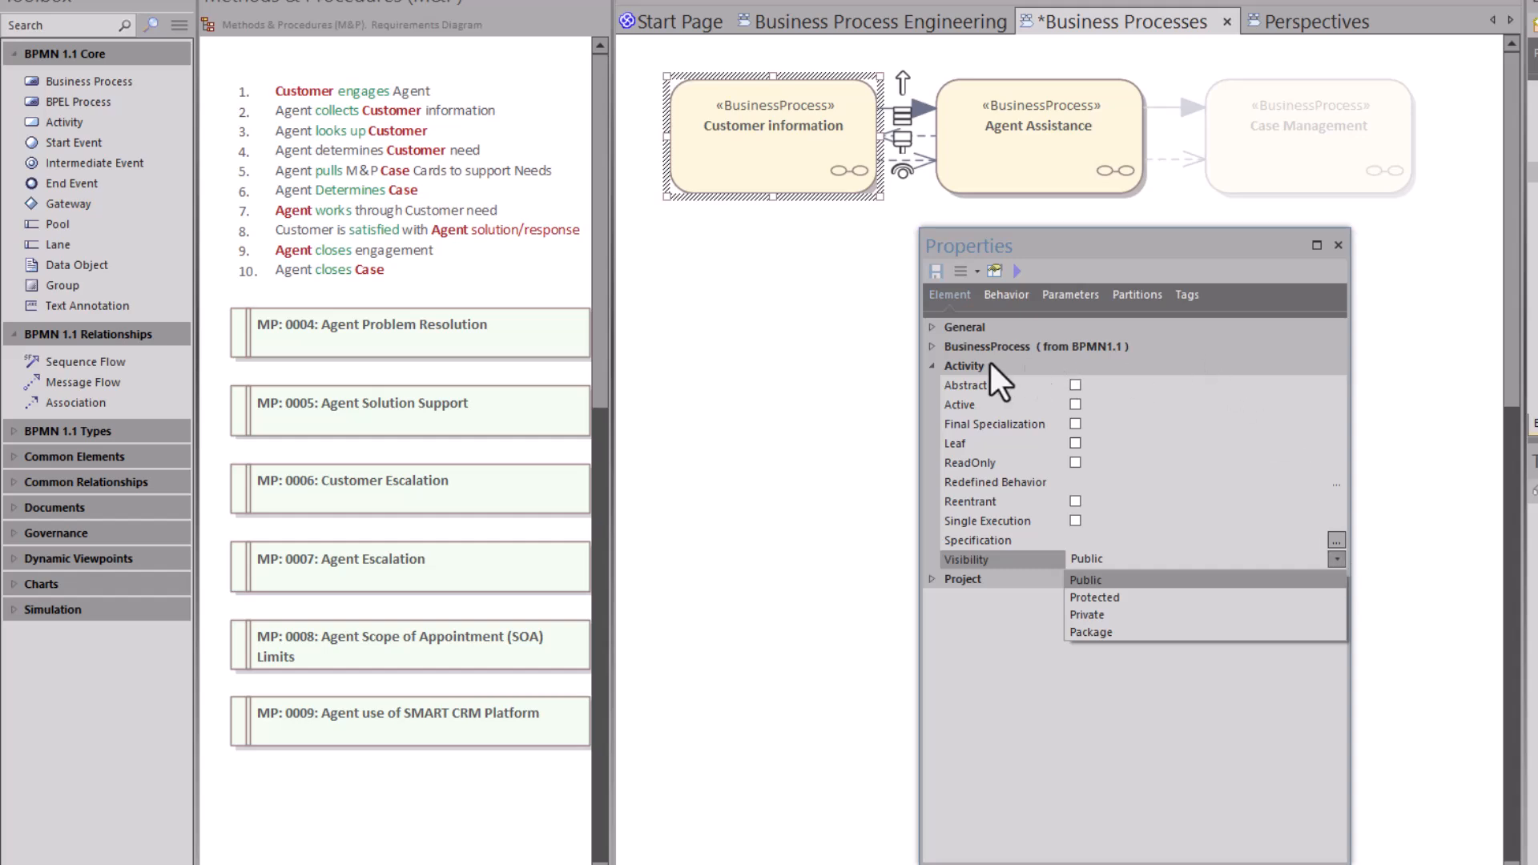
{"action": "left_click", "coordinate": [928, 364]}
{"action": "left_click", "coordinate": [933, 366]}
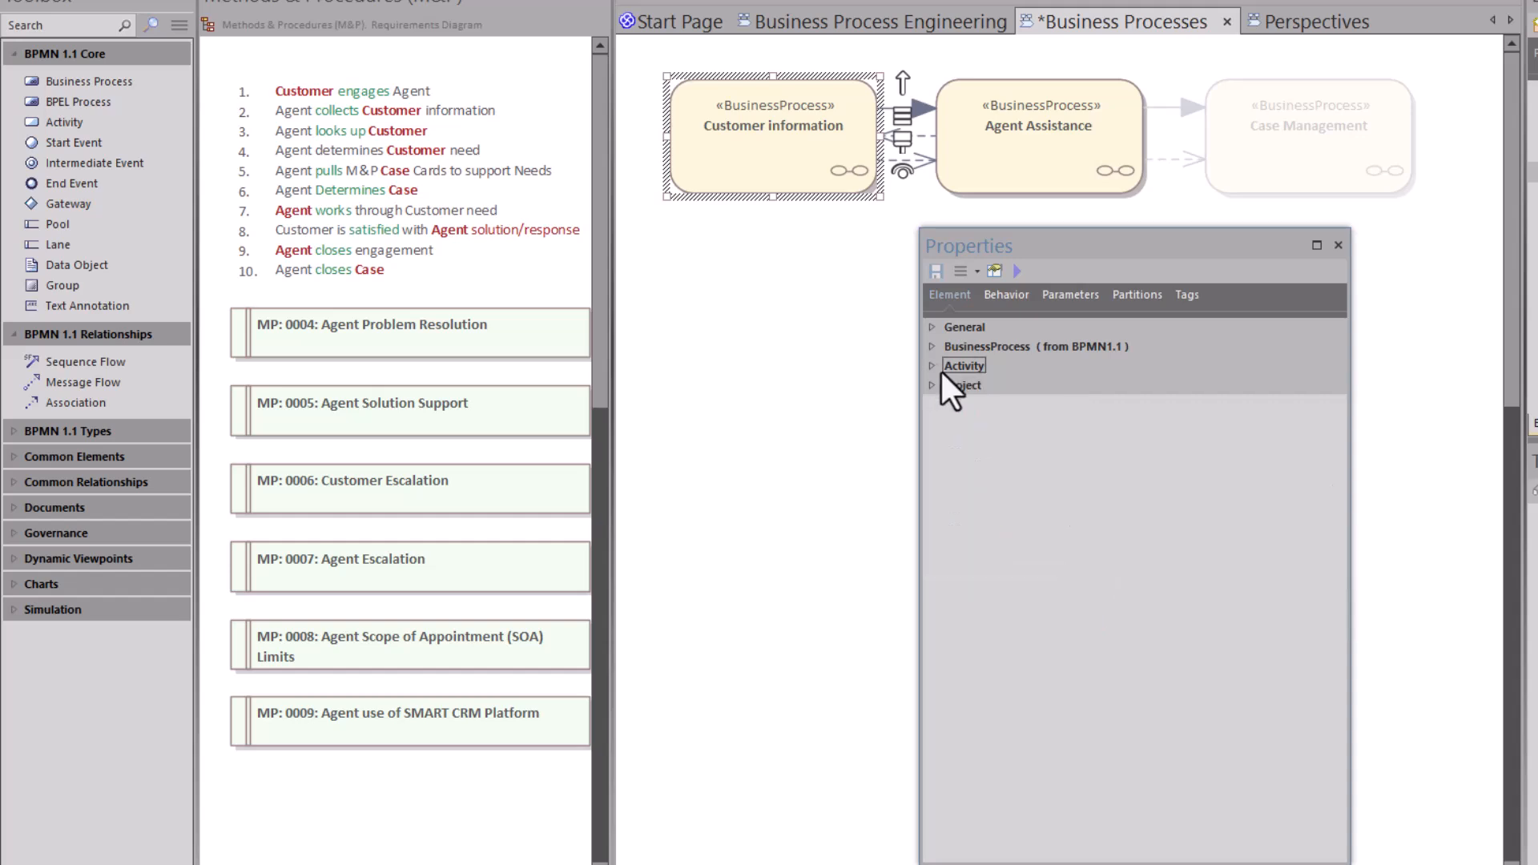
{"action": "left_click", "coordinate": [932, 385]}
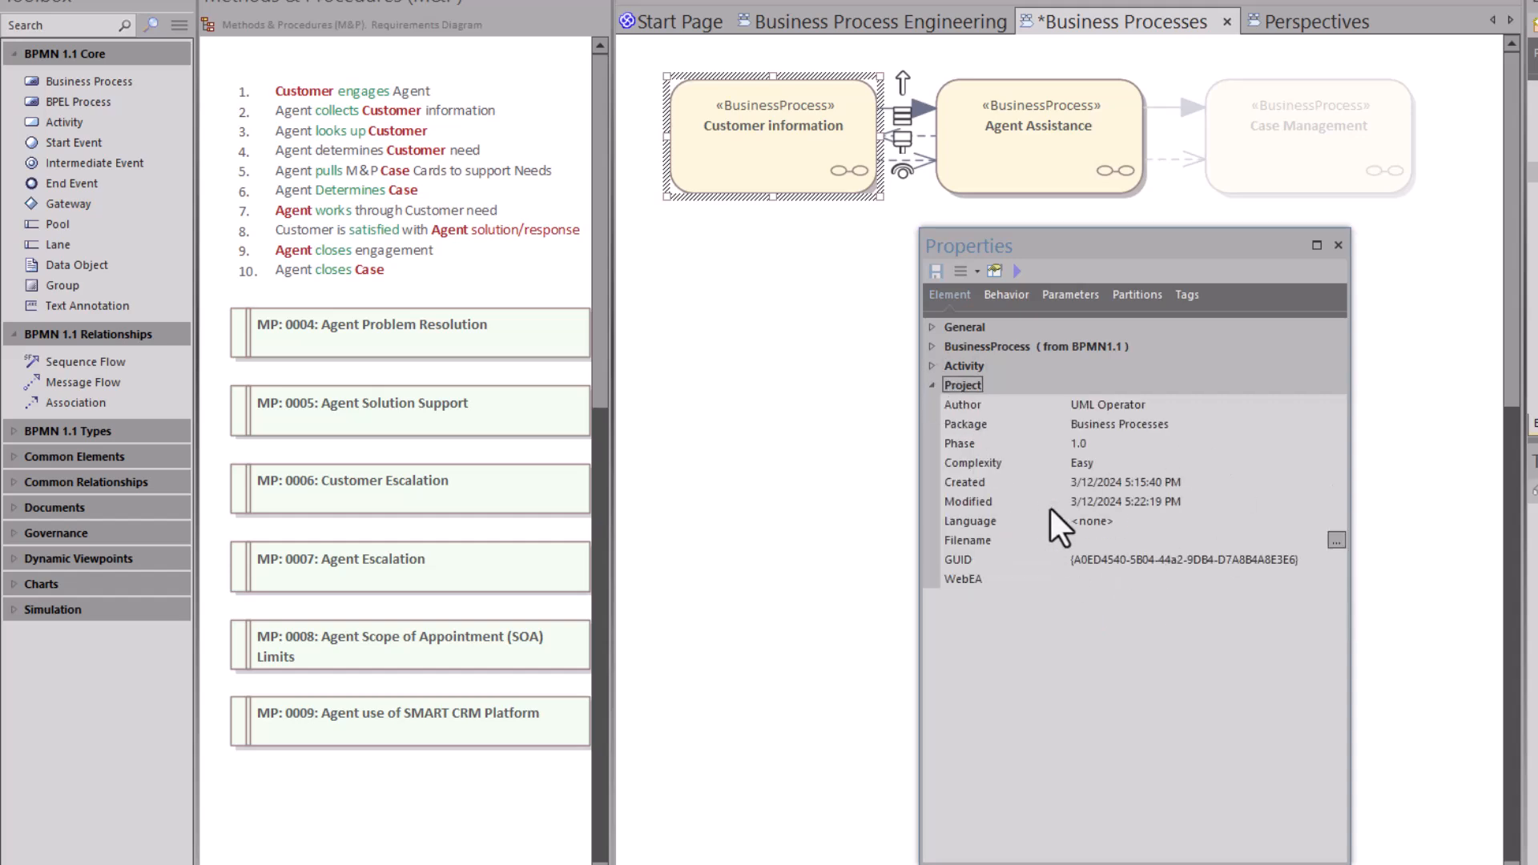
{"action": "left_click", "coordinate": [931, 385]}
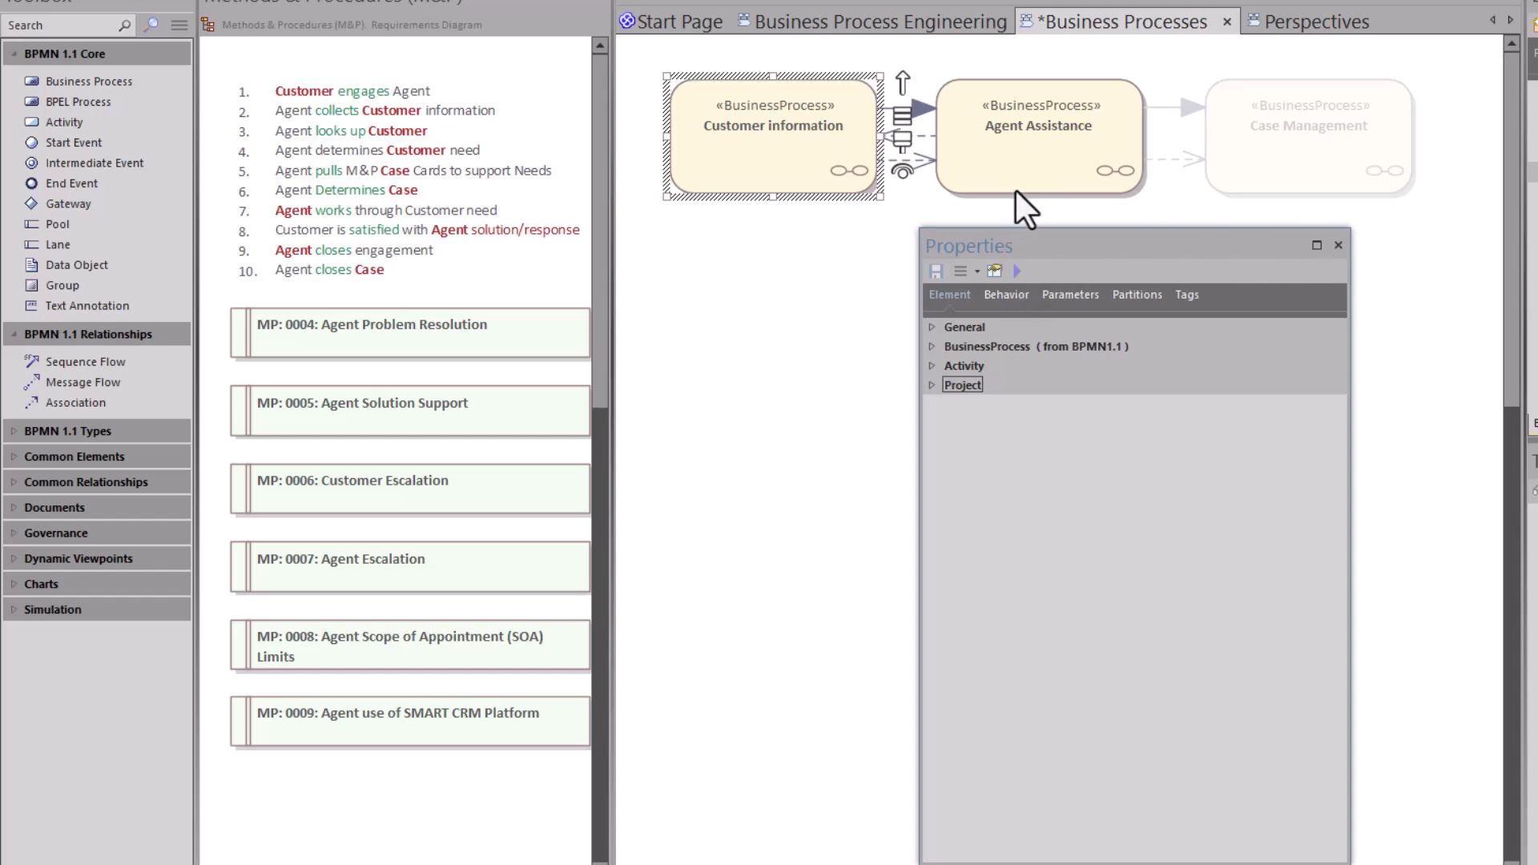
Compare the BusinessProcess and Activity properties of Agent Assistance, Case Management and Customer information
{"action": "left_click", "coordinate": [1011, 157]}
{"action": "left_click", "coordinate": [931, 346]}
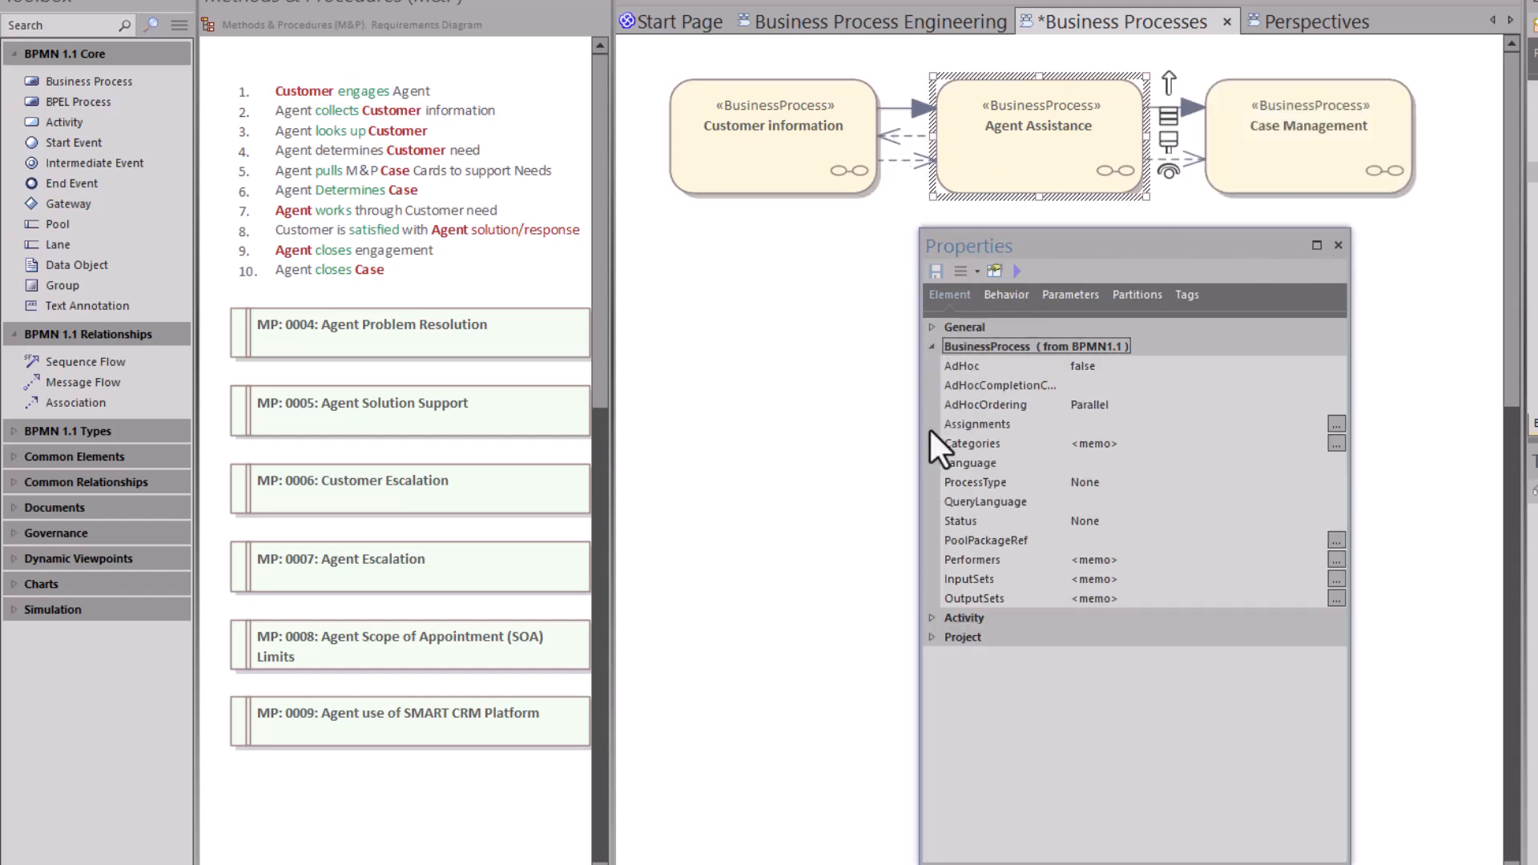
{"action": "left_click", "coordinate": [931, 617]}
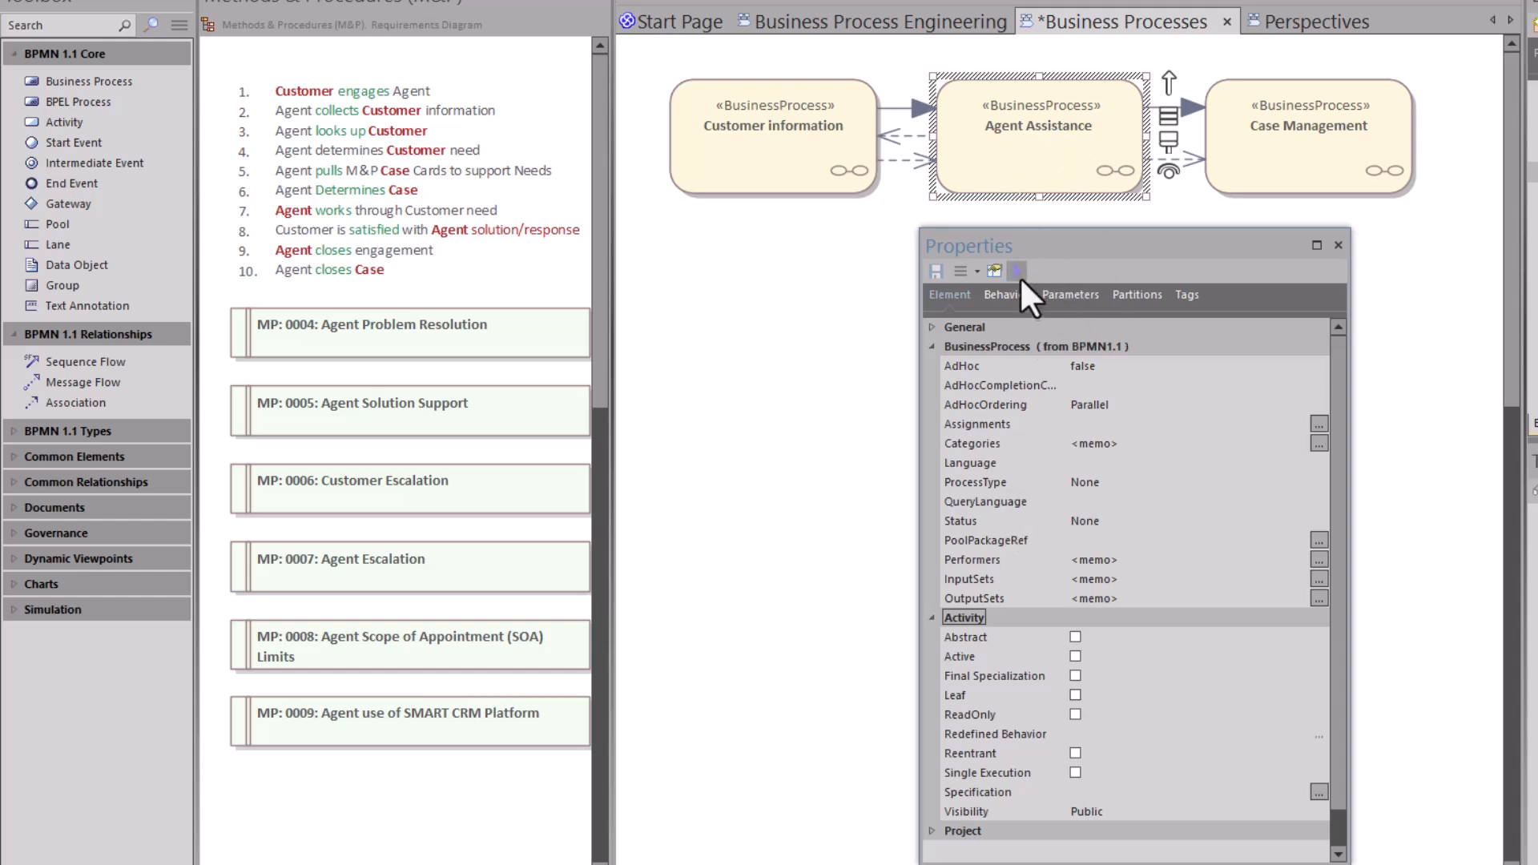
{"action": "left_click", "coordinate": [1245, 167]}
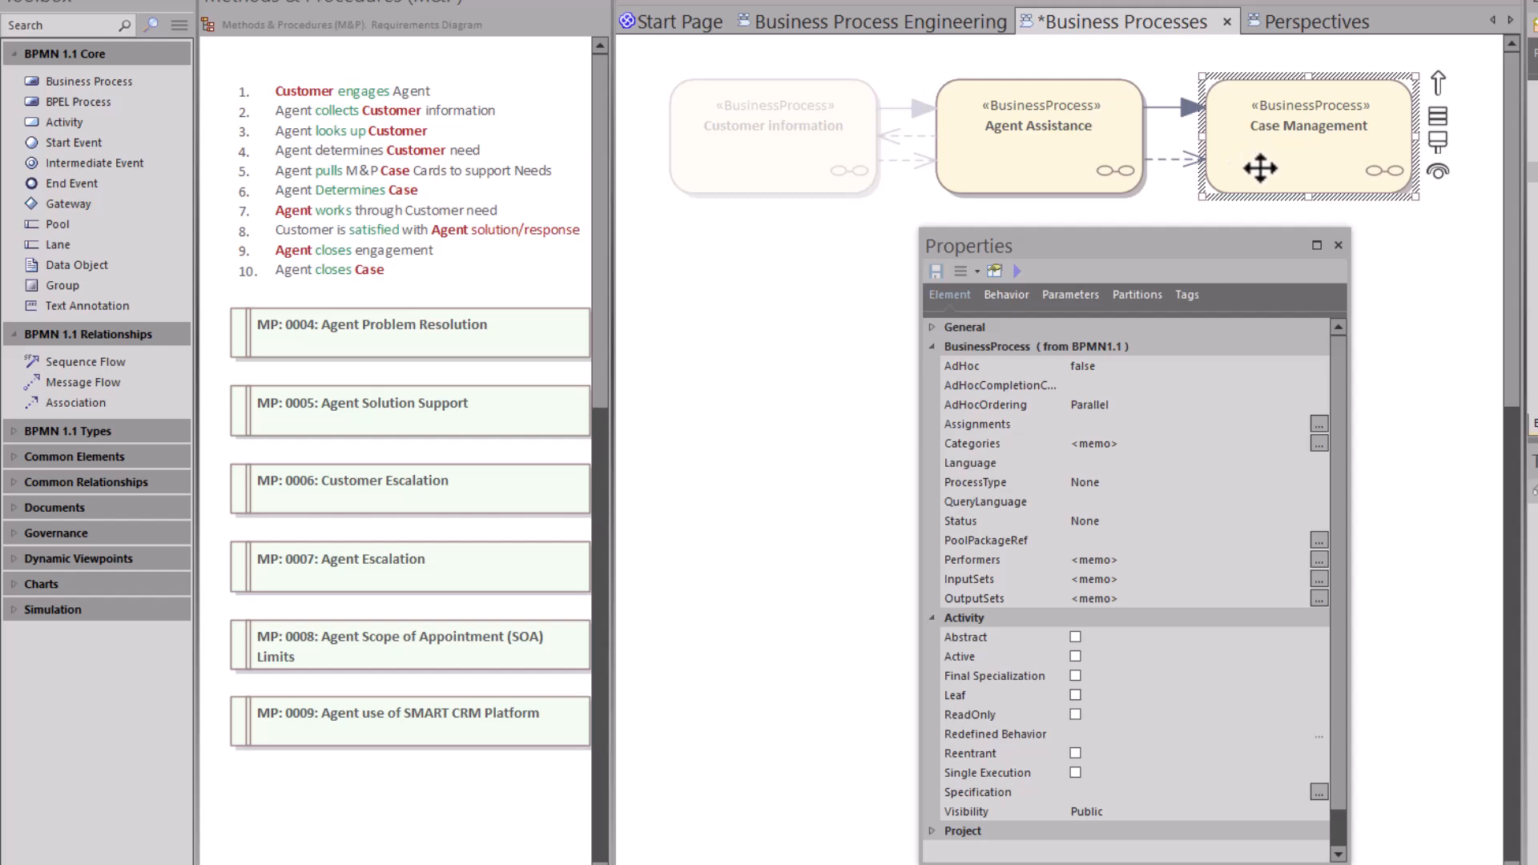
{"action": "left_click", "coordinate": [806, 149]}
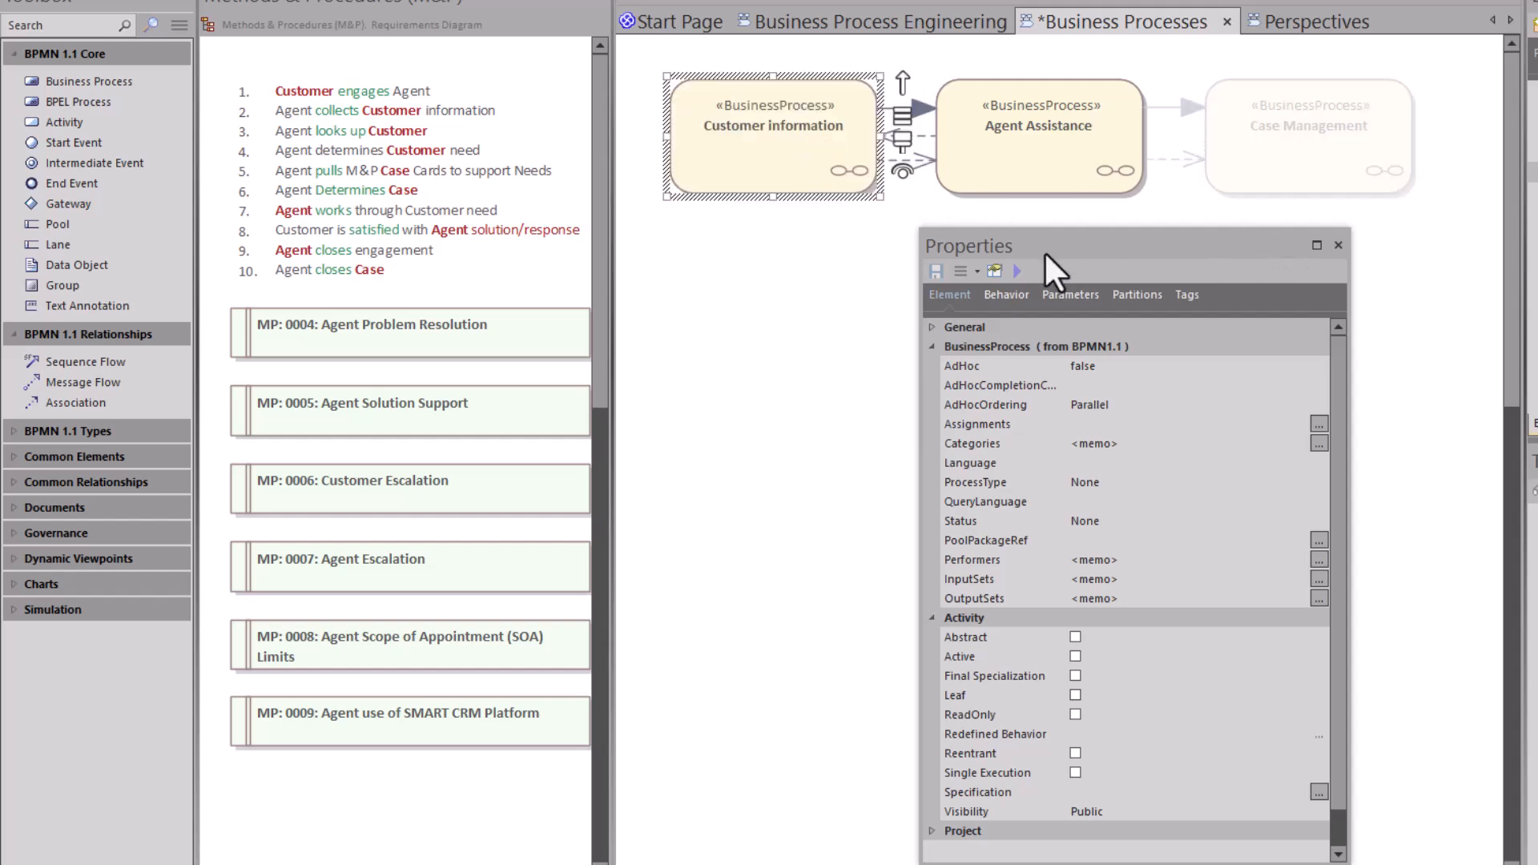
Review the Behavior, Parameters, Partitions and Tags properties of the Customer information process, including the parameter Direction options
{"action": "left_click", "coordinate": [1001, 295]}
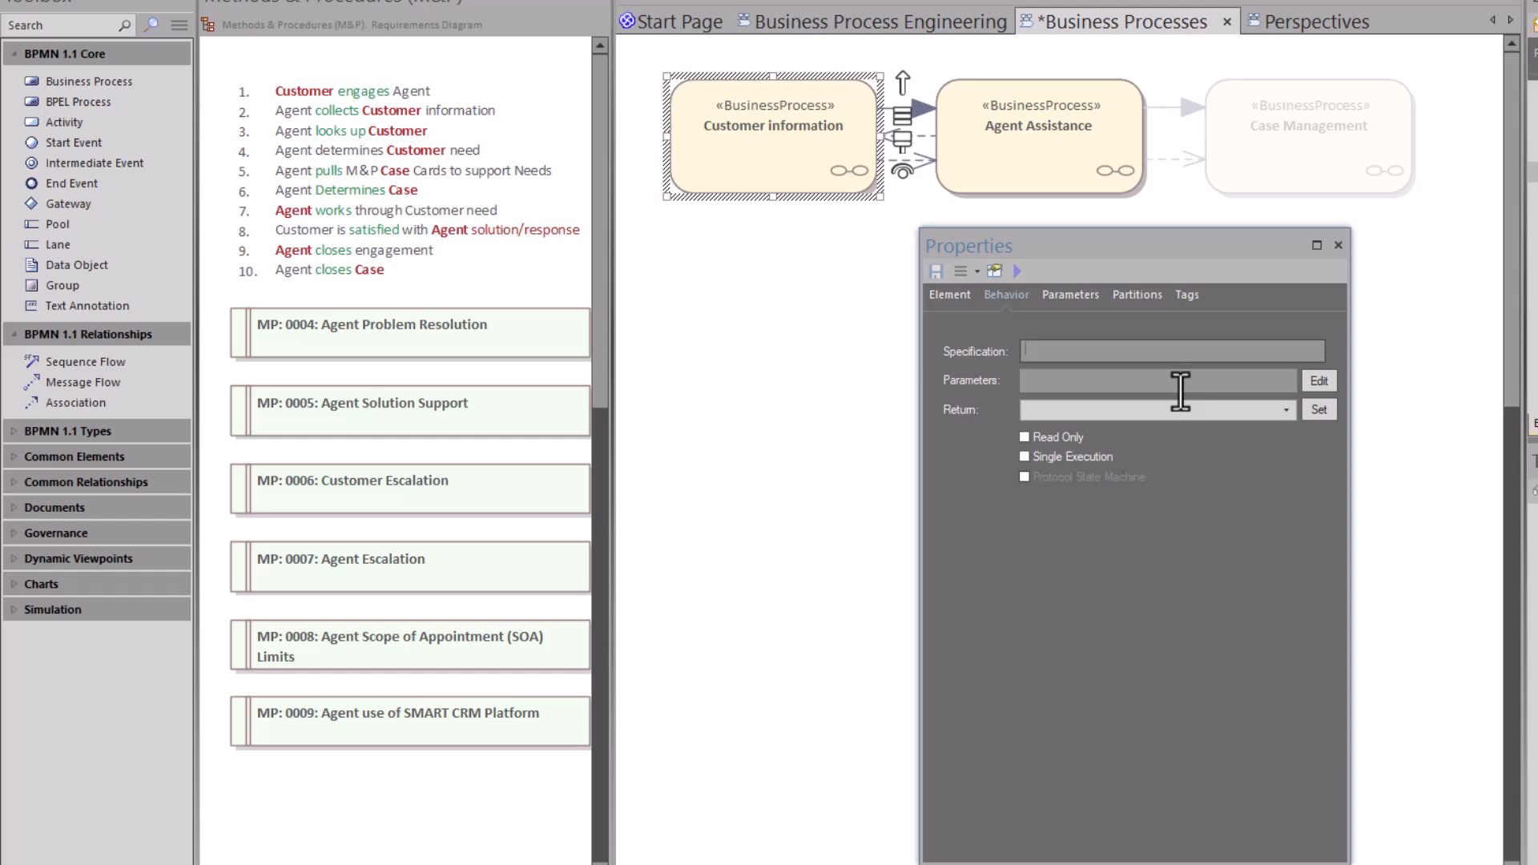
{"action": "left_click", "coordinate": [1069, 294]}
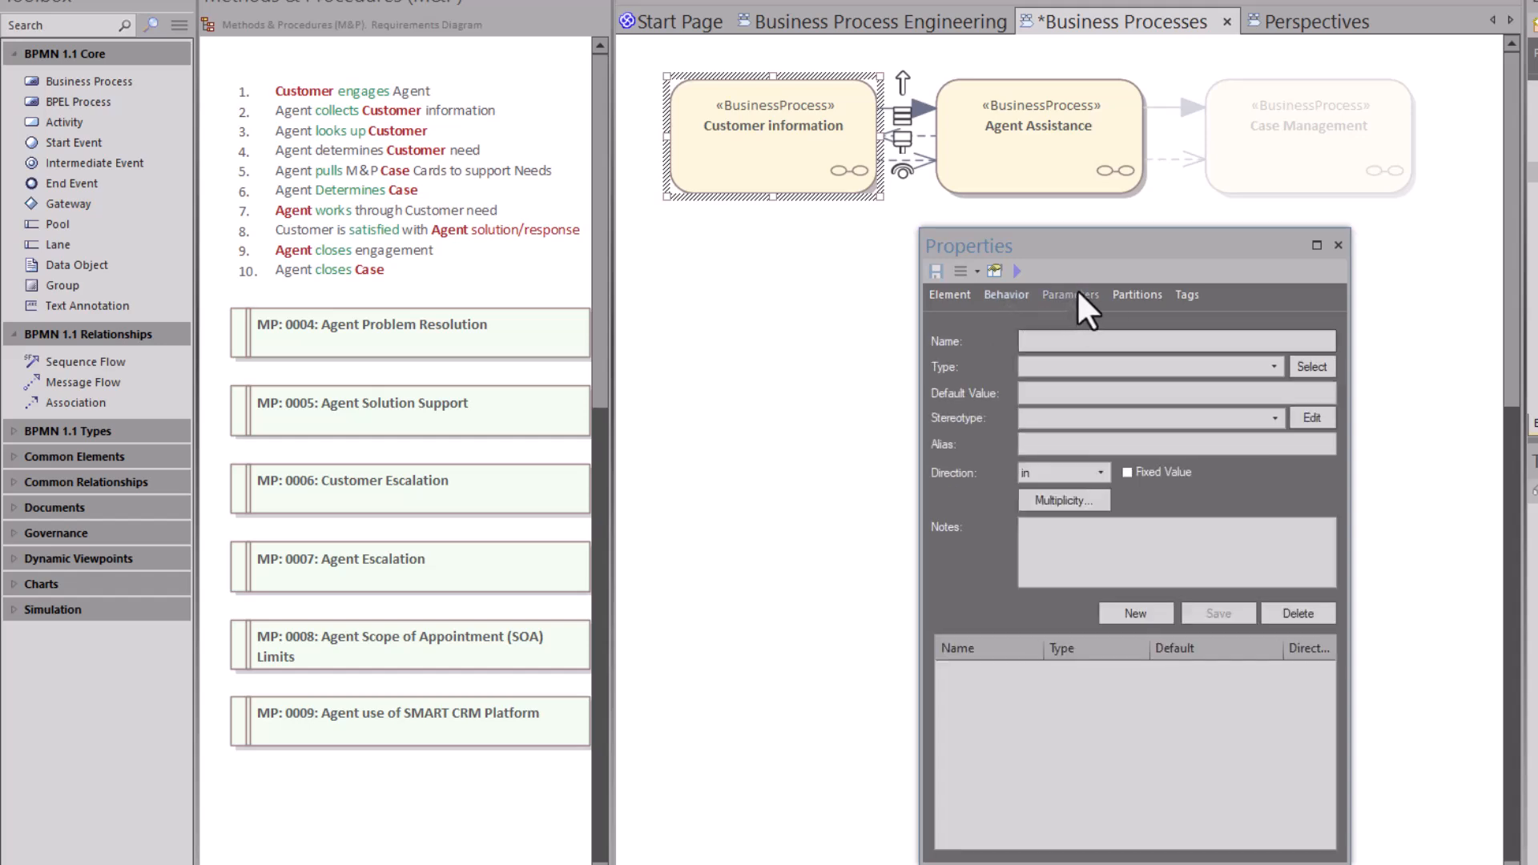
{"action": "left_click", "coordinate": [1102, 472]}
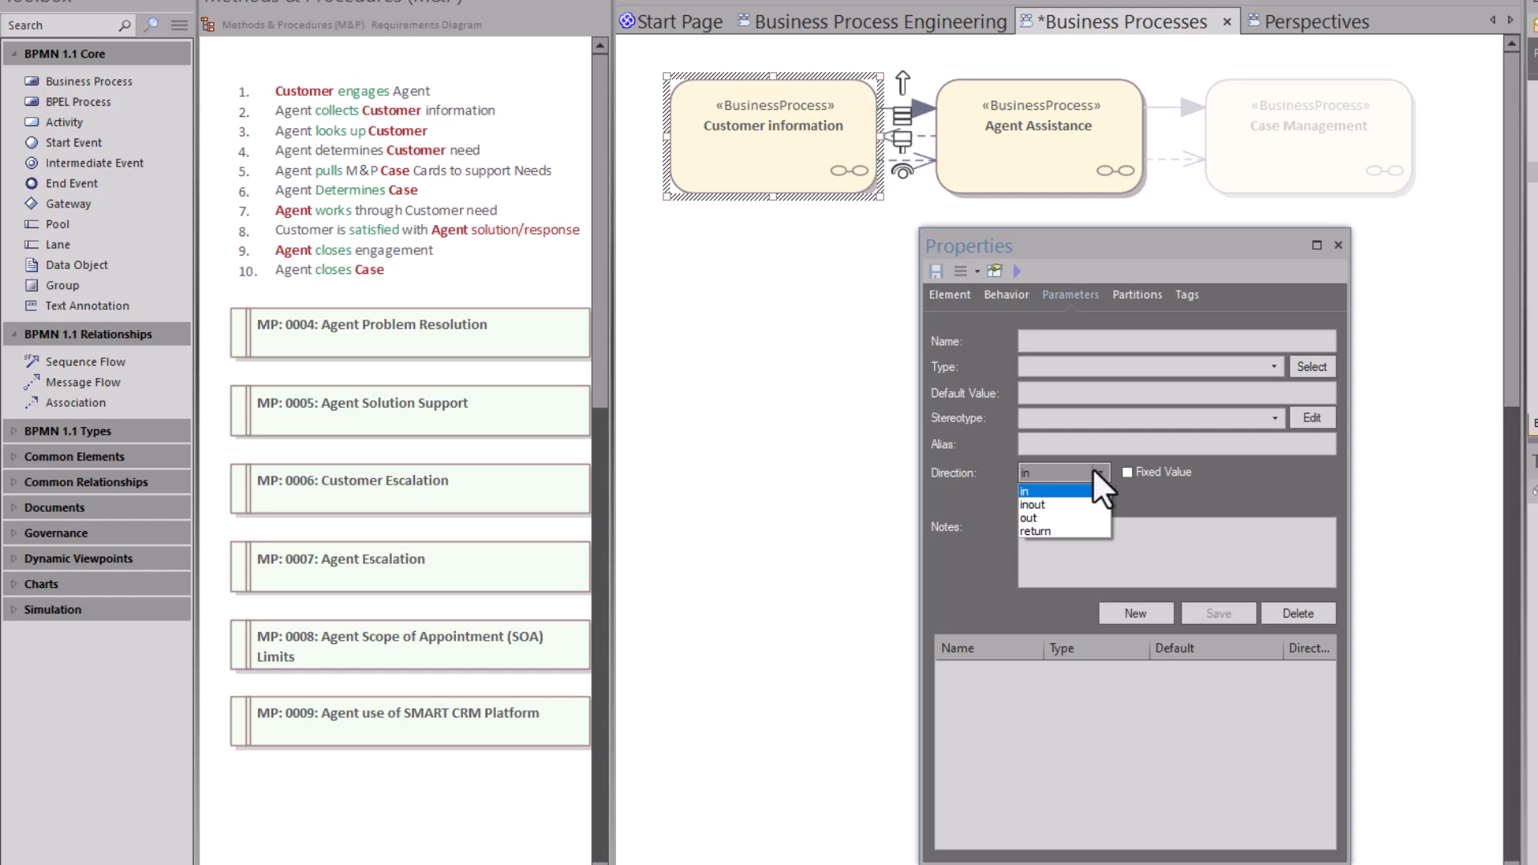
{"action": "left_click", "coordinate": [1101, 469]}
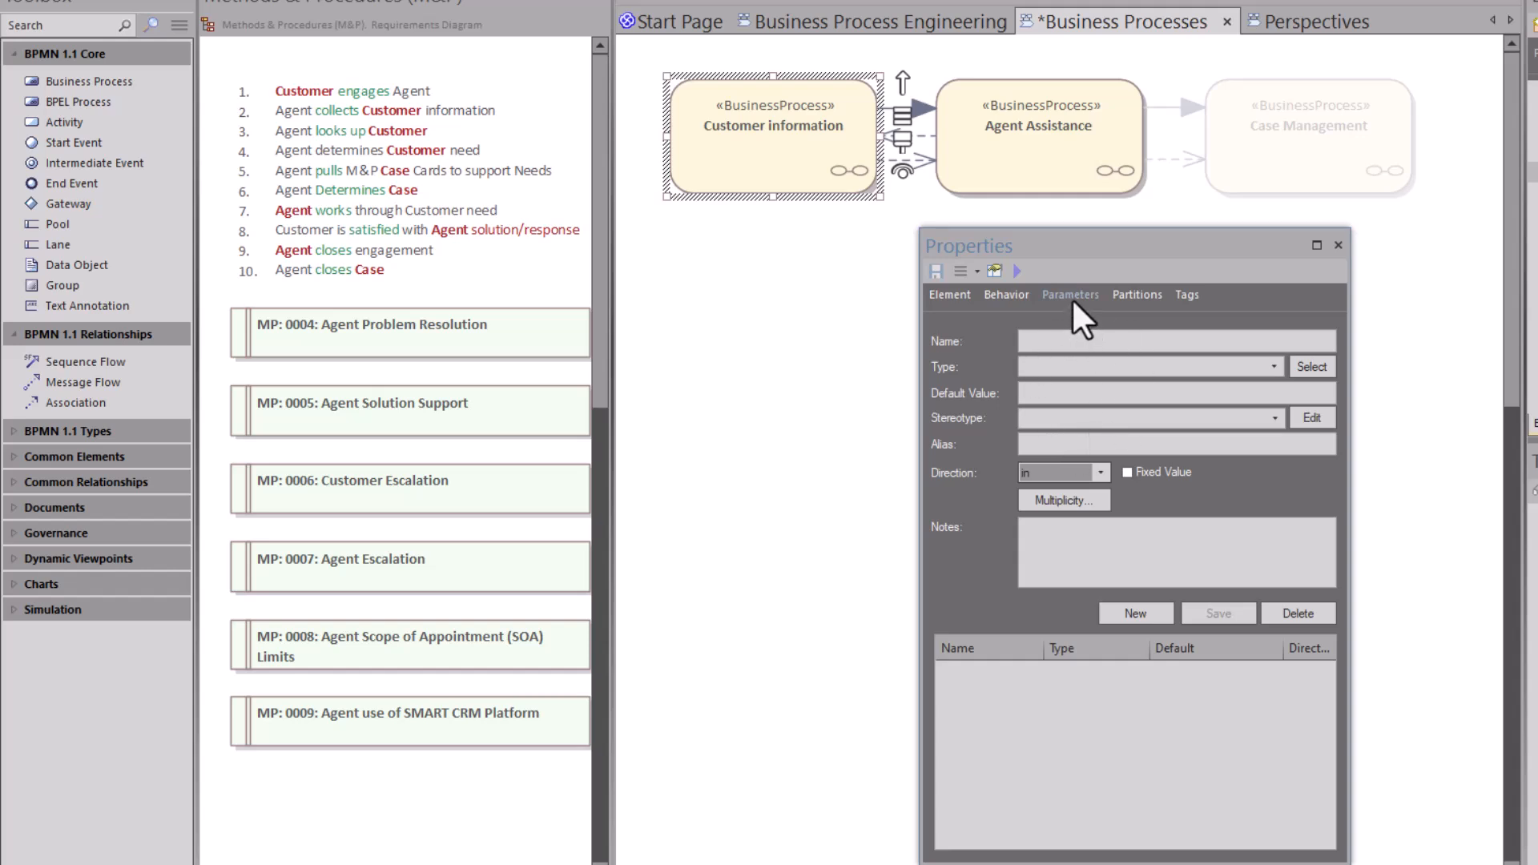
{"action": "left_click", "coordinate": [1137, 295]}
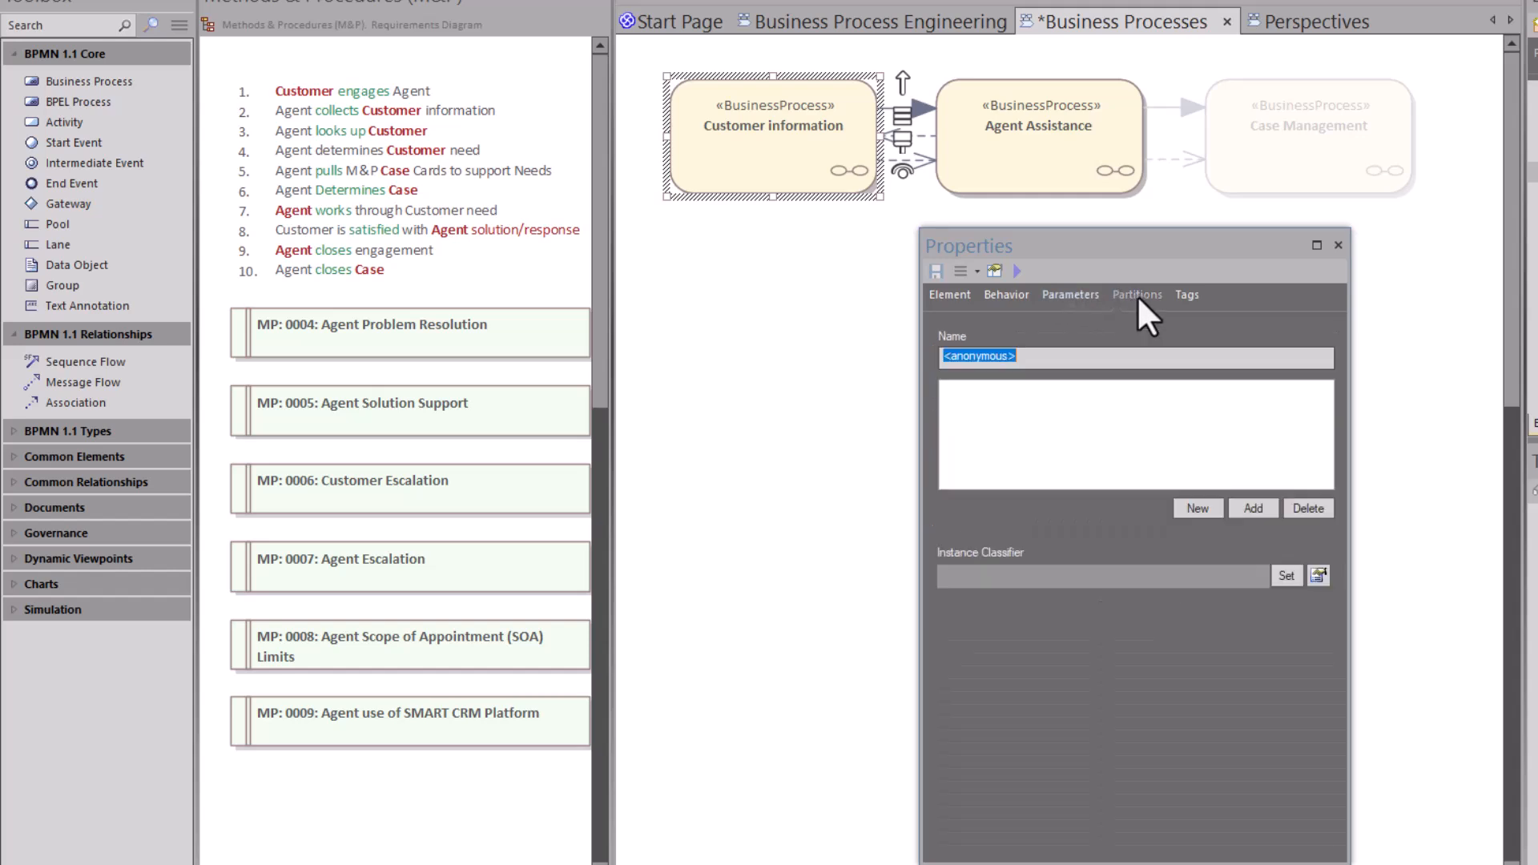
{"action": "left_click", "coordinate": [1182, 295]}
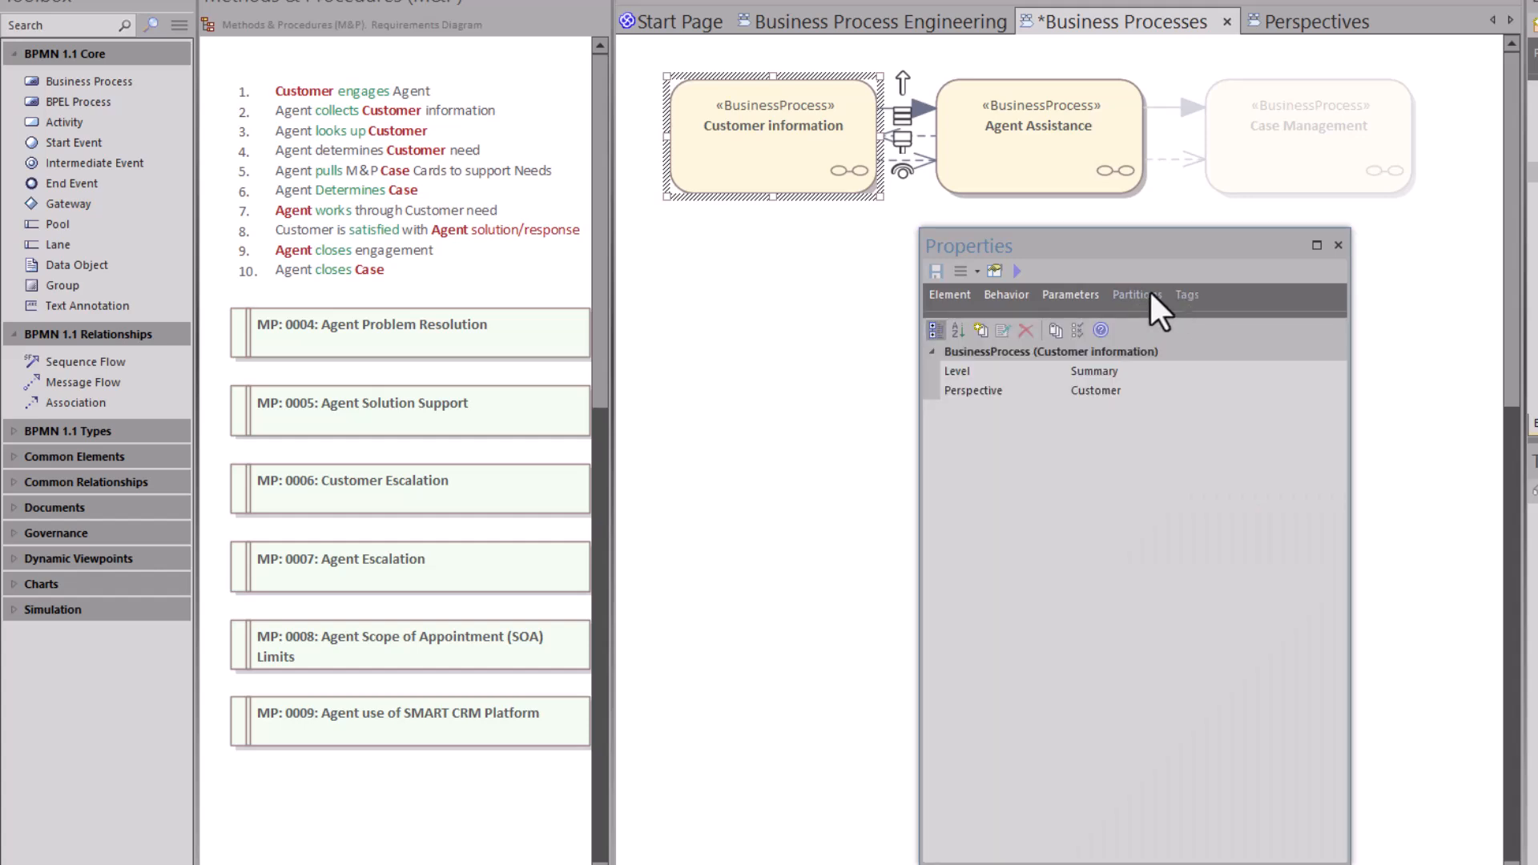
{"action": "left_click", "coordinate": [960, 295]}
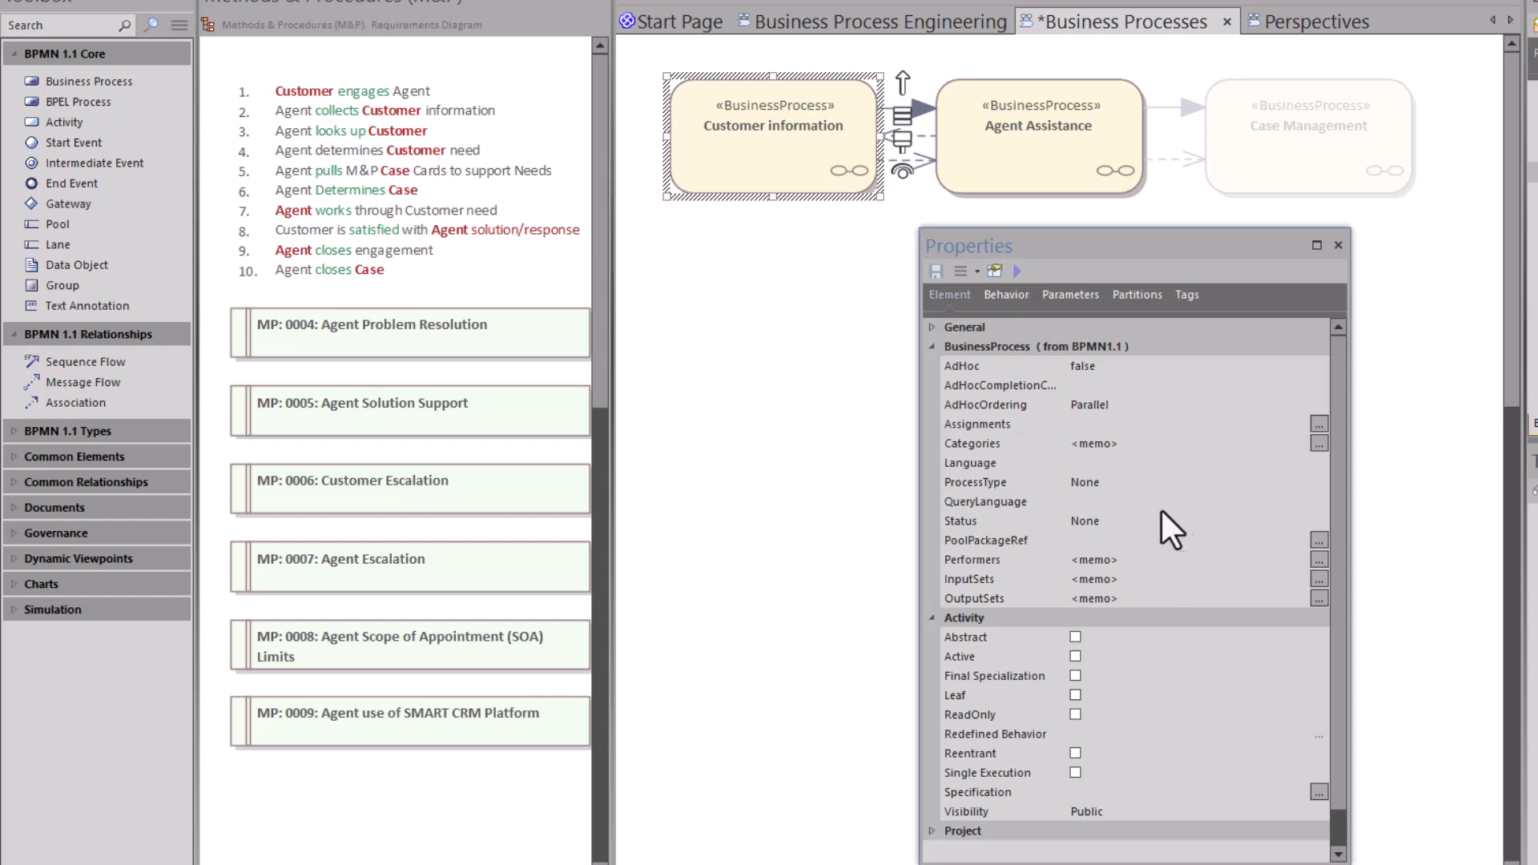
{"action": "left_click", "coordinate": [1187, 297]}
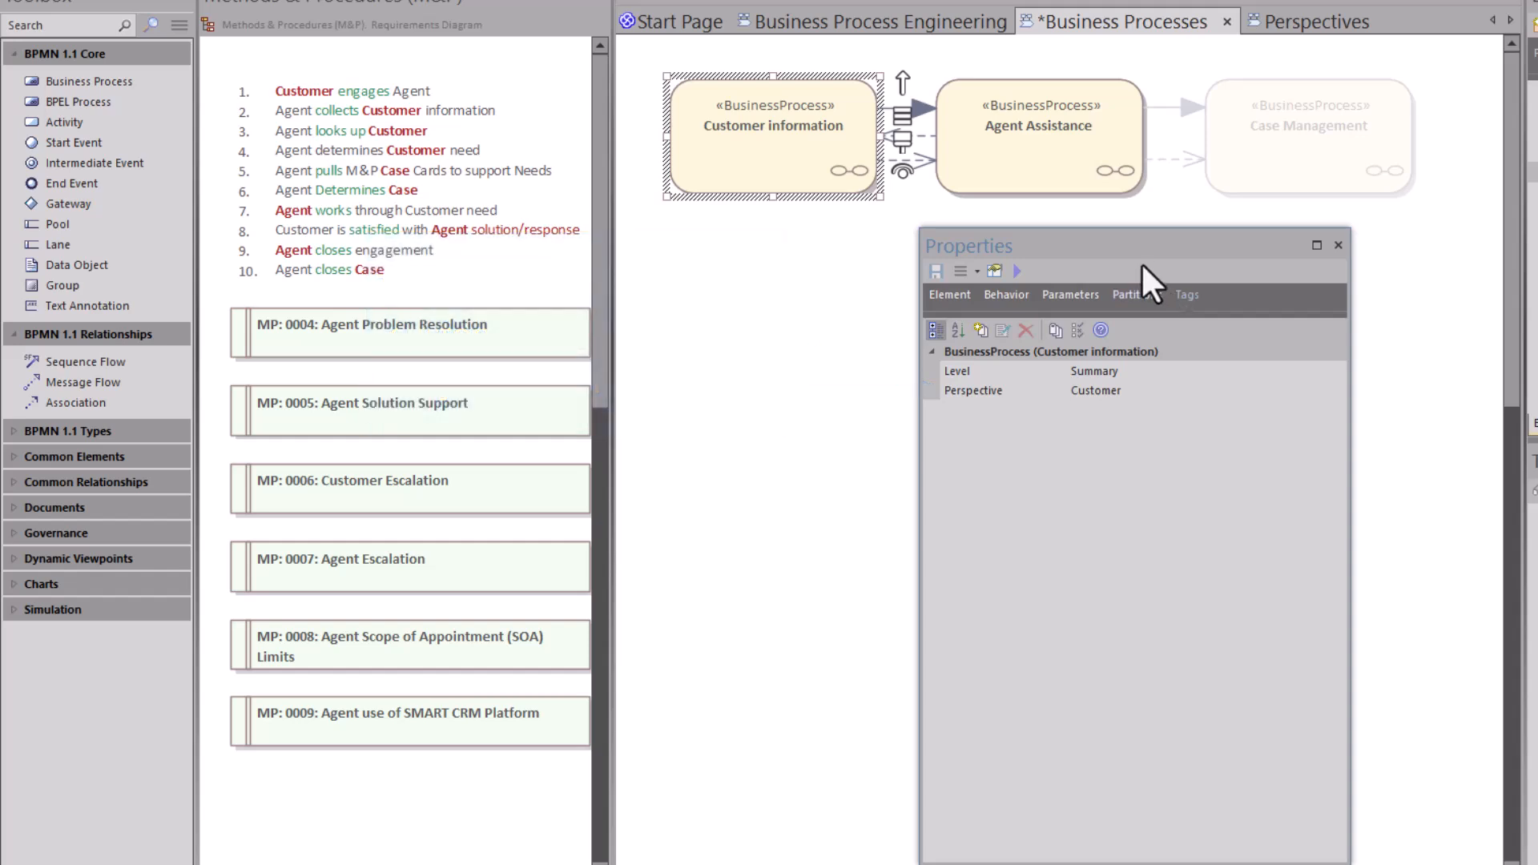
Try other Level tag values such as Goal on the Customer information process and set it back to Summary
{"action": "left_click", "coordinate": [997, 374]}
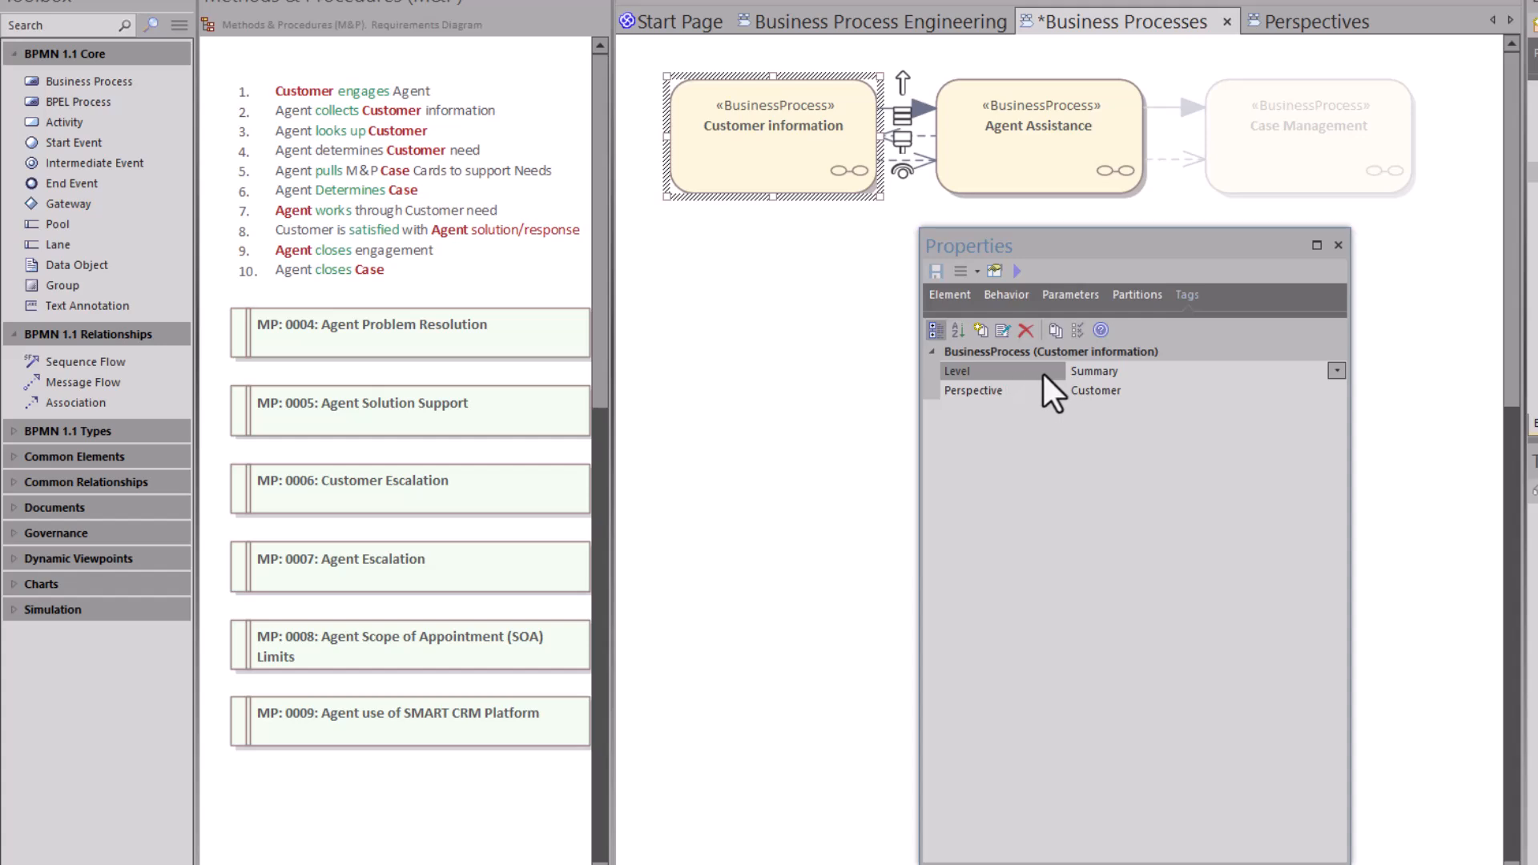
{"action": "left_click", "coordinate": [1336, 371]}
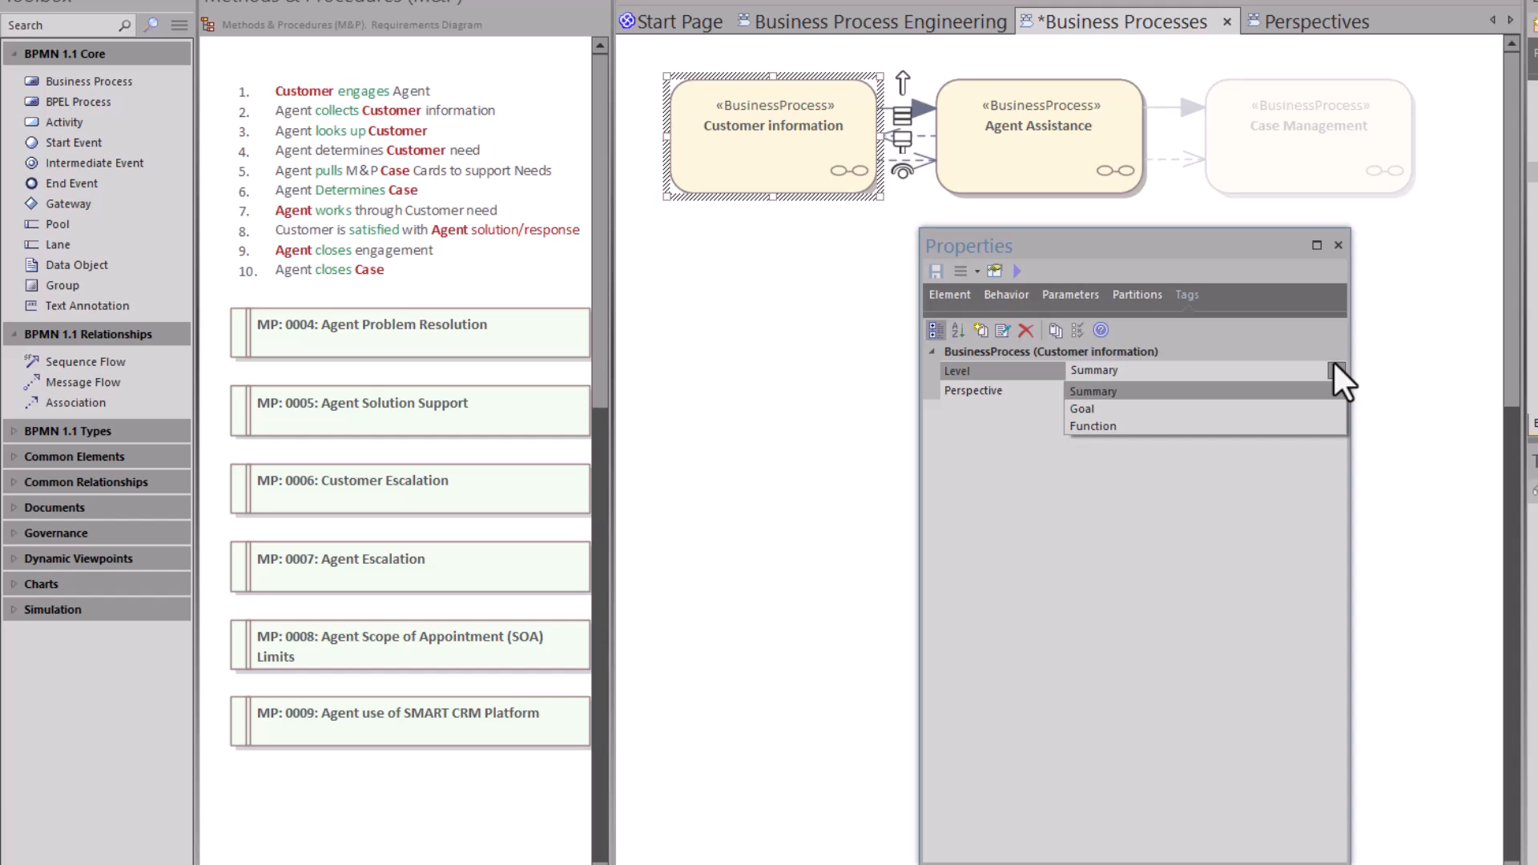
{"action": "left_click", "coordinate": [1174, 407]}
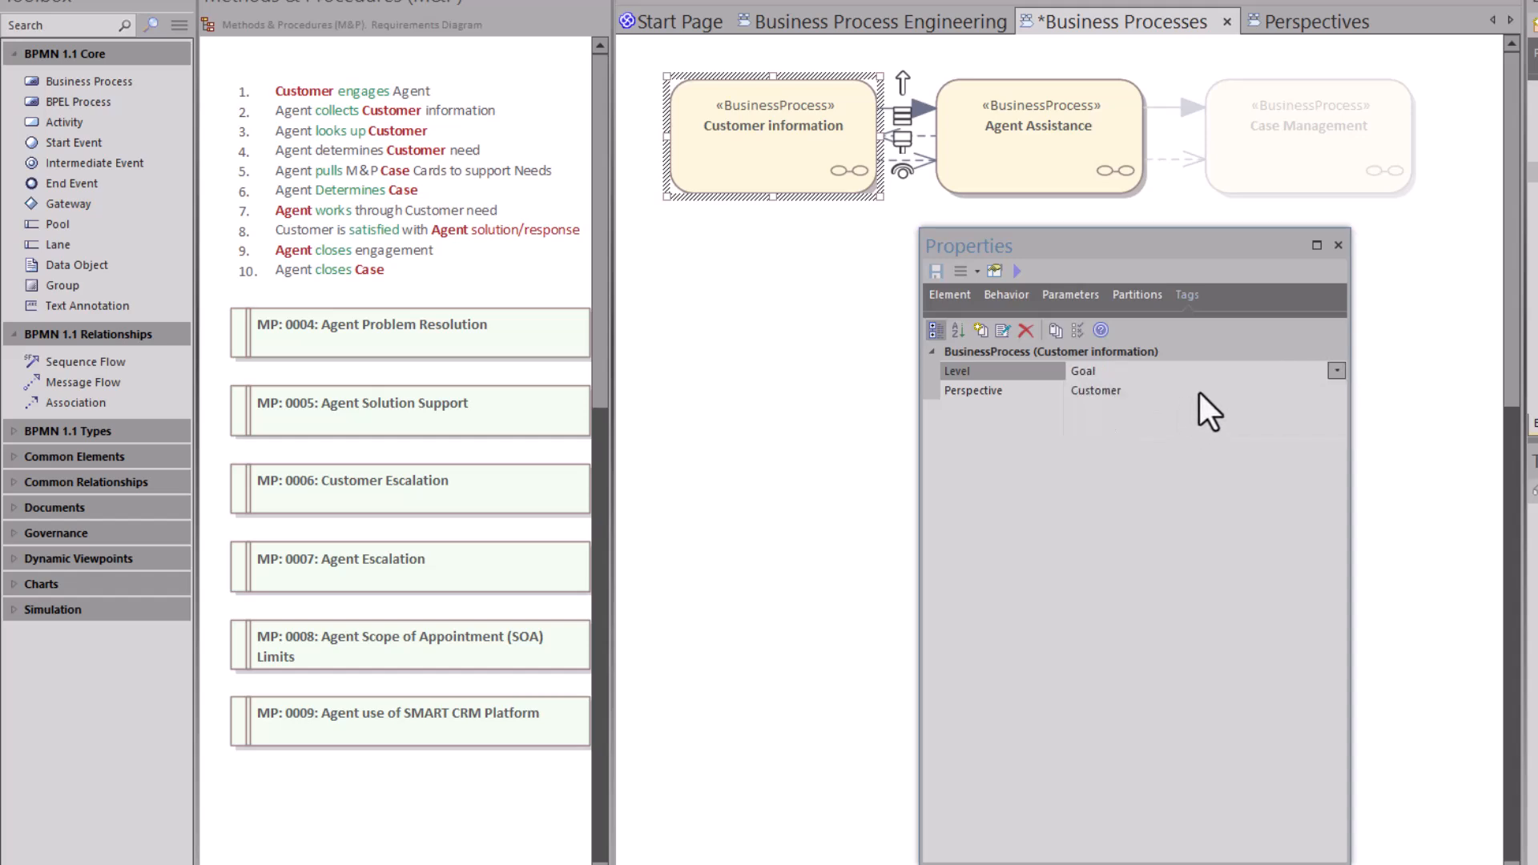
{"action": "left_click", "coordinate": [1336, 370]}
{"action": "left_click", "coordinate": [1174, 424]}
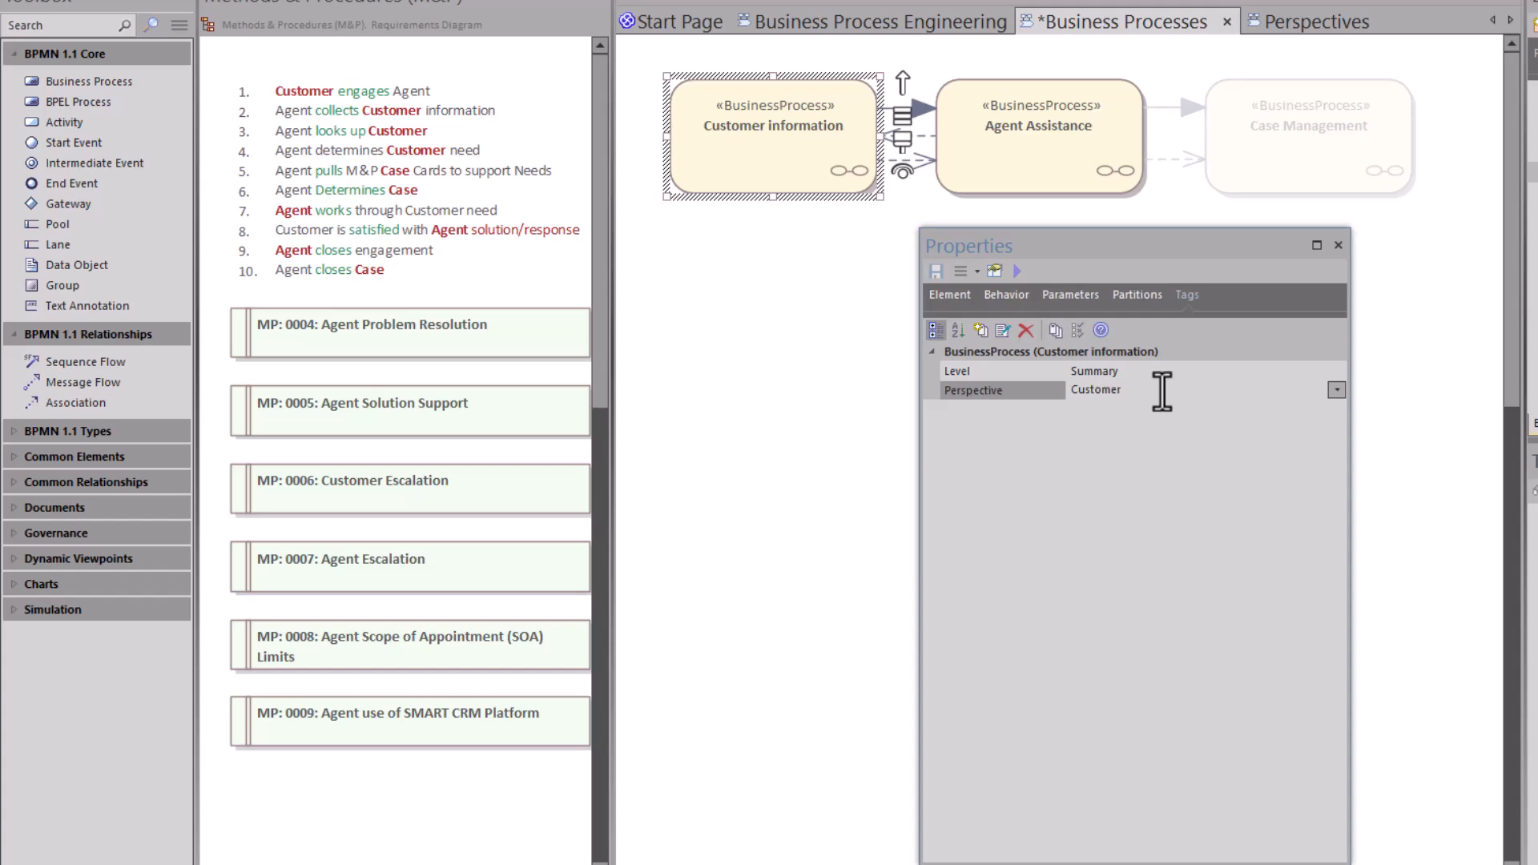
Review the Perspective tag options and compare the Perspective tags of Customer information, Agent Assistance and Case Management
{"action": "left_click", "coordinate": [1336, 391]}
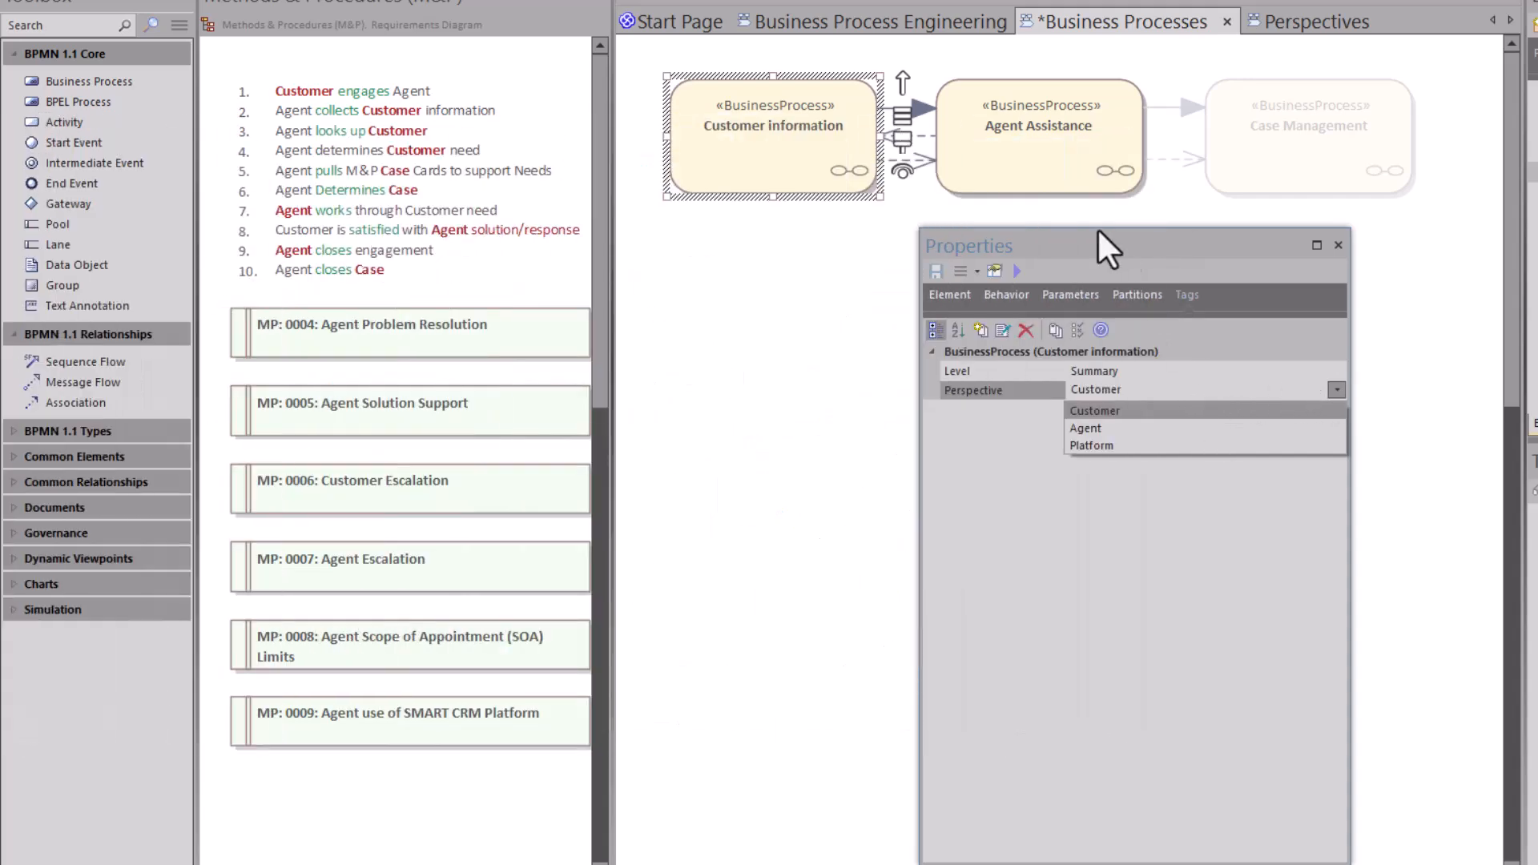
{"action": "left_click", "coordinate": [1023, 154]}
{"action": "left_click", "coordinate": [1023, 154]}
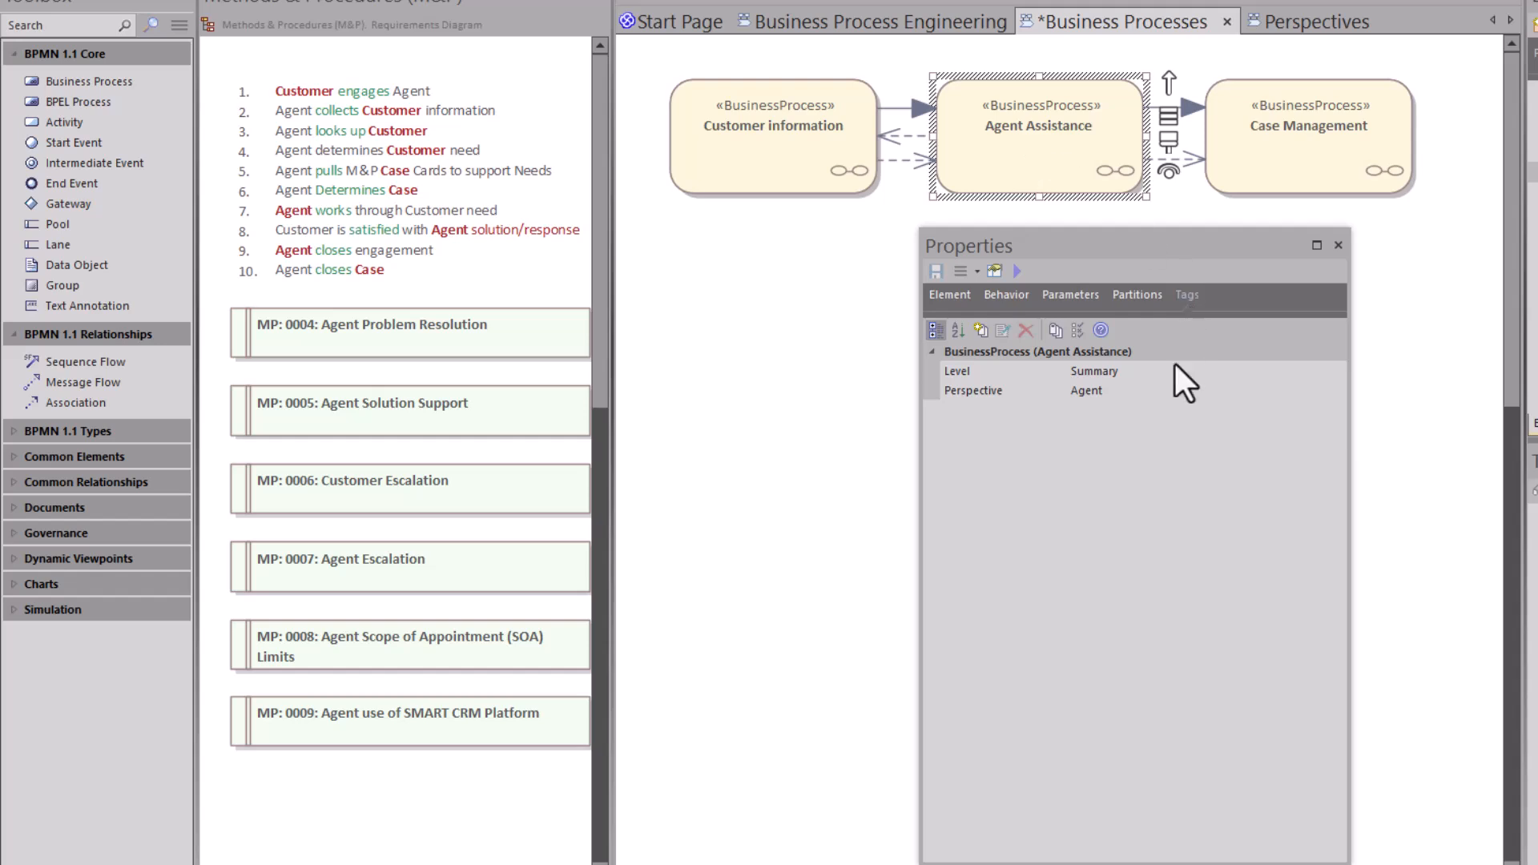
{"action": "left_click", "coordinate": [1157, 391]}
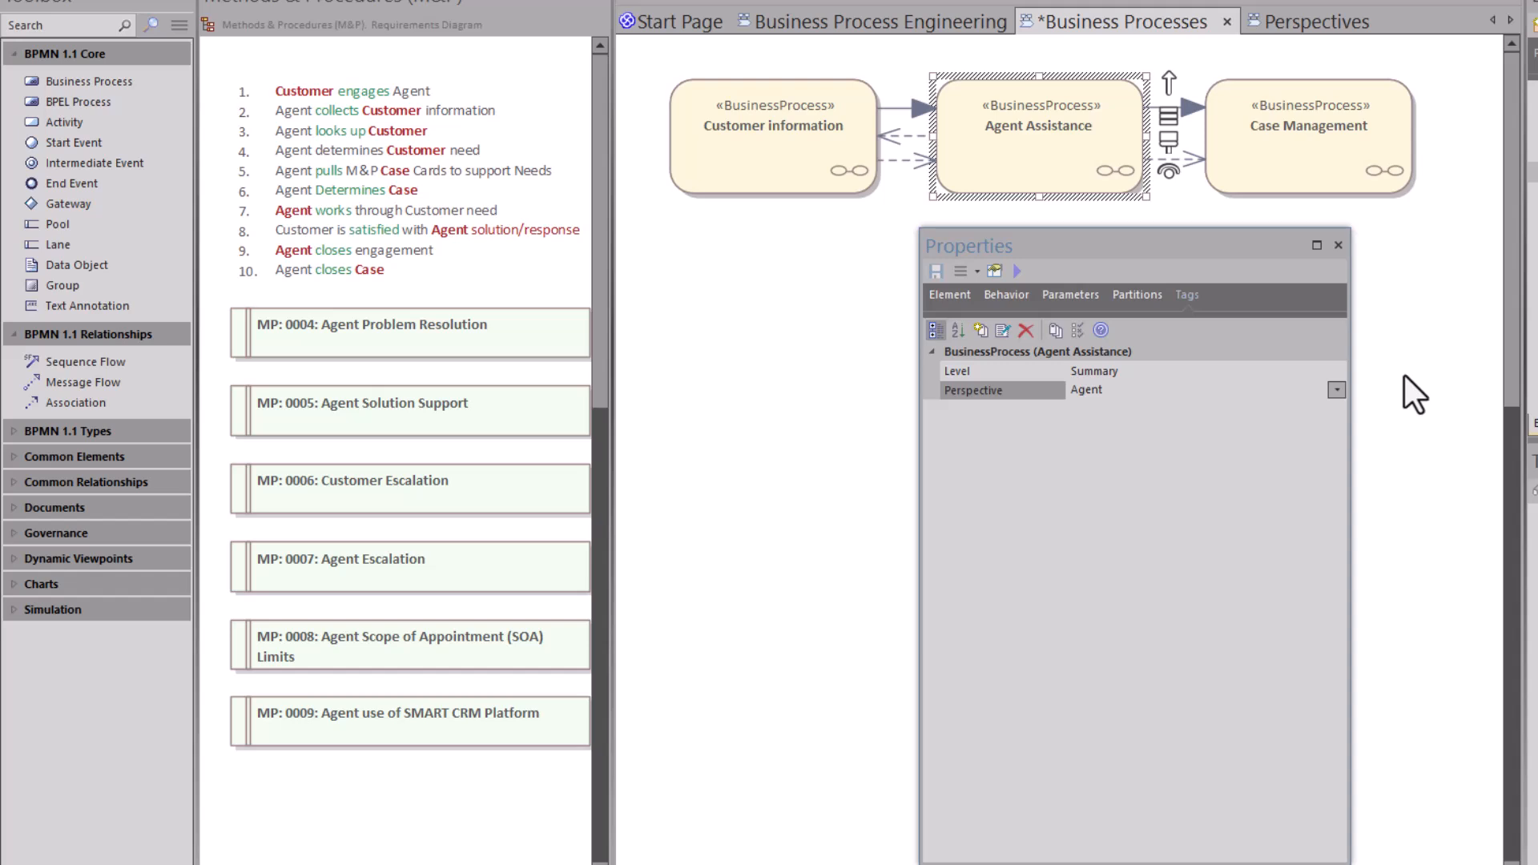
{"action": "left_click", "coordinate": [1291, 143]}
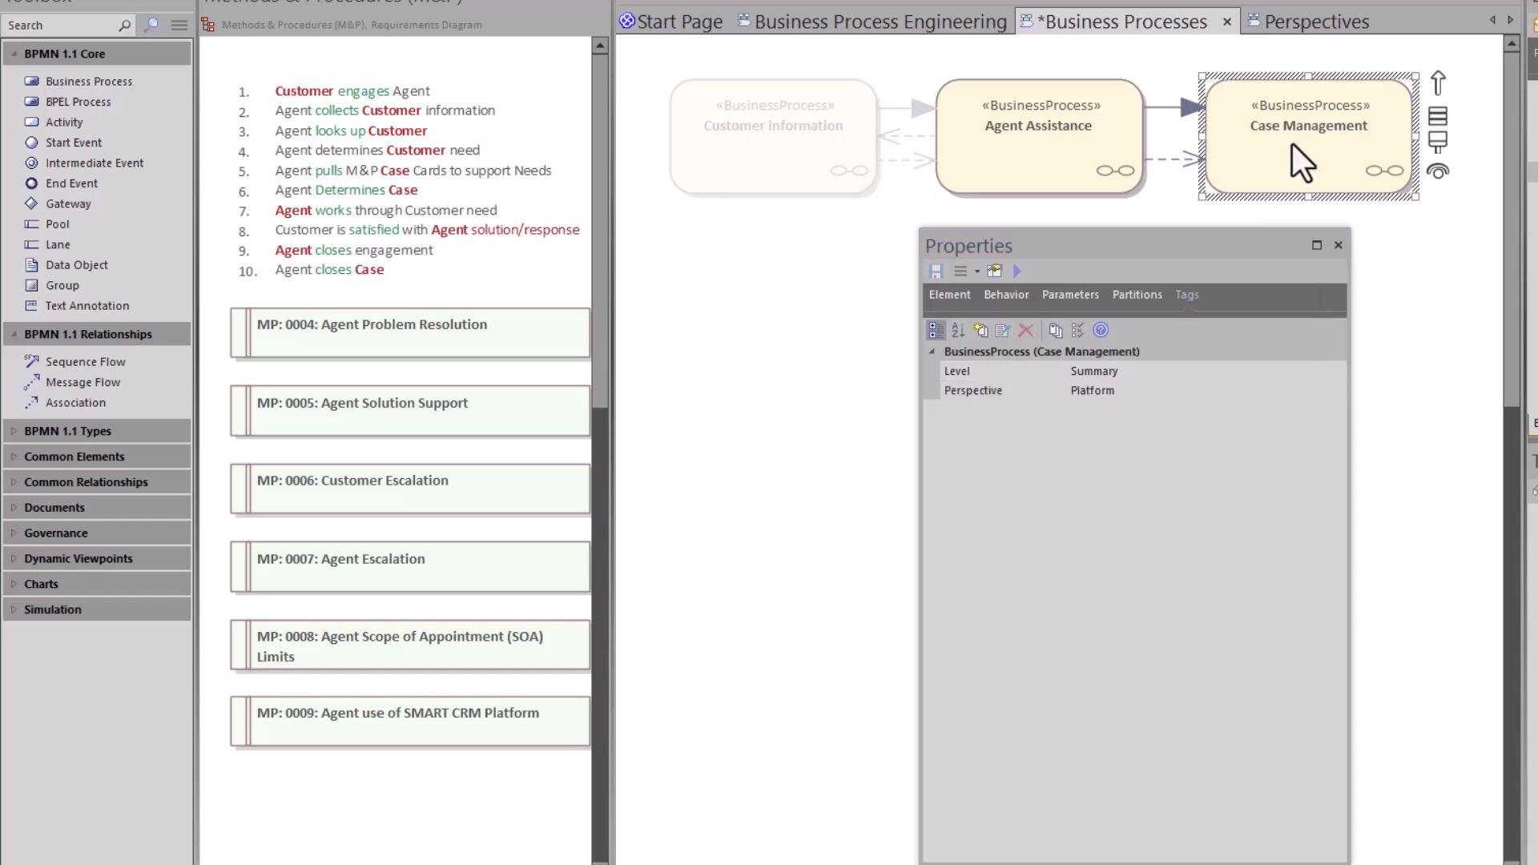
{"action": "left_click", "coordinate": [1336, 390]}
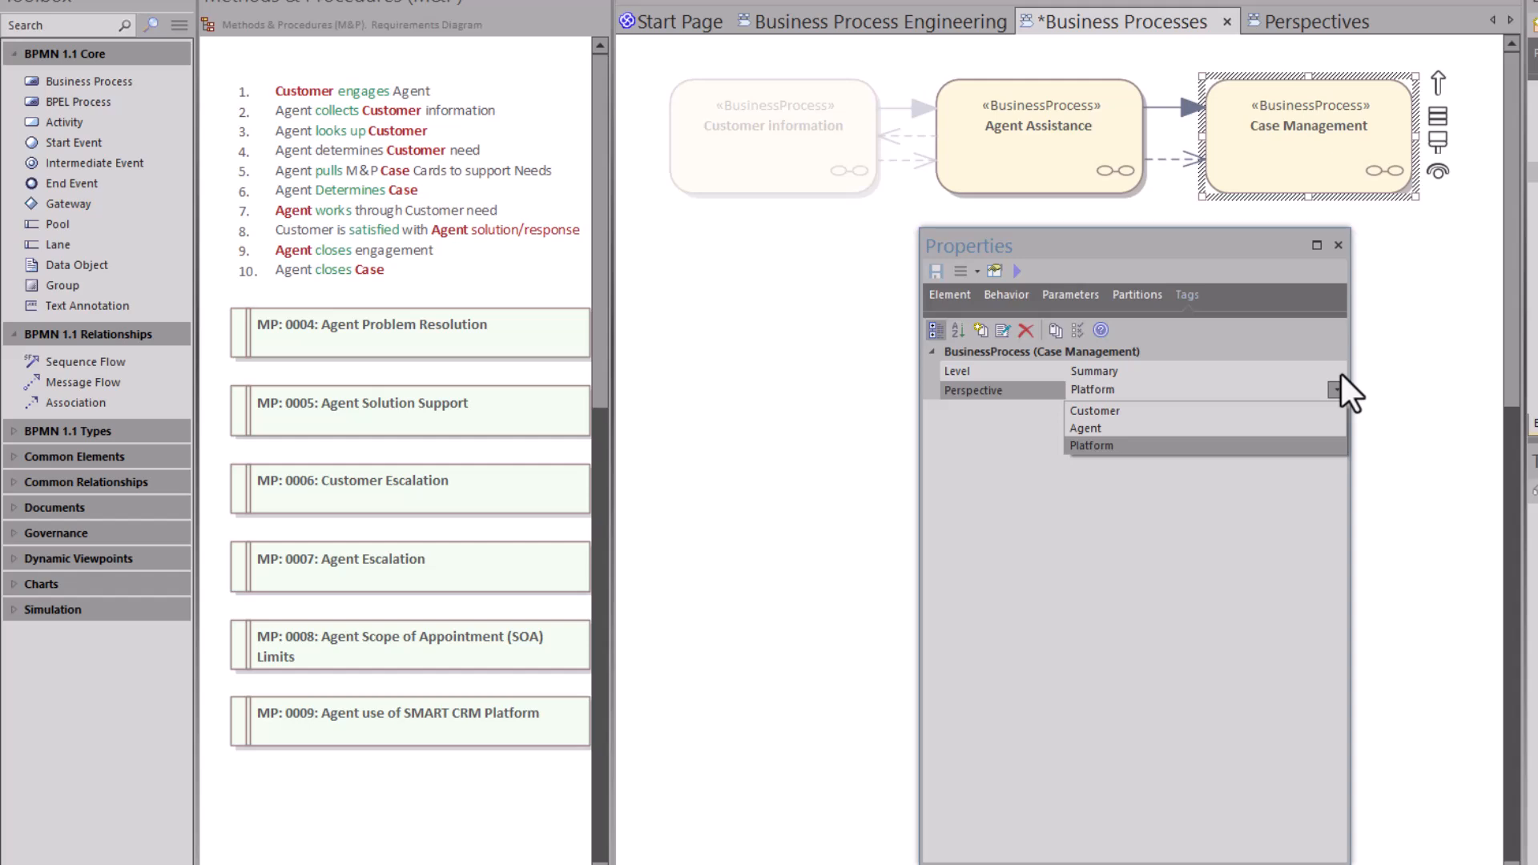
{"action": "left_click", "coordinate": [1336, 390]}
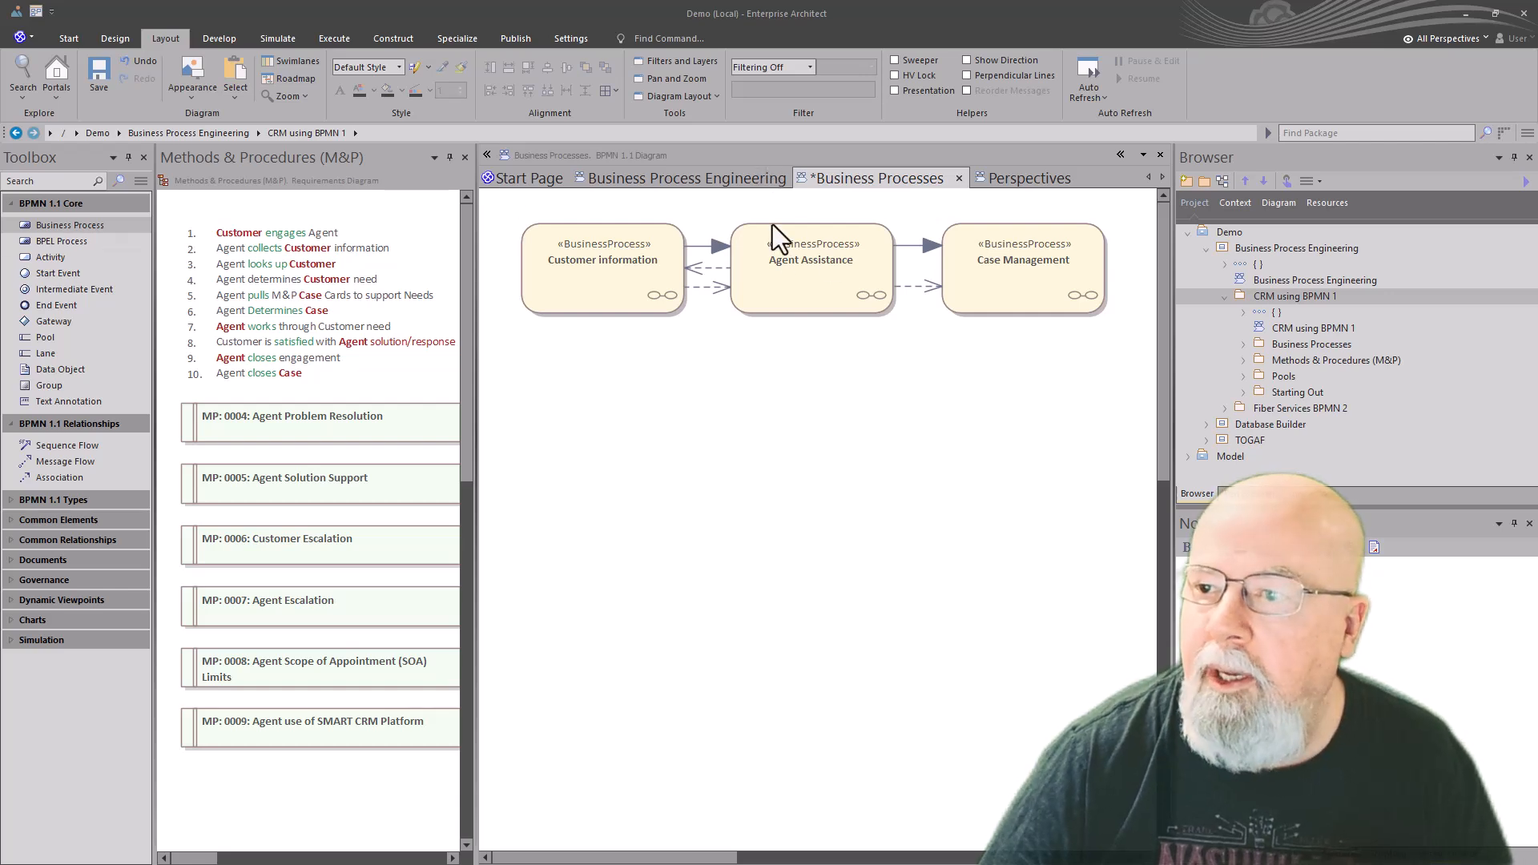
Open the Perspectives diagram and examine its Customer, Call Center and Case Management pools
{"action": "left_click", "coordinate": [995, 186]}
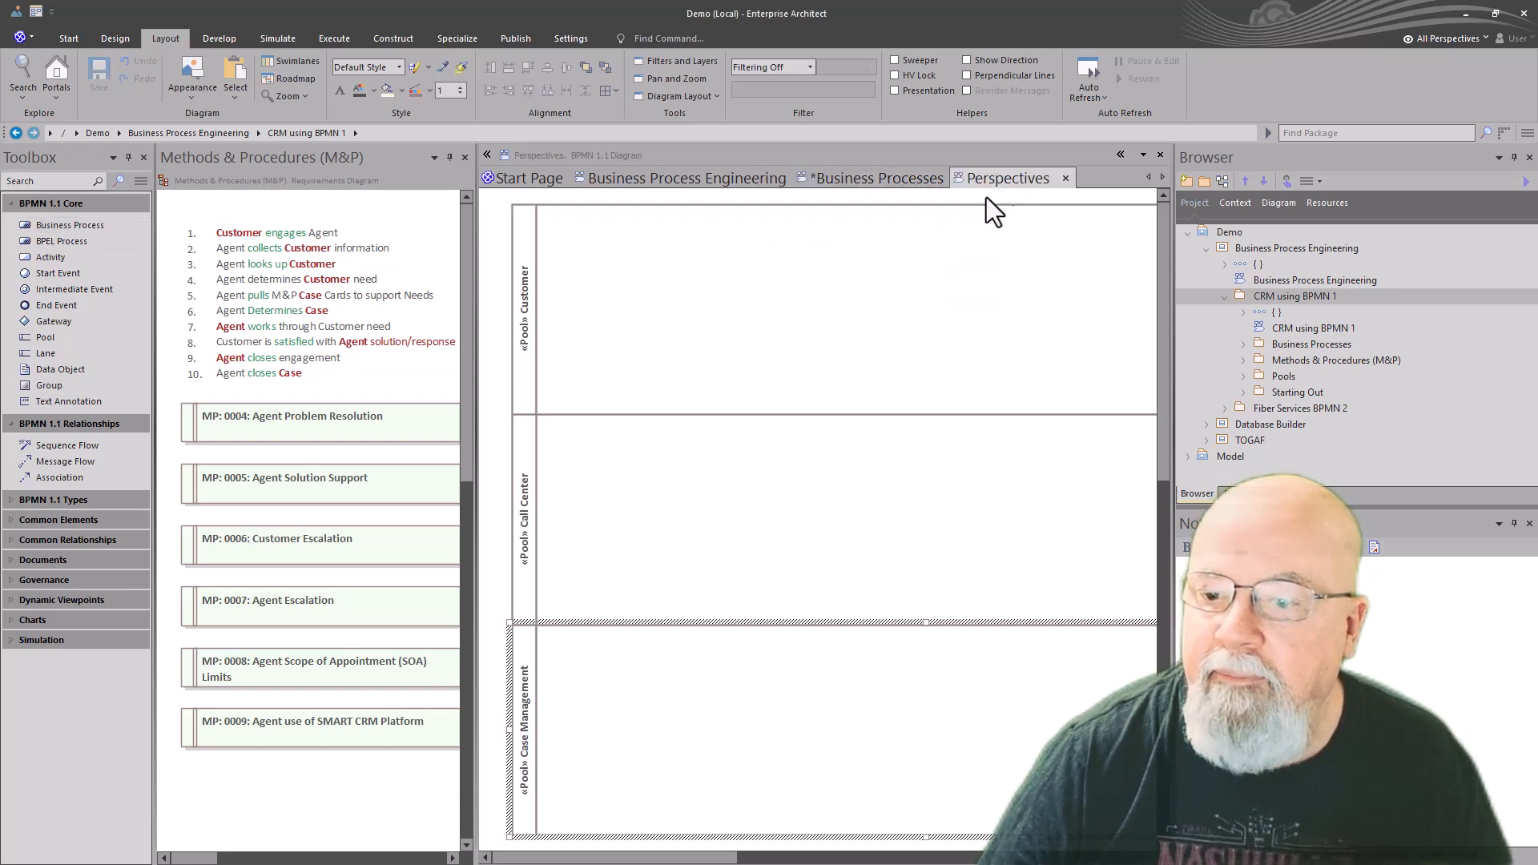
{"action": "left_click", "coordinate": [507, 574]}
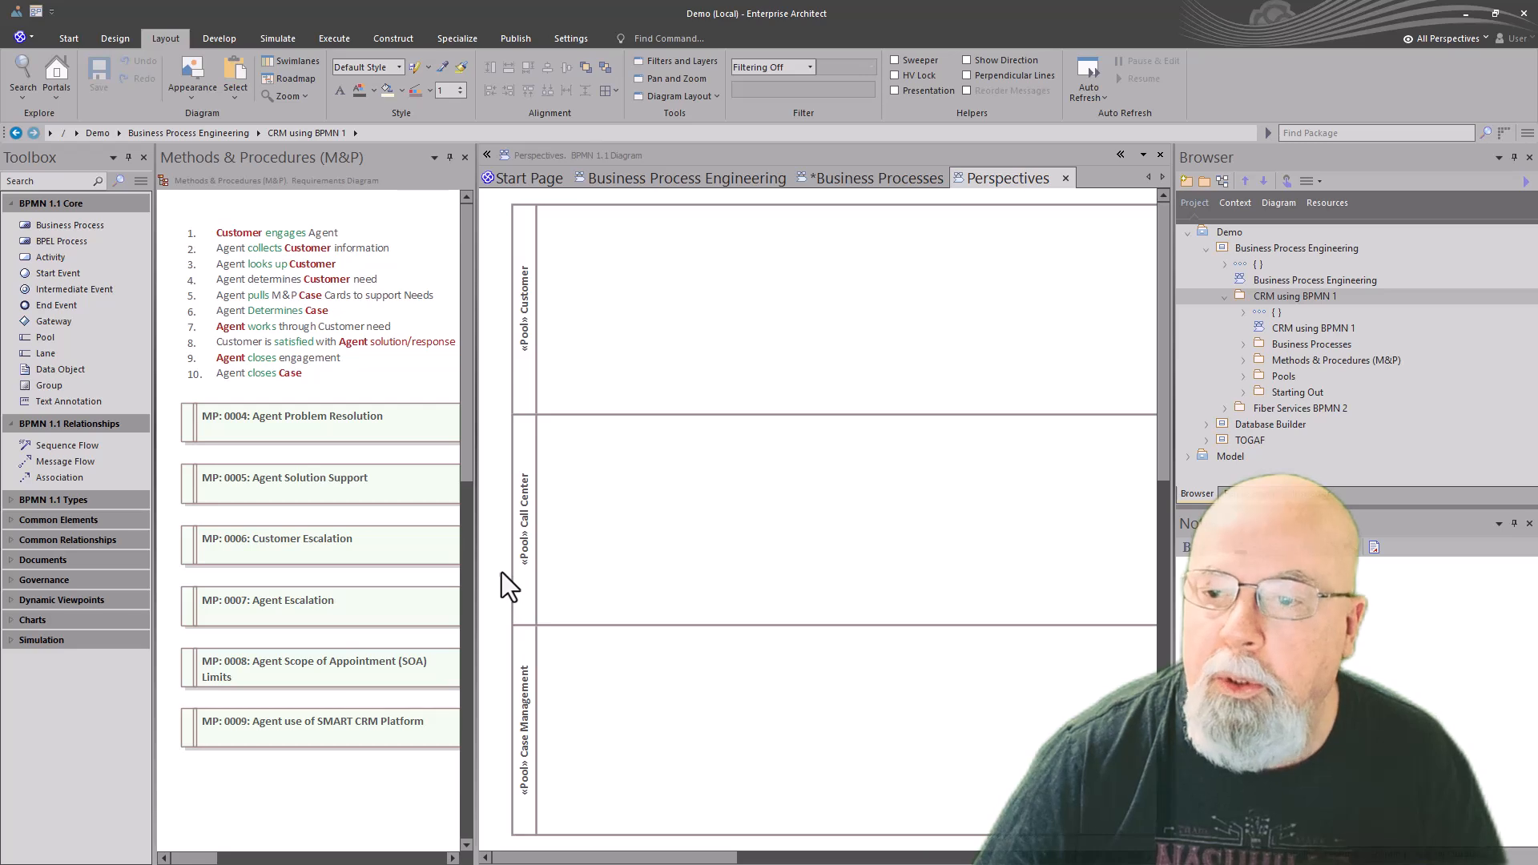
{"action": "left_click", "coordinate": [609, 381]}
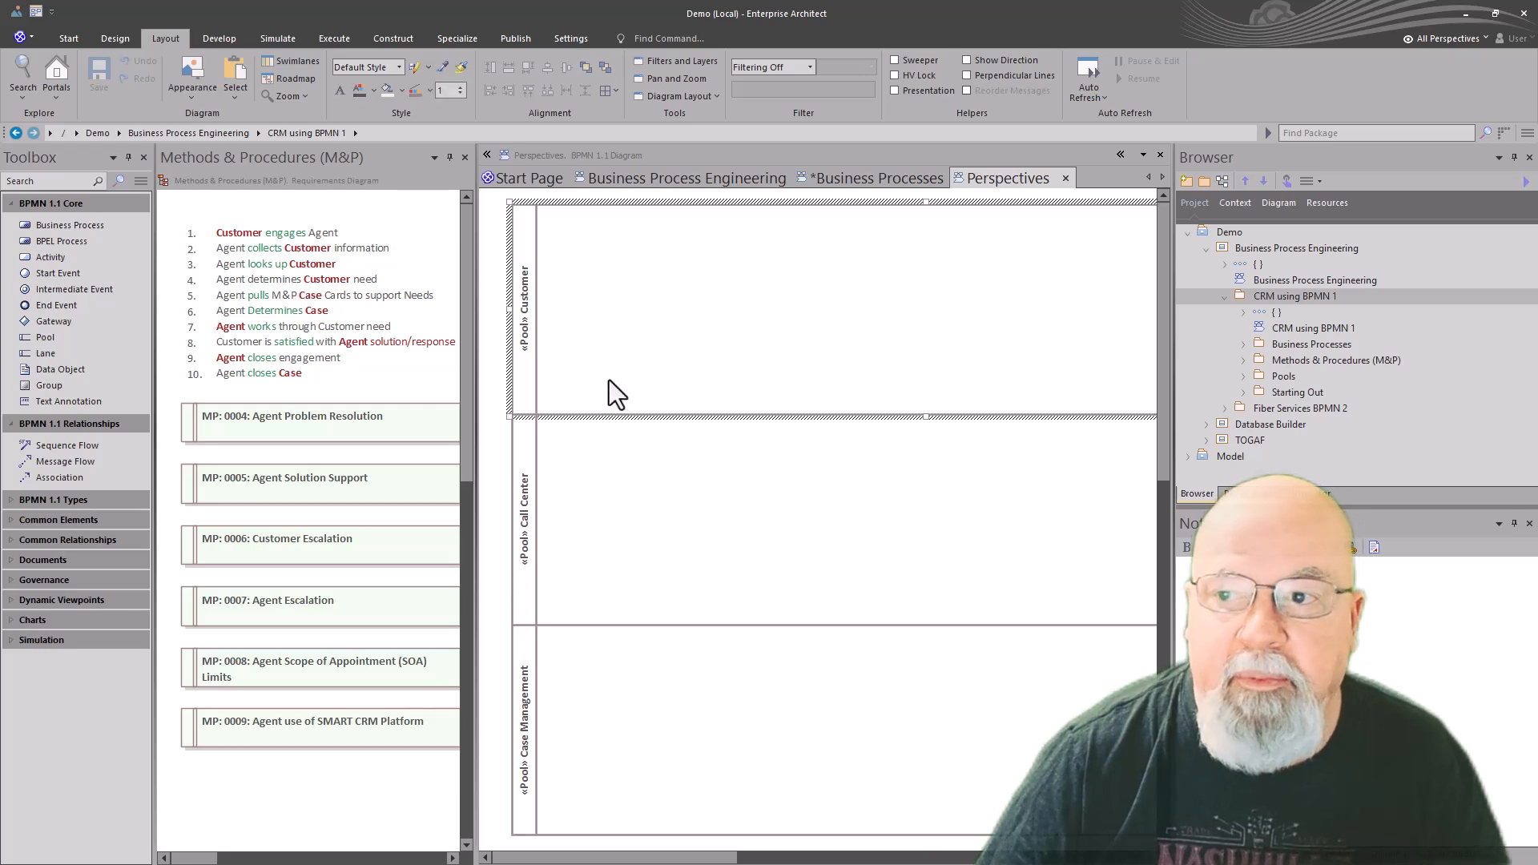
{"action": "left_click", "coordinate": [628, 497]}
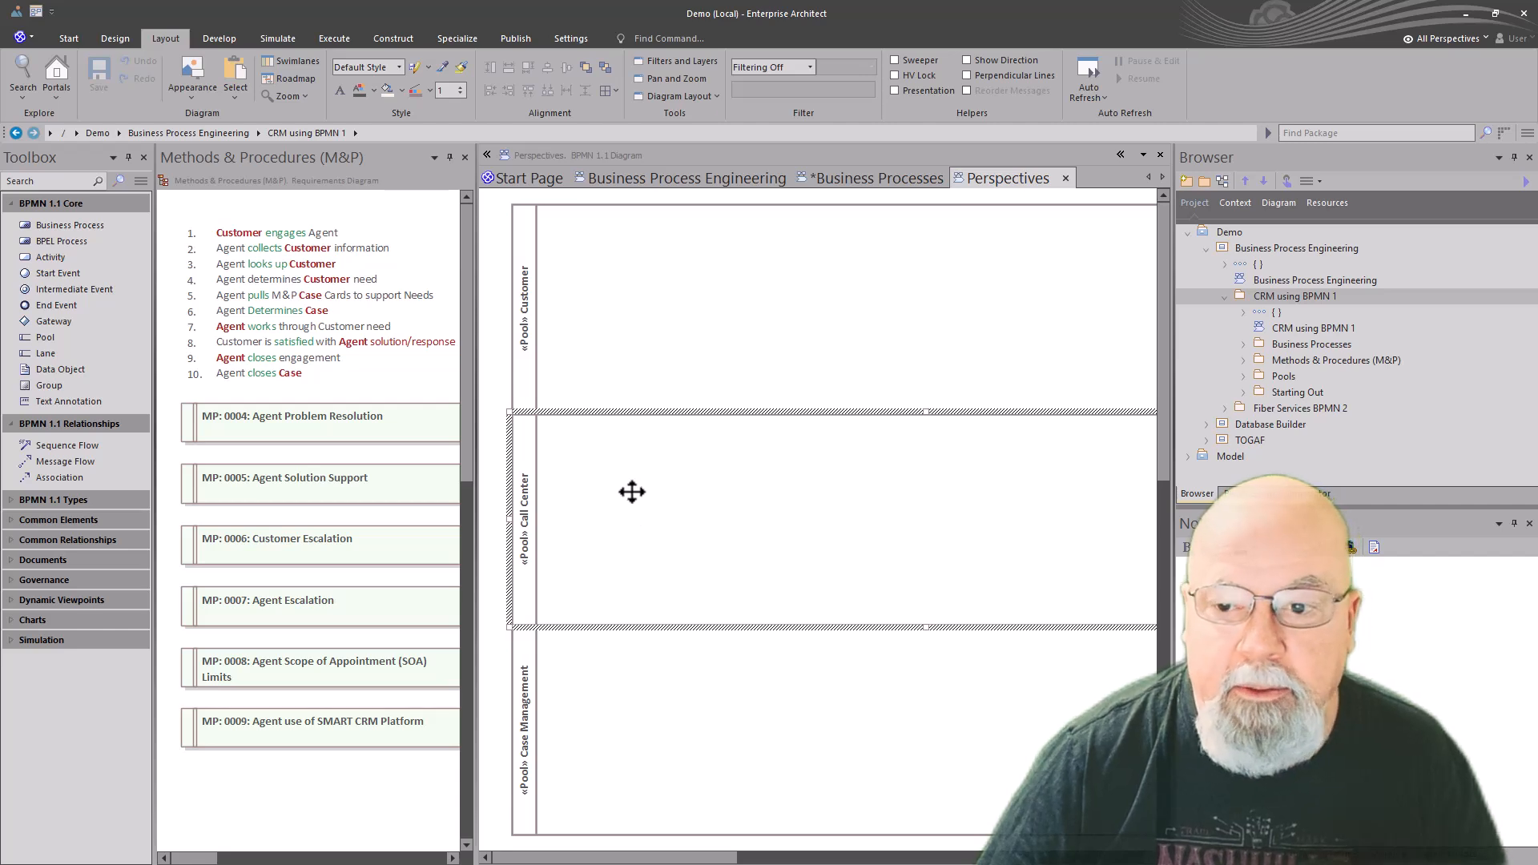
{"action": "left_click", "coordinate": [721, 725]}
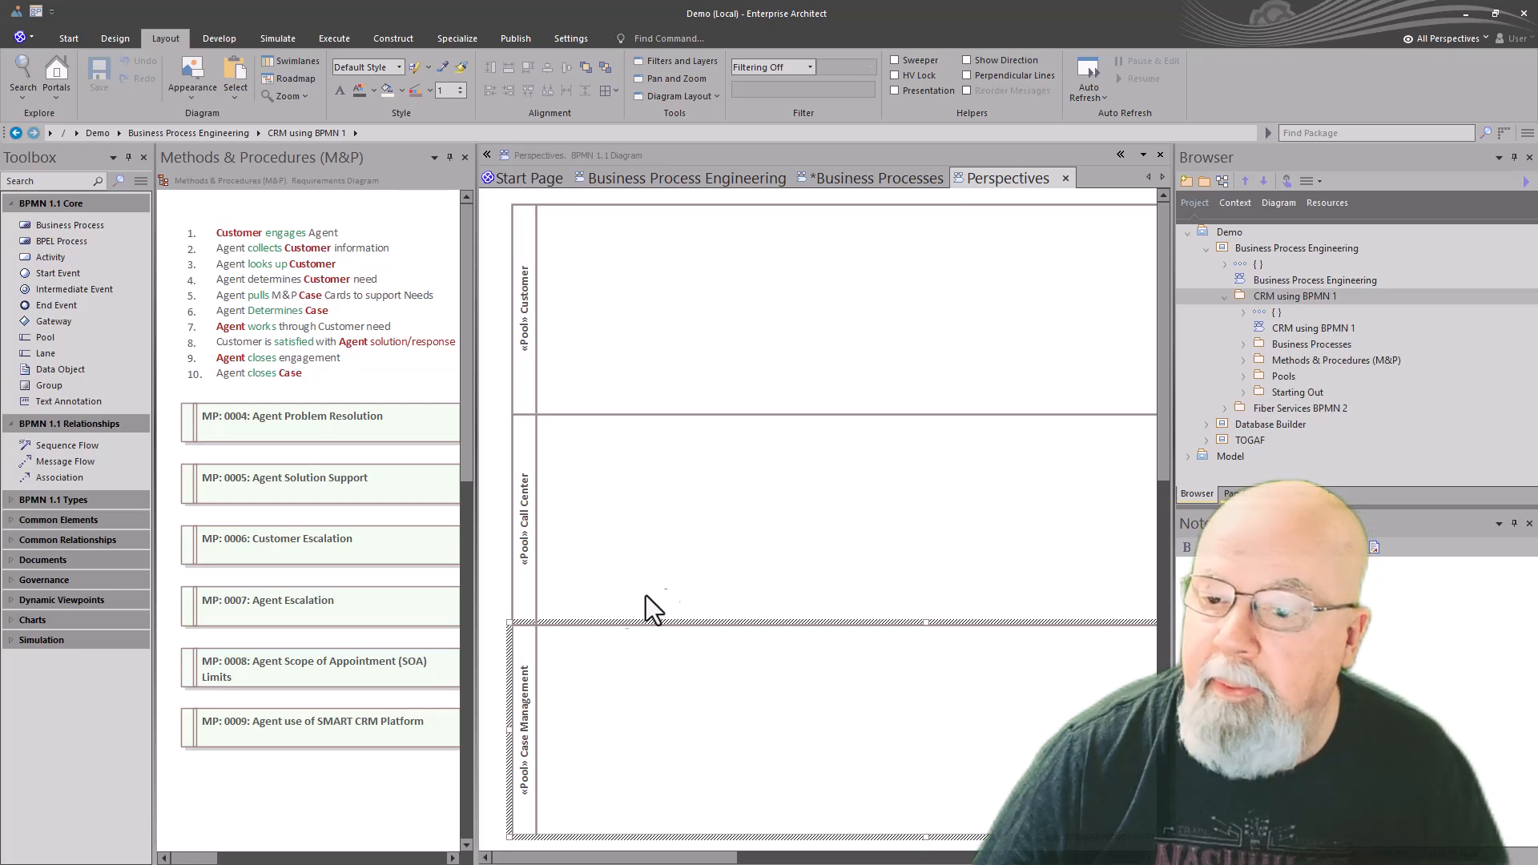
Locate the Perspectives diagram in the project tree, collapse its package and select the parent Pools package
{"action": "right_click", "coordinate": [499, 582]}
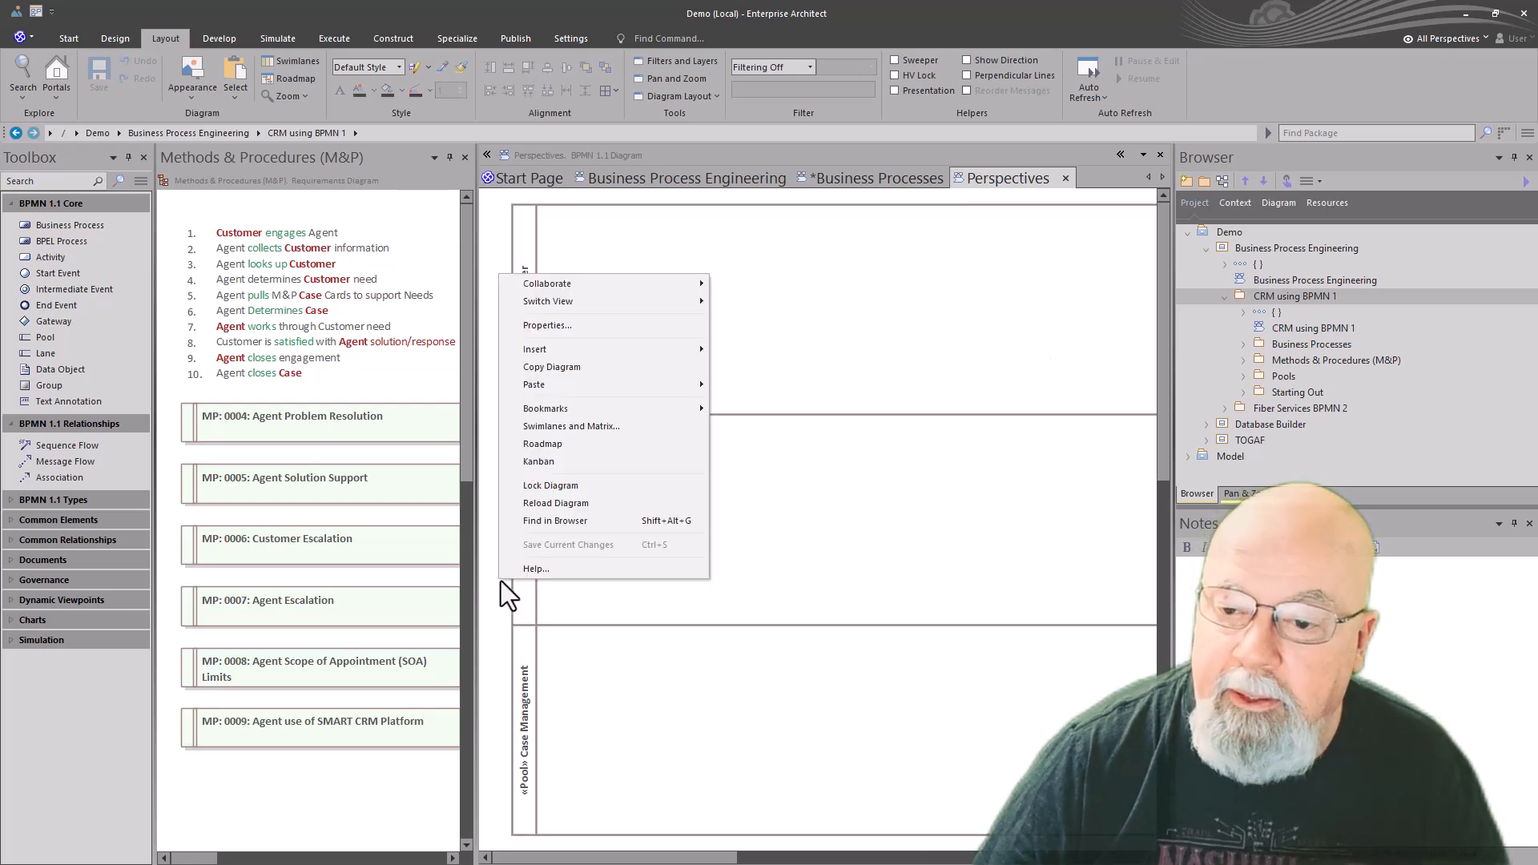
{"action": "left_click", "coordinate": [564, 521]}
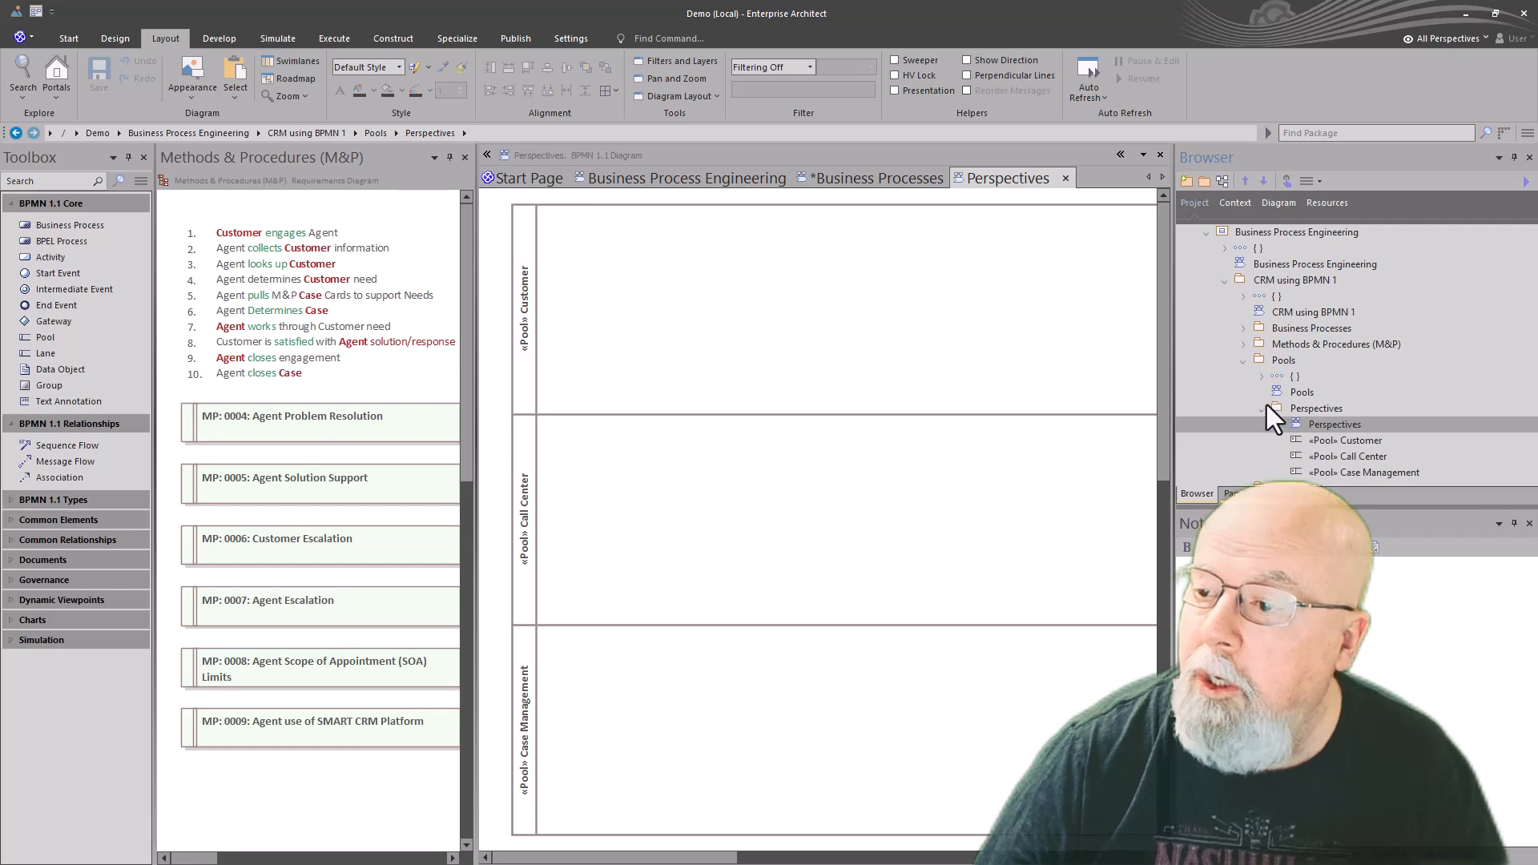
{"action": "left_click", "coordinate": [1284, 362]}
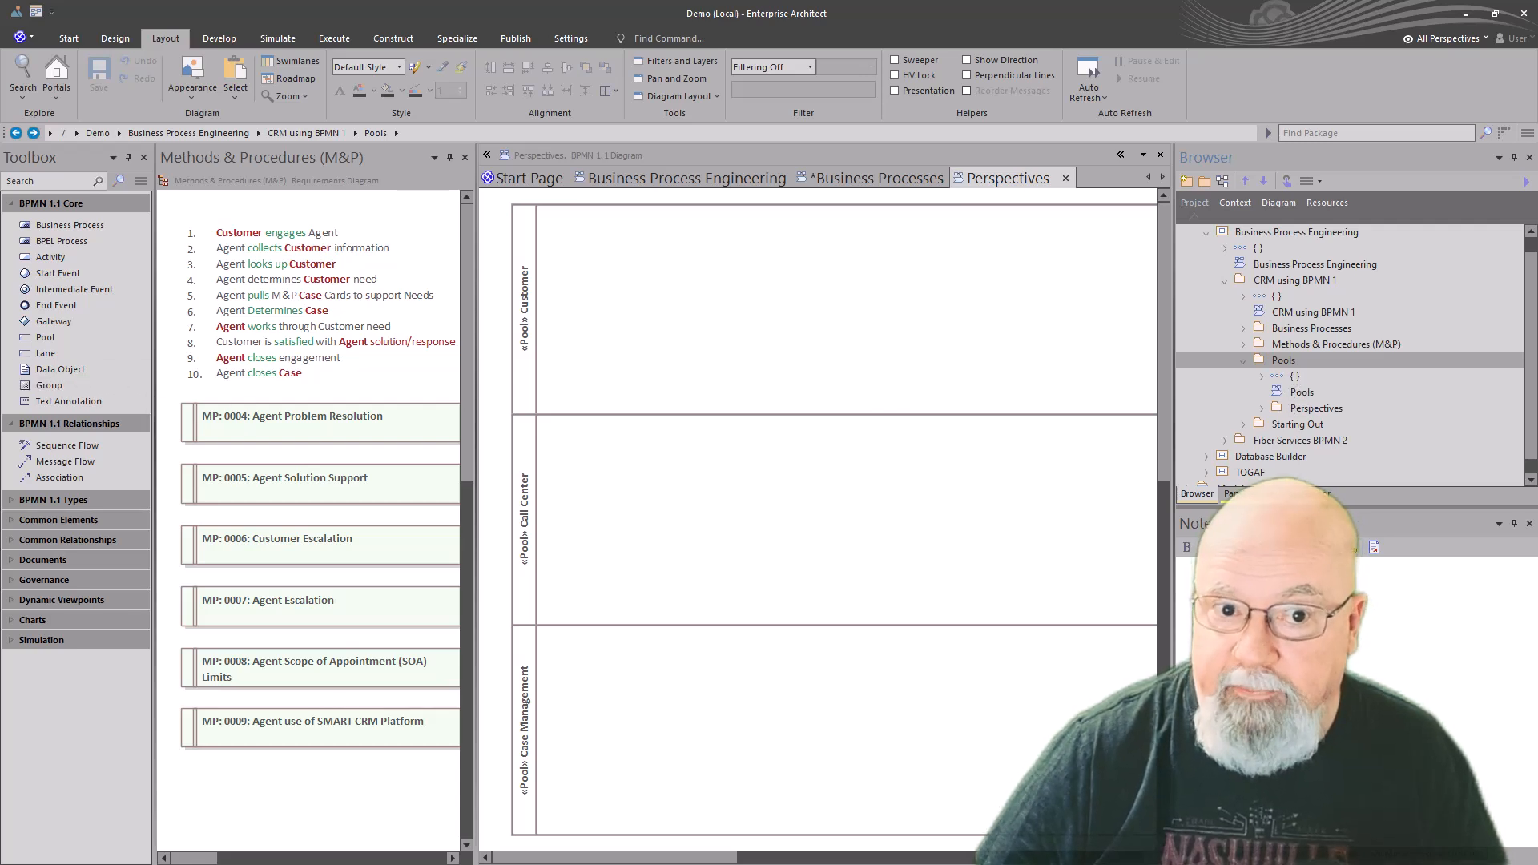
Expand the Perspectives package under Pools, inspect its Customer, Call Center and Case Management pools, and collapse the Pools package
{"action": "left_click", "coordinate": [1263, 408]}
{"action": "scroll", "coordinate": [1352, 448], "scroll_direction": "down", "scroll_amount": 1}
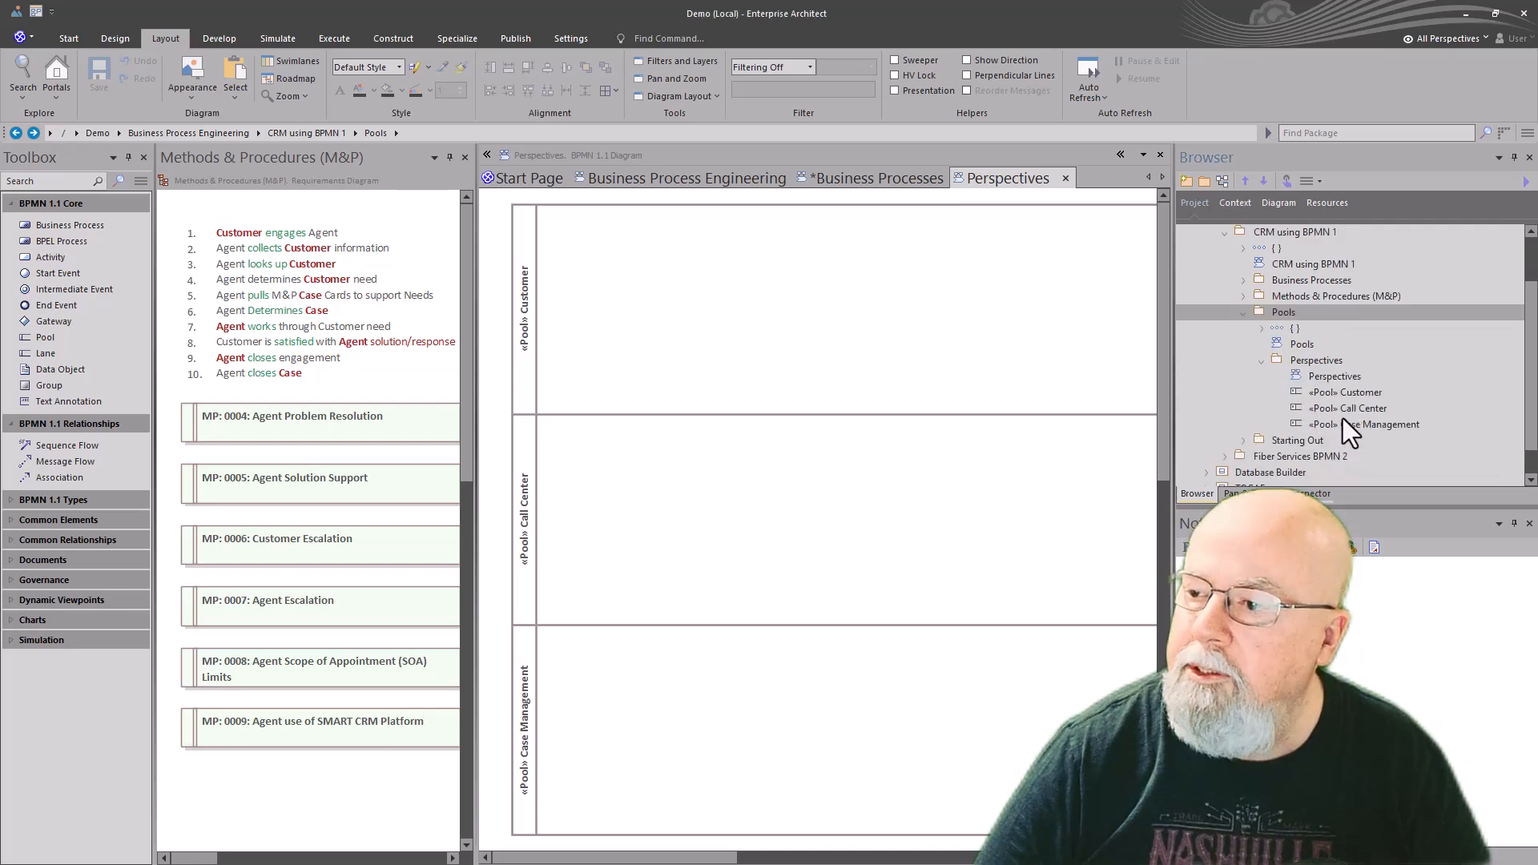
{"action": "left_click", "coordinate": [1352, 393]}
{"action": "left_click", "coordinate": [1357, 409]}
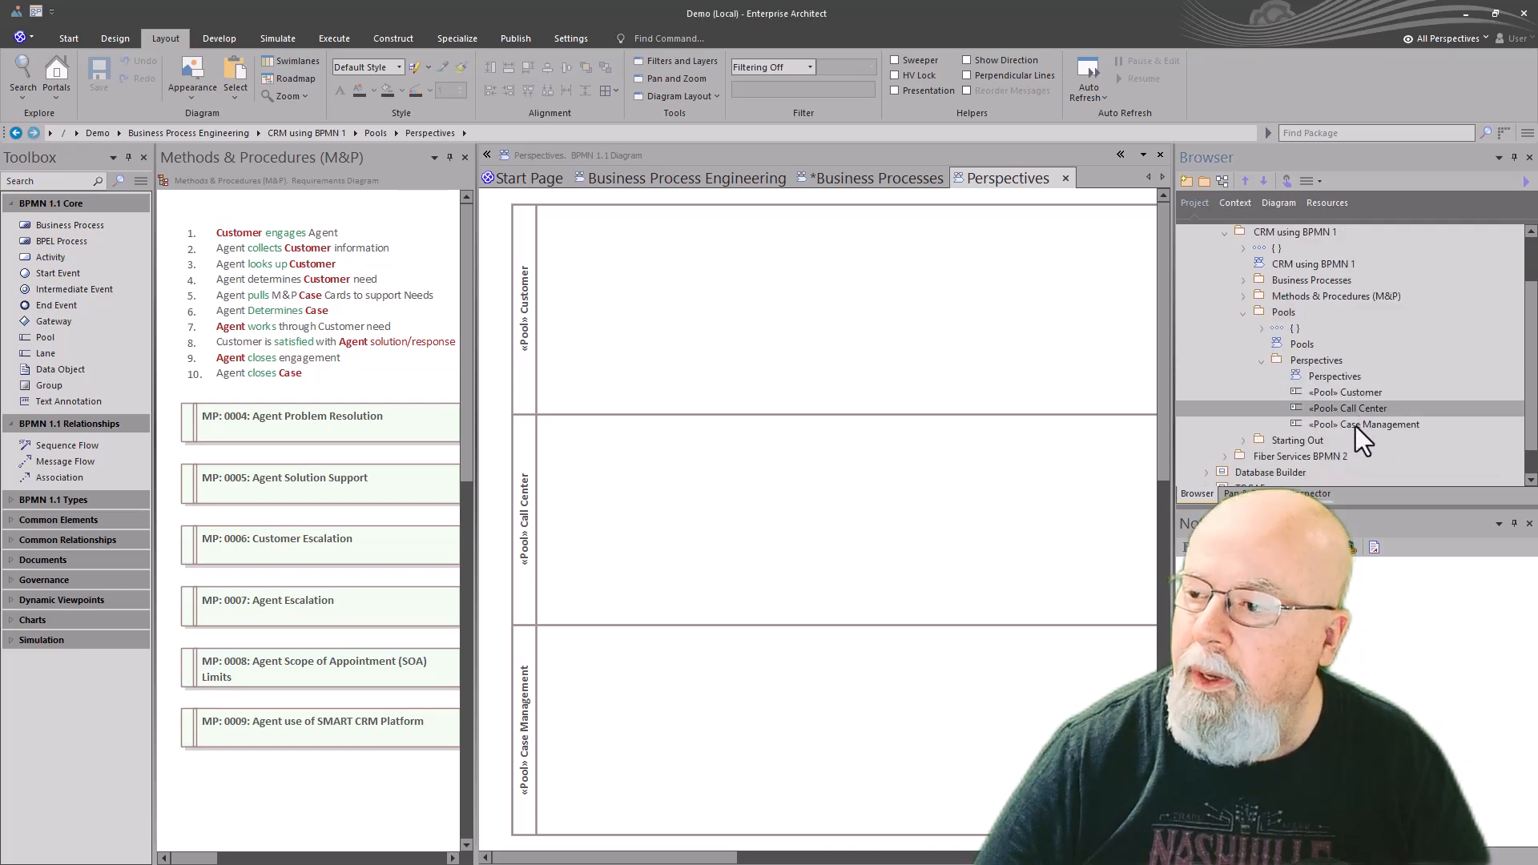
{"action": "left_click", "coordinate": [1362, 425]}
{"action": "left_click", "coordinate": [1348, 394]}
{"action": "left_click", "coordinate": [1349, 409]}
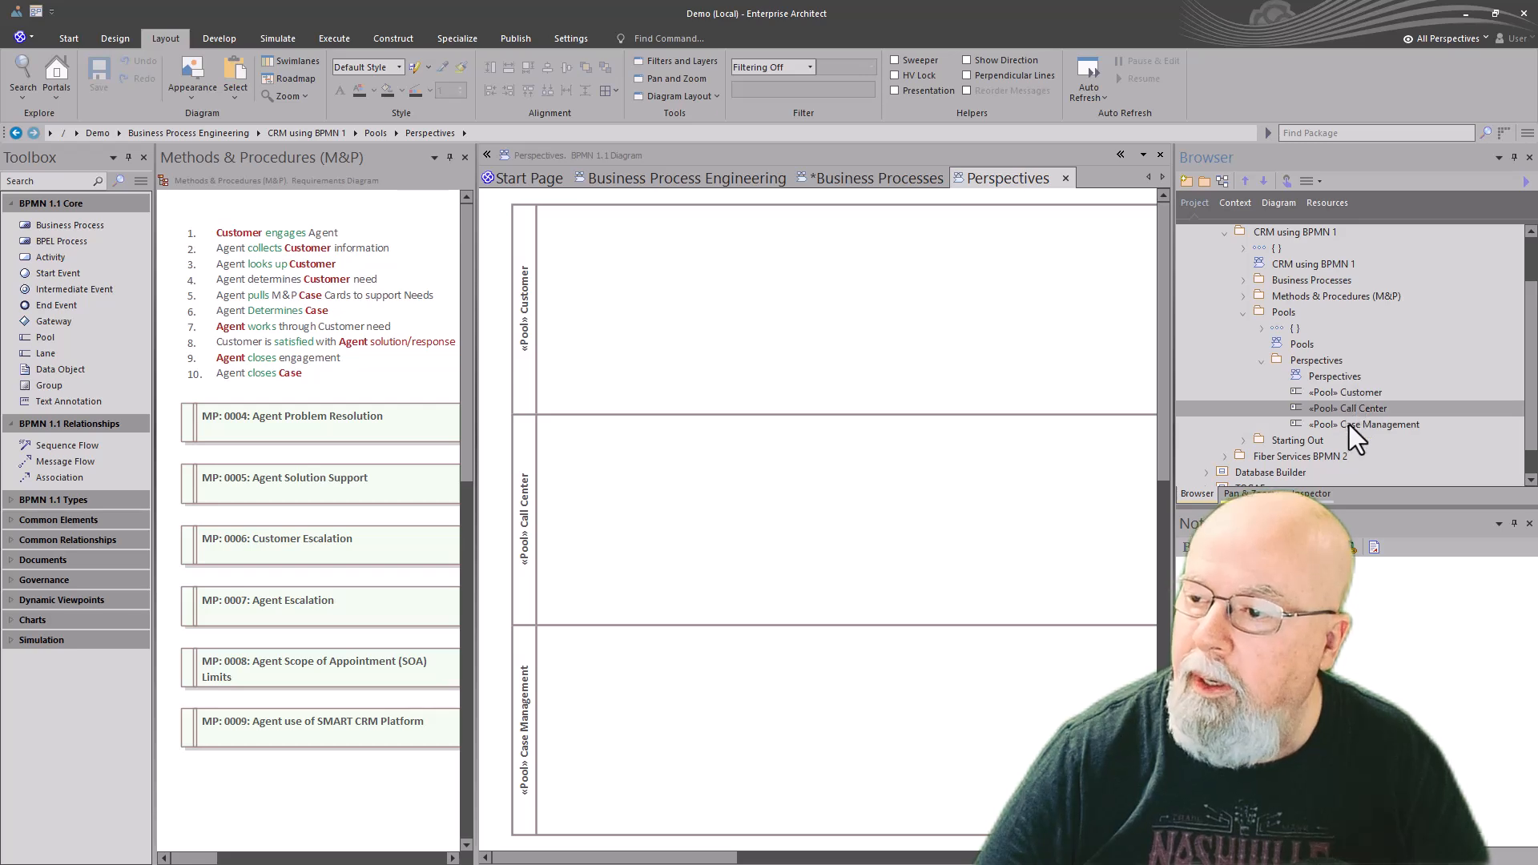
{"action": "left_click", "coordinate": [1349, 425]}
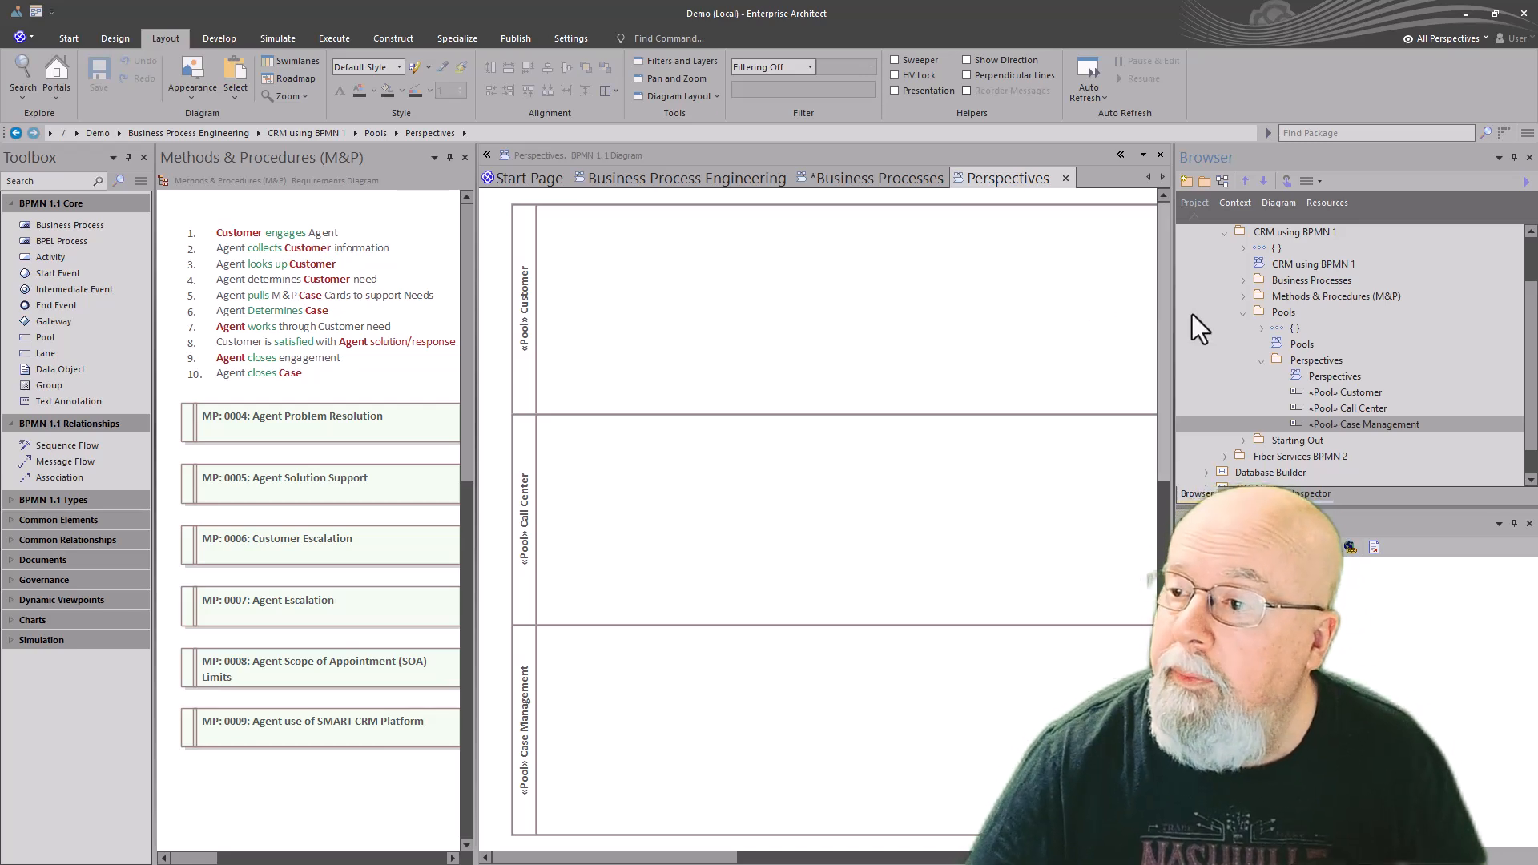
{"action": "left_click", "coordinate": [1244, 312]}
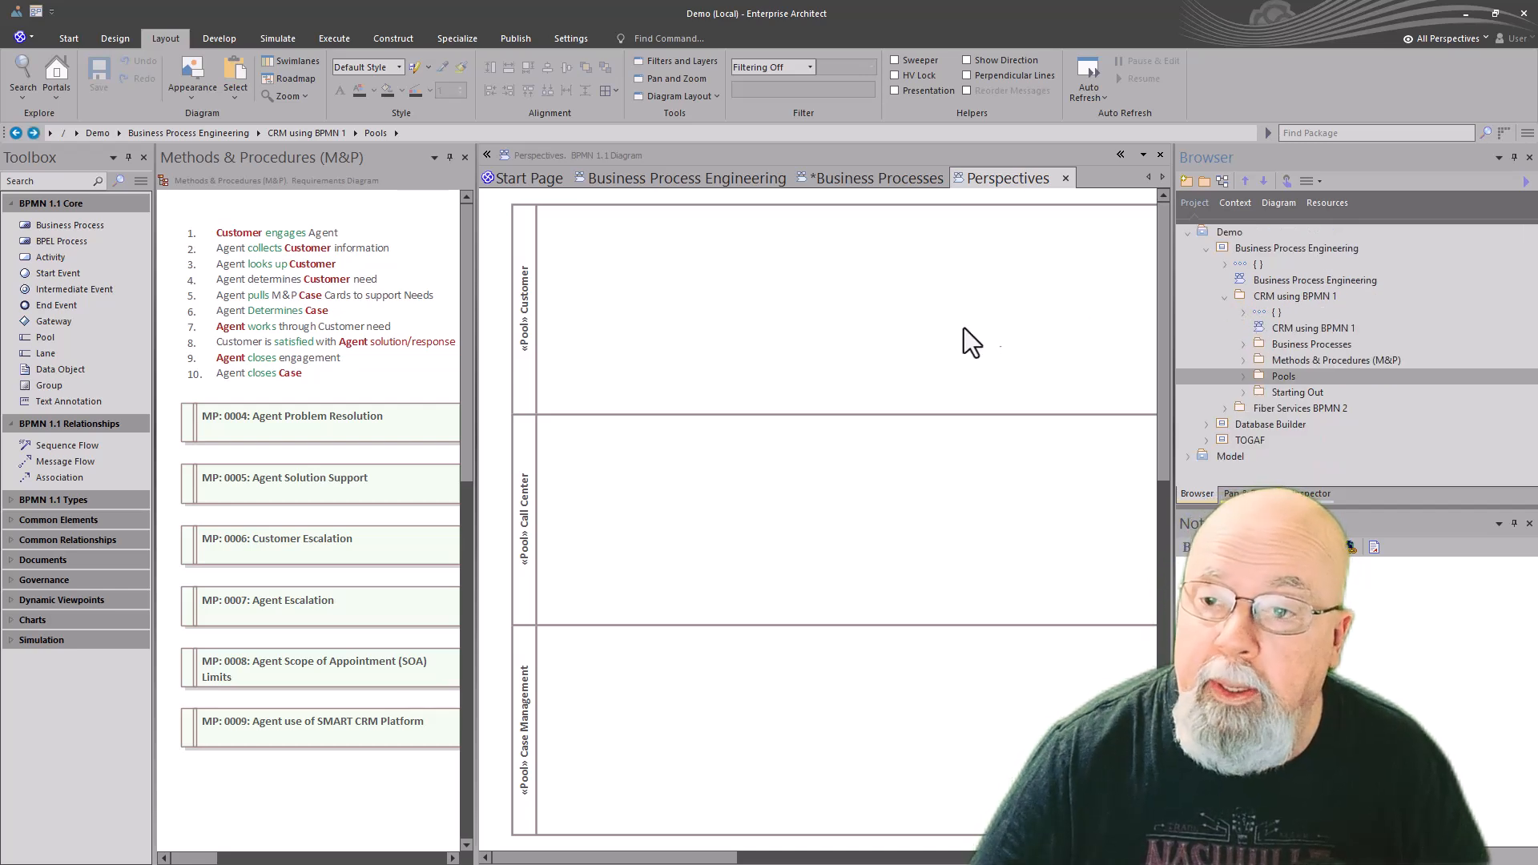
Review the Customer pool's element properties, including its Project details, and its Level and Perspective tags
{"action": "left_click", "coordinate": [805, 337]}
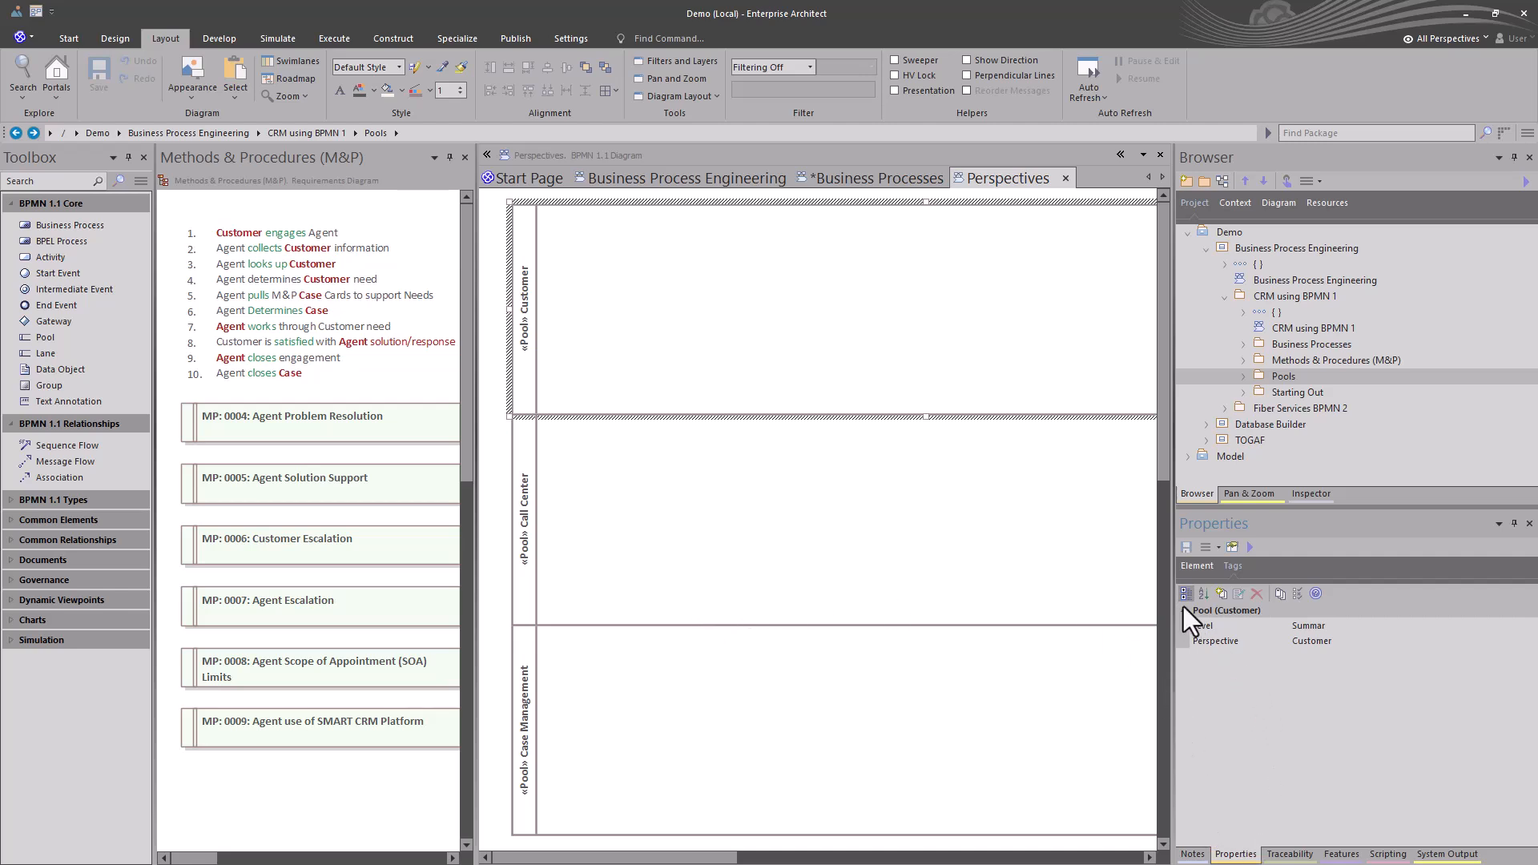
{"action": "left_click", "coordinate": [1197, 566]}
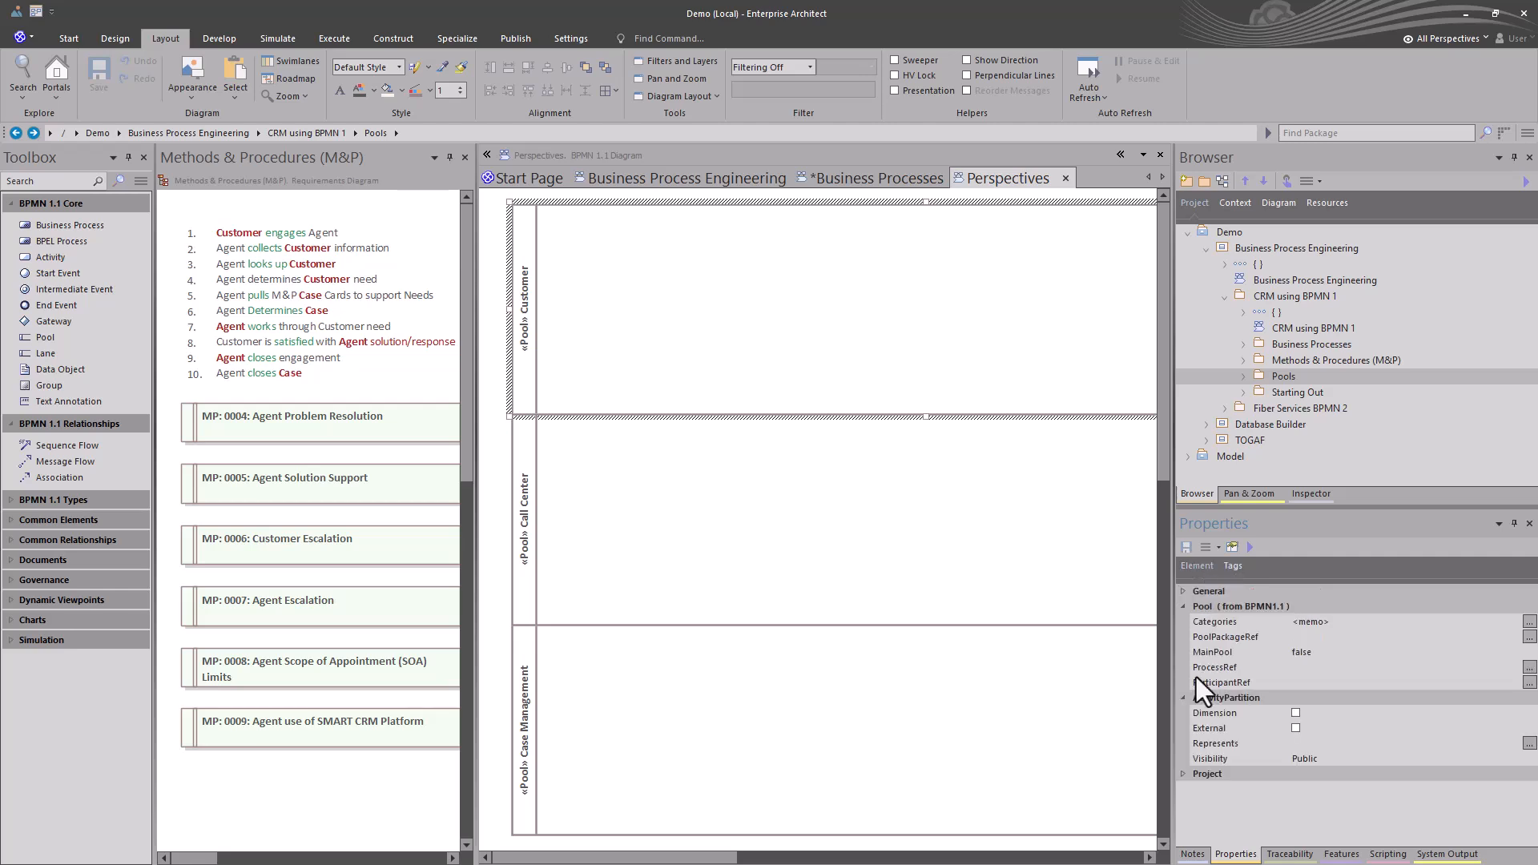
{"action": "left_click", "coordinate": [1184, 774]}
{"action": "scroll", "coordinate": [1234, 809], "scroll_direction": "down", "scroll_amount": 2}
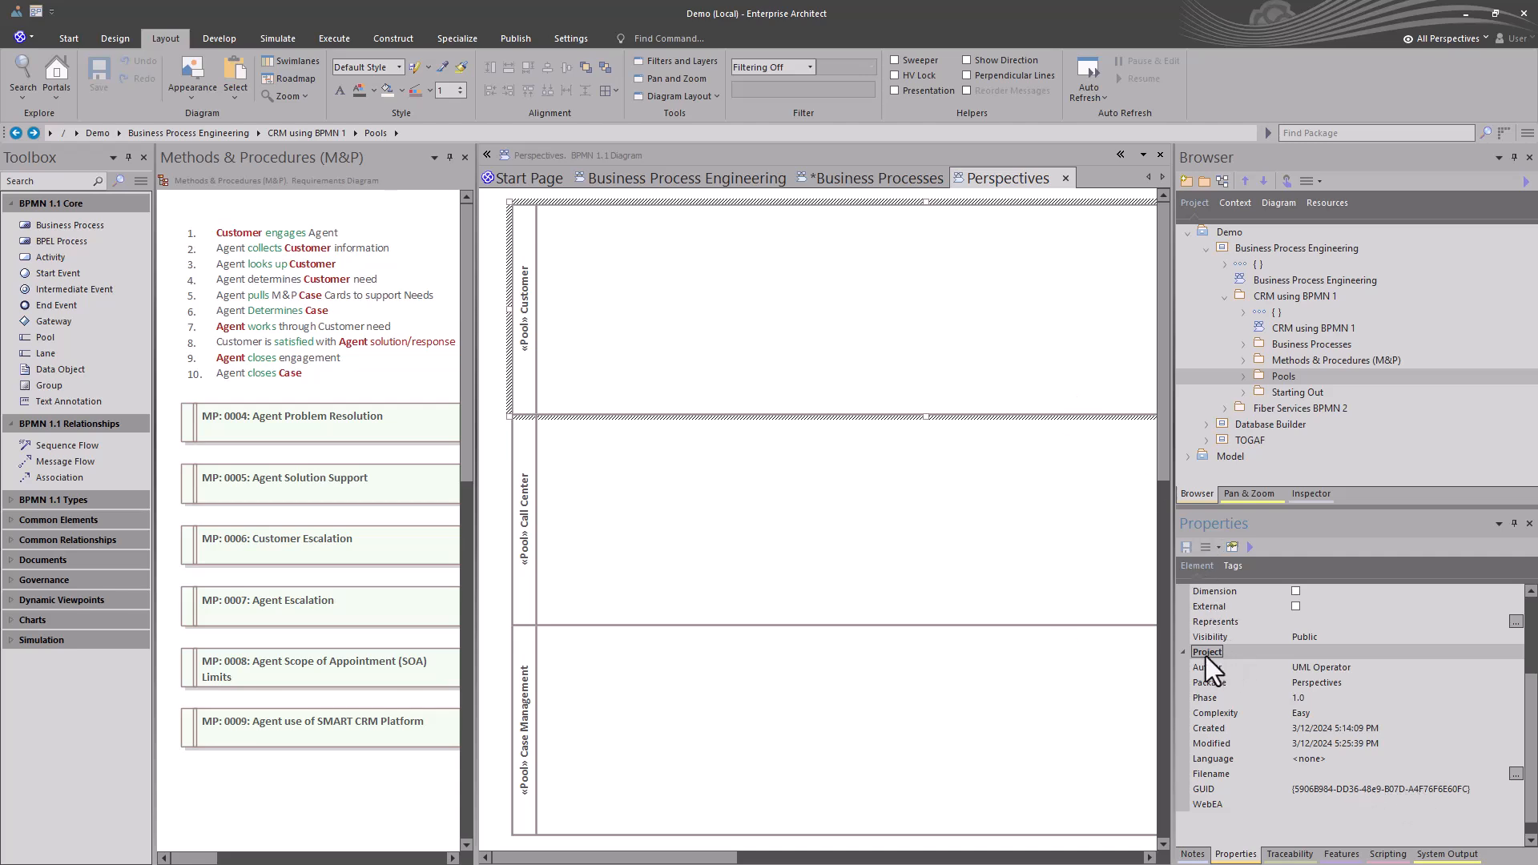
{"action": "left_click", "coordinate": [1183, 653]}
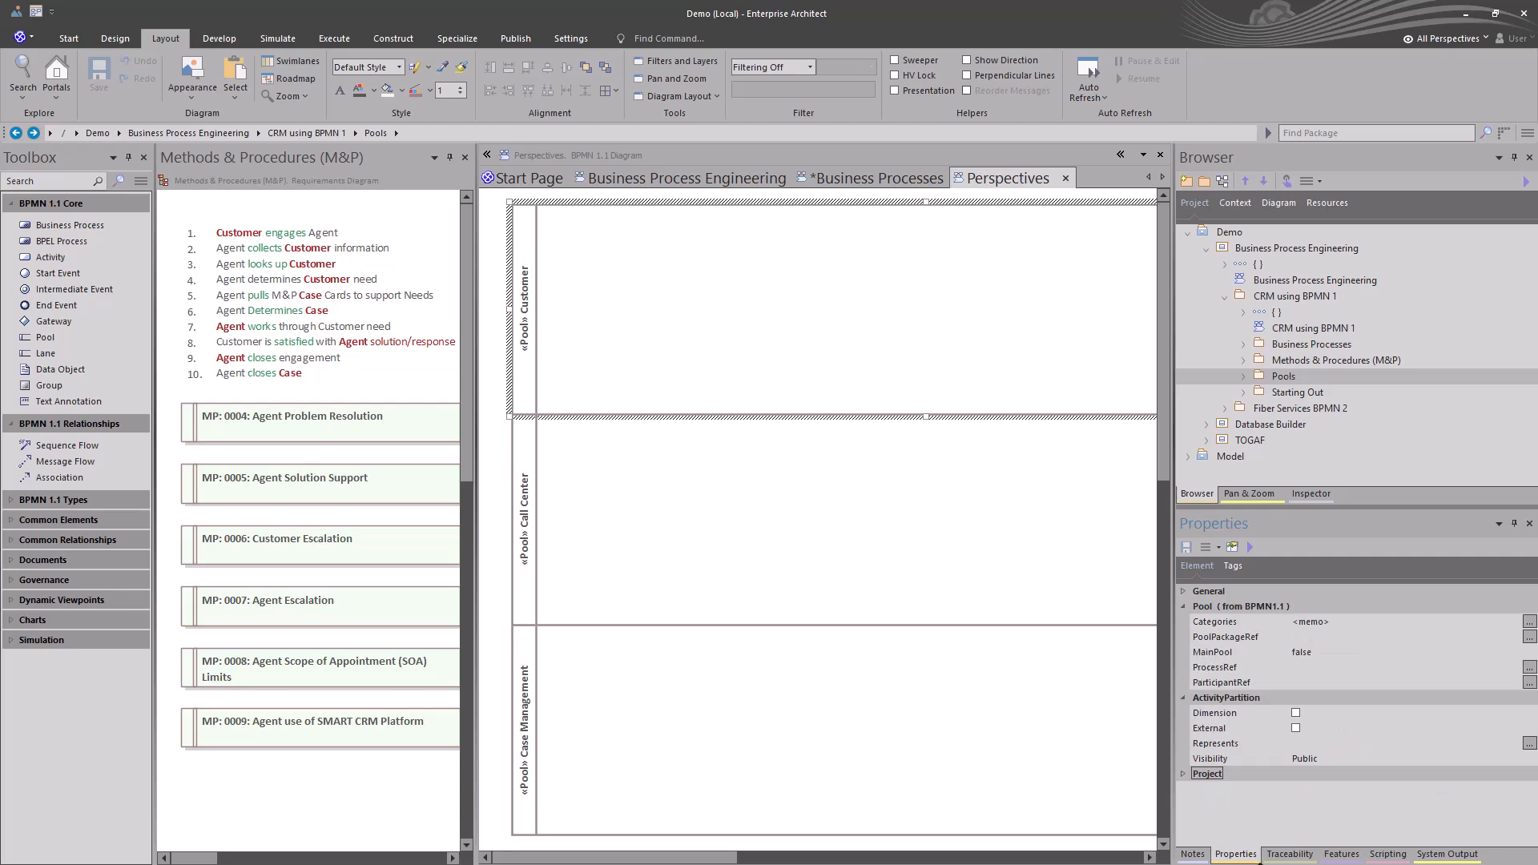
{"action": "left_click", "coordinate": [1233, 565]}
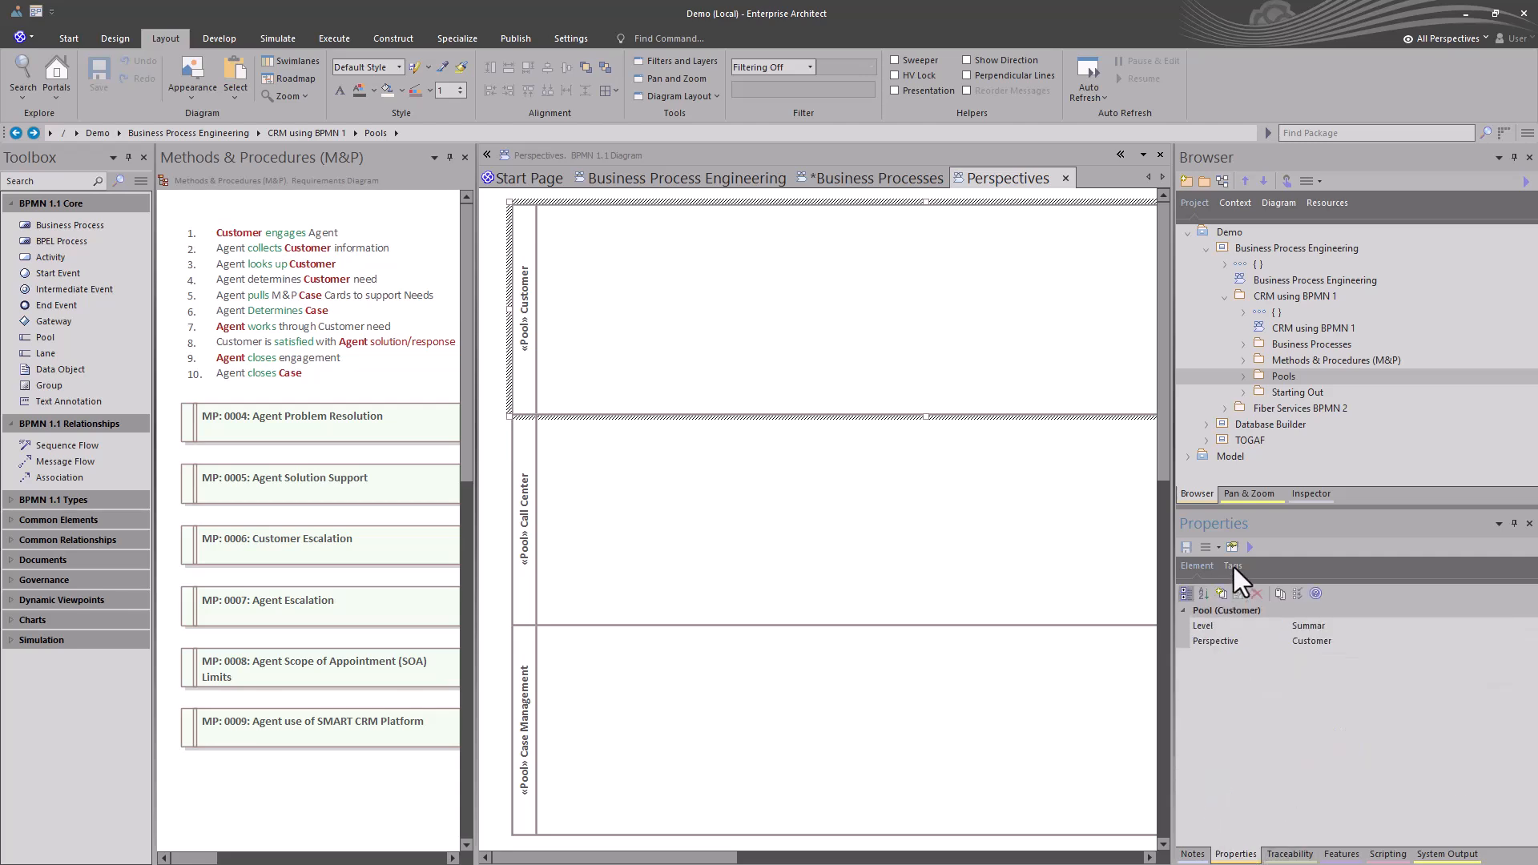
{"action": "left_click", "coordinate": [1361, 643]}
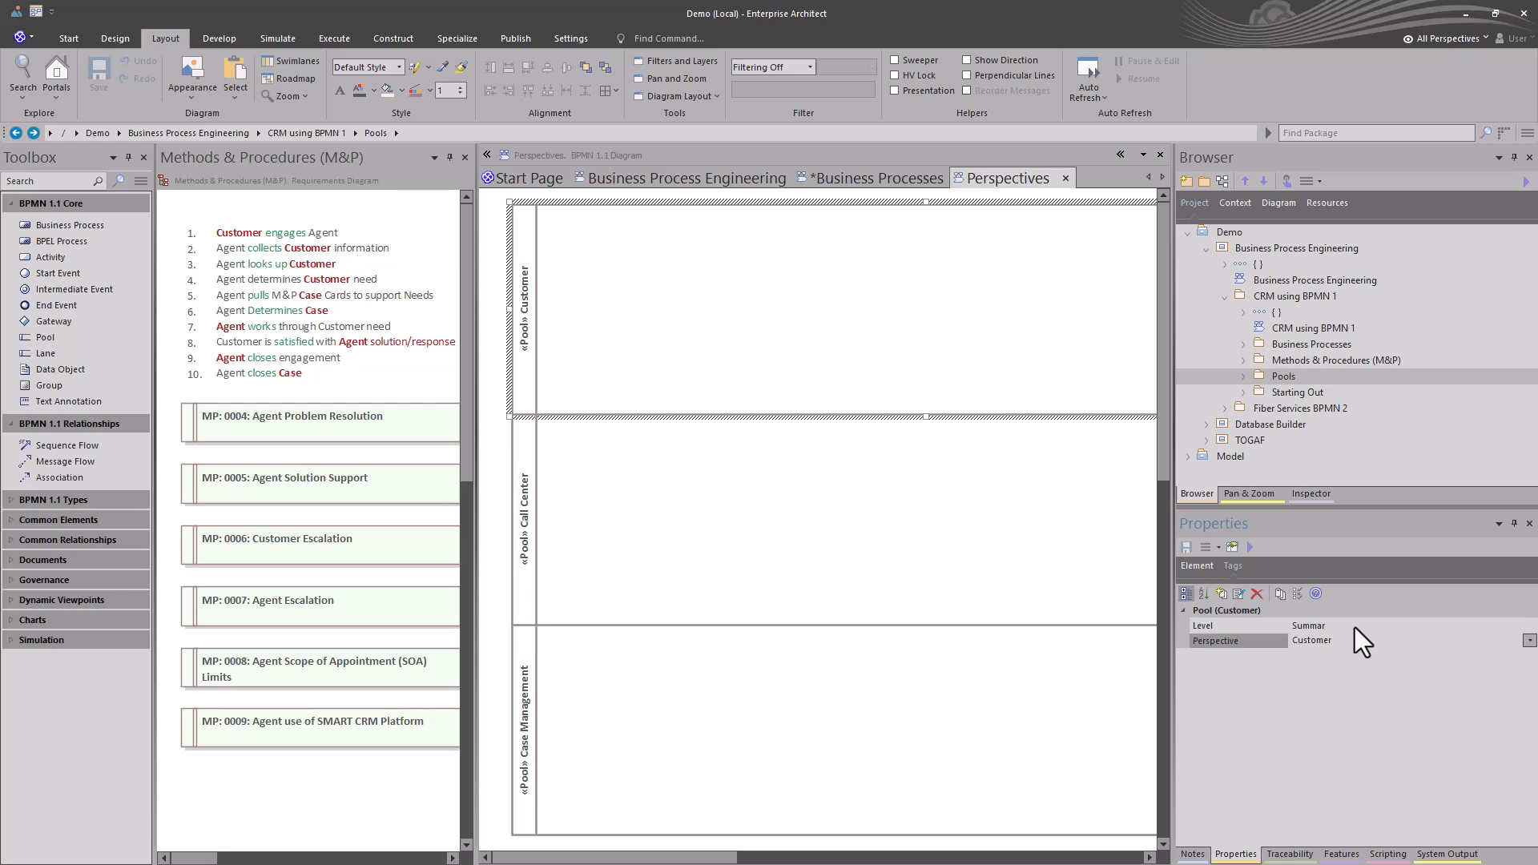
Compare the Call Center pool's Level and Perspective tags with those of the Customer pool on the Perspectives diagram
{"action": "left_click", "coordinate": [563, 553]}
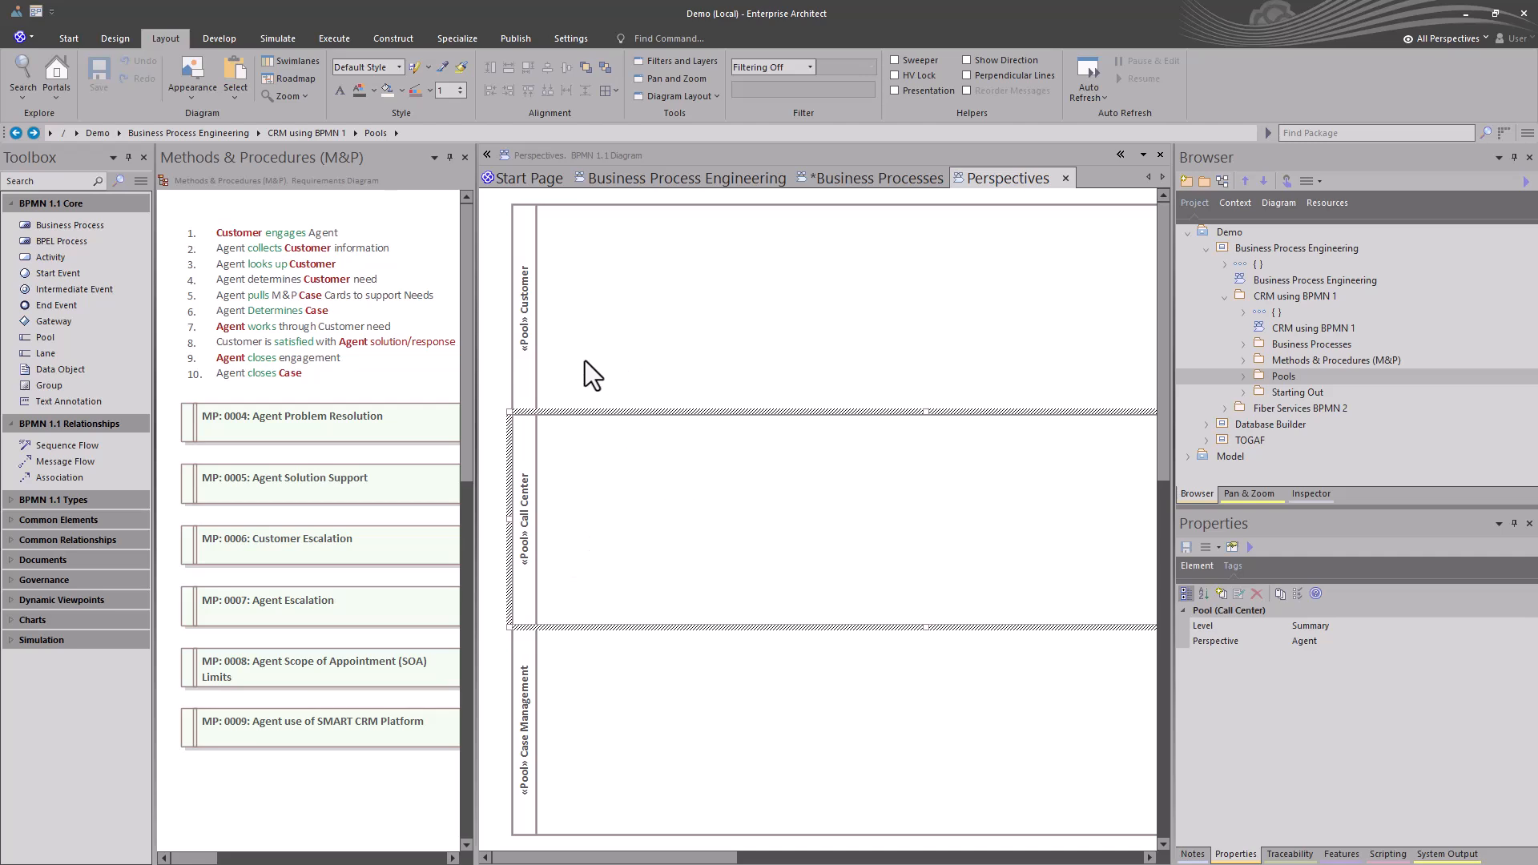
{"action": "left_click", "coordinate": [518, 352]}
{"action": "left_click_drag", "start_coordinate": [559, 402], "coordinate": [648, 748]}
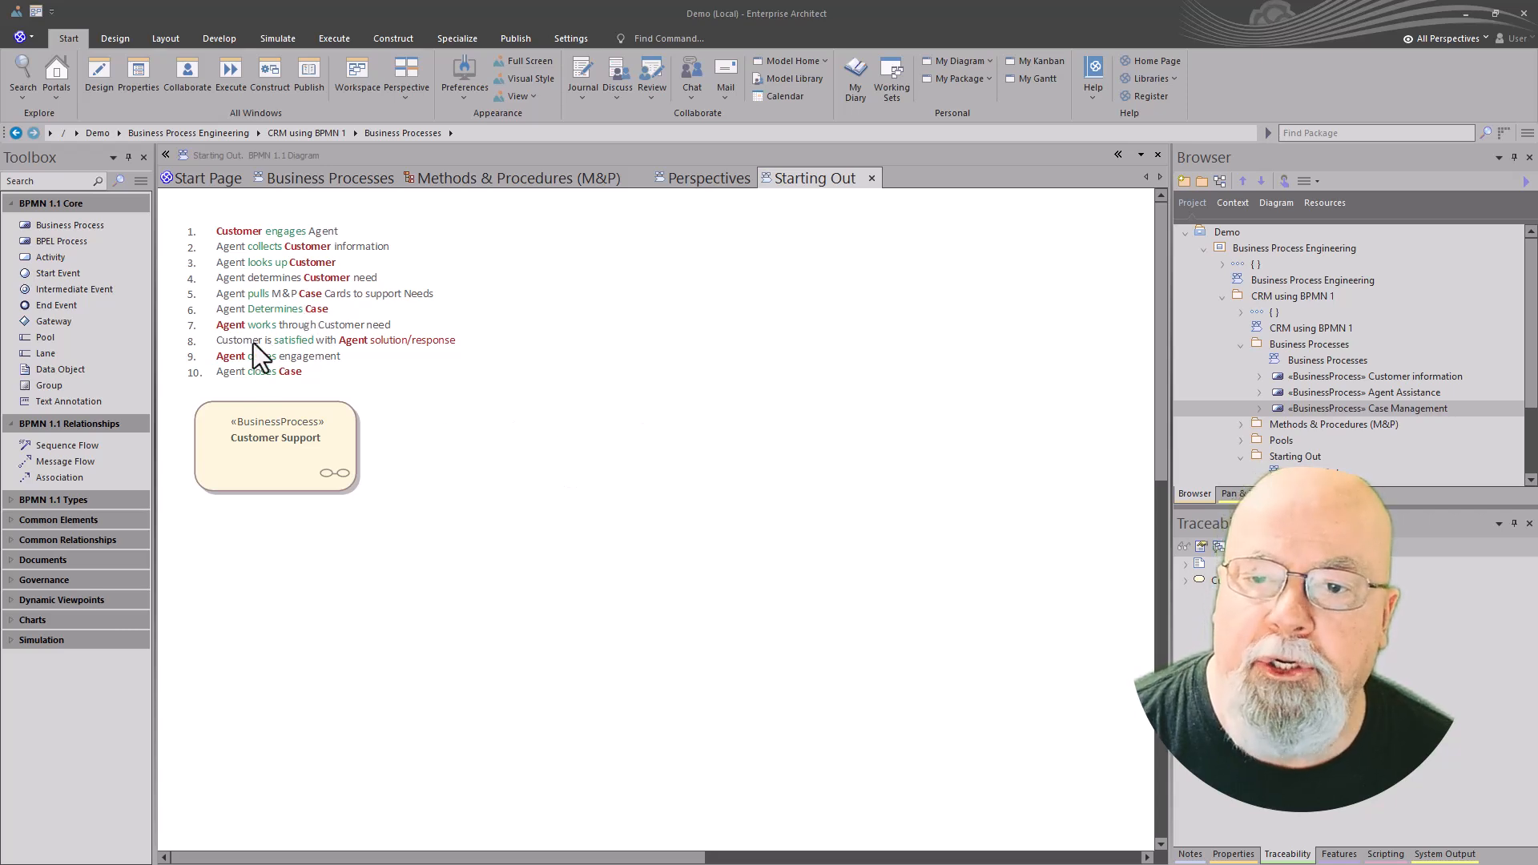
Compare the Methods & Procedures and Starting Out diagrams, and open the Customer Support process's child diagram, Customer Engages Agent
{"action": "left_click", "coordinate": [497, 176]}
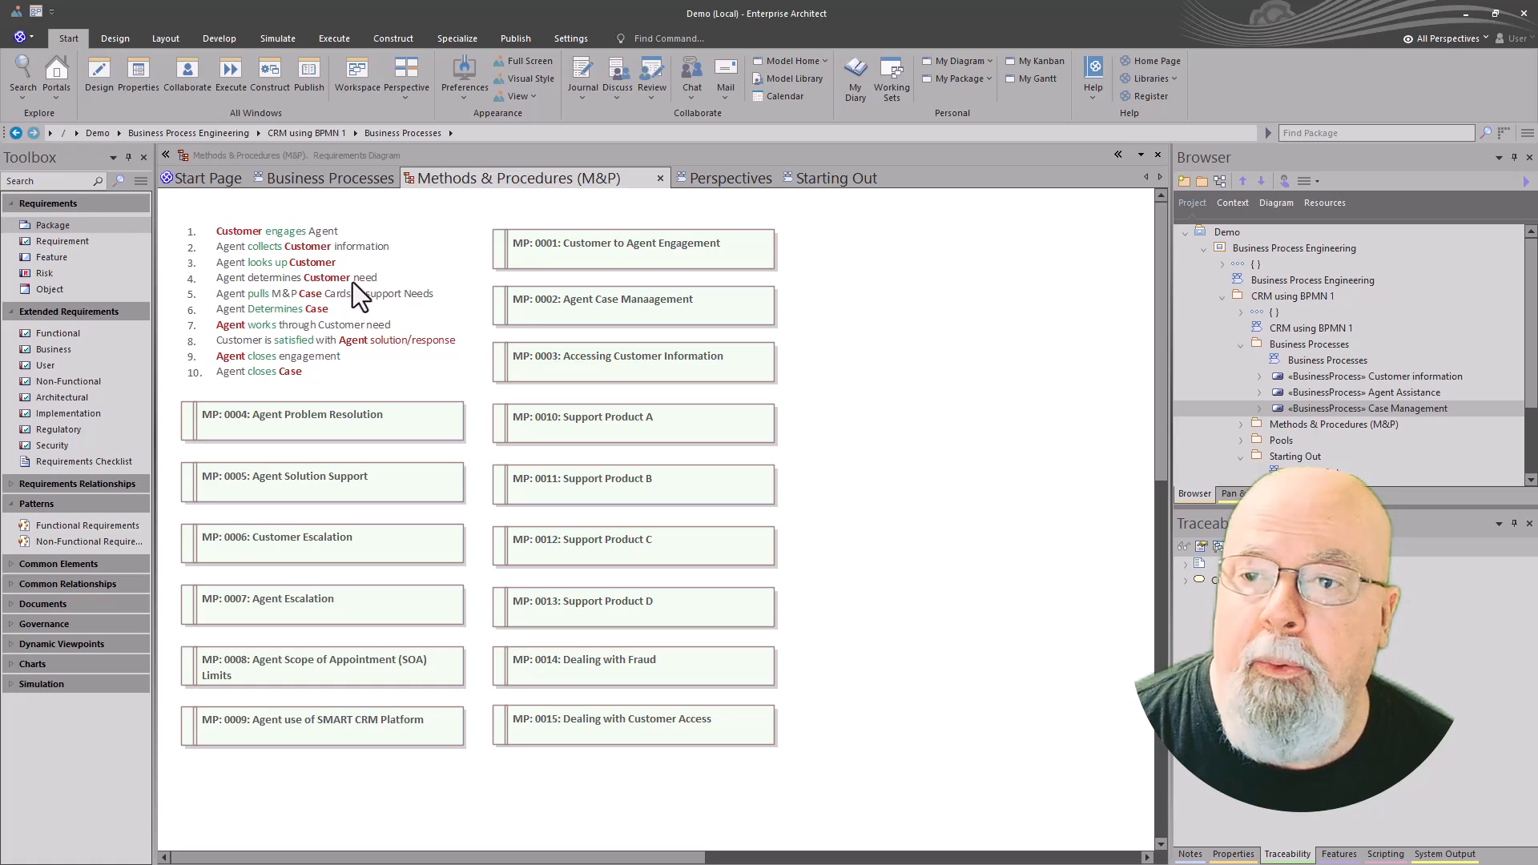
{"action": "left_click", "coordinate": [817, 180]}
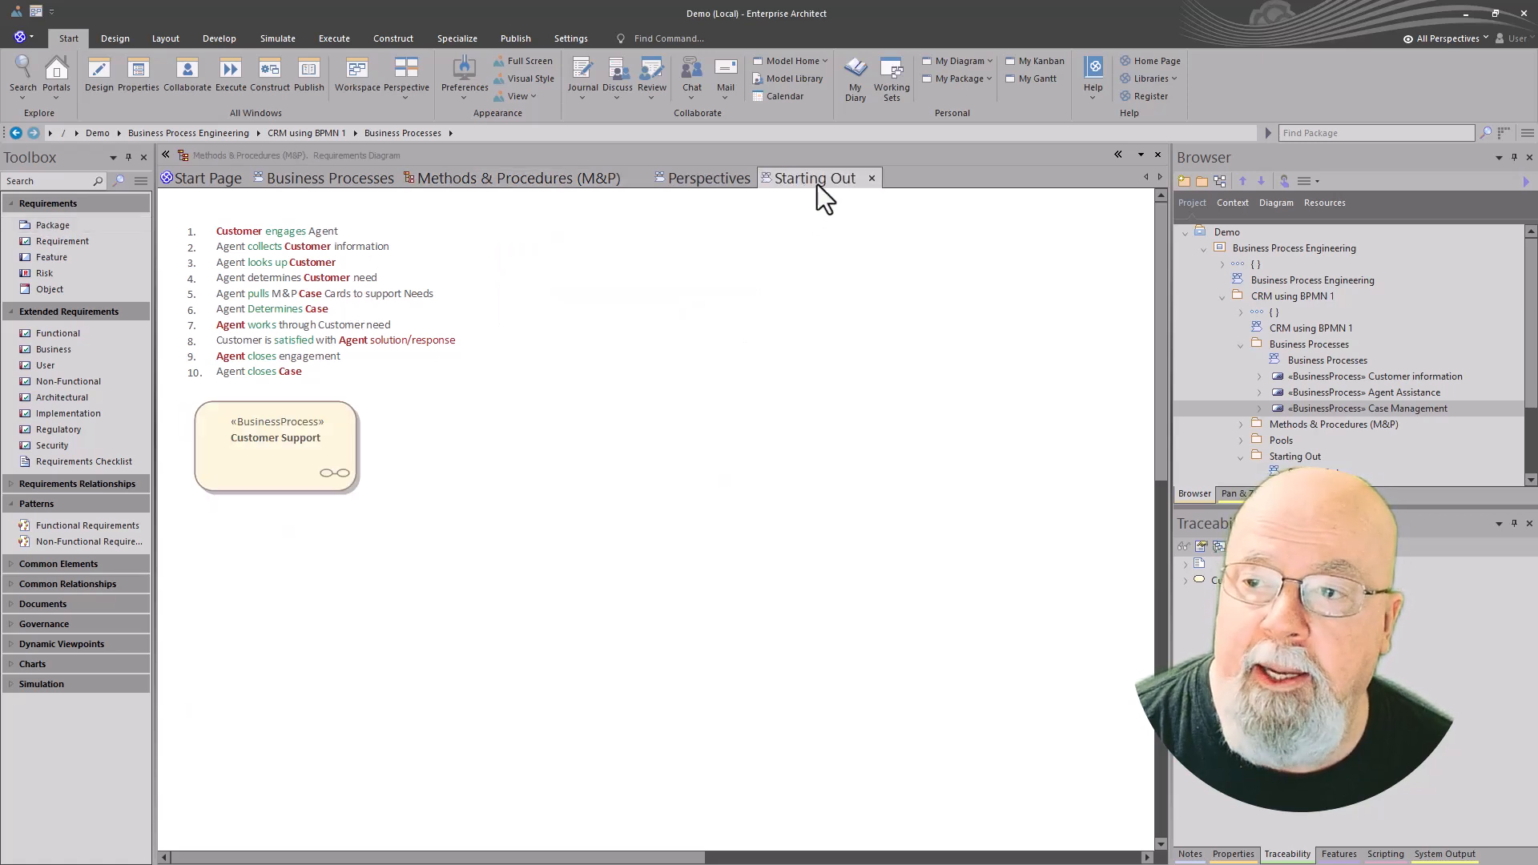
{"action": "left_click", "coordinate": [306, 327]}
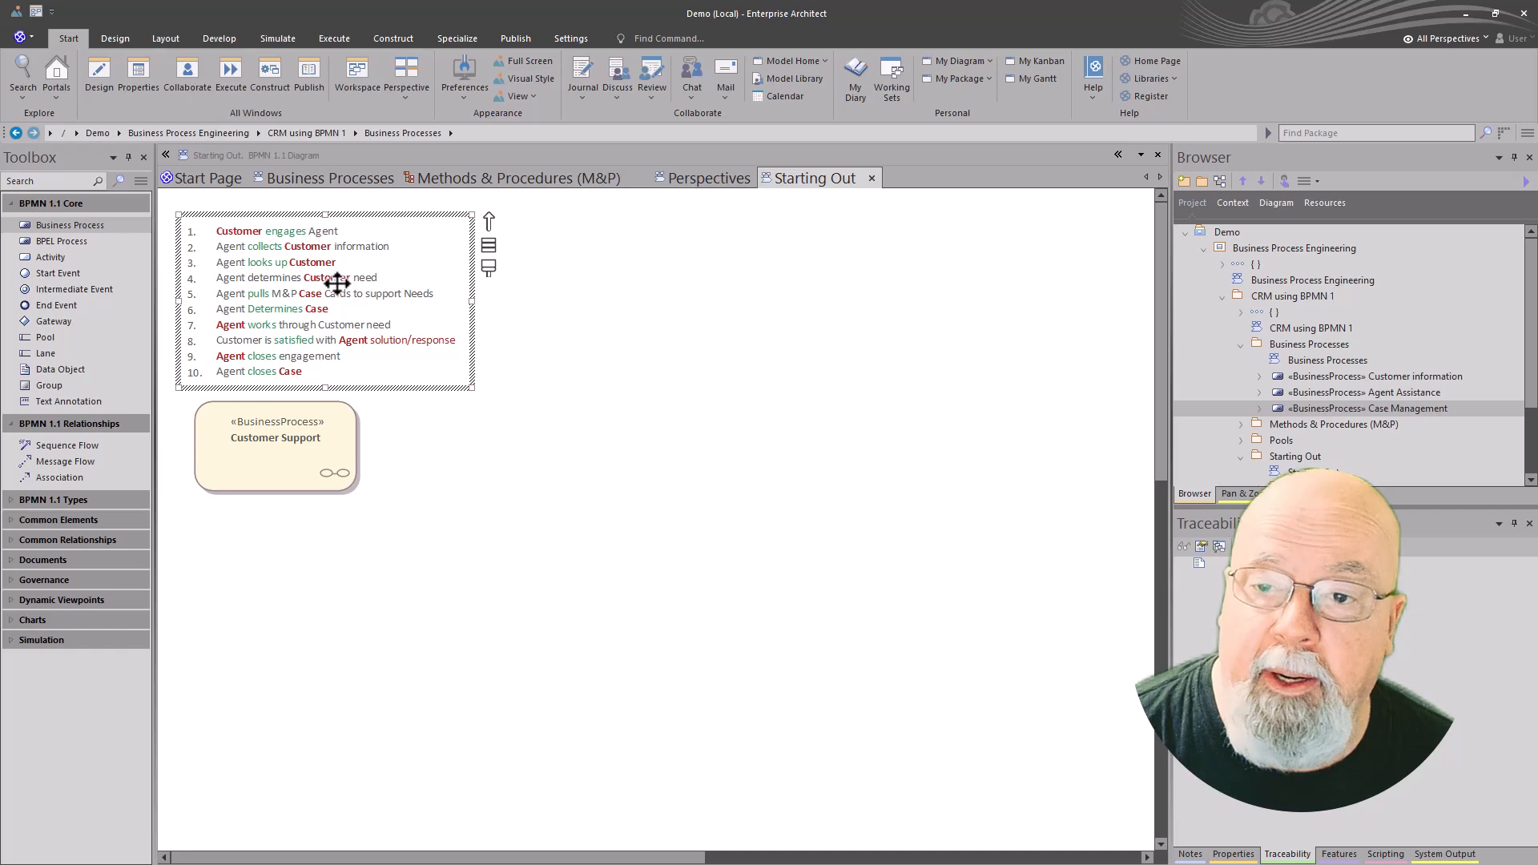
{"action": "left_click", "coordinate": [243, 449]}
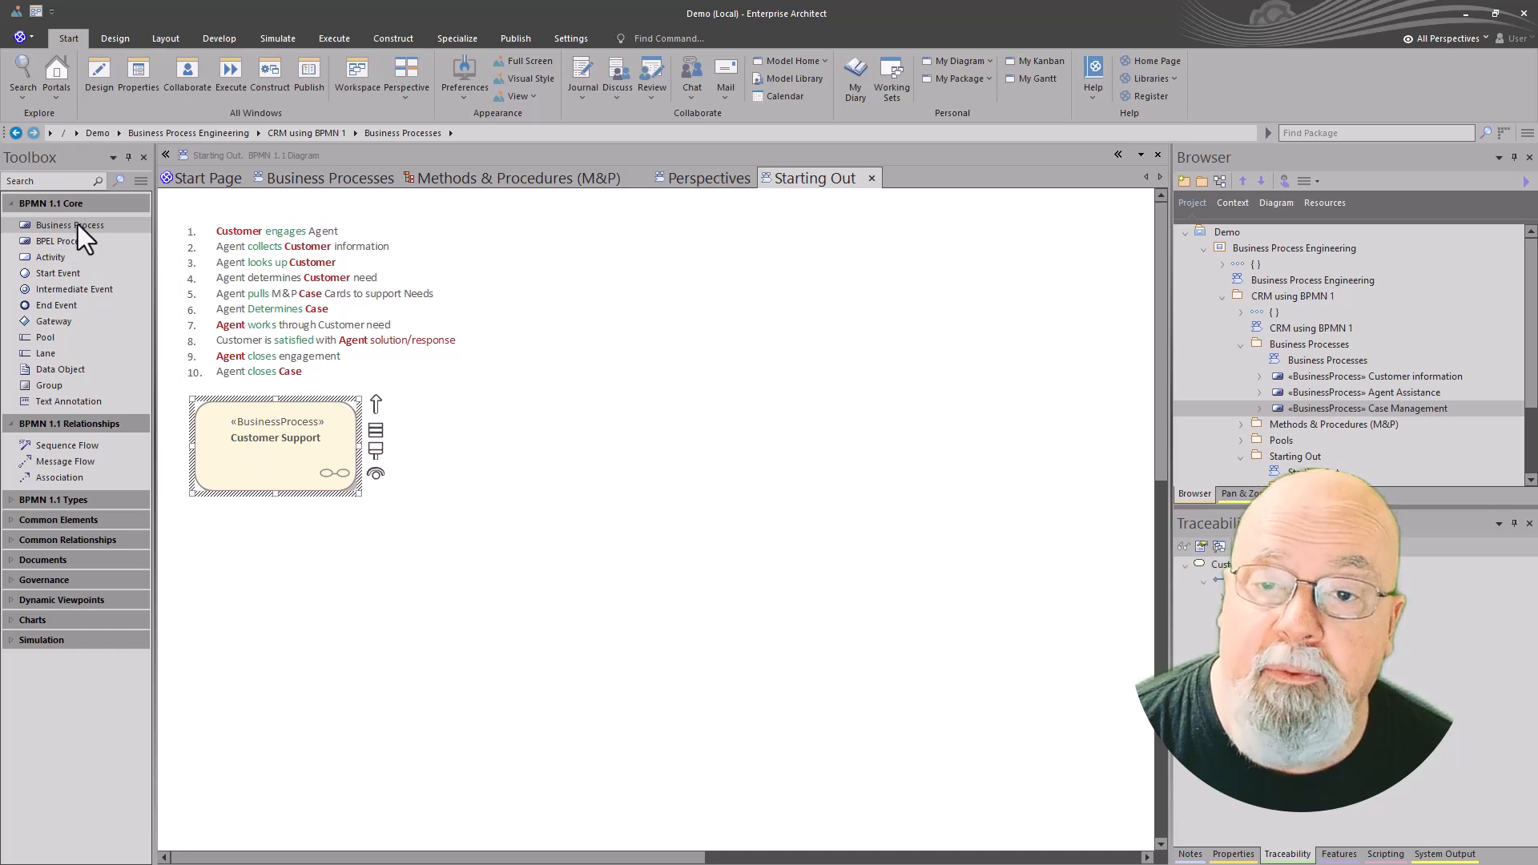
{"action": "double_click", "coordinate": [297, 459]}
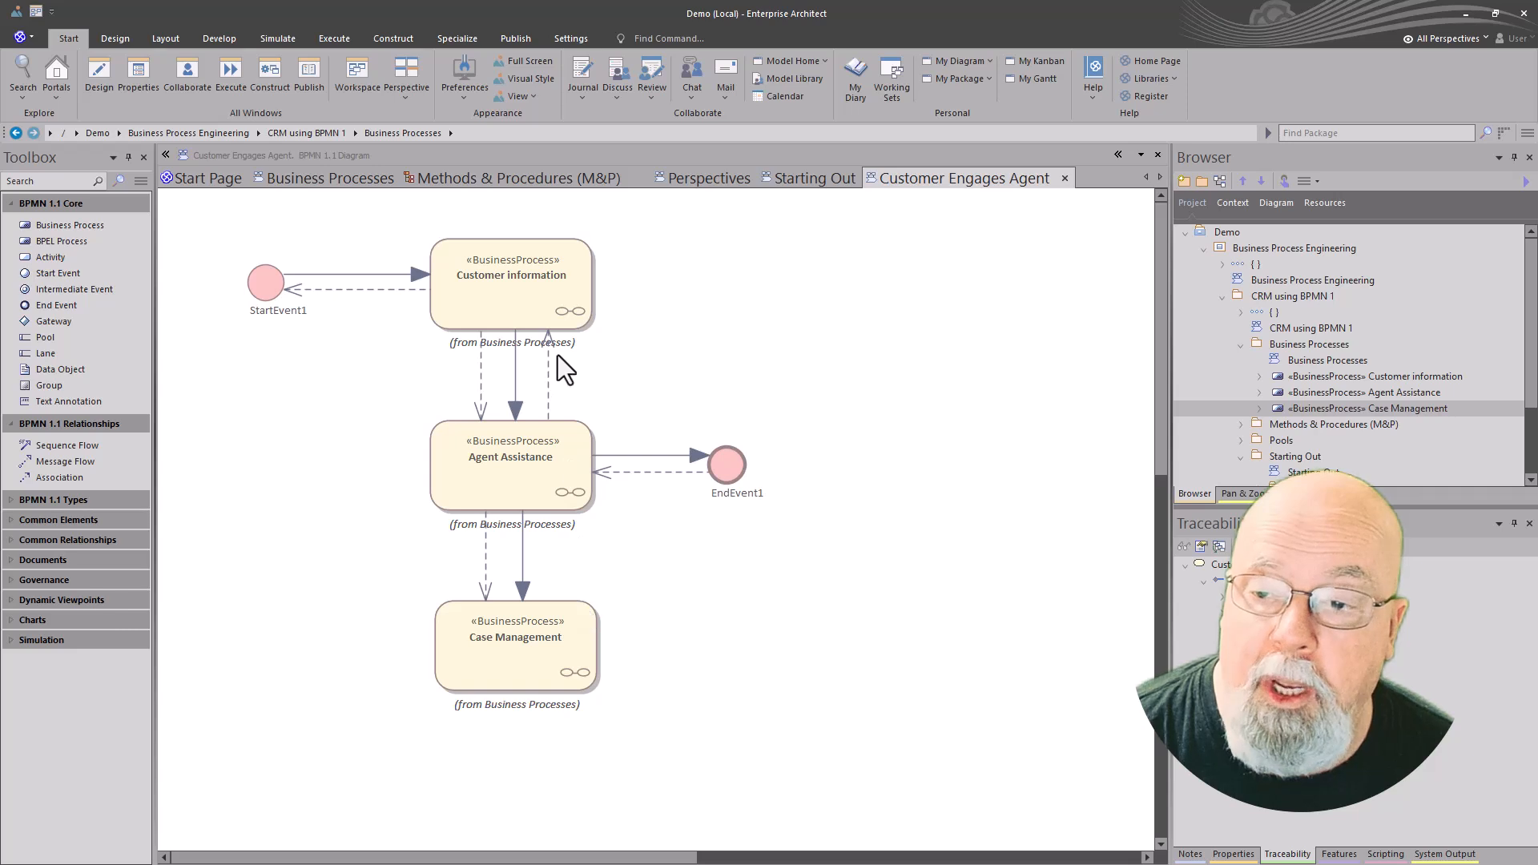
Follow the sequence flow from the start event through Customer information and Agent Assistance to Case Management
{"action": "left_click", "coordinate": [257, 283]}
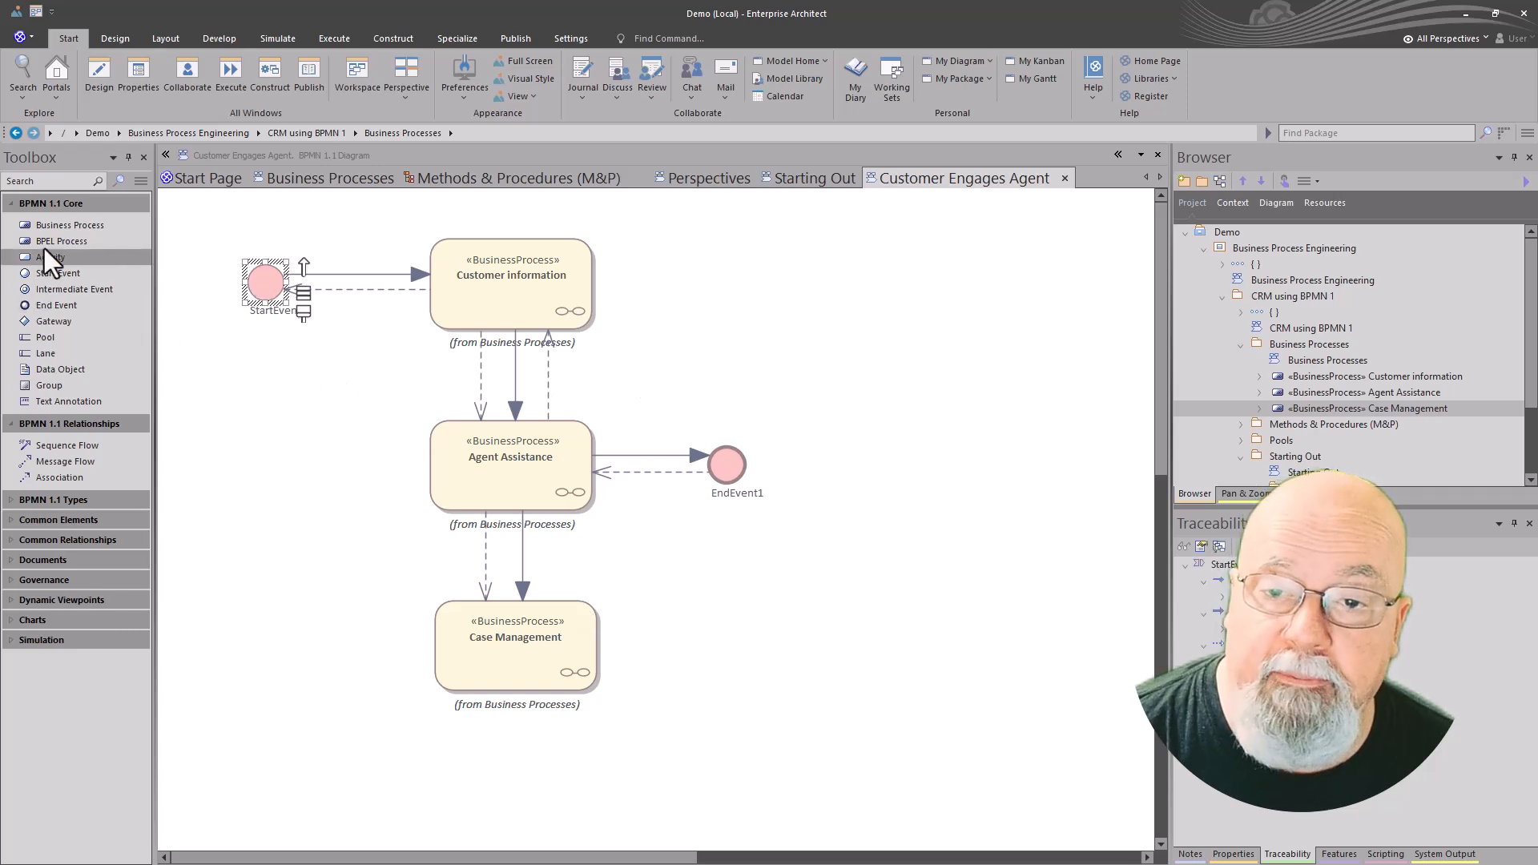
{"action": "left_click", "coordinate": [367, 275]}
{"action": "left_click", "coordinate": [478, 284]}
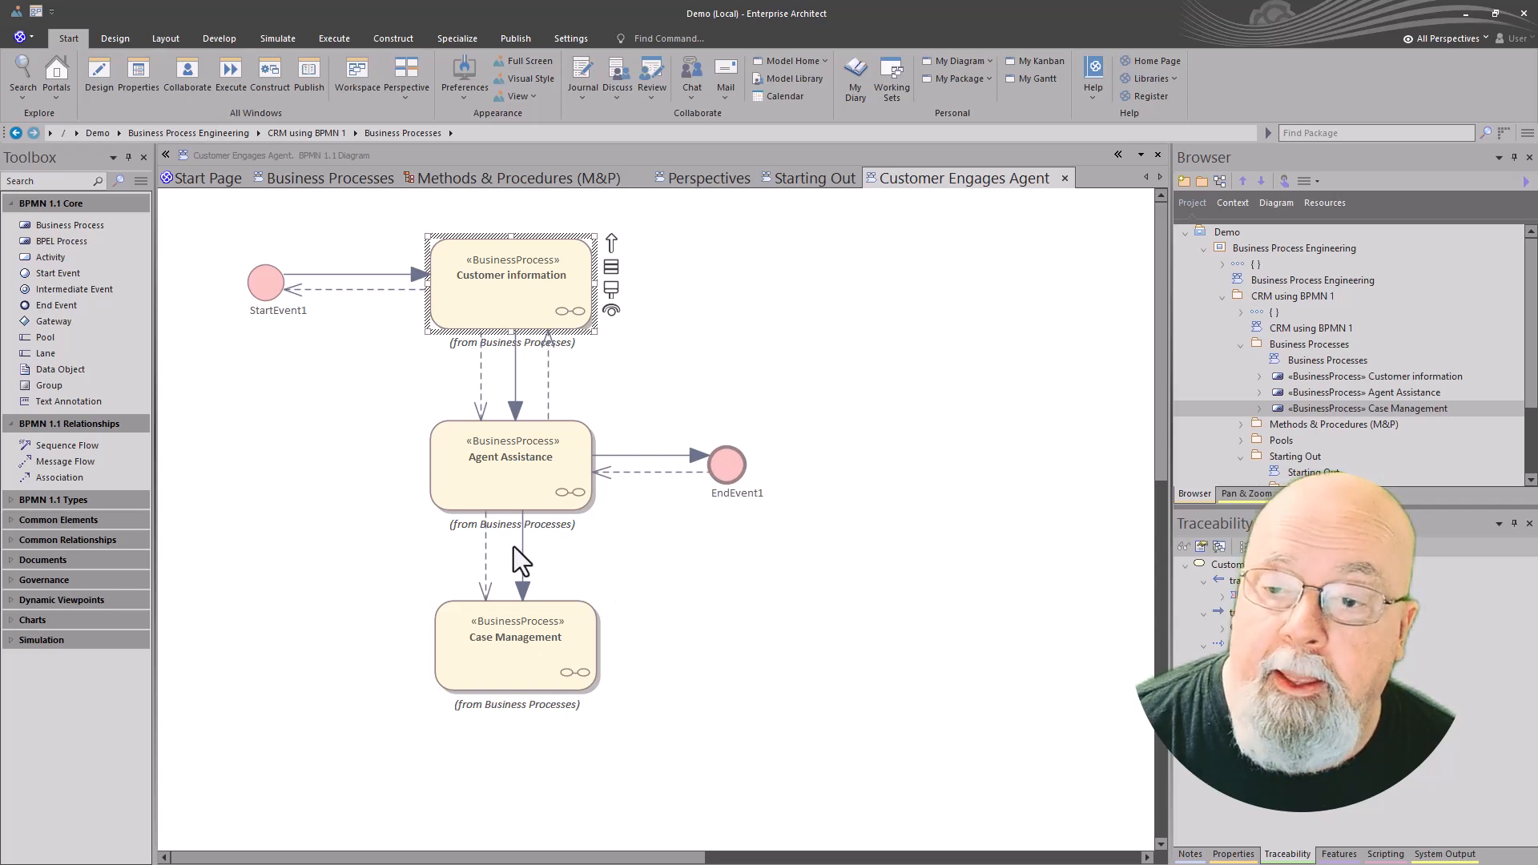
{"action": "left_click", "coordinate": [511, 476]}
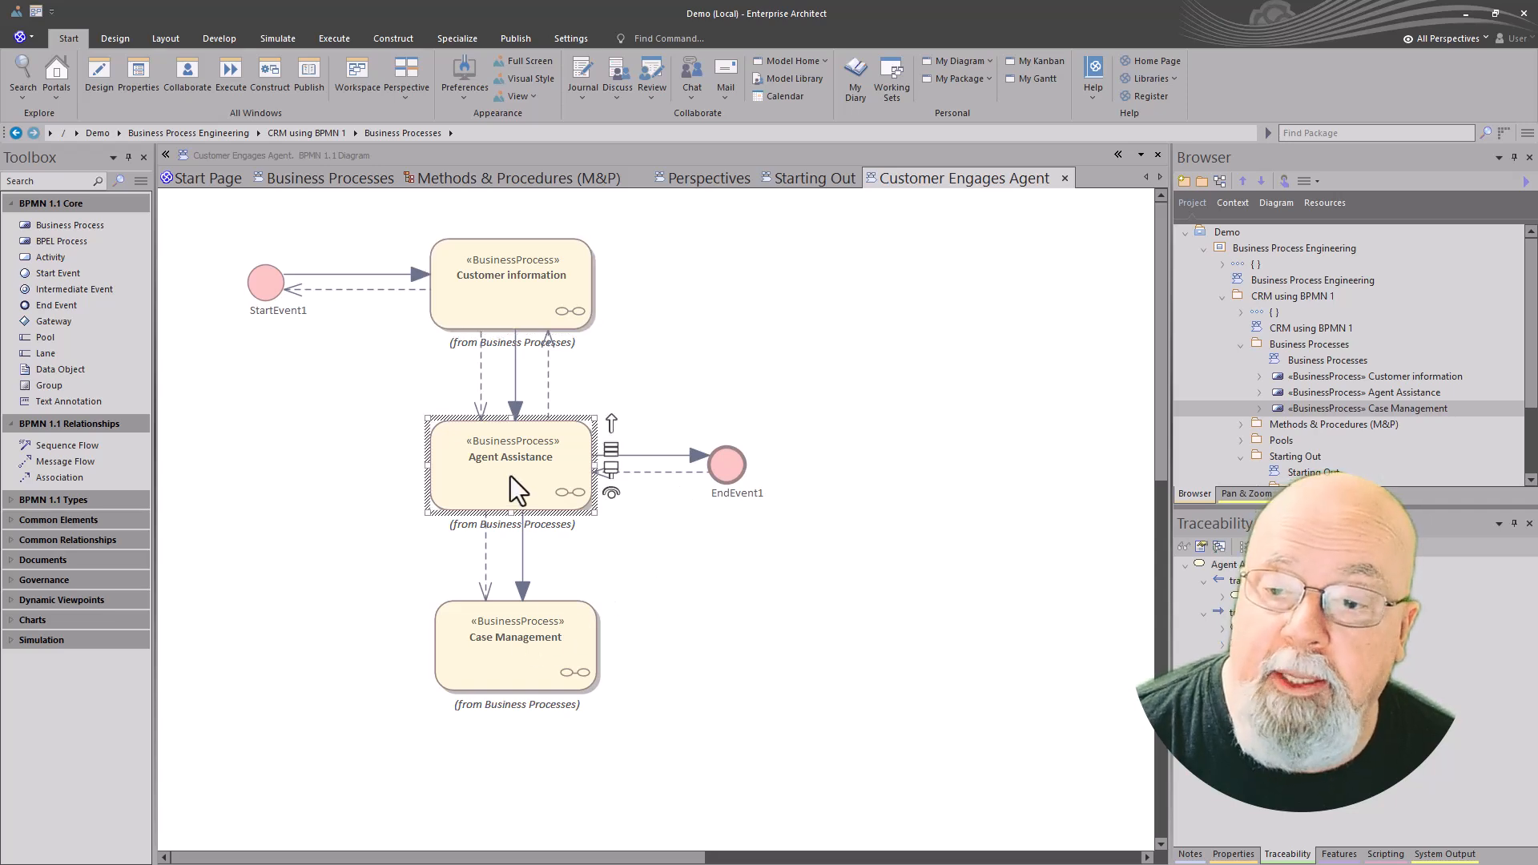
{"action": "left_click", "coordinate": [521, 641]}
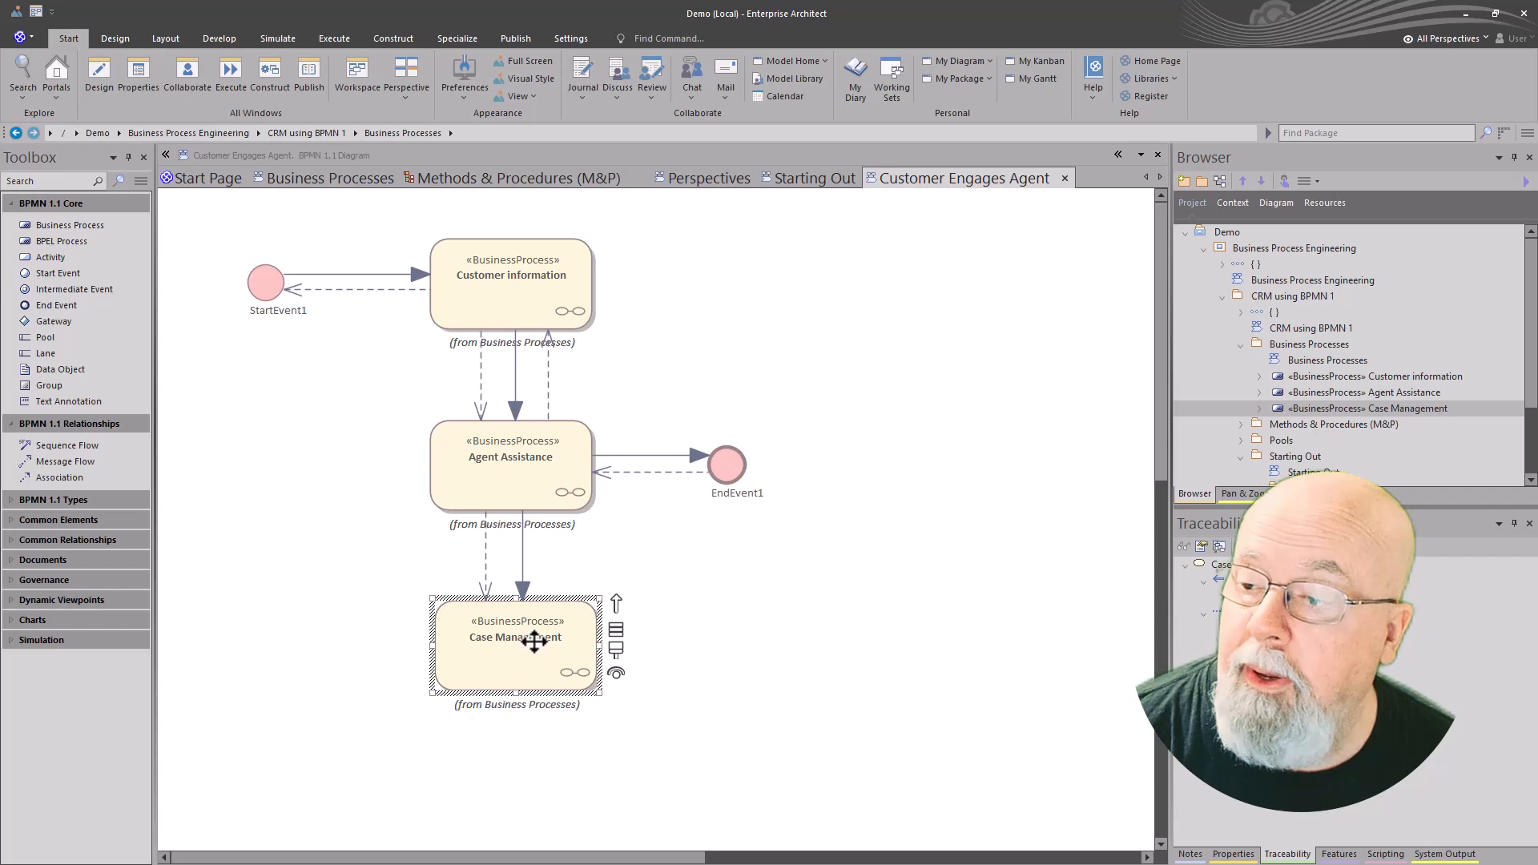
{"action": "left_click", "coordinate": [513, 478]}
{"action": "left_click", "coordinate": [521, 633]}
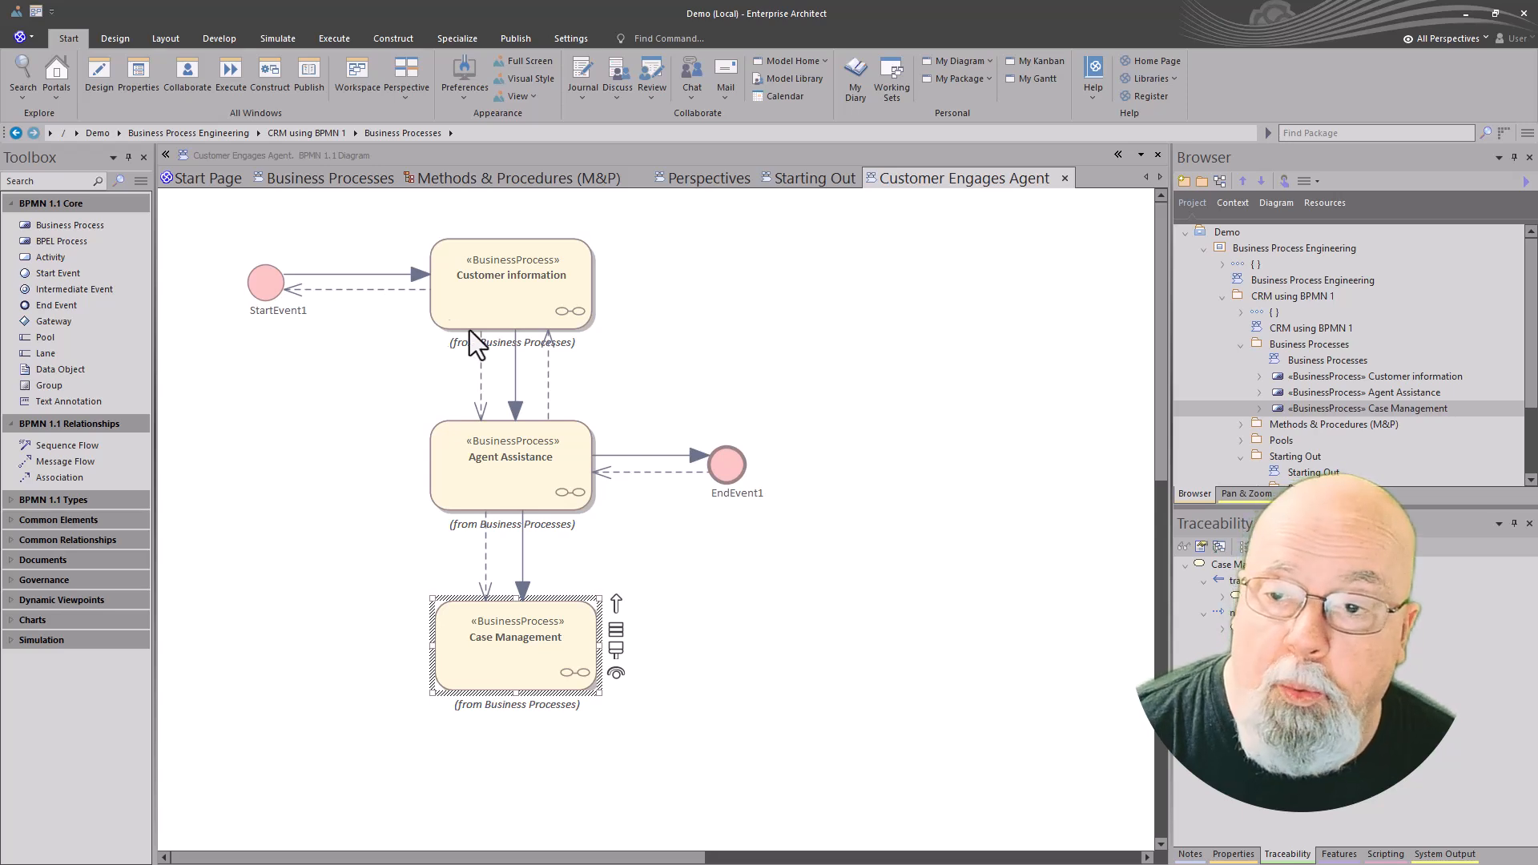
{"action": "left_click", "coordinate": [837, 612]}
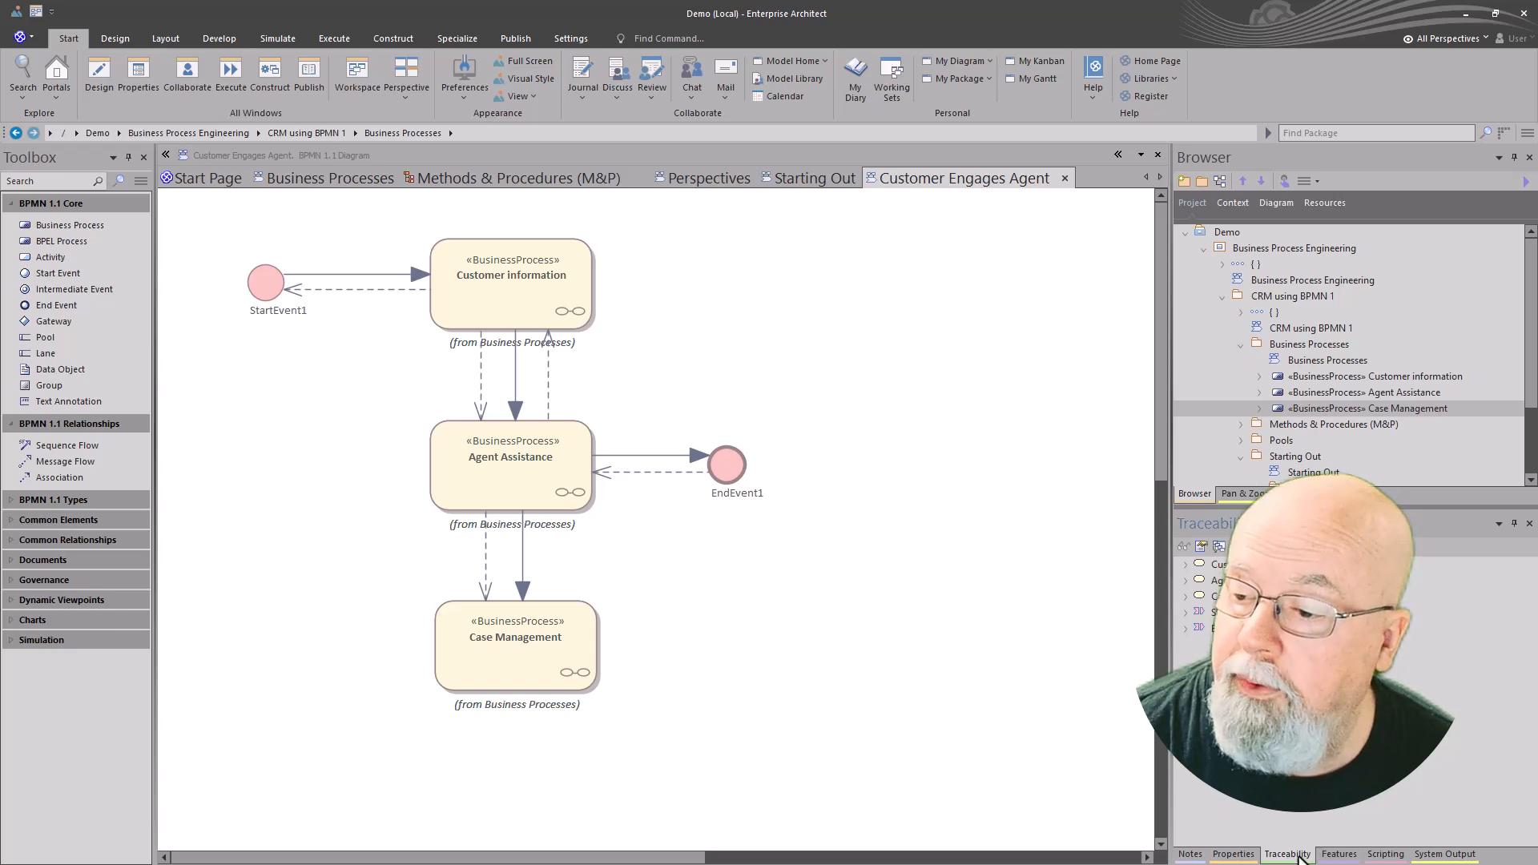
Examine the message flow between Customer information and the start event, and the handoffs among Customer information, Agent Assistance and Case Management
{"action": "left_click", "coordinate": [265, 280]}
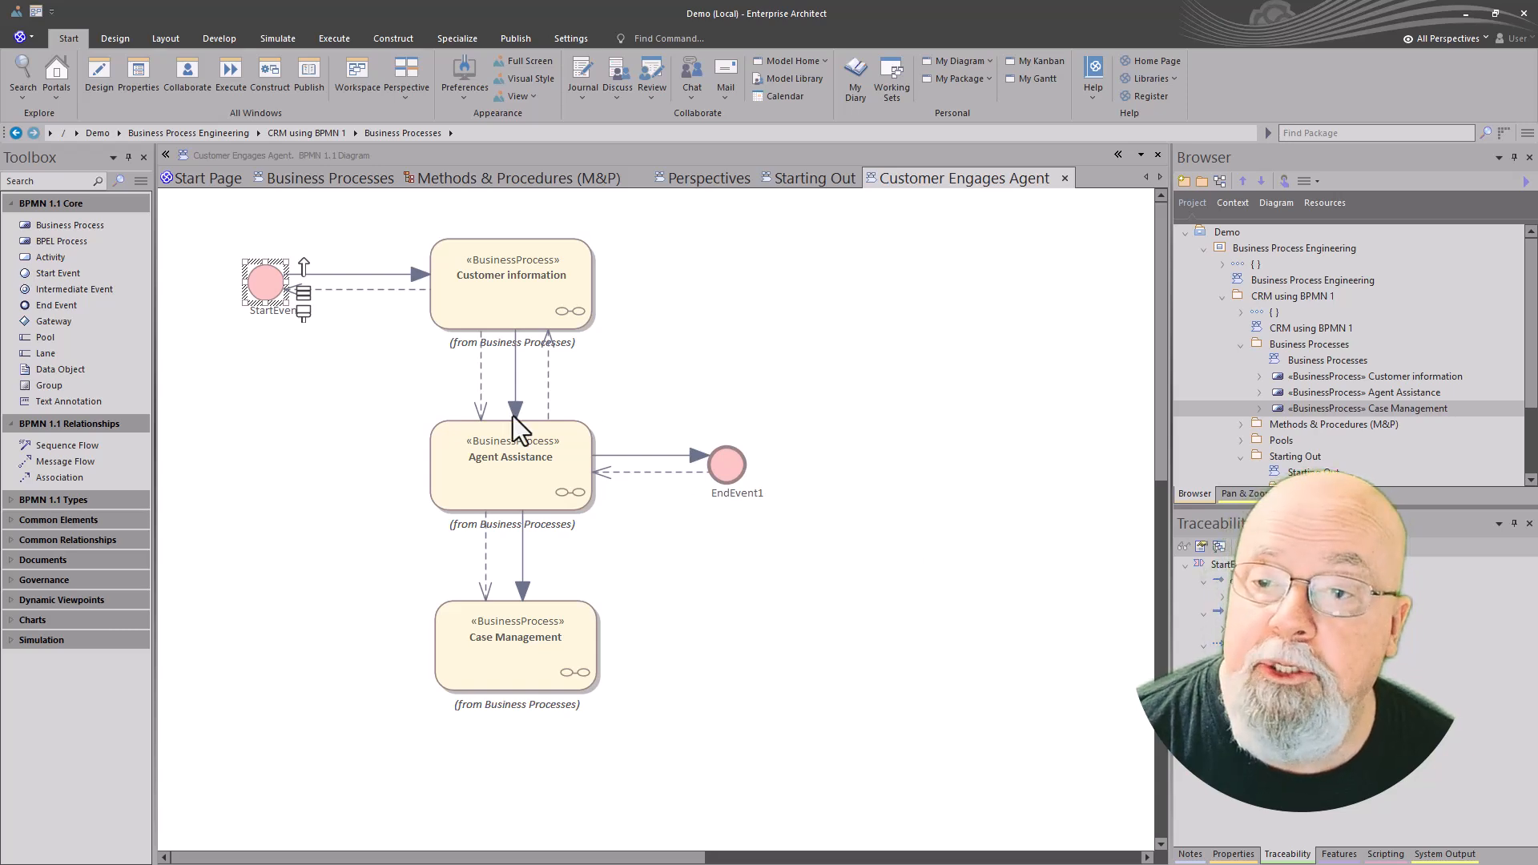
{"action": "left_click", "coordinate": [392, 387]}
{"action": "left_click", "coordinate": [406, 290]}
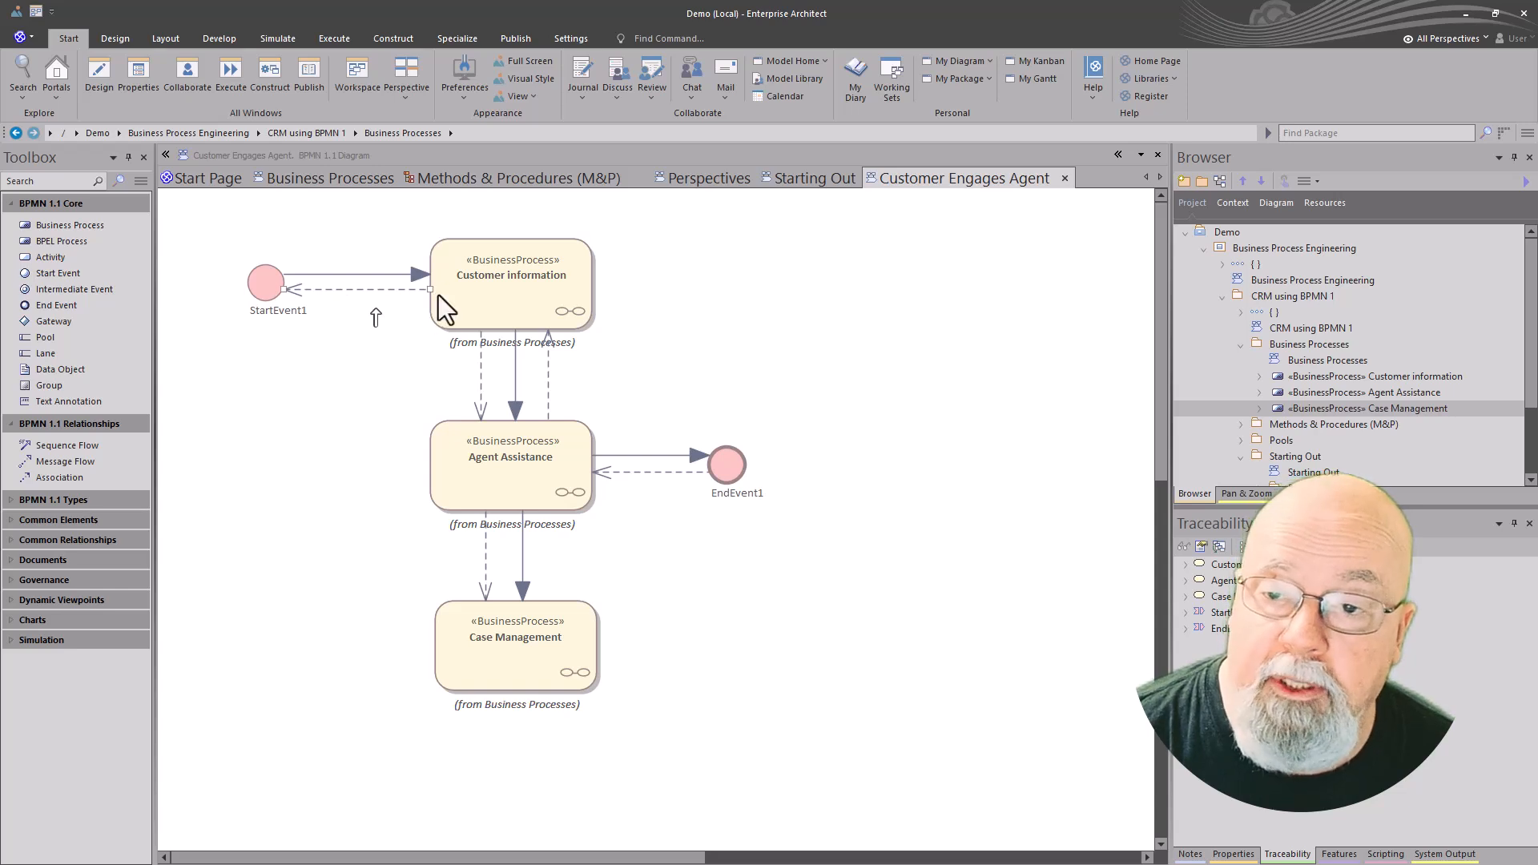
{"action": "left_click", "coordinate": [264, 282]}
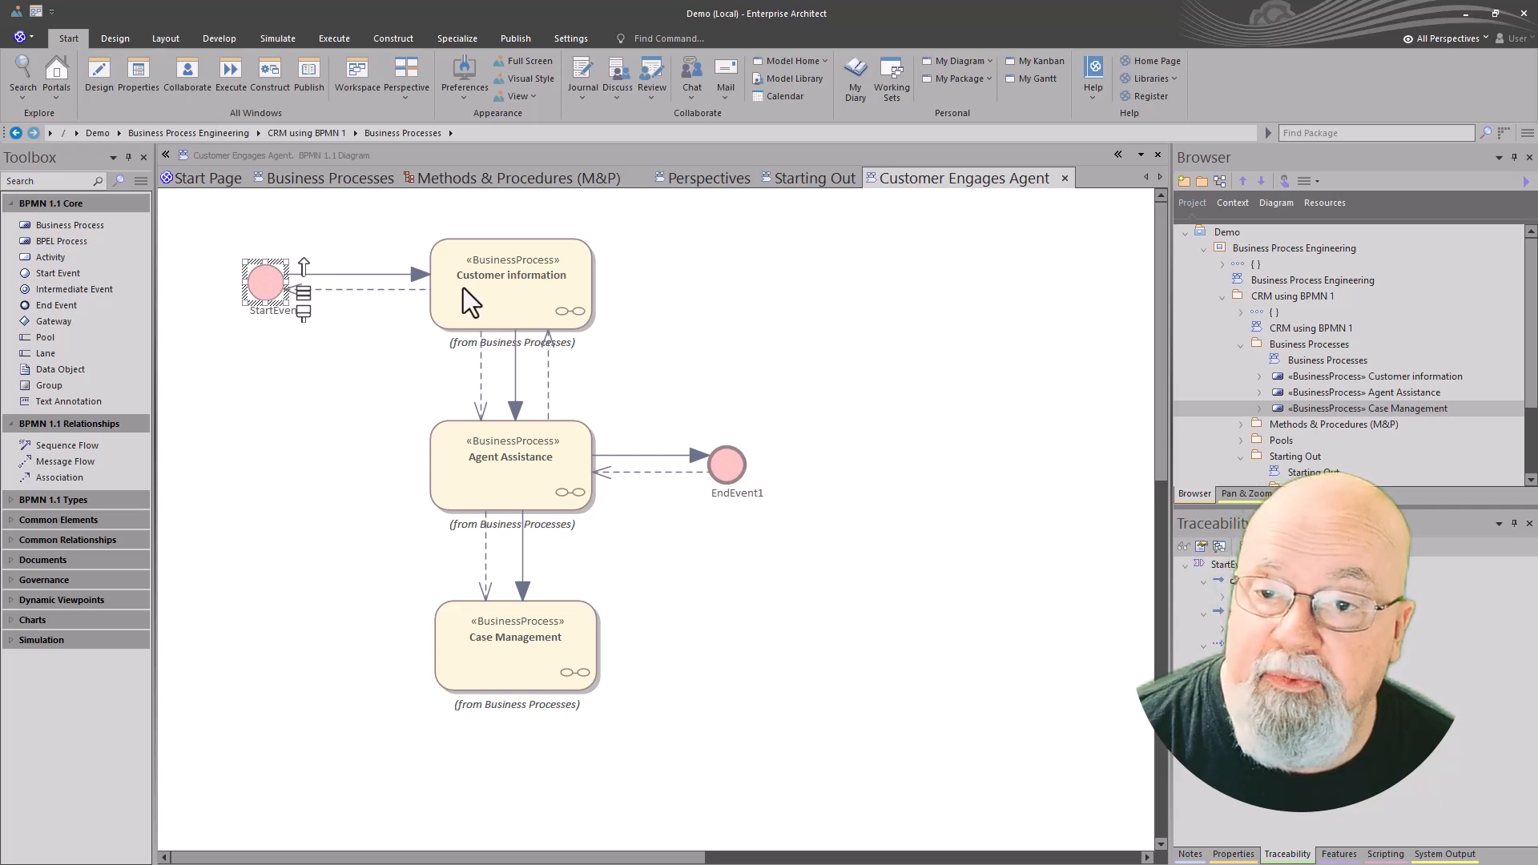
{"action": "left_click", "coordinate": [513, 290]}
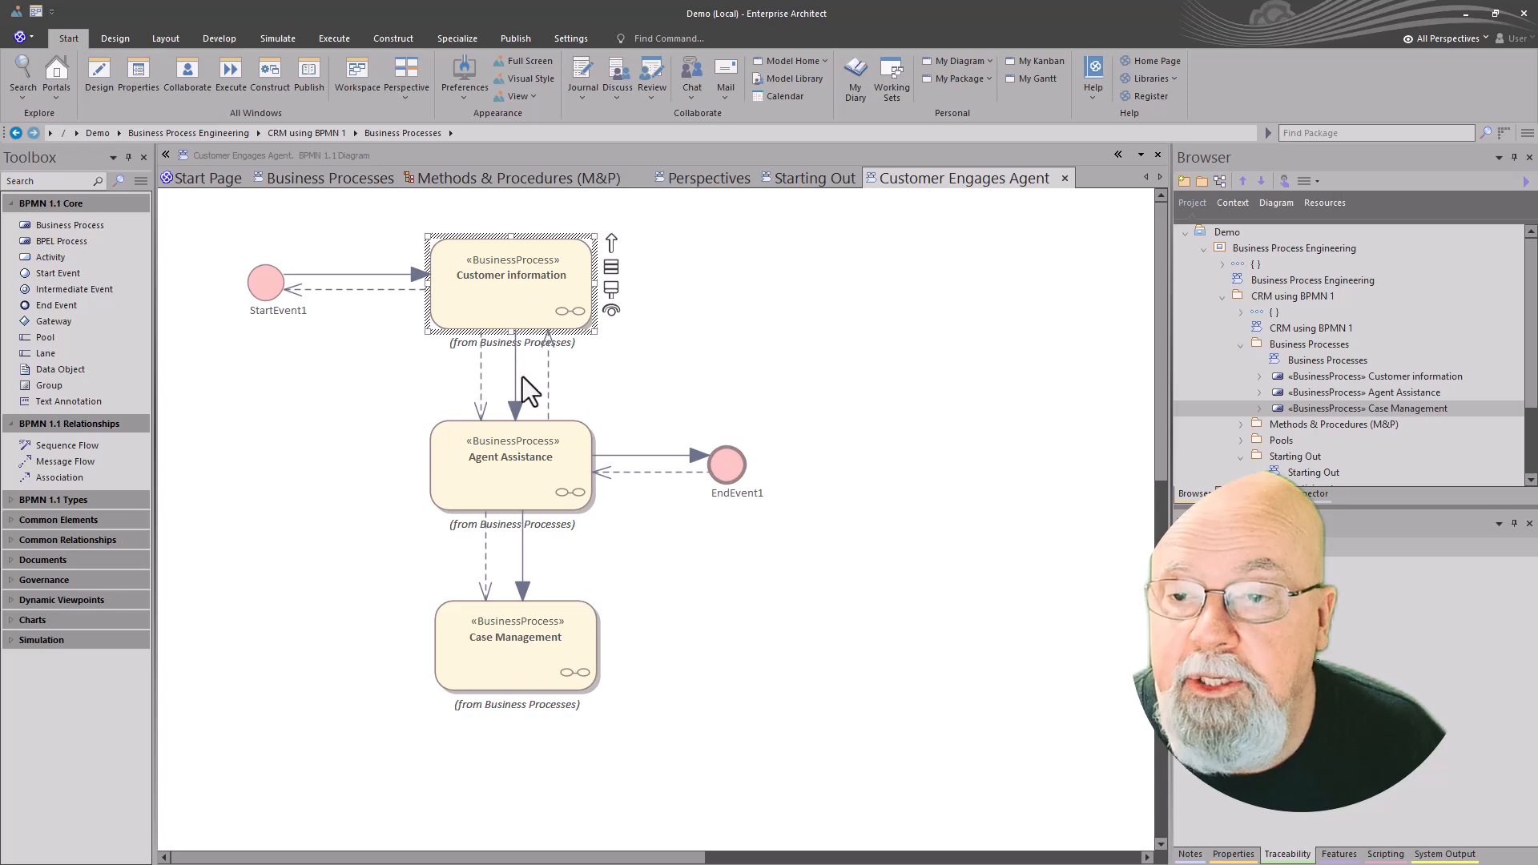
{"action": "left_click", "coordinate": [522, 463]}
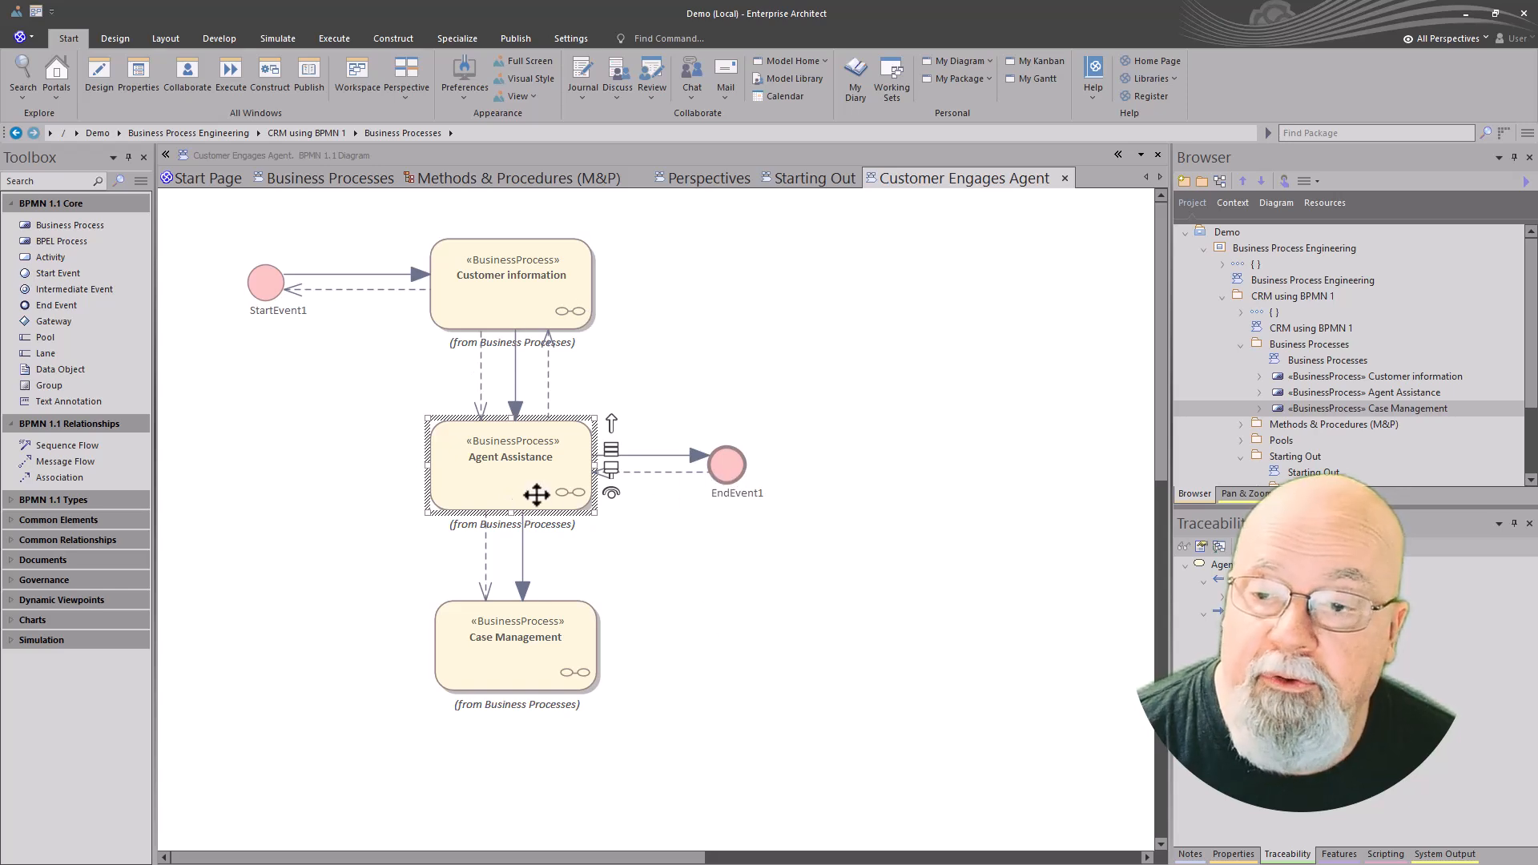
{"action": "left_click", "coordinate": [520, 632]}
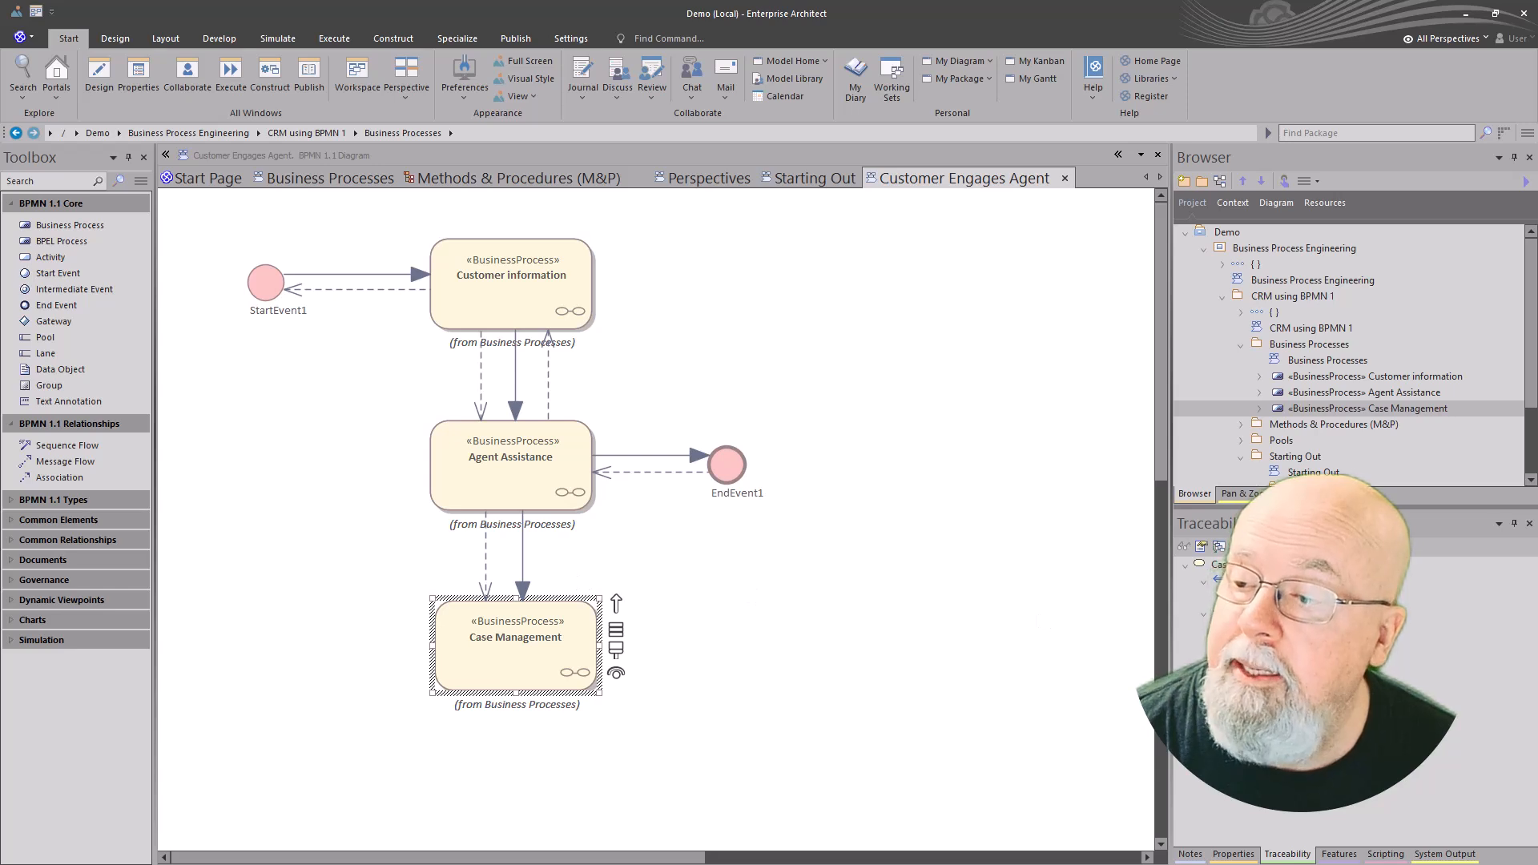
{"action": "left_click", "coordinate": [489, 487]}
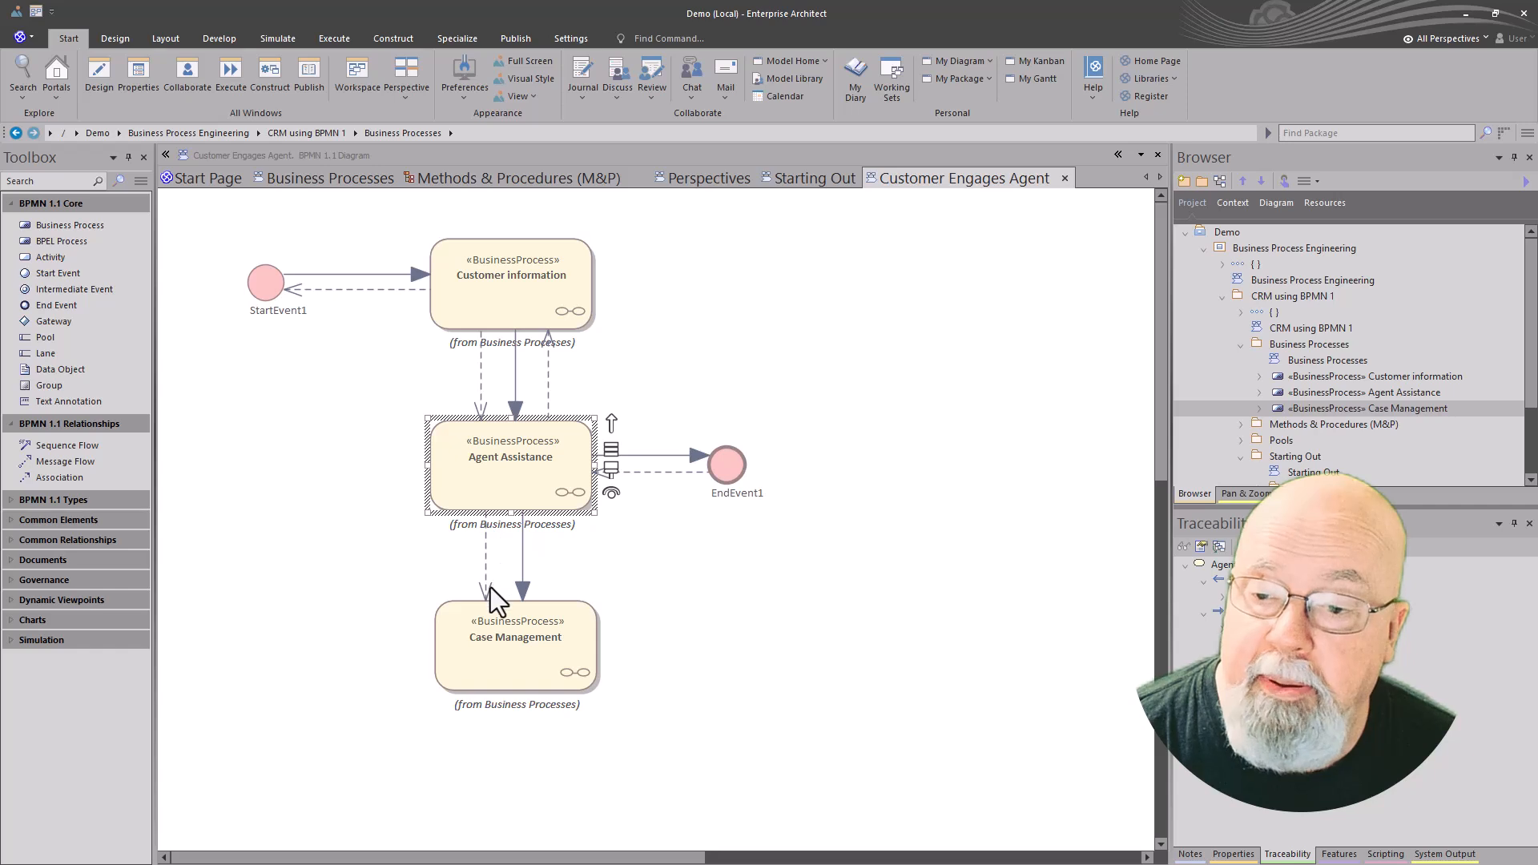
{"action": "left_click", "coordinate": [491, 636]}
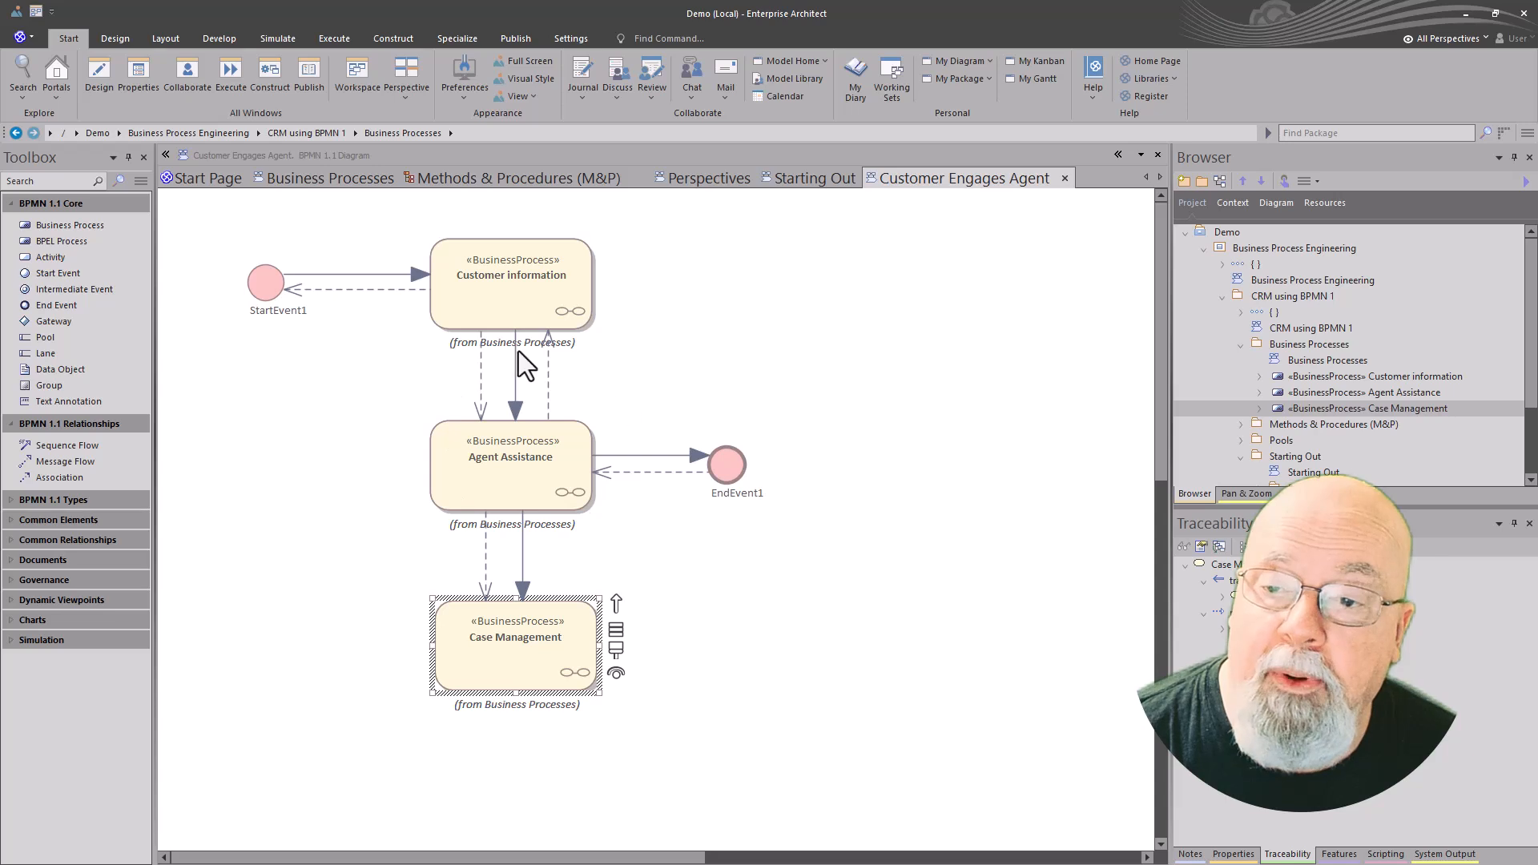
Switch to the Participants diagram under Starting Out and select its Customer pool
{"action": "left_click", "coordinate": [369, 469]}
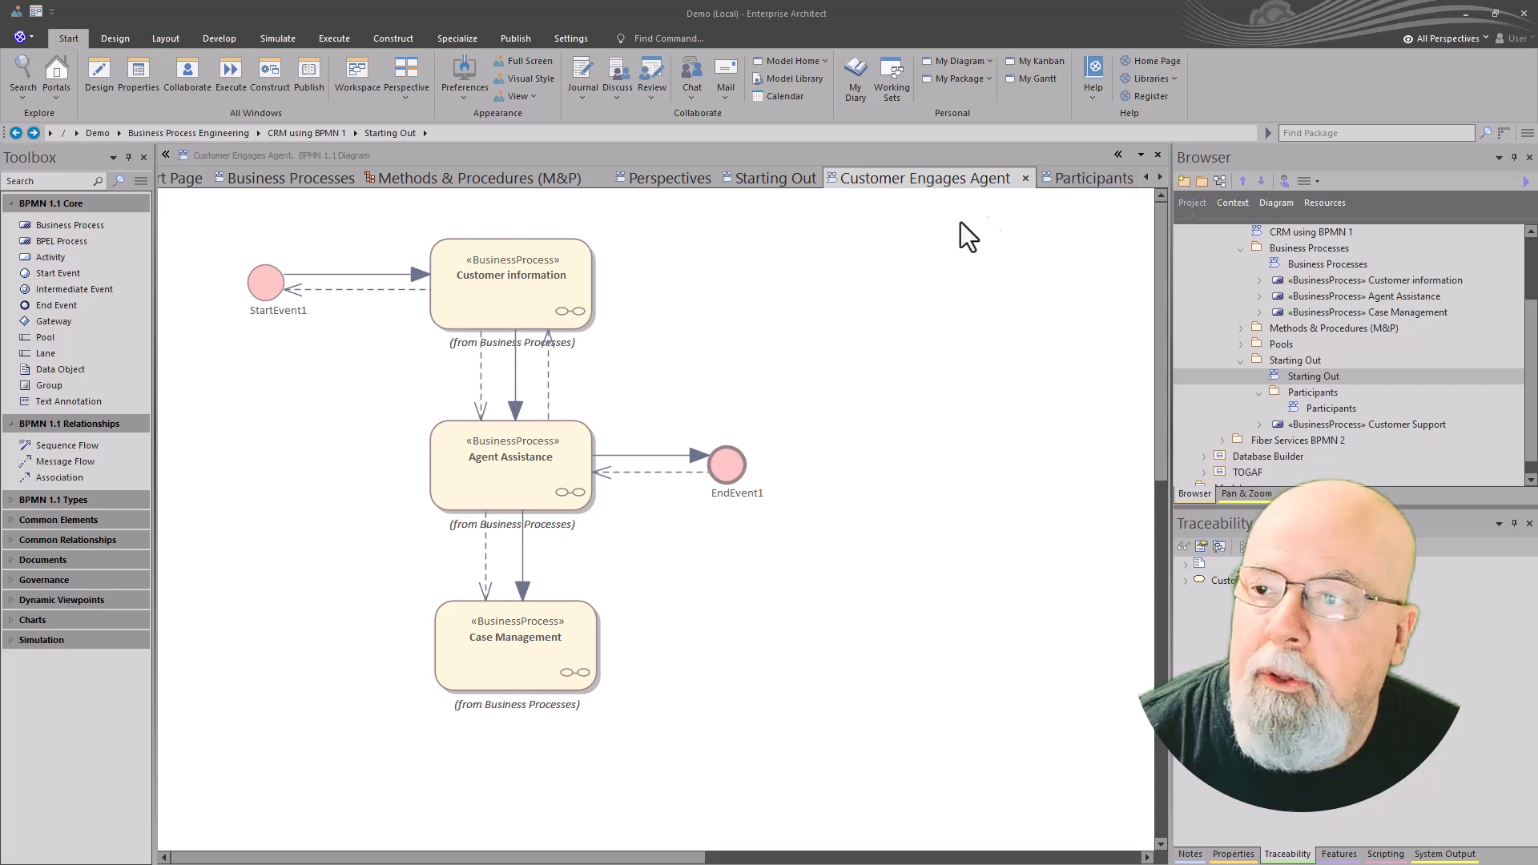
{"action": "left_click", "coordinate": [1082, 180]}
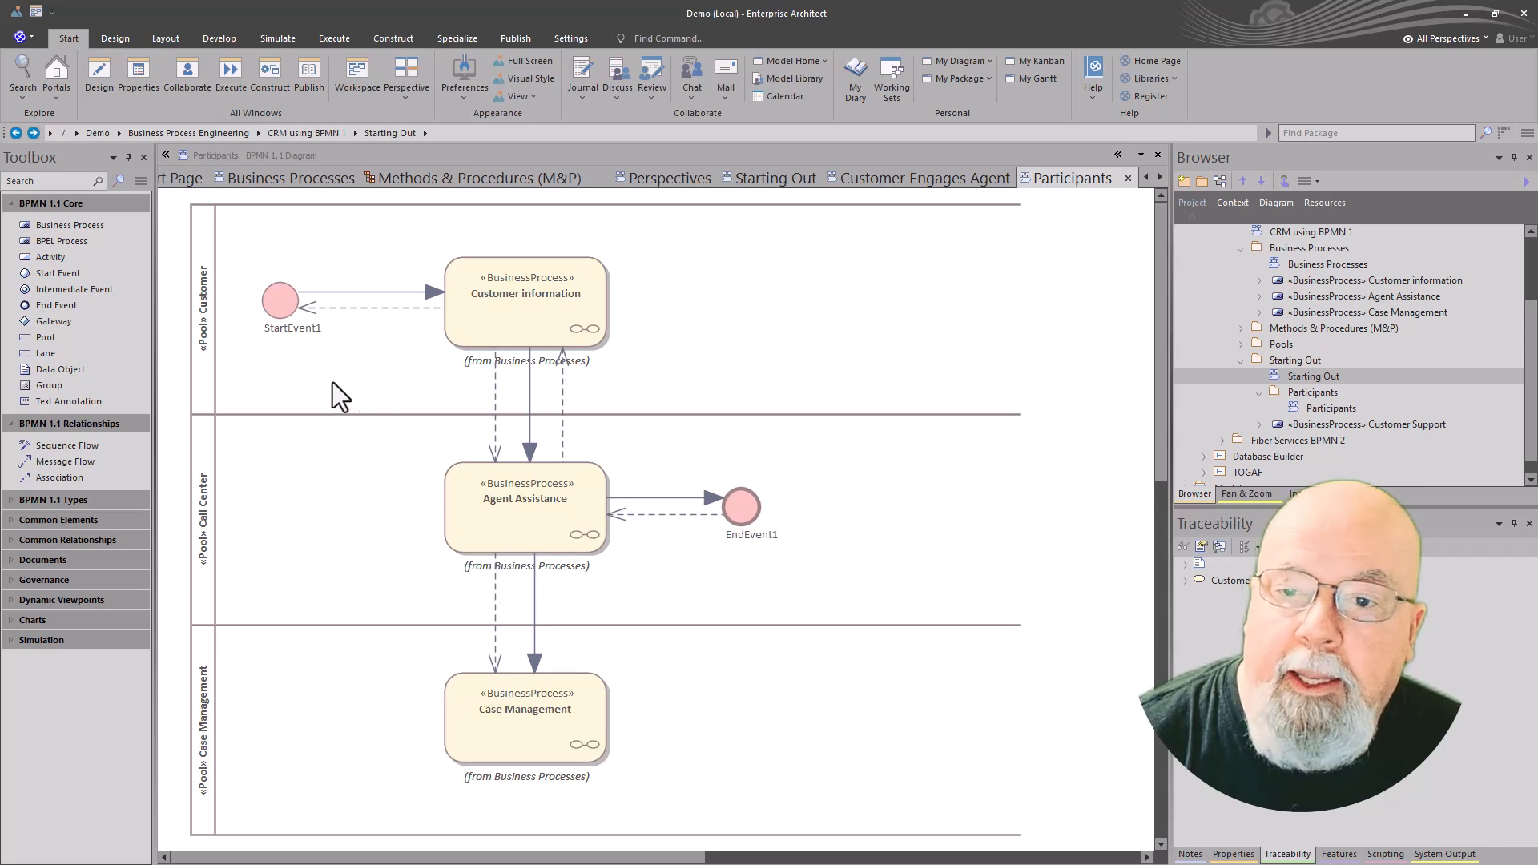
{"action": "left_click", "coordinate": [295, 382]}
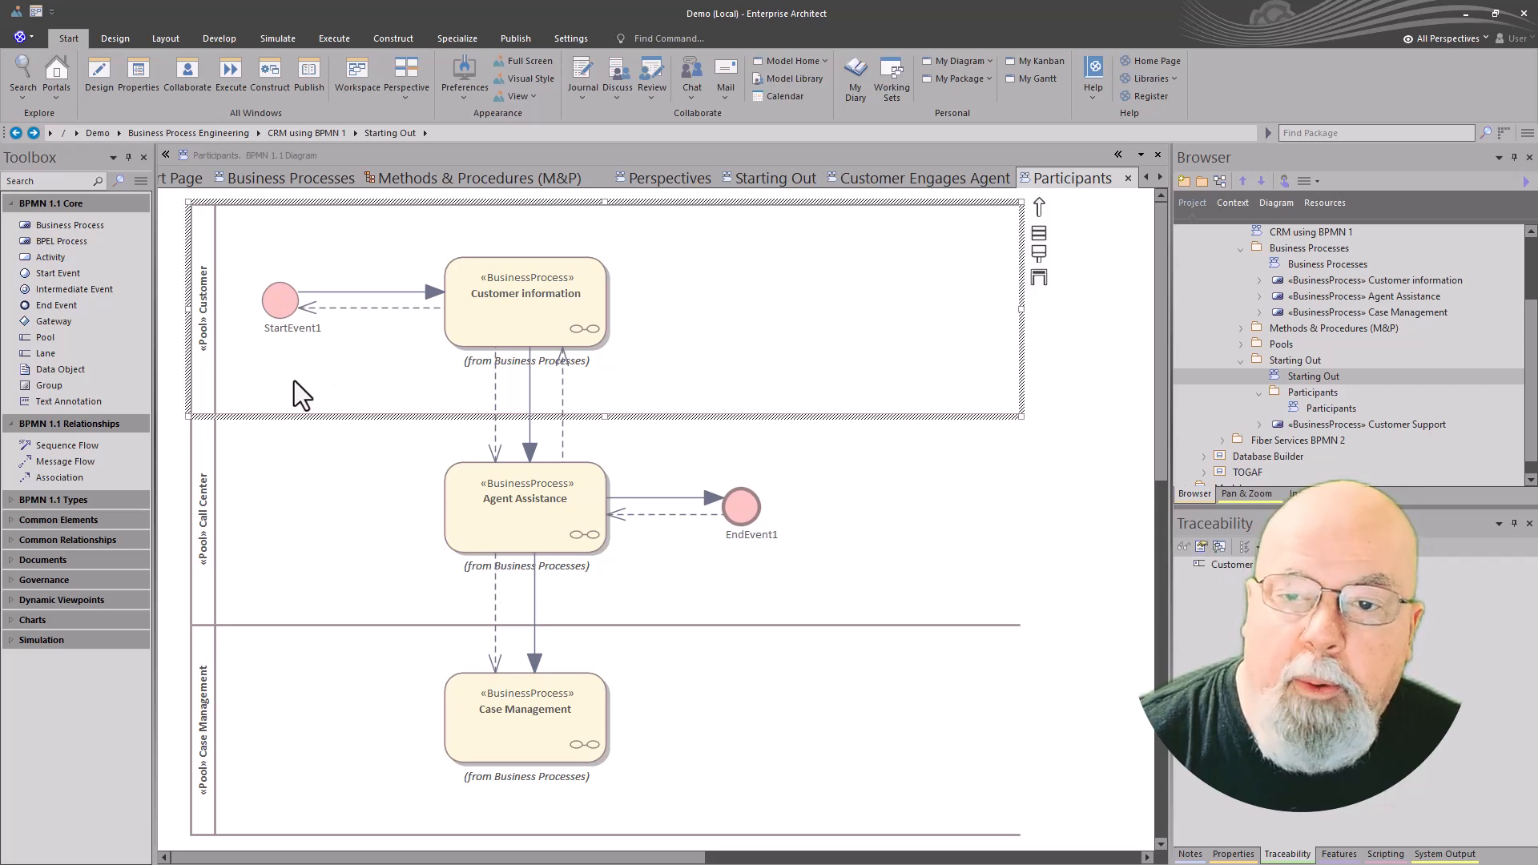
Inspect the Call Center and Case Management pools, and briefly open the Customer information process's child diagram before closing it
{"action": "left_click", "coordinate": [299, 503]}
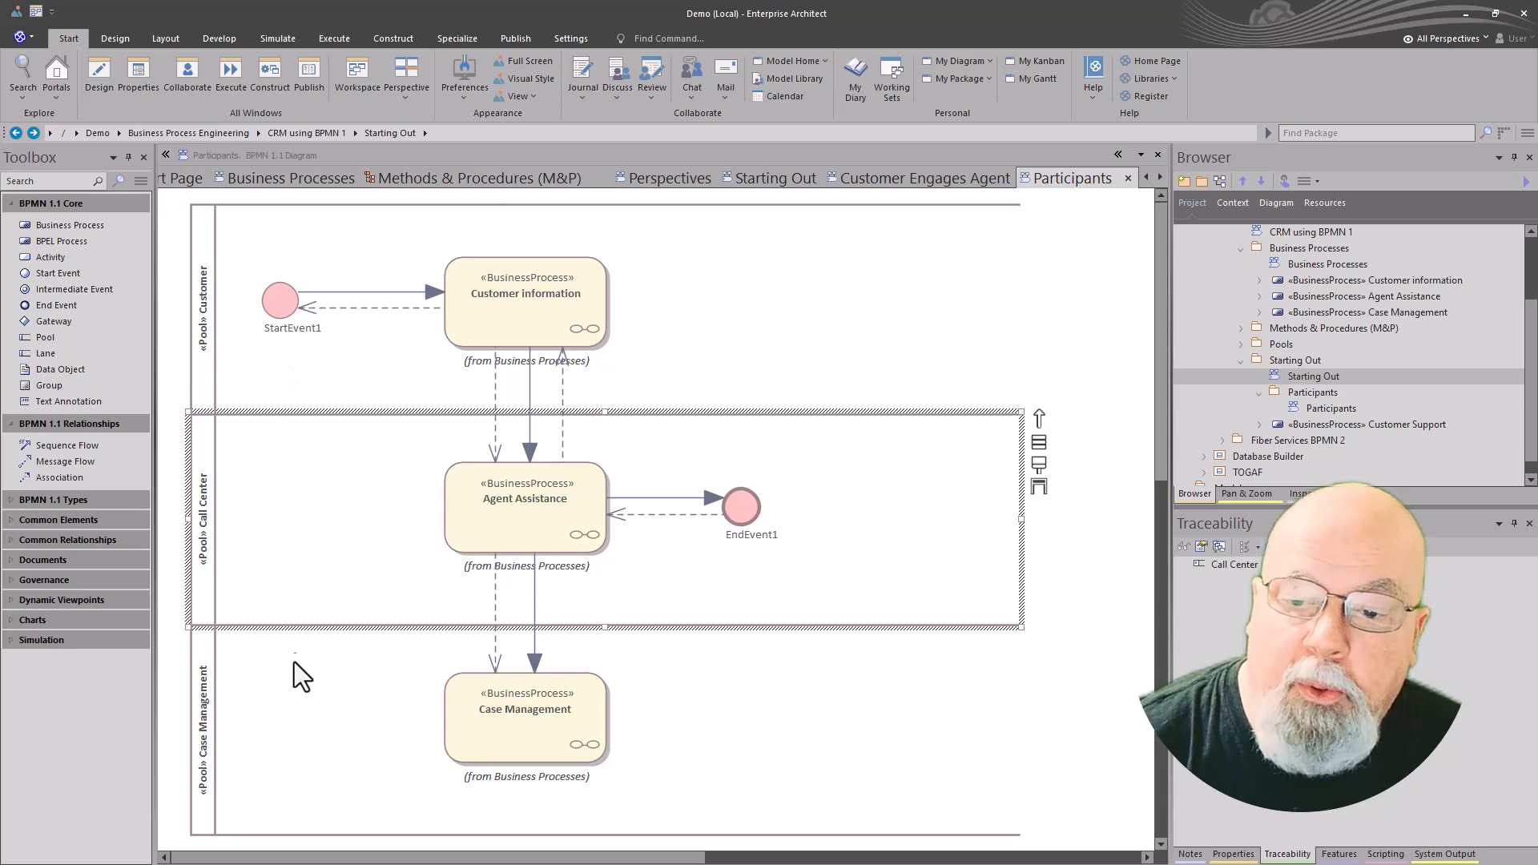
{"action": "left_click", "coordinate": [293, 683]}
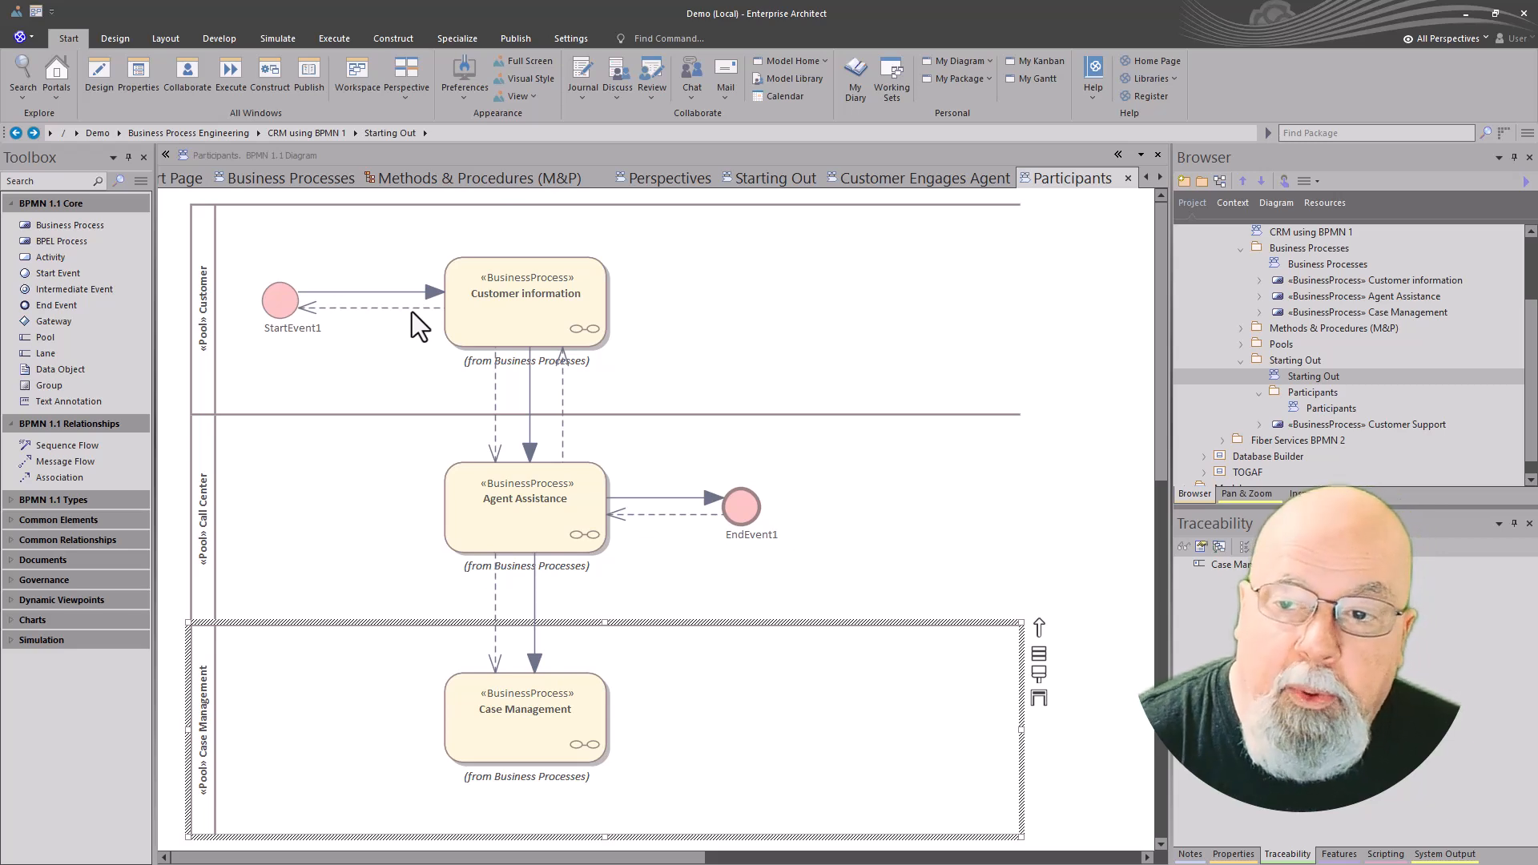
{"action": "double_click", "coordinate": [567, 317]}
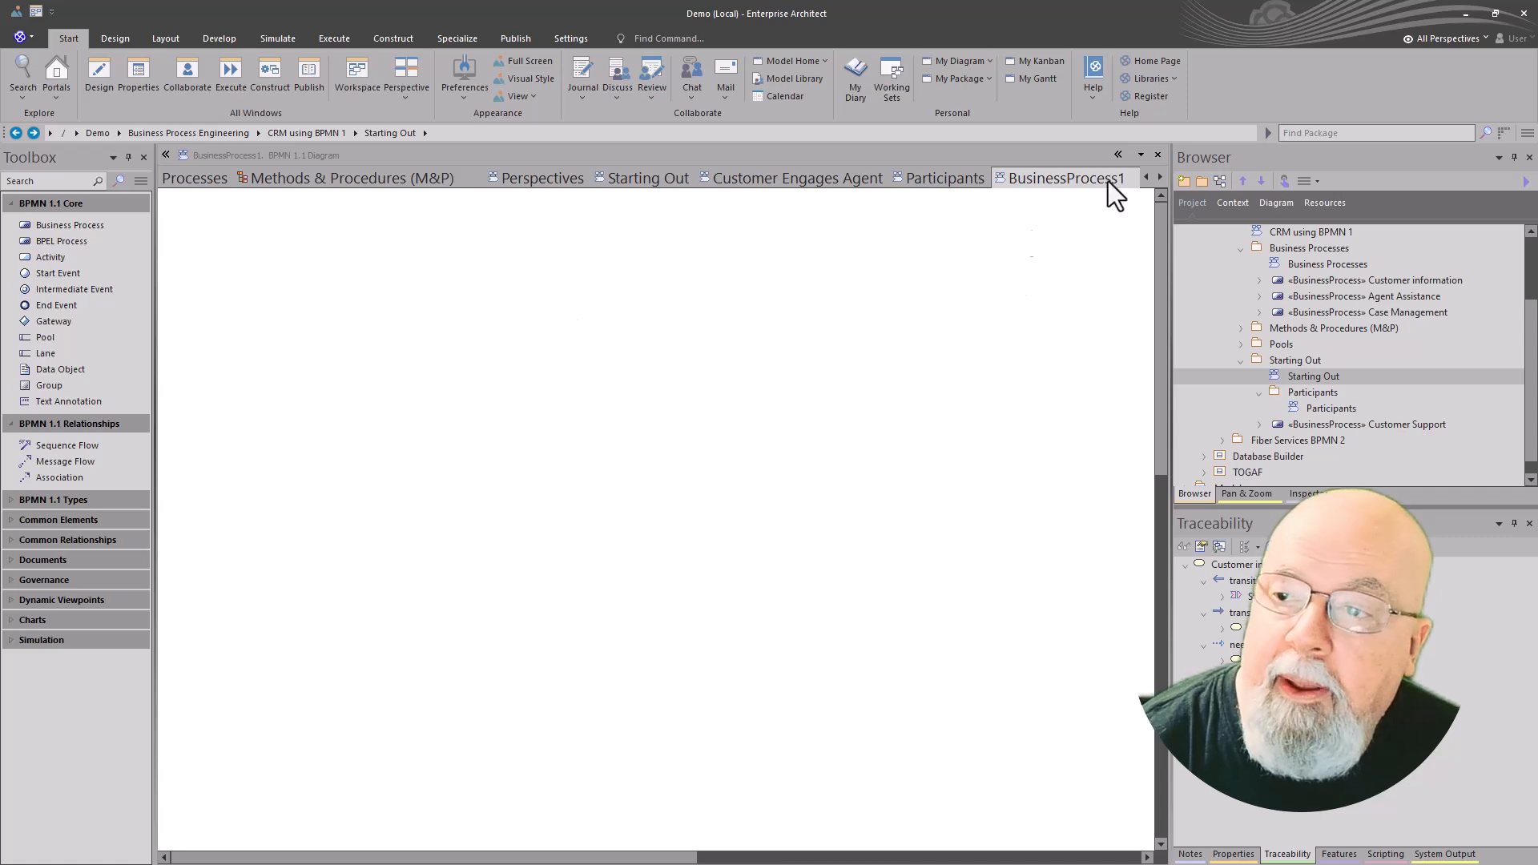
{"action": "left_click", "coordinate": [1158, 155]}
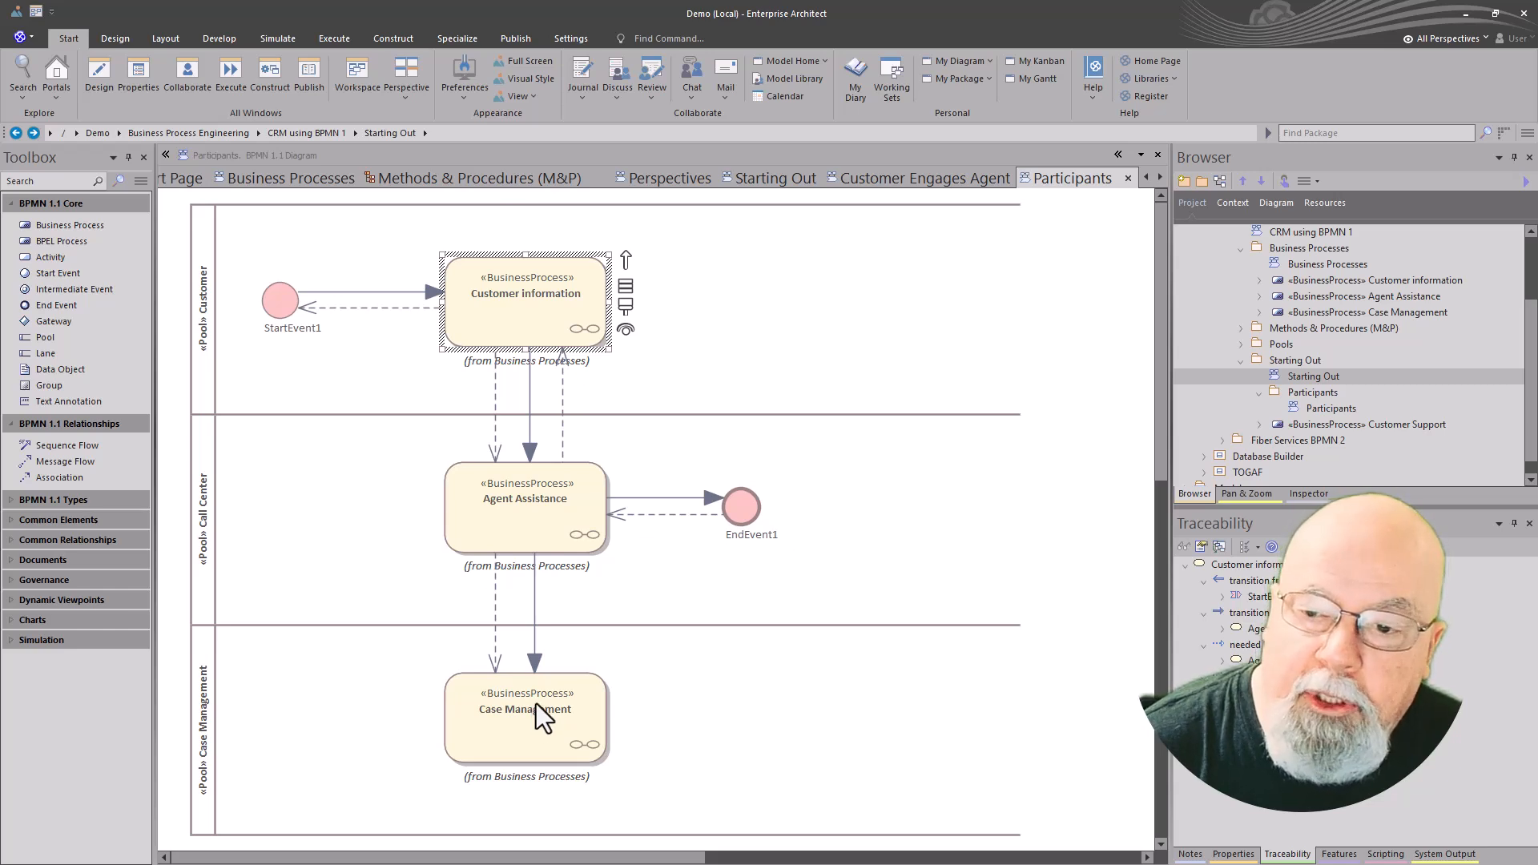
Examine the Case Management process and the Call Center, Customer and Case Management pools on the Participants diagram
{"action": "left_click", "coordinate": [493, 711]}
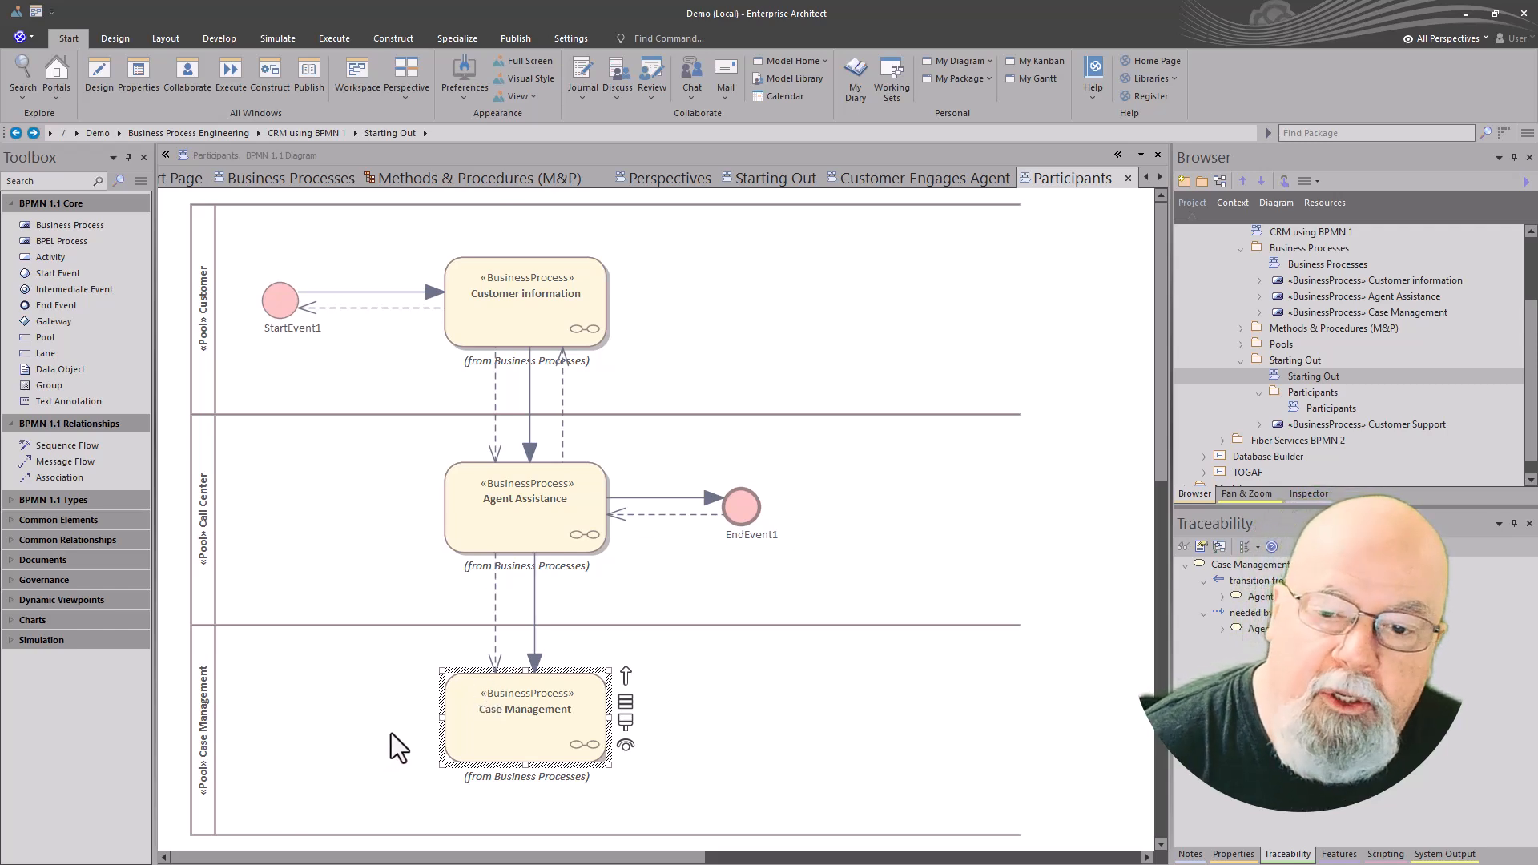
{"action": "left_click", "coordinate": [319, 584]}
{"action": "left_click", "coordinate": [334, 388]}
{"action": "left_click", "coordinate": [329, 486]}
{"action": "left_click", "coordinate": [348, 695]}
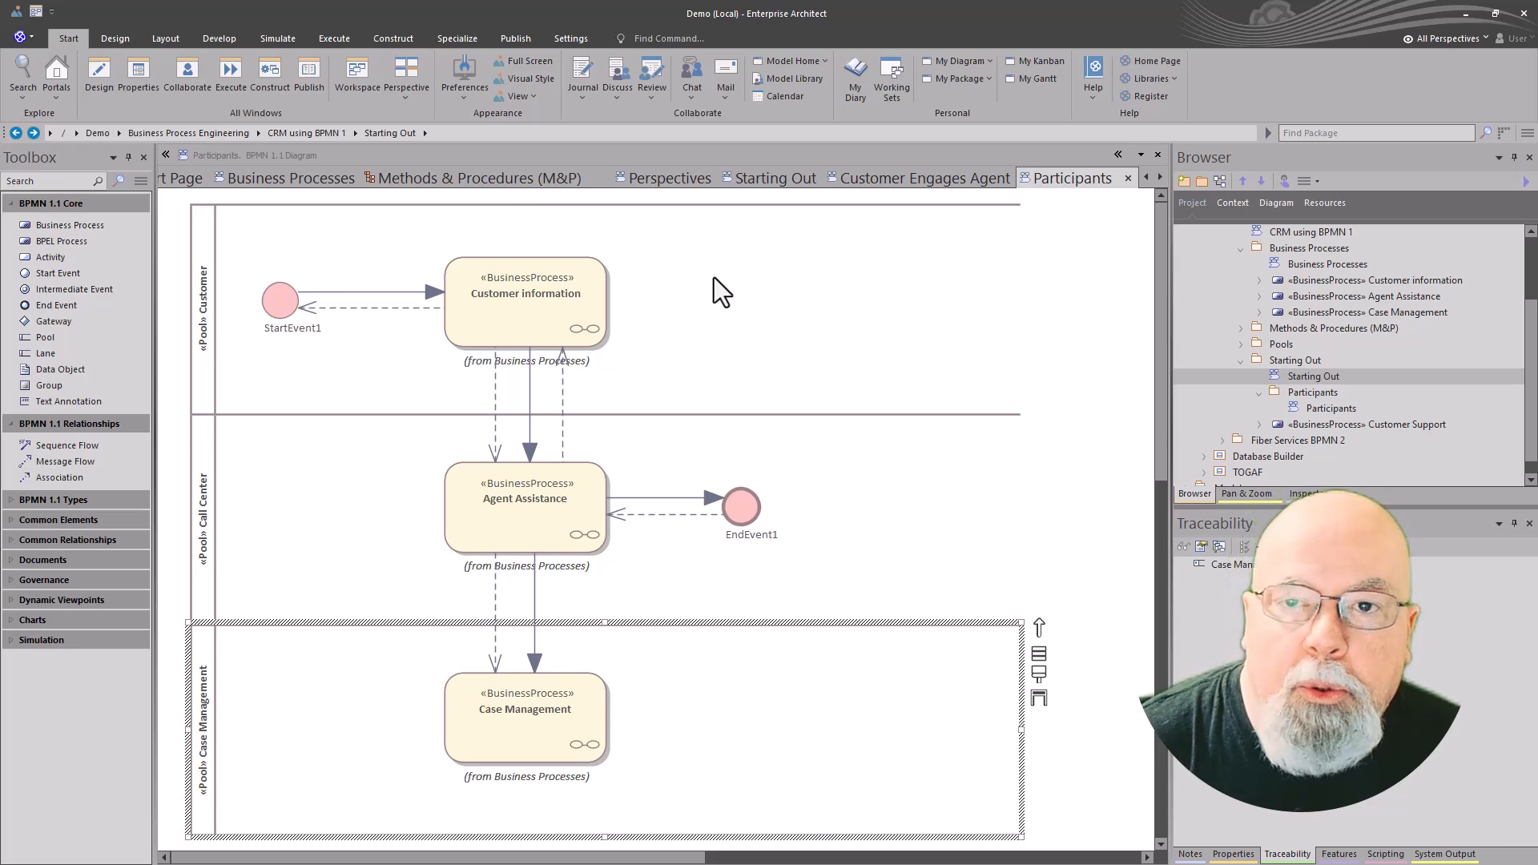
View the Customer pool's properties and inspect its Level and Perspective tags
{"action": "left_click", "coordinate": [772, 324]}
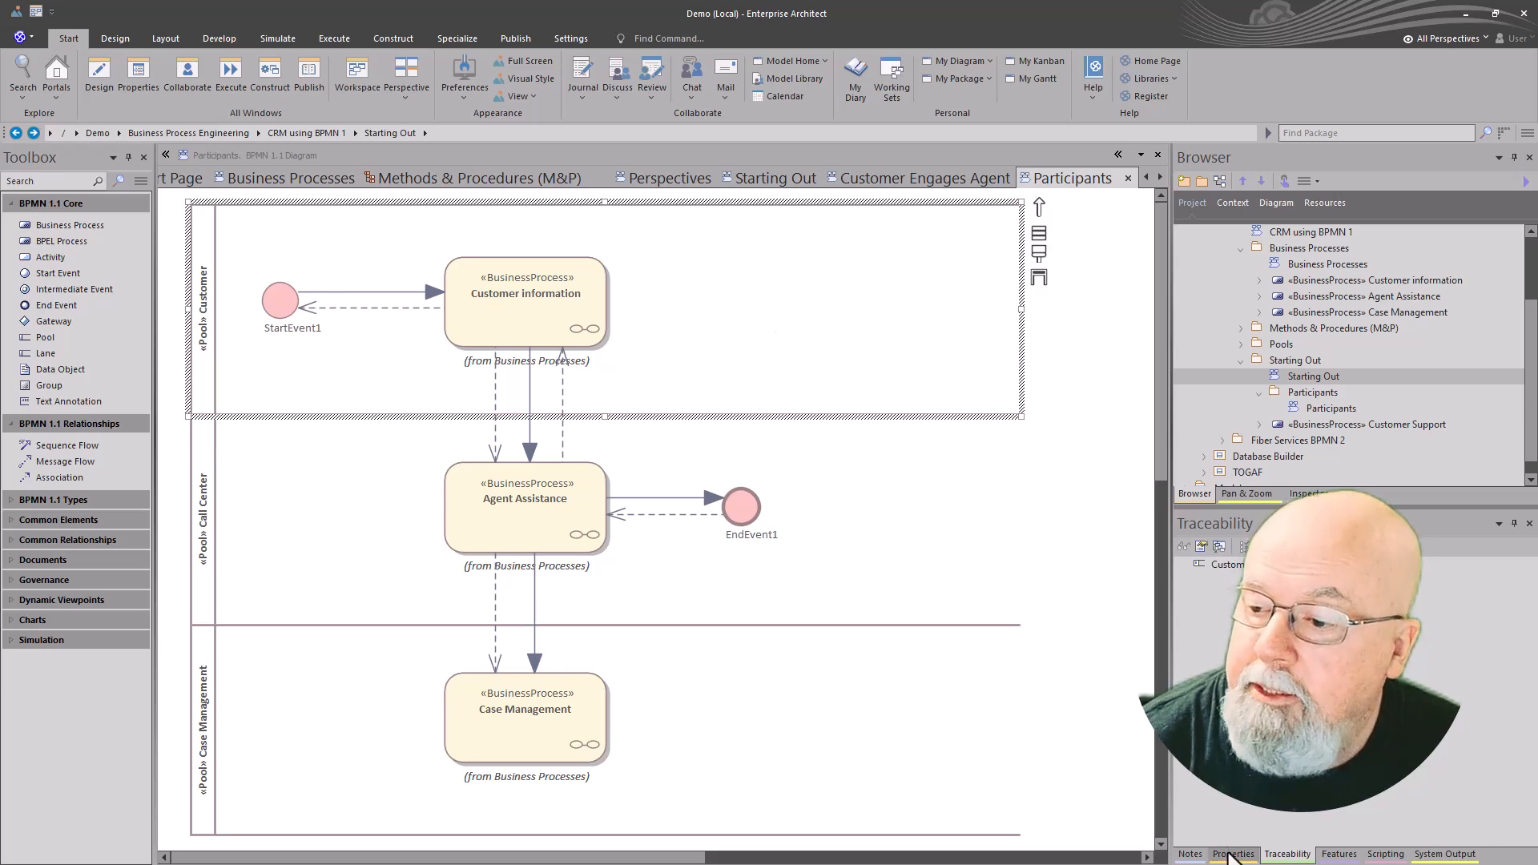
{"action": "left_click", "coordinate": [1233, 854]}
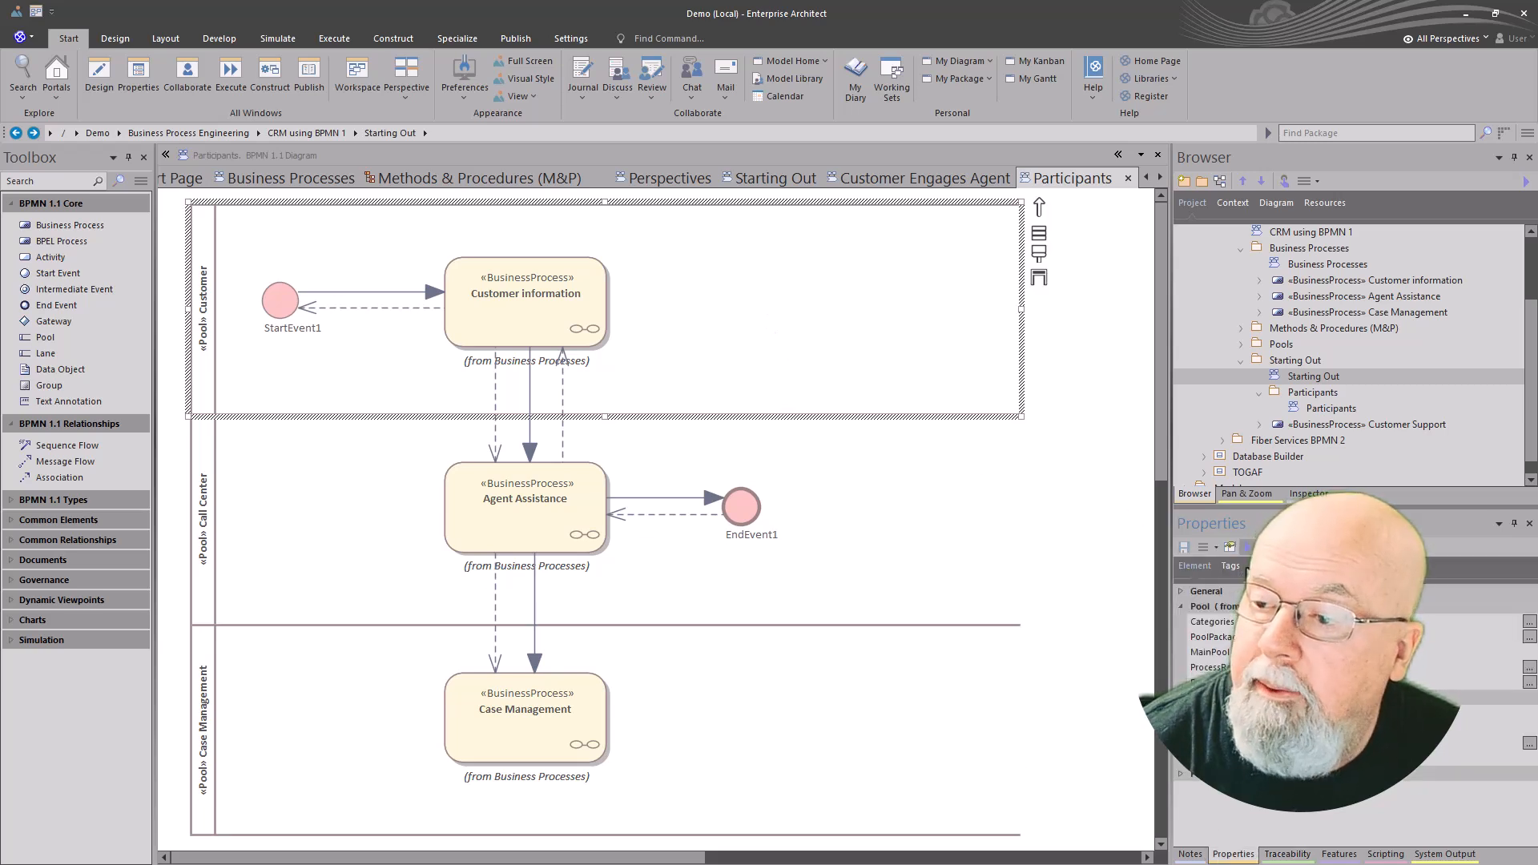
{"action": "left_click", "coordinate": [1233, 567]}
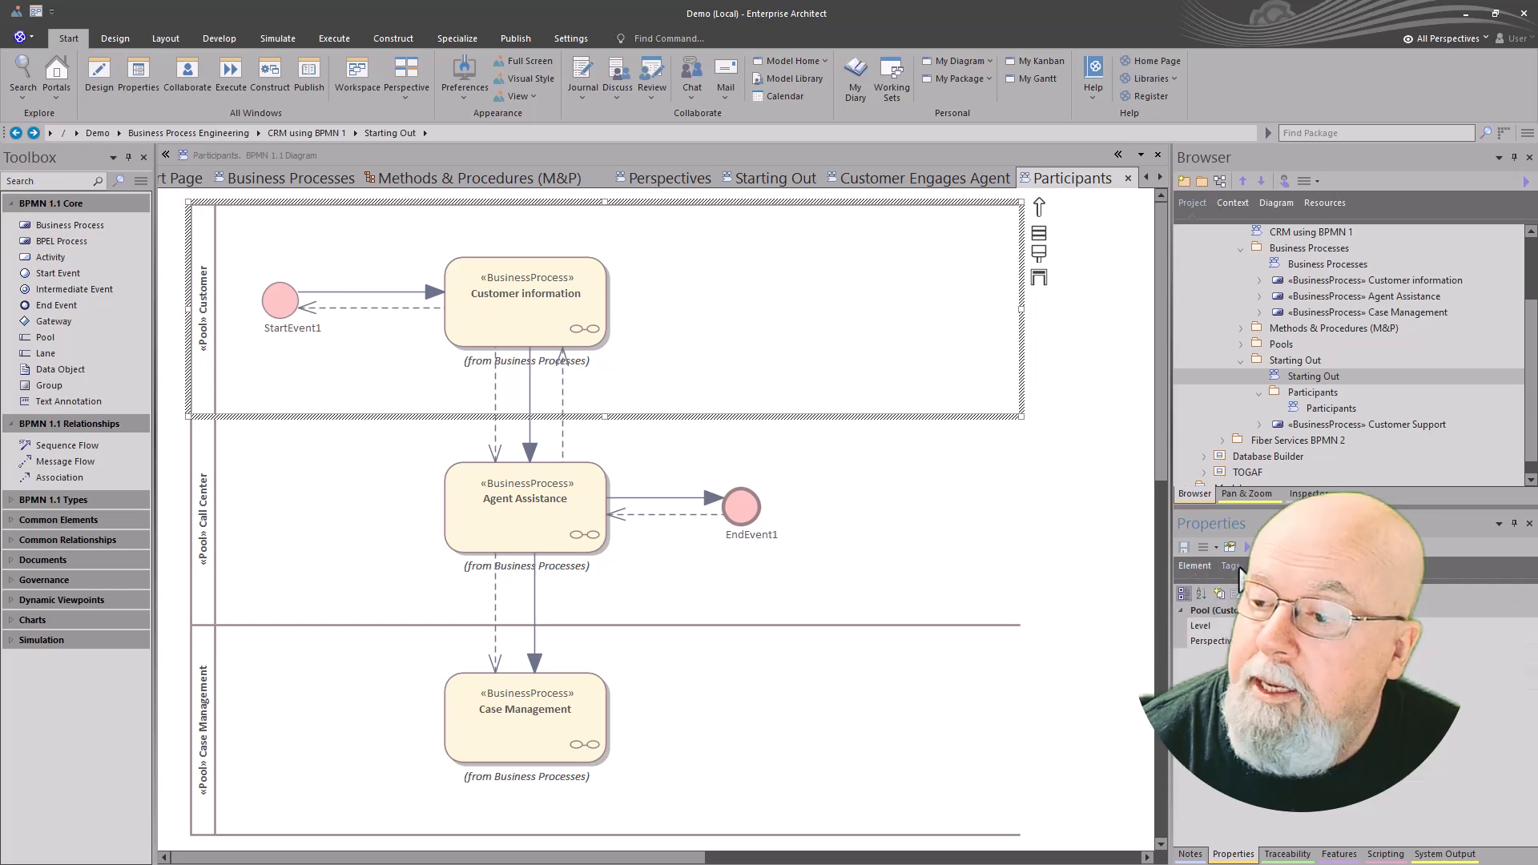
{"action": "left_click", "coordinate": [1212, 641]}
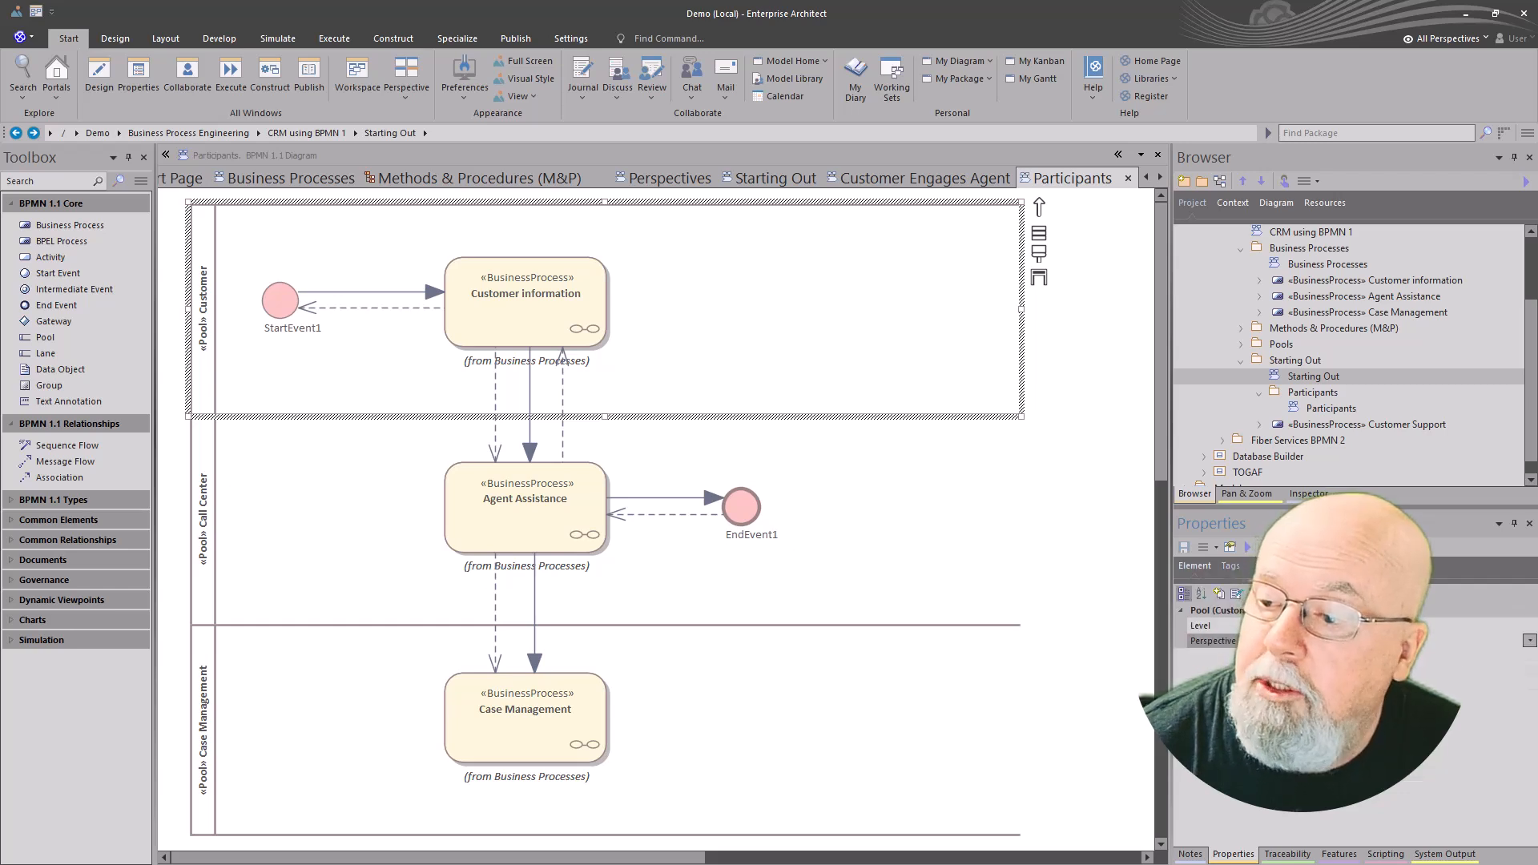
{"action": "key", "text": "Up"}
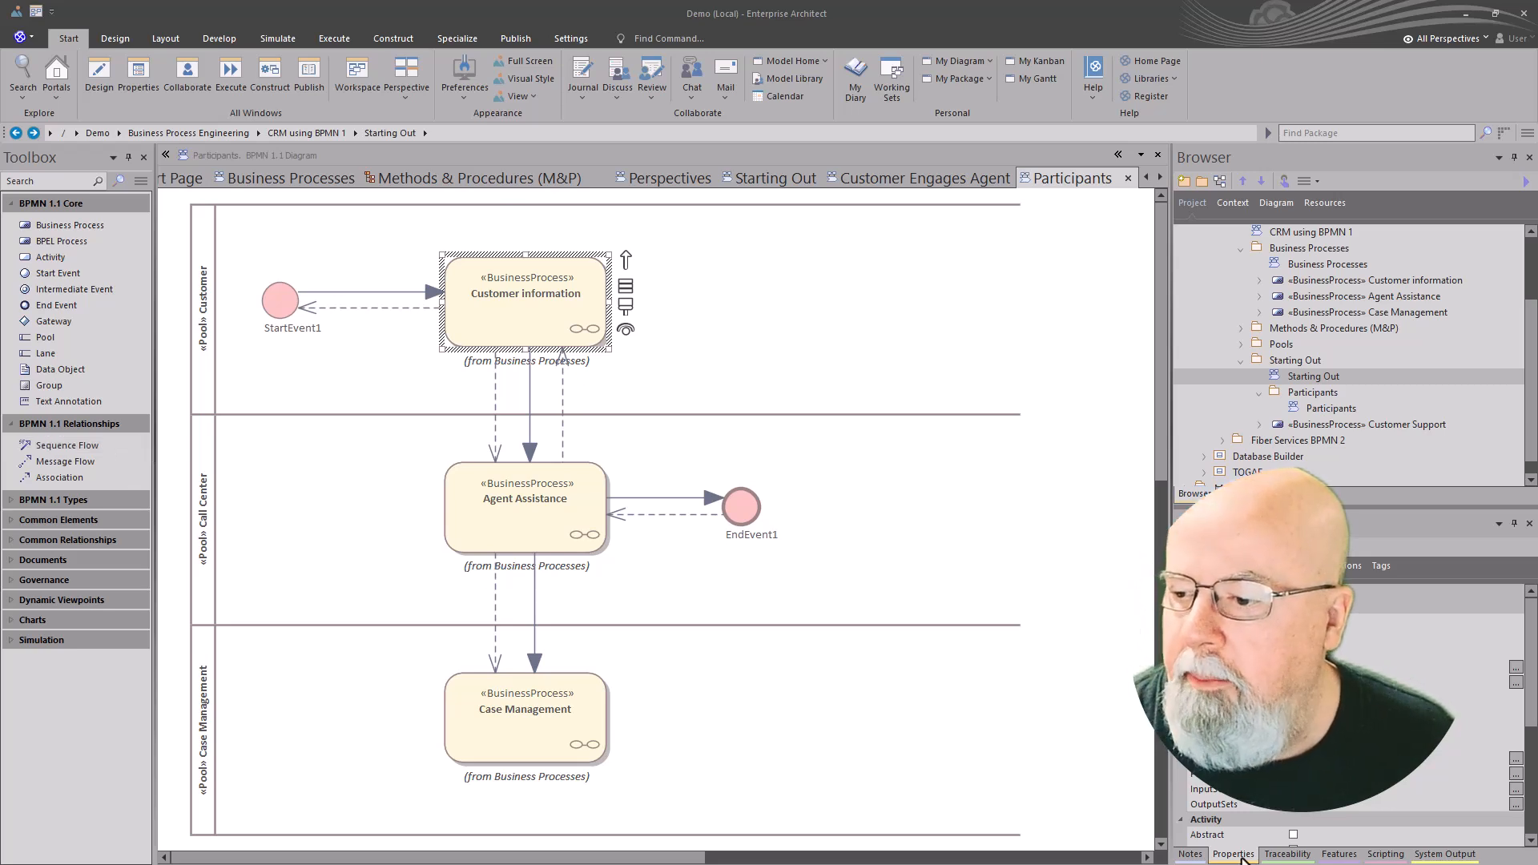
Dock the Properties window between the diagram and the Browser, and narrow it to give the diagram more room
{"action": "left_click_drag", "start_coordinate": [1240, 857], "coordinate": [695, 503]}
{"action": "left_click_drag", "start_coordinate": [1171, 489], "coordinate": [1320, 485]}
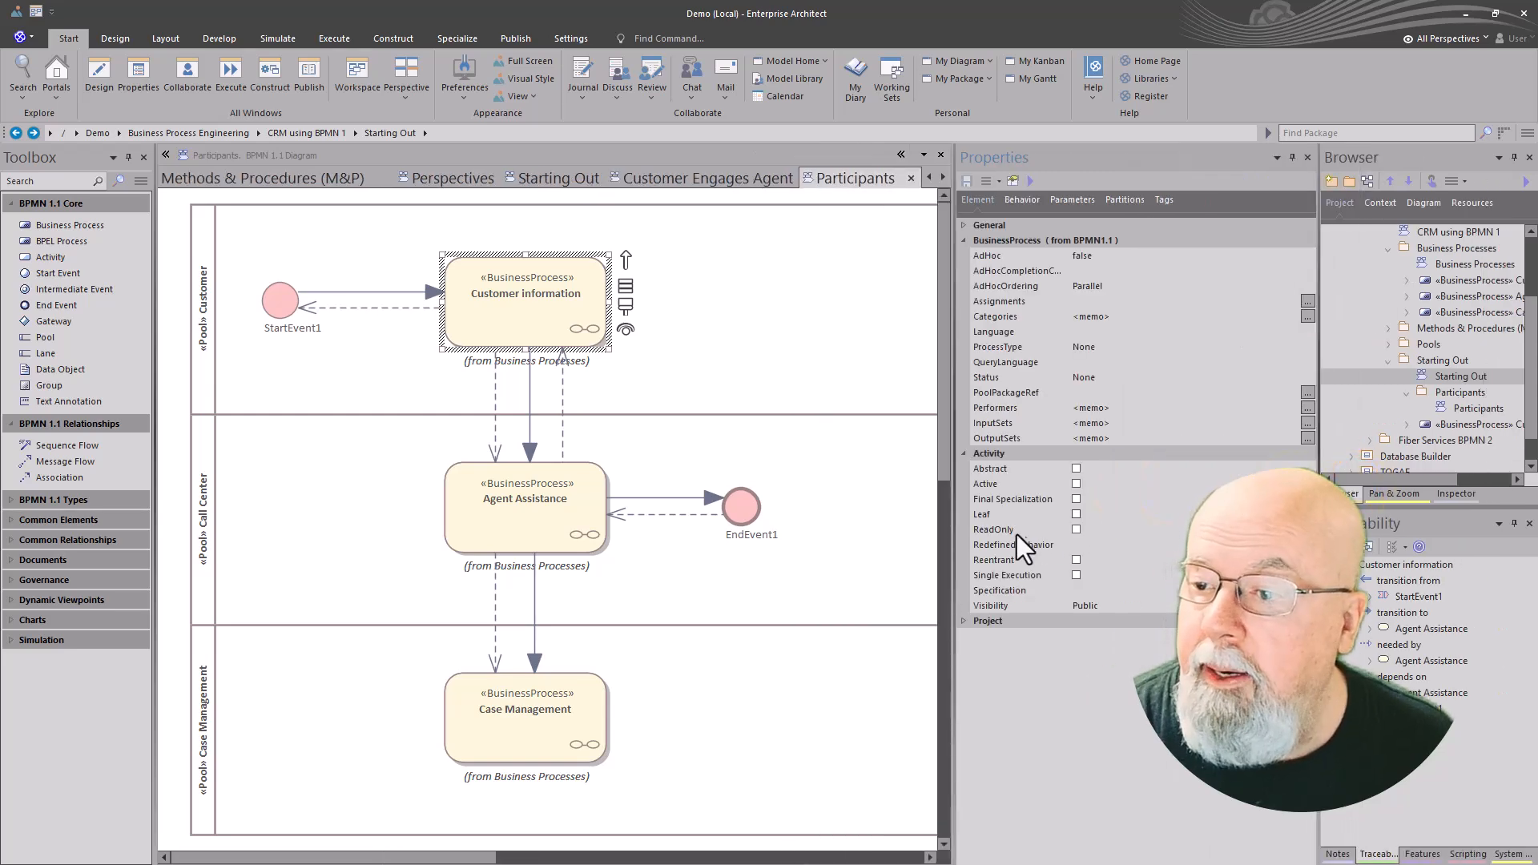
{"action": "left_click_drag", "start_coordinate": [952, 558], "coordinate": [1046, 565]}
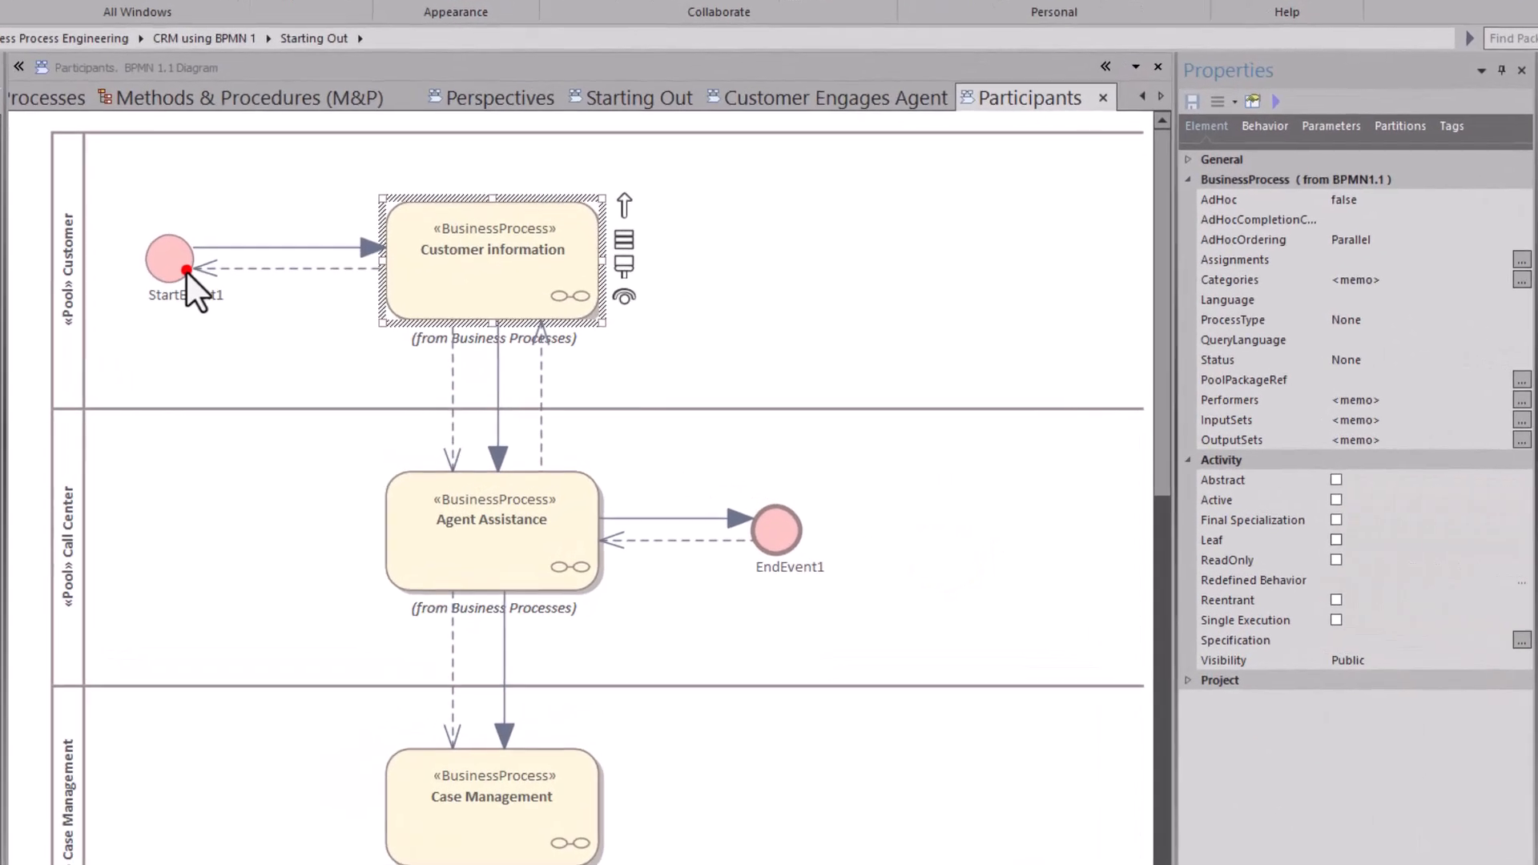
Inspect the properties of the start event in the Customer pool, expanding and collapsing its General section
{"action": "left_click", "coordinate": [287, 304]}
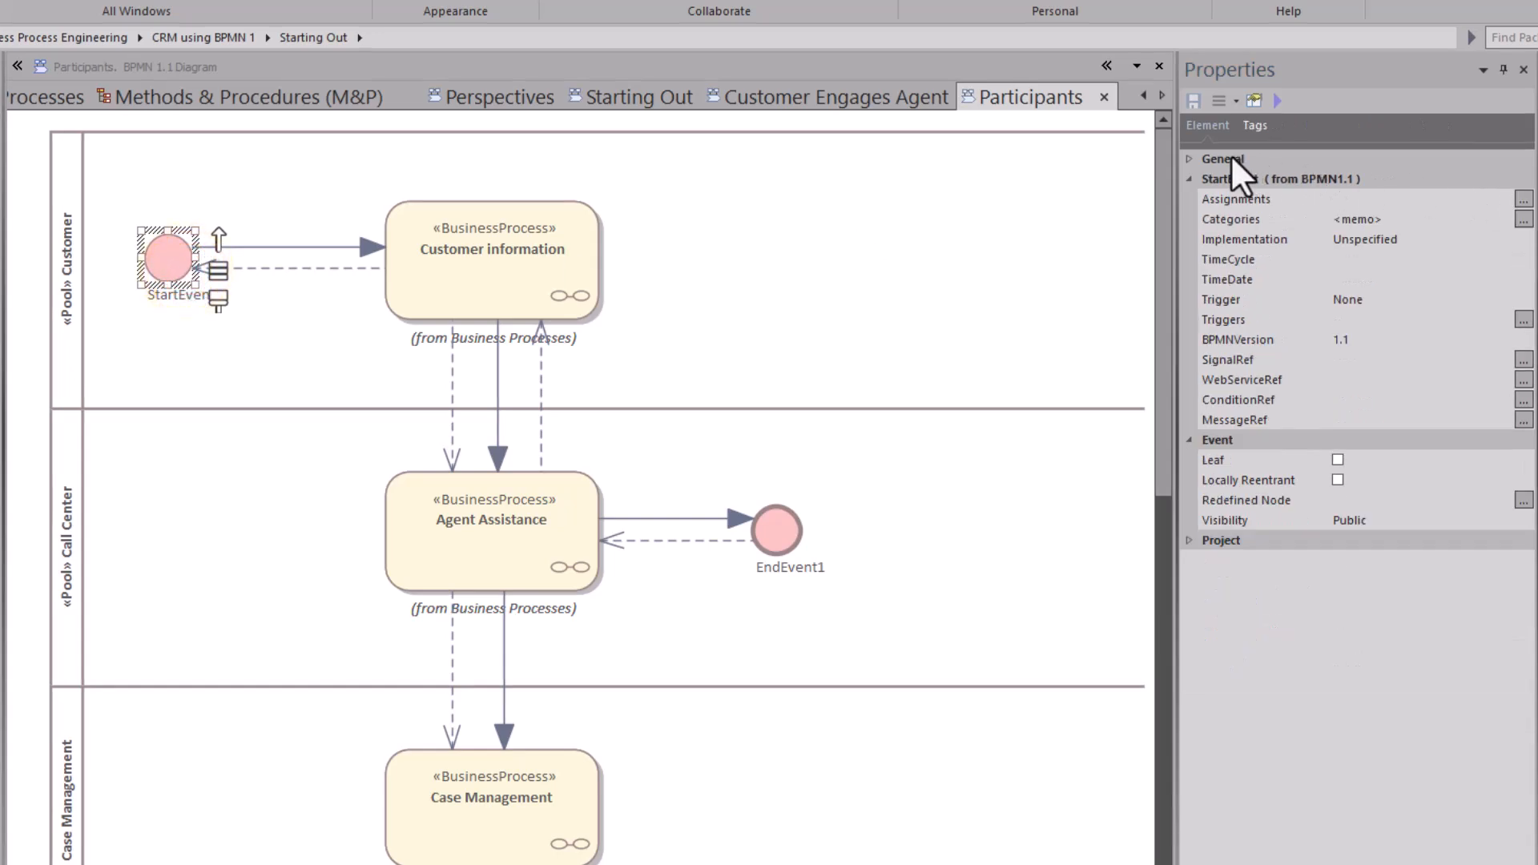
{"action": "left_click", "coordinate": [1190, 159]}
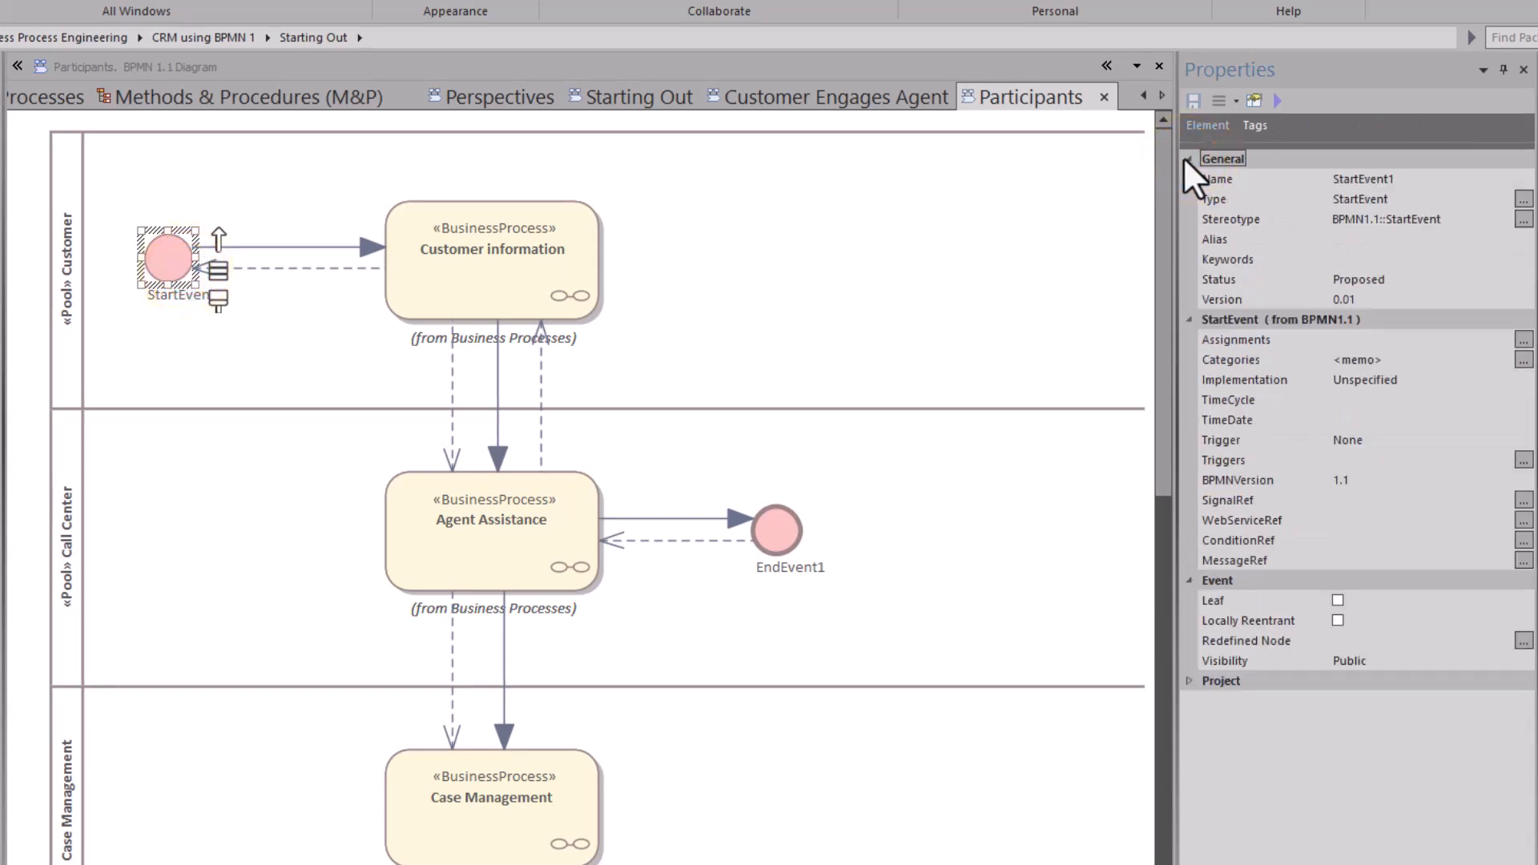
{"action": "left_click", "coordinate": [1188, 159]}
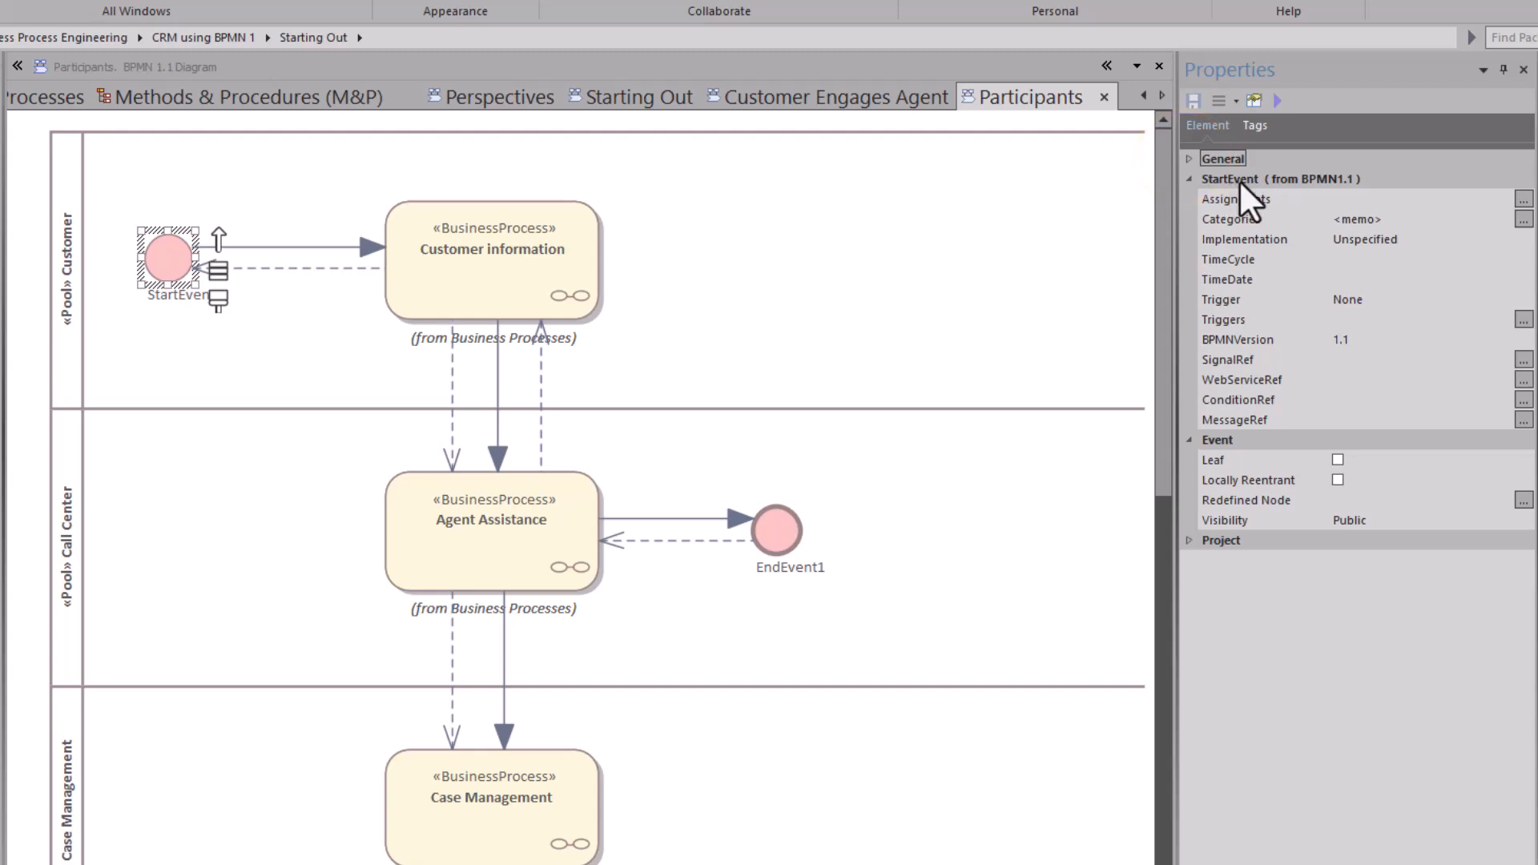